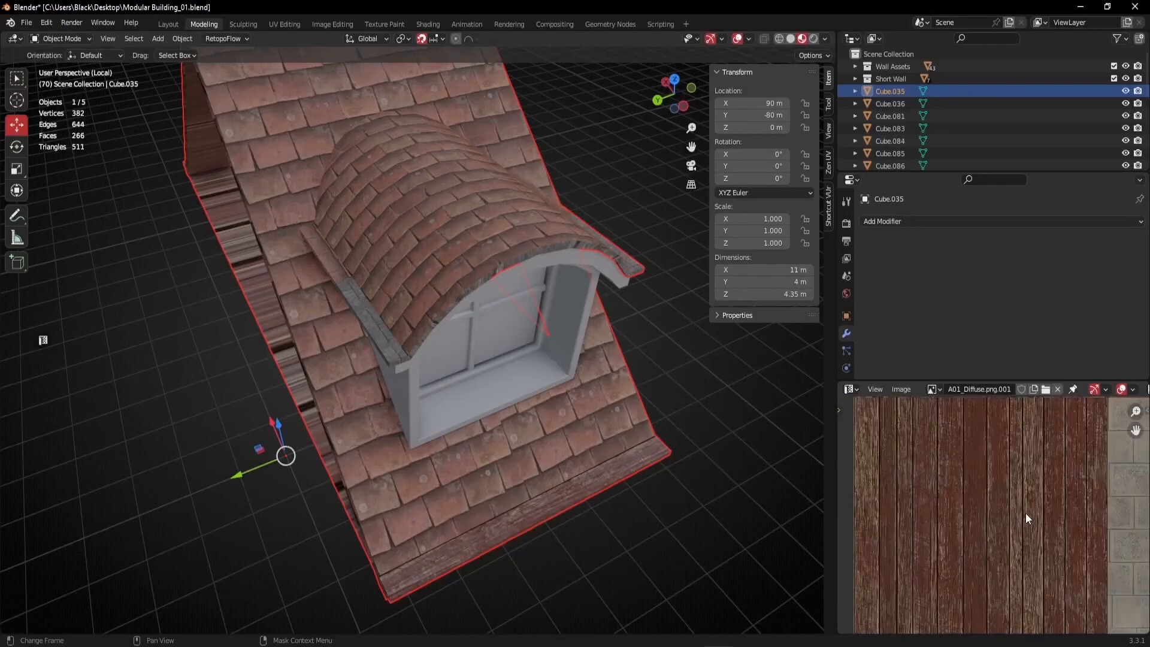
# Enlarge the image editor area upward to show more of the wood plank texture.
pyautogui.moveTo(963, 383); pyautogui.dragTo(961, 336)
pyautogui.moveTo(965, 484); pyautogui.dragTo(974, 490, button='middle')
pyautogui.moveTo(407, 278); pyautogui.dragTo(353, 383, button='middle')
pyautogui.press('Tab')
pyautogui.click(389, 393)
pyautogui.moveTo(353, 383); pyautogui.dragTo(349, 350, button='middle')
pyautogui.keyDown('shift'); pyautogui.click(424, 409); pyautogui.keyUp('shift')
pyautogui.scroll(4, 342, 356)
pyautogui.keyDown('shift'); pyautogui.click(288, 360); pyautogui.keyUp('shift')
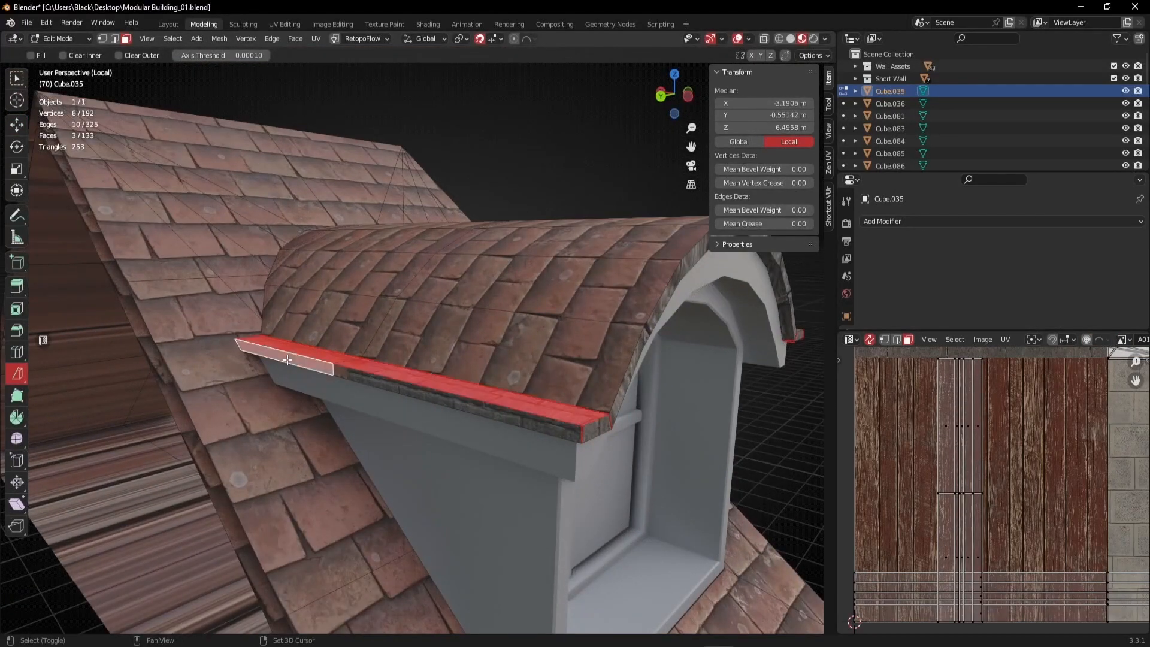
pyautogui.keyDown('shift'); pyautogui.click(401, 394); pyautogui.keyUp('shift')
pyautogui.moveTo(401, 393); pyautogui.dragTo(453, 250, button='middle')
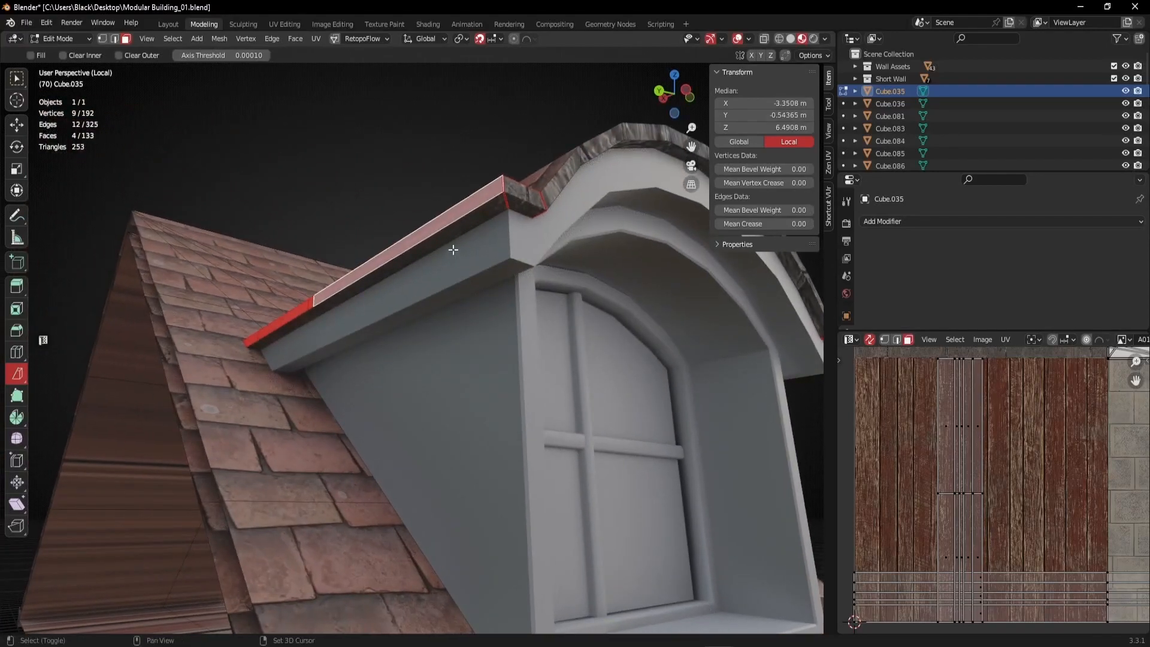
pyautogui.keyDown('shift'); pyautogui.click(468, 222); pyautogui.keyUp('shift')
pyautogui.moveTo(513, 199); pyautogui.dragTo(468, 378, button='middle')
pyautogui.hotkey('alt', 'a')
pyautogui.press('a')
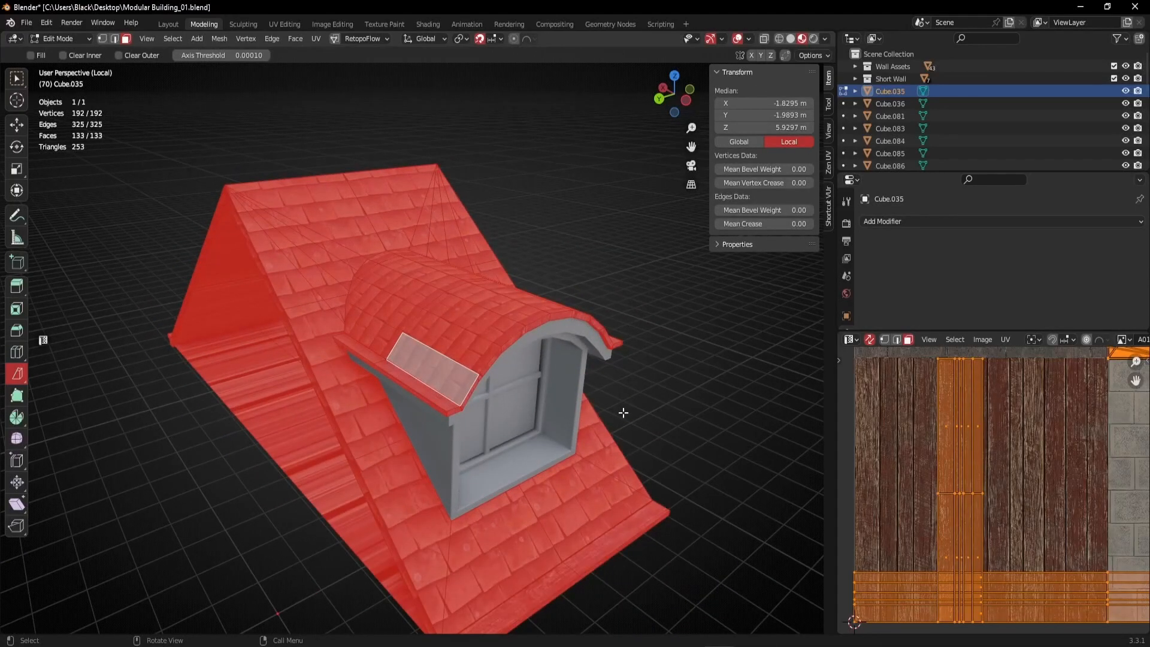
pyautogui.hotkey('alt', 'a')
# Select the linked faces of the curved dormer roof and its edge trims, and separate them into a new object.
pyautogui.press('l')
pyautogui.scroll(3, 401, 433)
pyautogui.moveTo(402, 432); pyautogui.dragTo(505, 279, button='middle')
pyautogui.moveTo(560, 394)
pyautogui.mouseDown(button='middle')
pyautogui.moveTo(518, 313)
pyautogui.moveTo(623, 418)
pyautogui.moveTo(574, 398)
pyautogui.mouseUp(button='middle')
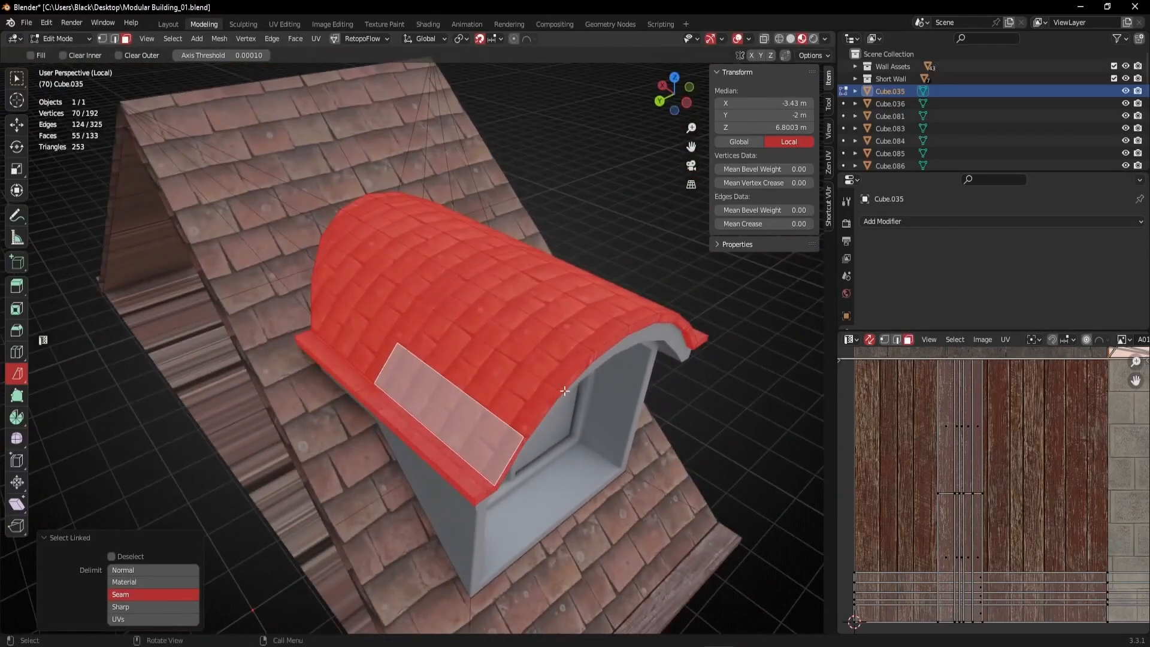
pyautogui.press('u')
pyautogui.click(513, 380)
# Return to Object Mode and isolate the separated dormer roof in local view.
pyautogui.press('Tab')
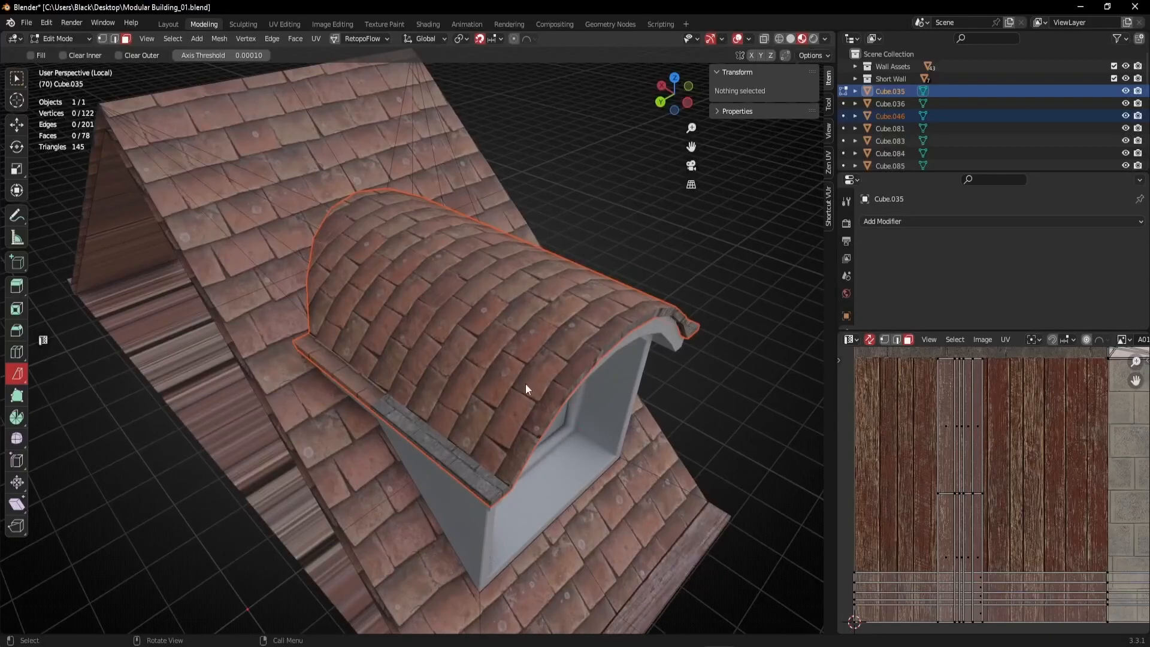
pyautogui.click(627, 235)
pyautogui.click(552, 339)
pyautogui.moveTo(553, 339); pyautogui.dragTo(426, 386, button='middle')
pyautogui.press('KP_Divide')
pyautogui.press('KP_Divide')
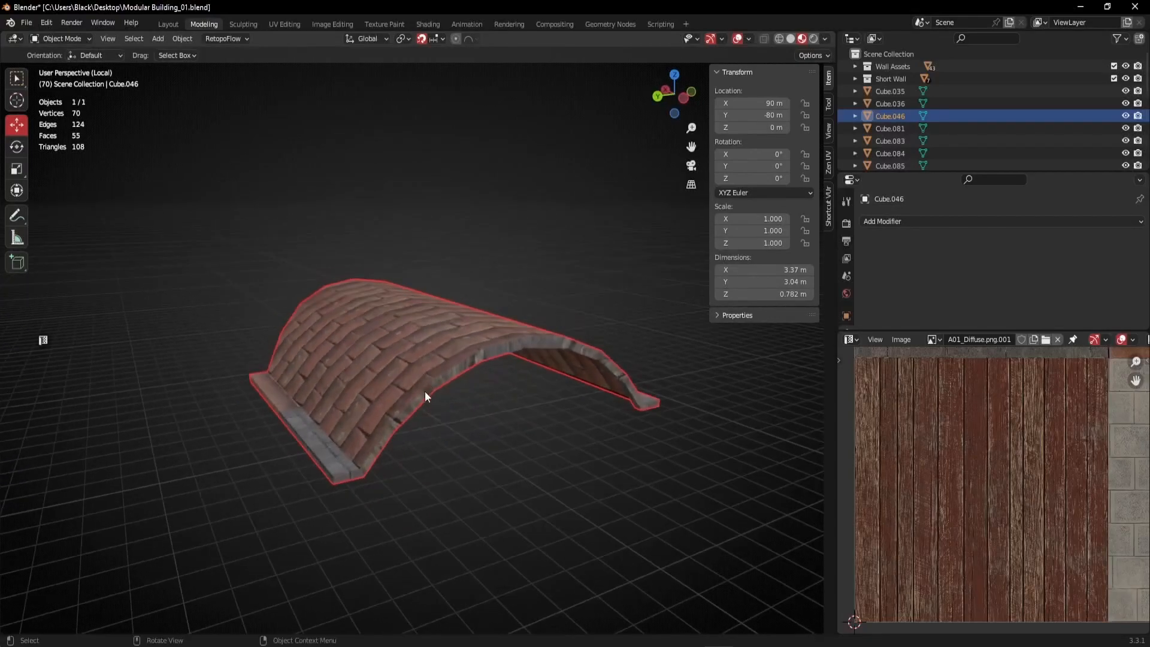
# Clear the UV seams from all faces of the isolated dormer roof and return to Object Mode.
pyautogui.press('Tab')
pyautogui.press('a')
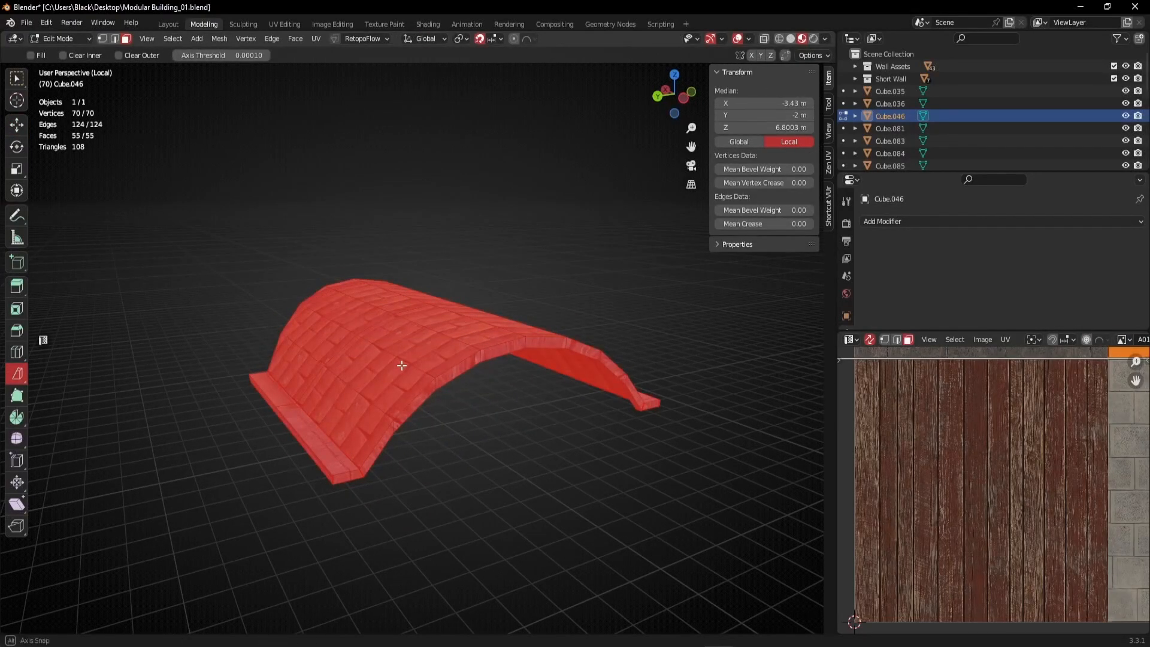
pyautogui.moveTo(402, 364); pyautogui.dragTo(405, 376, button='middle')
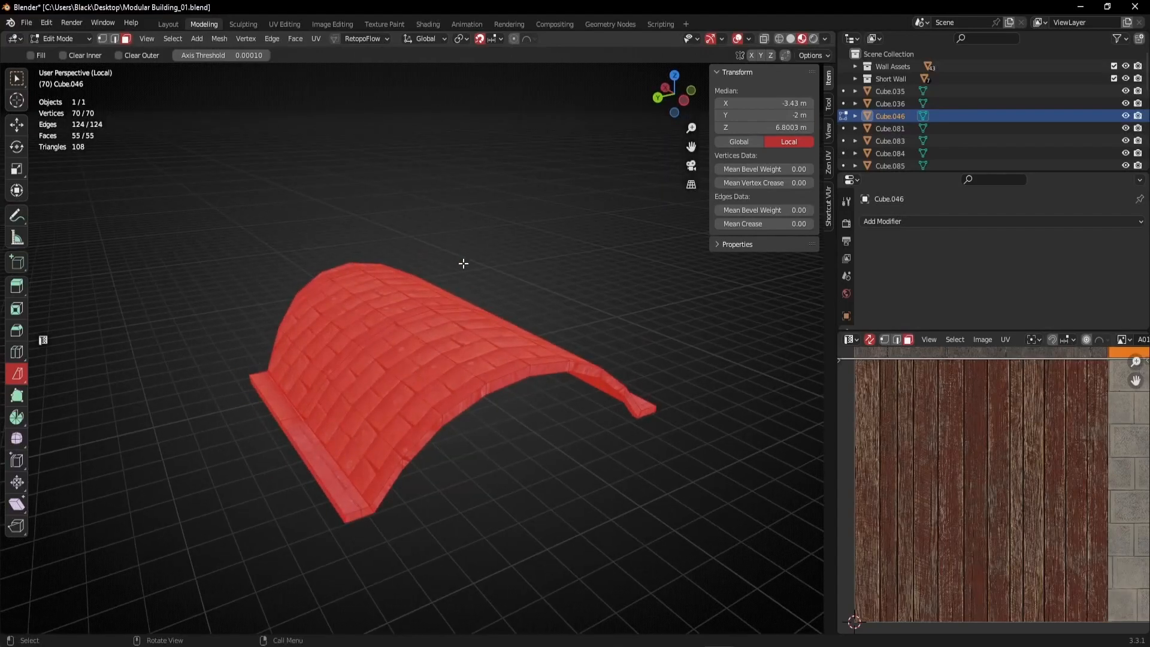
pyautogui.press('u')
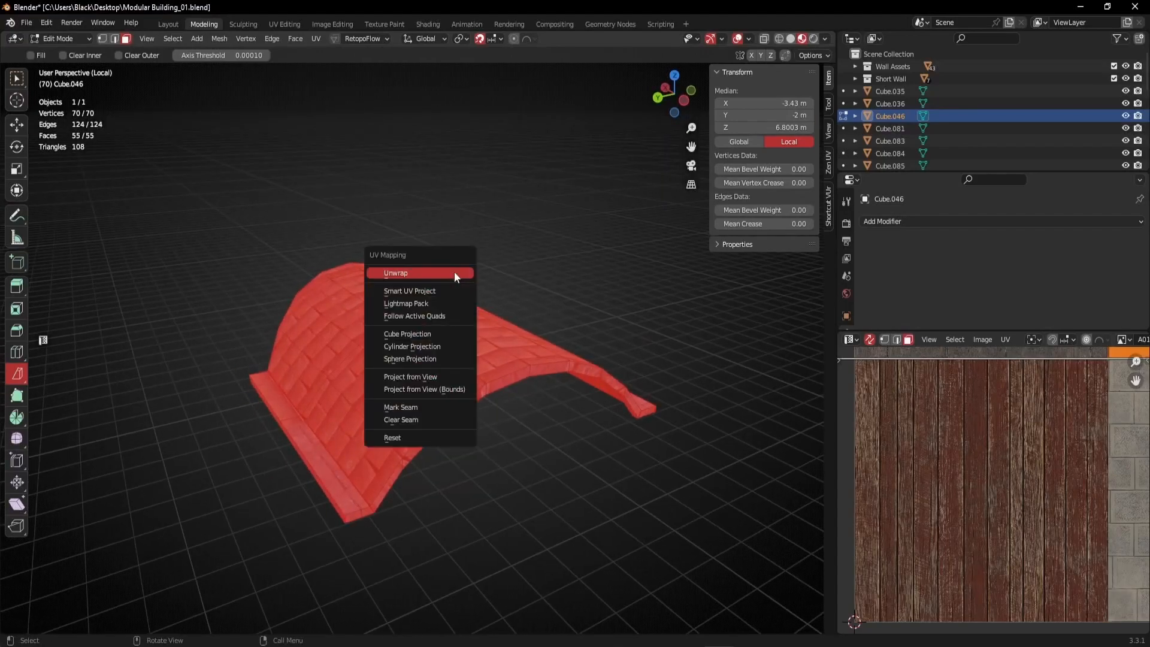
pyautogui.click(393, 419)
pyautogui.scroll(2, 340, 428)
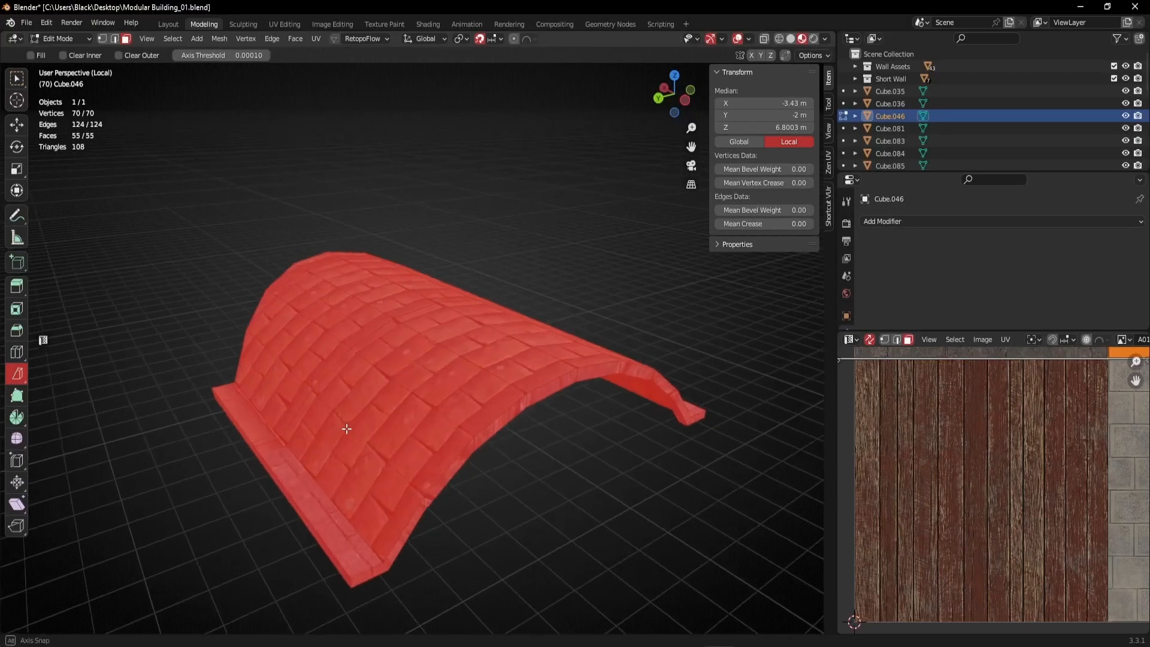
pyautogui.press('Tab')
pyautogui.moveTo(324, 489); pyautogui.dragTo(439, 476, button='middle')
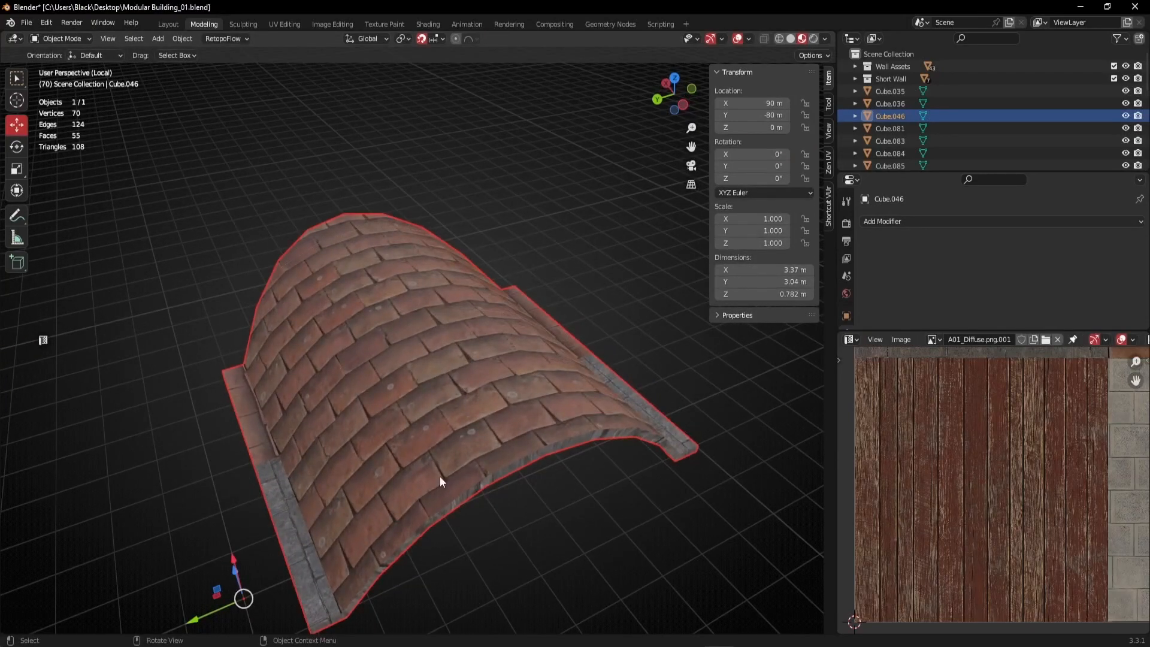
# Examine the dormer roof's UV layout in Edit Mode against the full texture atlas.
pyautogui.scroll(-3, 927, 483)
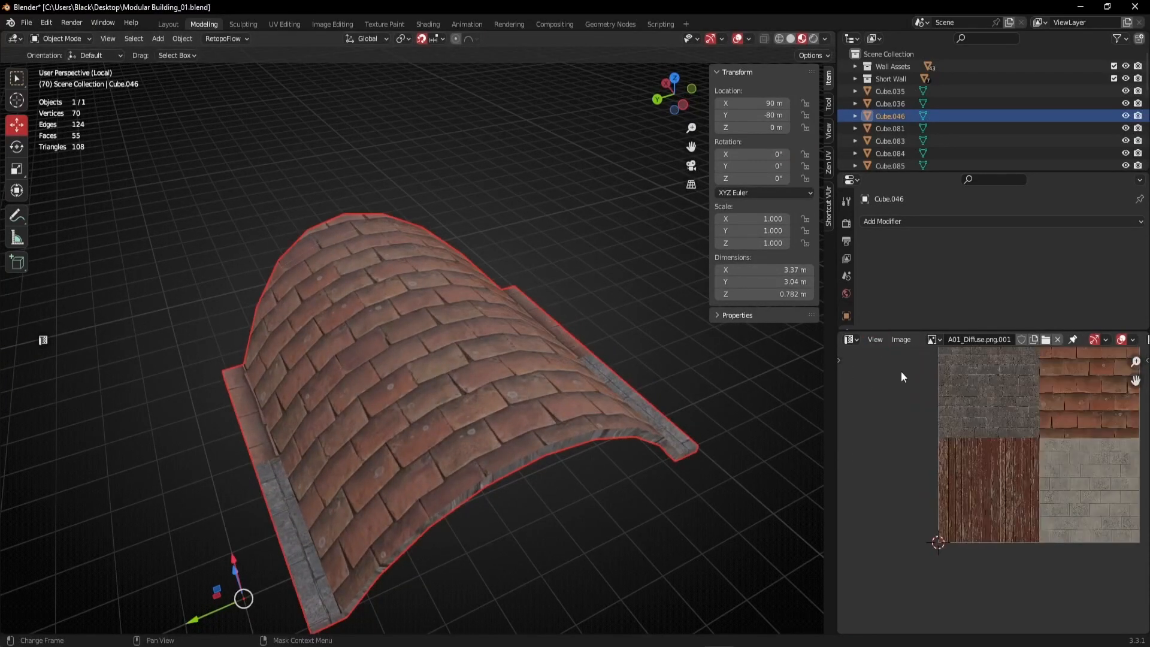
pyautogui.scroll(-1, 894, 335)
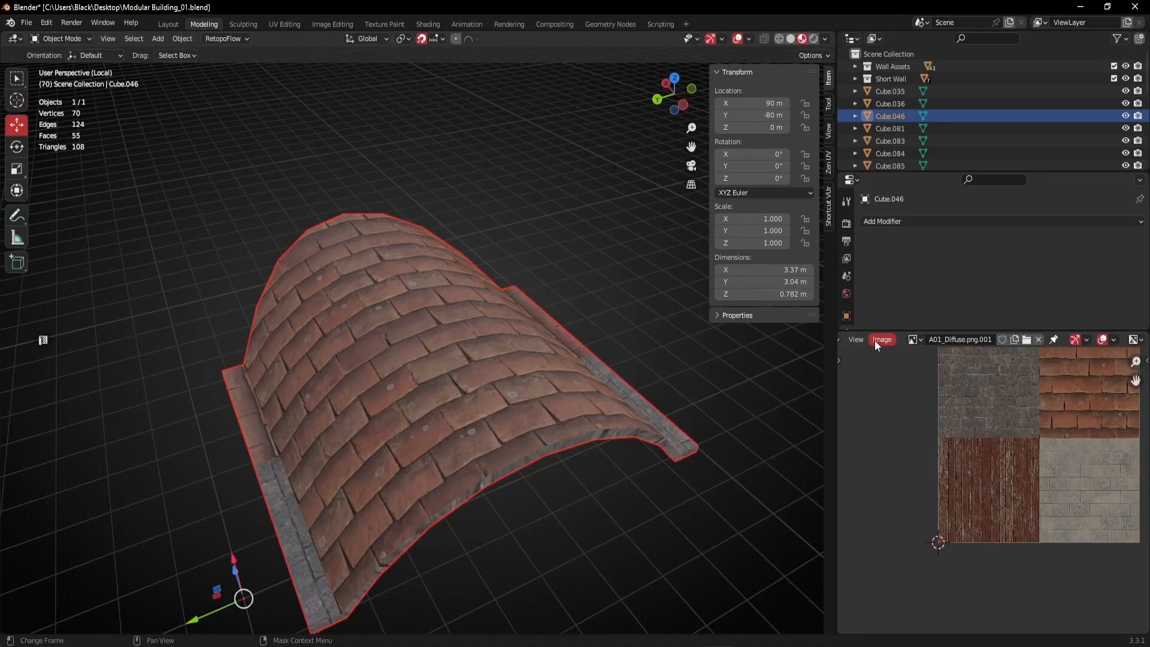
pyautogui.press('Tab')
pyautogui.moveTo(343, 316); pyautogui.dragTo(383, 328, button='middle')
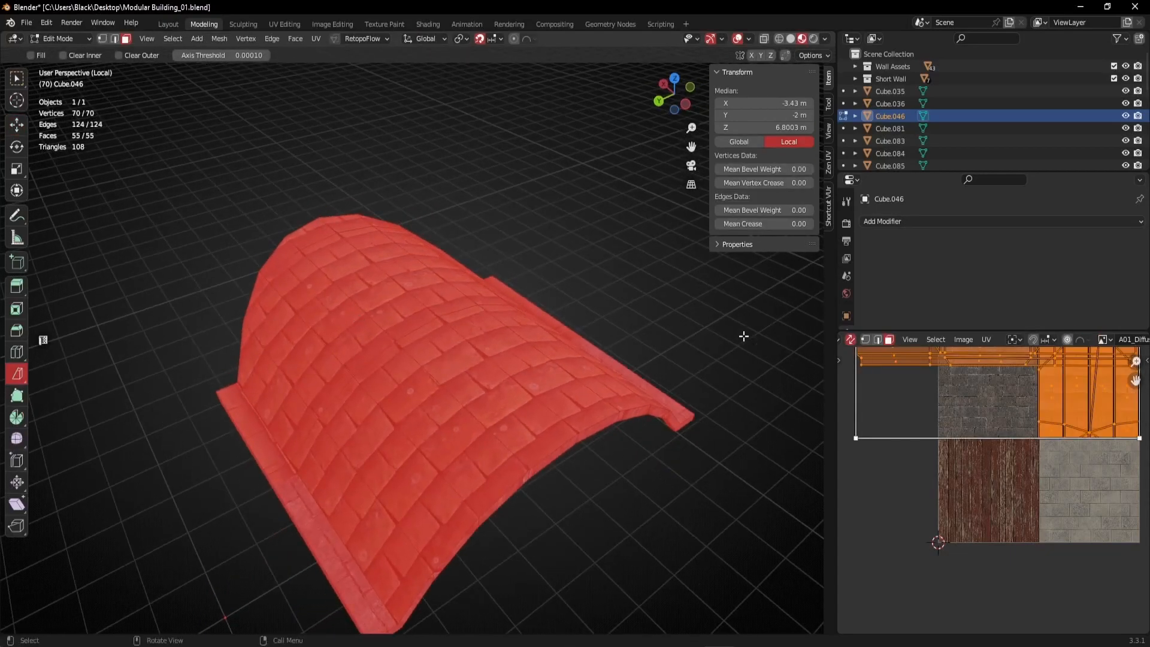
pyautogui.scroll(3, 994, 452)
pyautogui.scroll(-5, 994, 452)
pyautogui.moveTo(1000, 449); pyautogui.dragTo(944, 469, button='middle')
pyautogui.scroll(1, 944, 469)
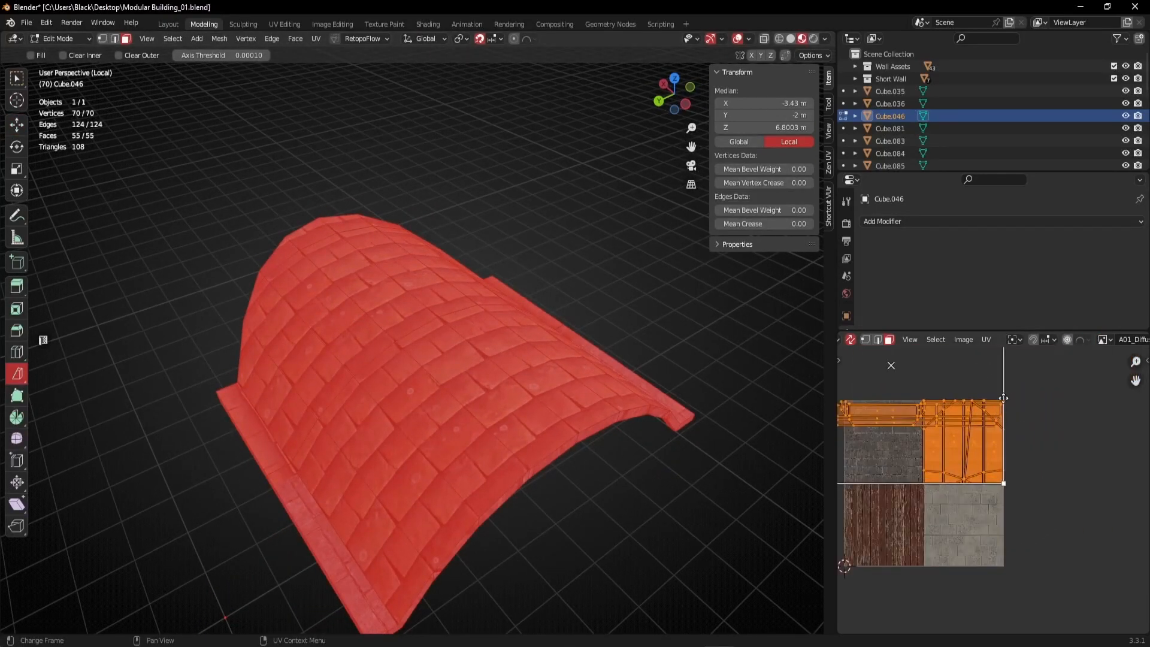
pyautogui.click(360, 273)
pyautogui.click(397, 273)
pyautogui.click(443, 347)
pyautogui.click(401, 413)
# Select the upper, outer and underside faces of one lower-edge trim strip on the dormer roof, leaving out its front end cap.
pyautogui.scroll(-3, 440, 400)
pyautogui.moveTo(403, 411); pyautogui.dragTo(452, 455, button='middle')
pyautogui.scroll(4, 451, 479)
pyautogui.click(427, 503)
pyautogui.keyDown('shift'); pyautogui.click(531, 549); pyautogui.keyUp('shift')
pyautogui.moveTo(532, 549); pyautogui.dragTo(514, 486, button='middle')
pyautogui.keyDown('shift'); pyautogui.click(357, 384); pyautogui.keyUp('shift')
pyautogui.keyDown('shift'); pyautogui.click(442, 399); pyautogui.keyUp('shift')
pyautogui.moveTo(441, 400); pyautogui.dragTo(338, 288, button='middle')
pyautogui.keyDown('shift'); pyautogui.click(403, 137); pyautogui.keyUp('shift')
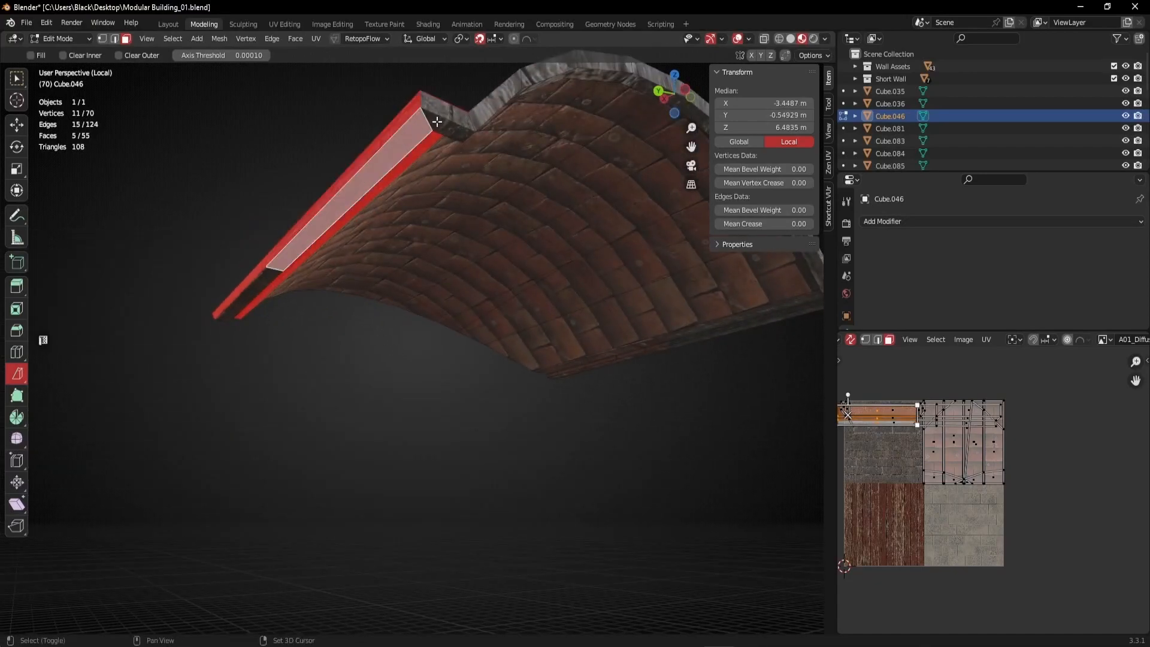
pyautogui.keyDown('shift'); pyautogui.click(444, 116); pyautogui.keyUp('shift')
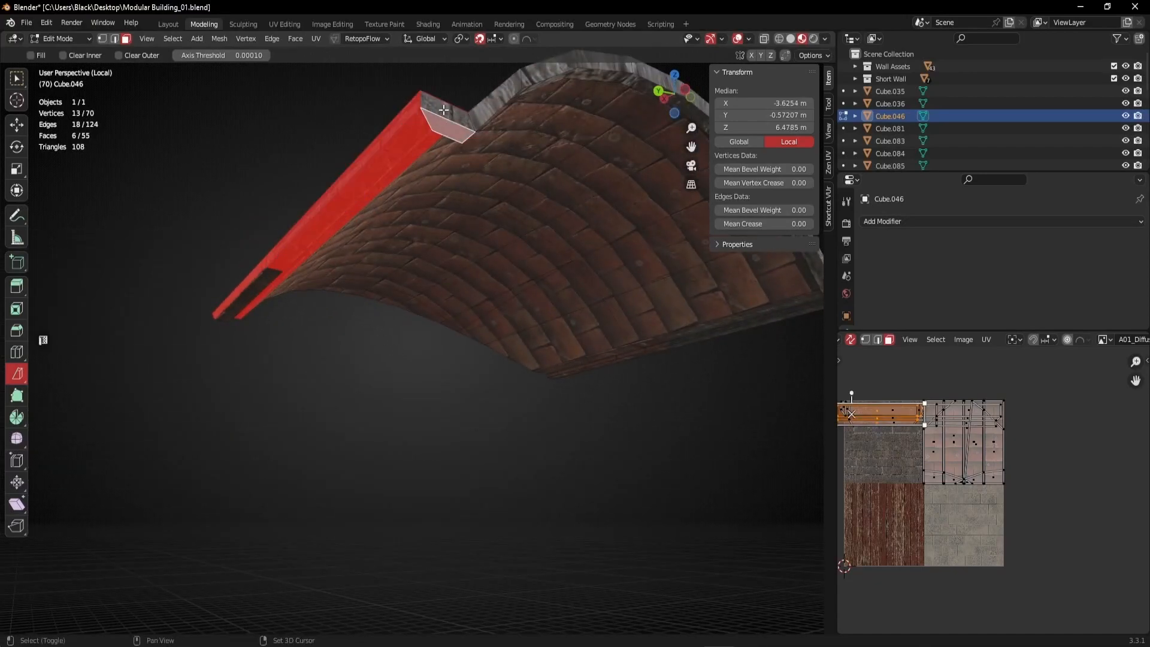
pyautogui.keyDown('shift'); pyautogui.click(443, 110); pyautogui.keyUp('shift')
pyautogui.moveTo(457, 155); pyautogui.dragTo(434, 269, button='middle')
pyautogui.keyDown('shift'); pyautogui.moveTo(371, 462); pyautogui.dragTo(416, 334, button='middle'); pyautogui.keyUp('shift')
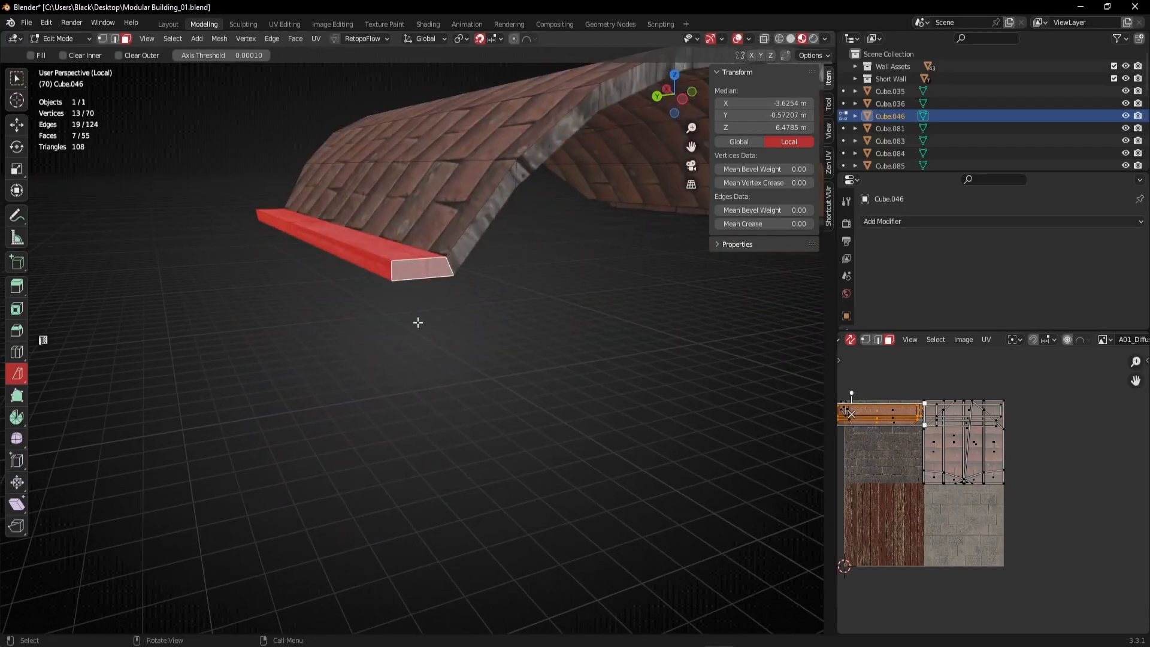
pyautogui.scroll(2, 425, 268)
pyautogui.press('KP_Decimal')
pyautogui.keyDown('shift'); pyautogui.click(412, 385); pyautogui.keyUp('shift')
pyautogui.moveTo(412, 385); pyautogui.dragTo(406, 281, button='middle')
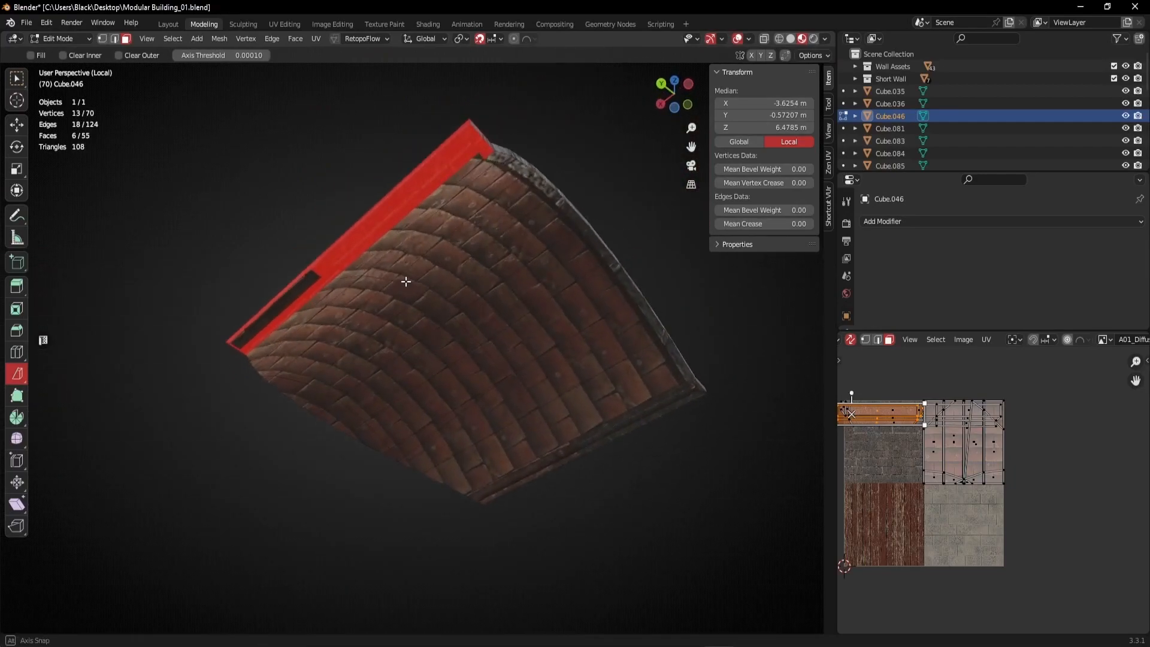
pyautogui.keyDown('shift'); pyautogui.click(314, 297); pyautogui.keyUp('shift')
# Add the matching faces of the opposite trim strip to the selection and separate both strips into a new object.
pyautogui.moveTo(314, 297); pyautogui.dragTo(444, 361, button='middle')
pyautogui.keyDown('shift'); pyautogui.click(444, 361); pyautogui.keyUp('shift')
pyautogui.keyDown('shift'); pyautogui.click(593, 313); pyautogui.keyUp('shift')
pyautogui.keyDown('shift'); pyautogui.click(592, 316); pyautogui.keyUp('shift')
pyautogui.keyDown('shift'); pyautogui.click(560, 330); pyautogui.keyUp('shift')
pyautogui.moveTo(559, 331); pyautogui.dragTo(476, 184, button='middle')
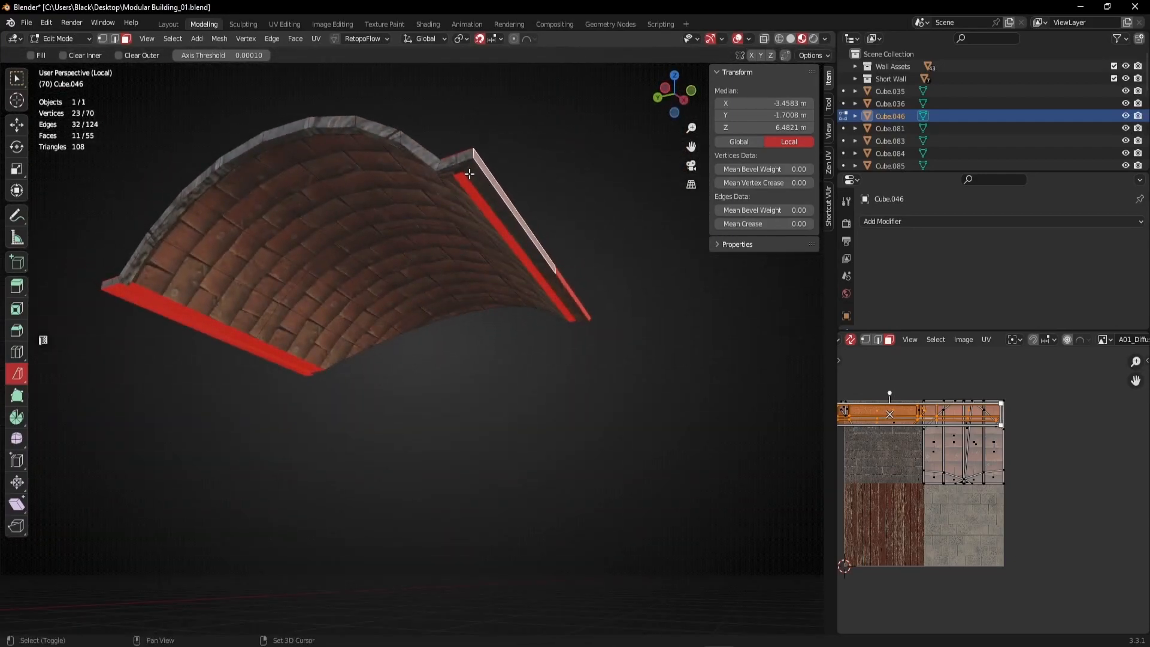
pyautogui.keyDown('shift'); pyautogui.click(476, 185); pyautogui.keyUp('shift')
pyautogui.keyDown('shift'); pyautogui.click(564, 293); pyautogui.keyUp('shift')
pyautogui.moveTo(564, 293); pyautogui.dragTo(457, 312, button='middle')
pyautogui.keyDown('shift'); pyautogui.click(529, 156); pyautogui.keyUp('shift')
pyautogui.press('p')
pyautogui.click(458, 333)
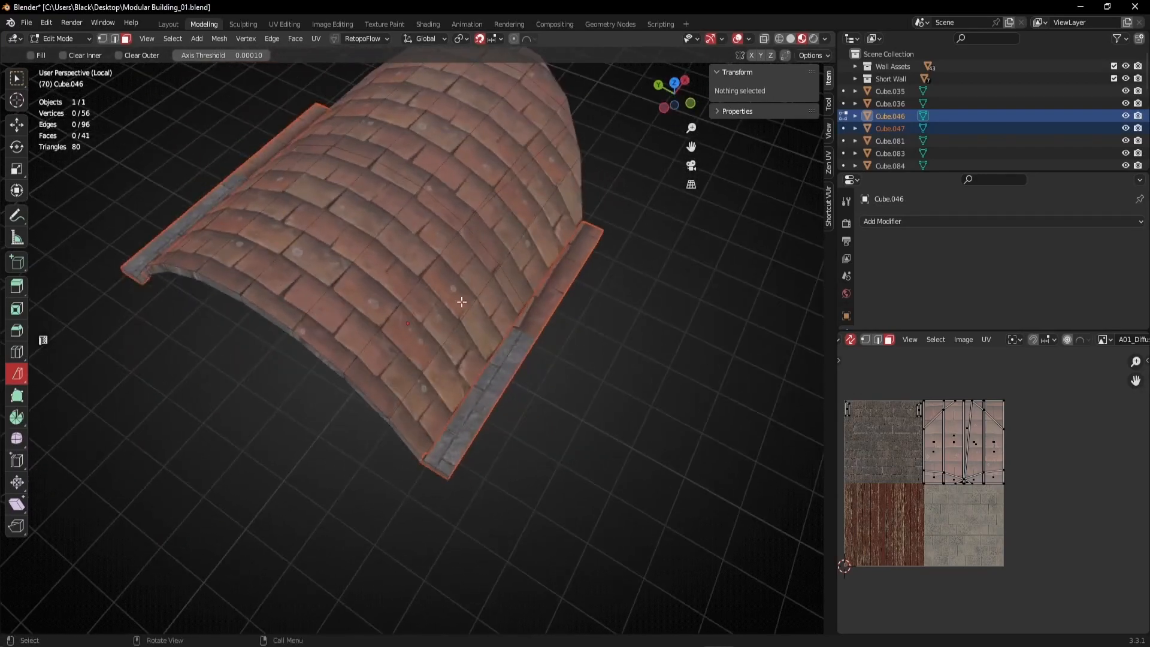
# Isolate the separated pair of trim strips in local view and enter Edit Mode on them.
pyautogui.moveTo(425, 365); pyautogui.dragTo(507, 258, button='middle')
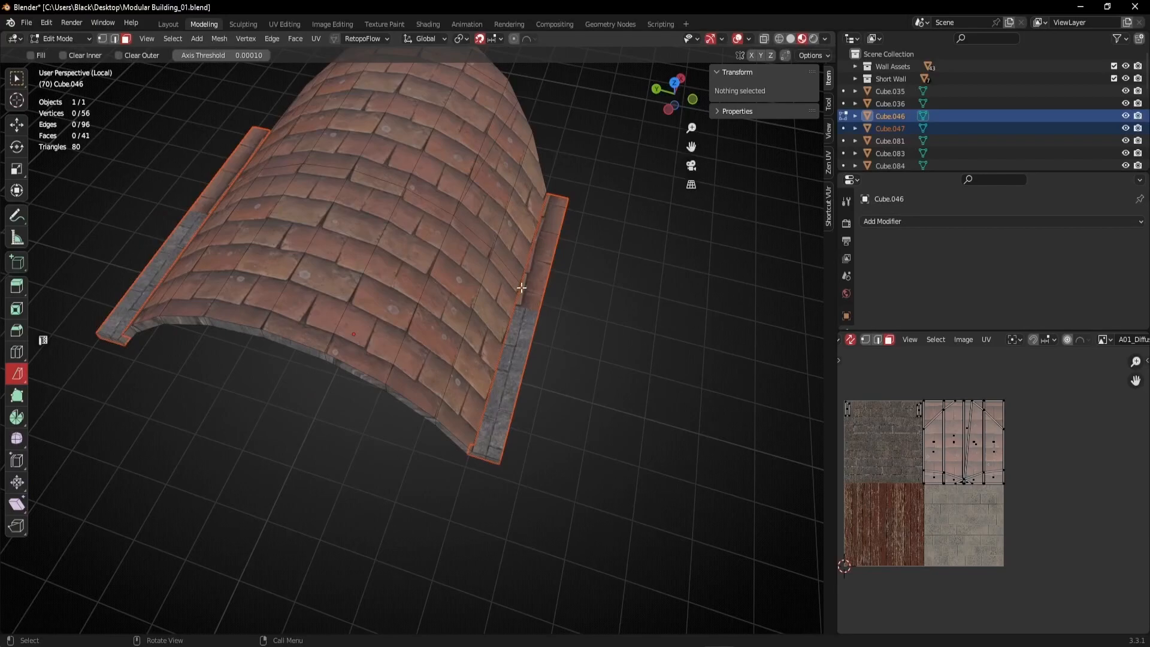
pyautogui.moveTo(522, 339); pyautogui.dragTo(323, 155, button='middle')
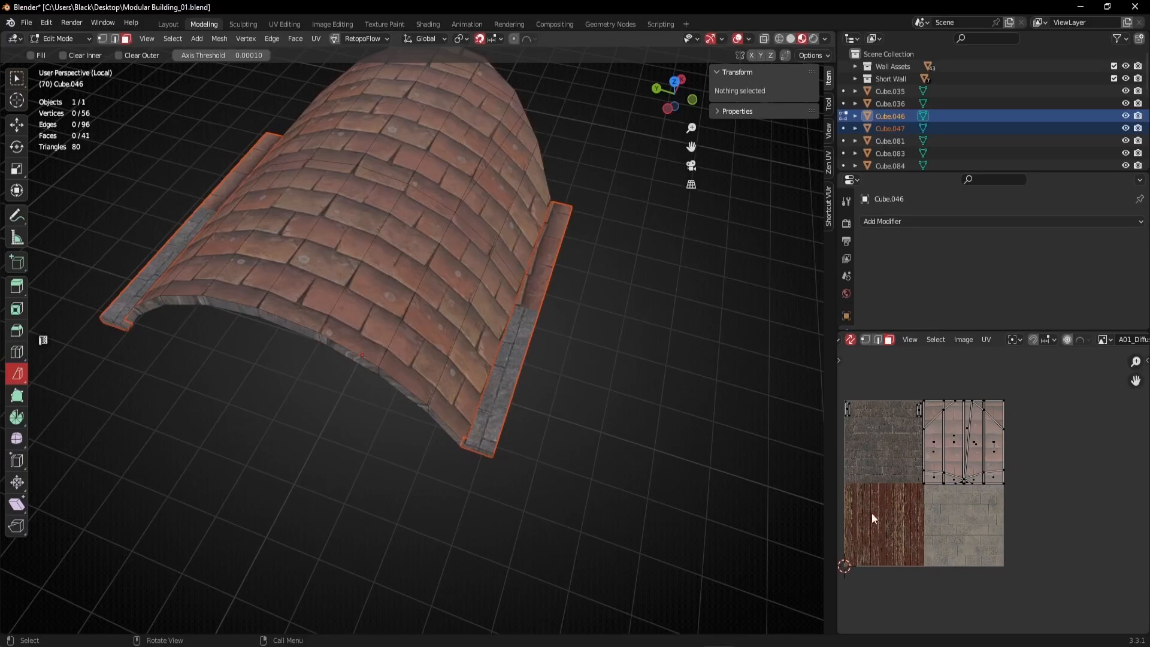
pyautogui.scroll(2, 479, 339)
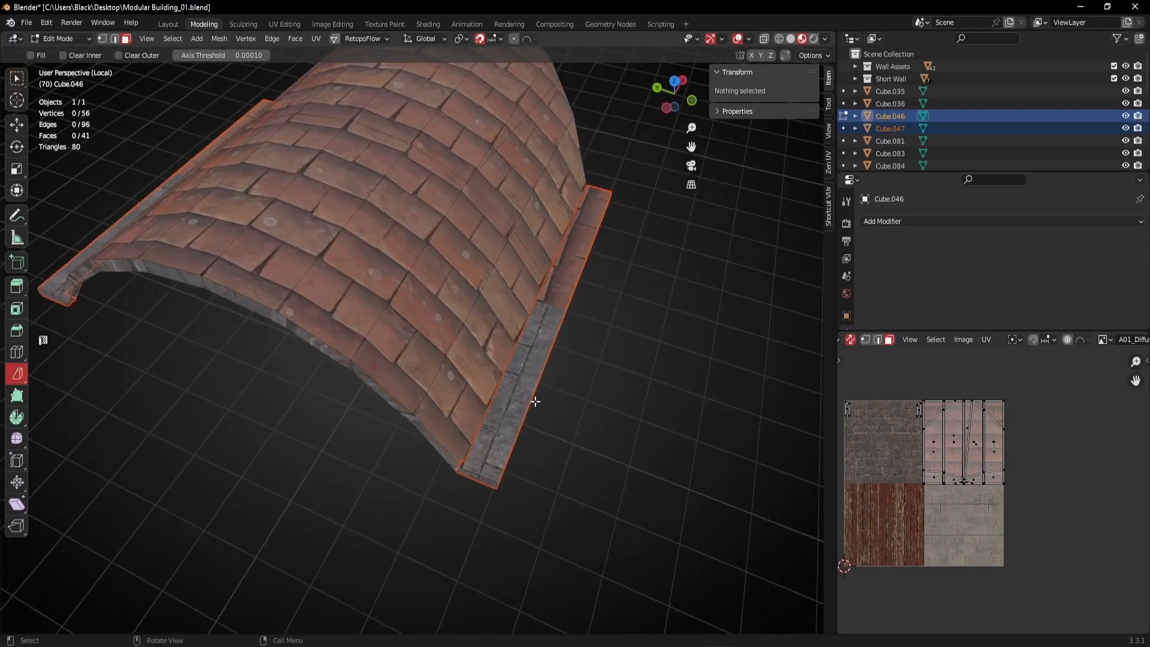
pyautogui.press('Tab')
pyautogui.click(519, 383)
pyautogui.moveTo(520, 385); pyautogui.dragTo(424, 318, button='middle')
pyautogui.press('KP_Divide')
pyautogui.press('KP_Divide')
pyautogui.press('Tab')
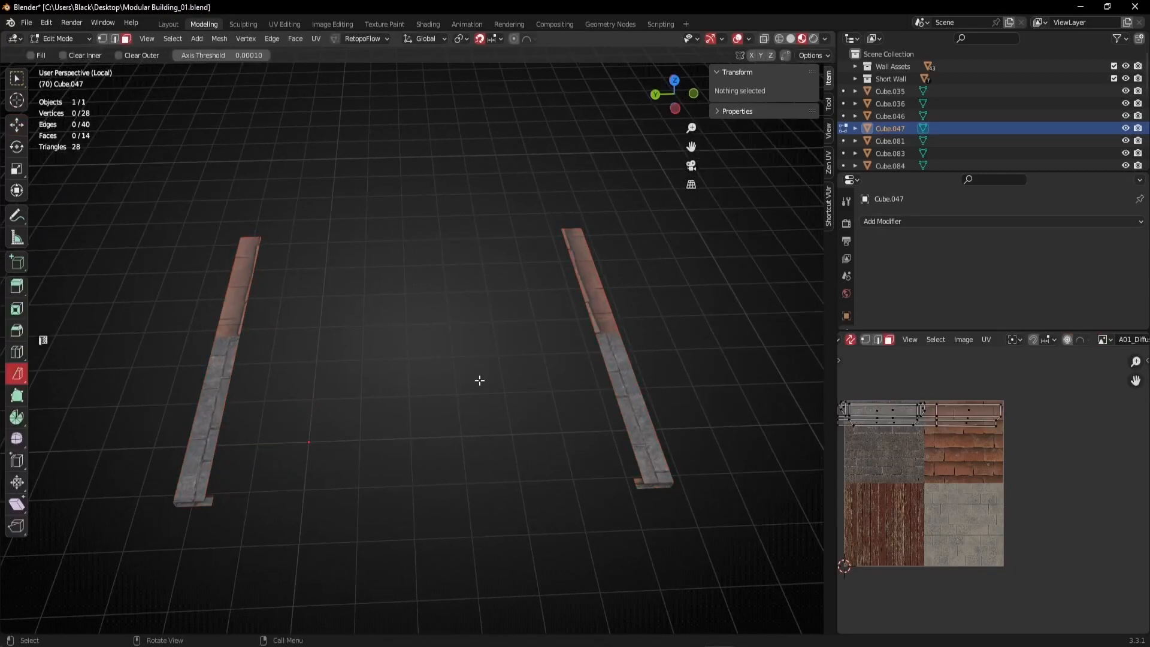
pyautogui.moveTo(478, 375); pyautogui.dragTo(497, 366, button='middle')
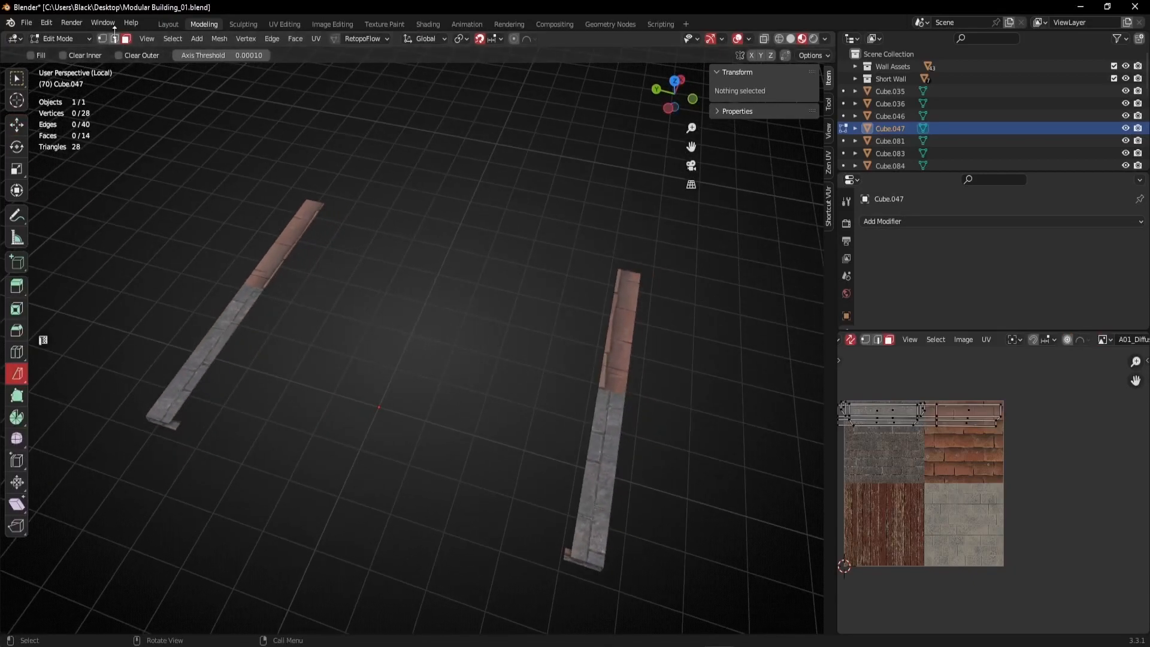
pyautogui.click(116, 39)
pyautogui.moveTo(498, 430); pyautogui.dragTo(616, 347, button='middle')
pyautogui.moveTo(415, 352)
pyautogui.mouseDown(button='middle')
pyautogui.moveTo(419, 367)
pyautogui.moveTo(386, 388)
pyautogui.moveTo(323, 407)
pyautogui.moveTo(540, 343)
pyautogui.moveTo(349, 262)
pyautogui.moveTo(418, 341)
pyautogui.mouseUp(button='middle')
pyautogui.click(494, 292)
pyautogui.moveTo(369, 314); pyautogui.dragTo(376, 411, button='middle')
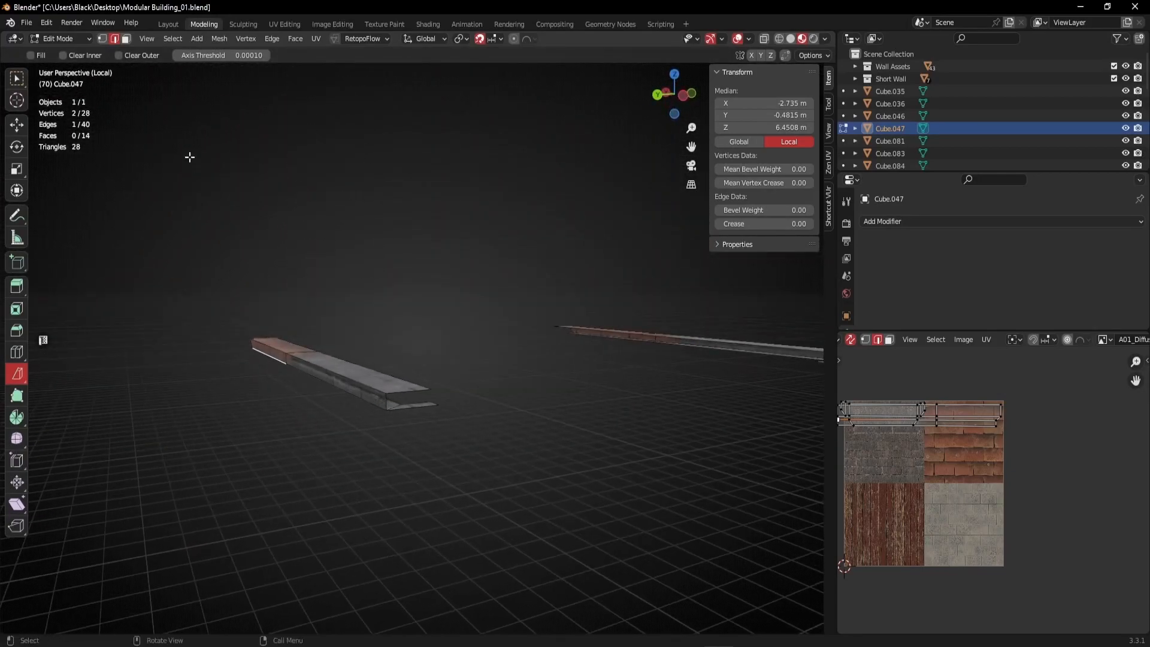
pyautogui.click(126, 38)
# Select all faces of both trim strips and unwrap their UVs.
pyautogui.moveTo(316, 300); pyautogui.dragTo(380, 393, button='middle')
pyautogui.press('a')
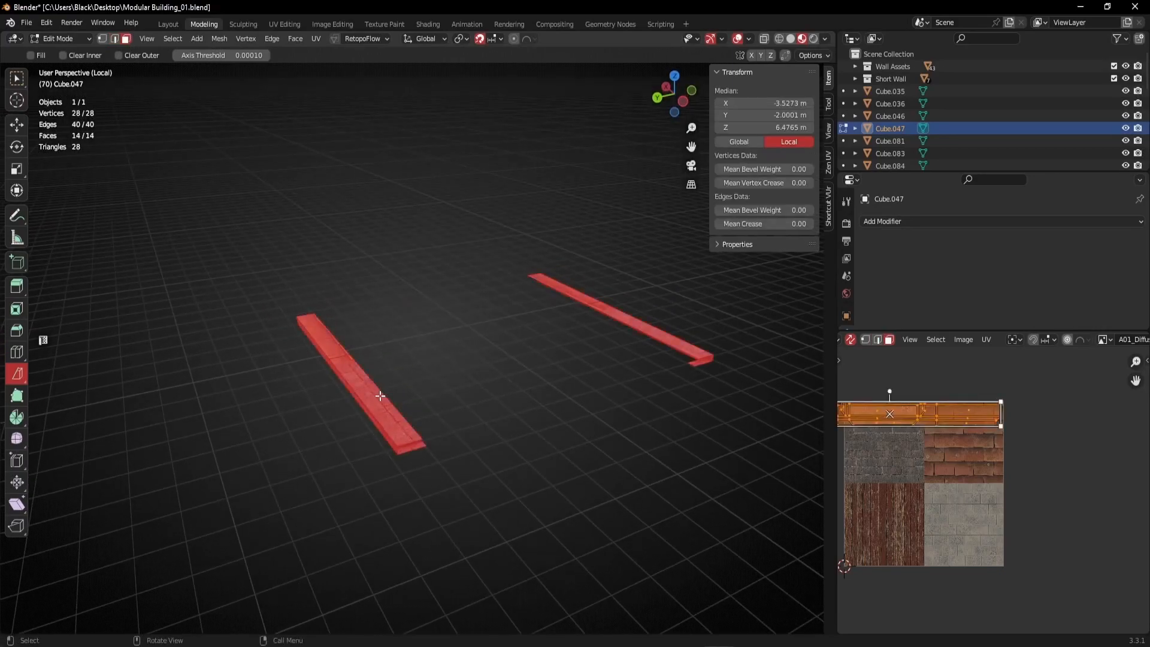
pyautogui.press('u')
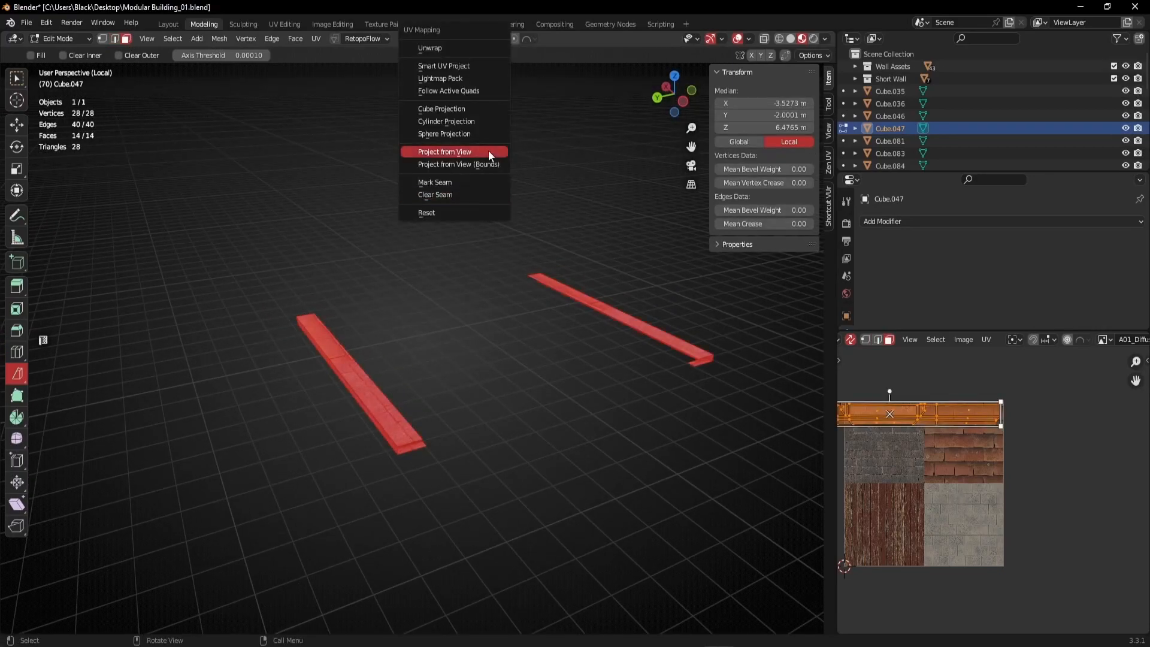
pyautogui.click(437, 48)
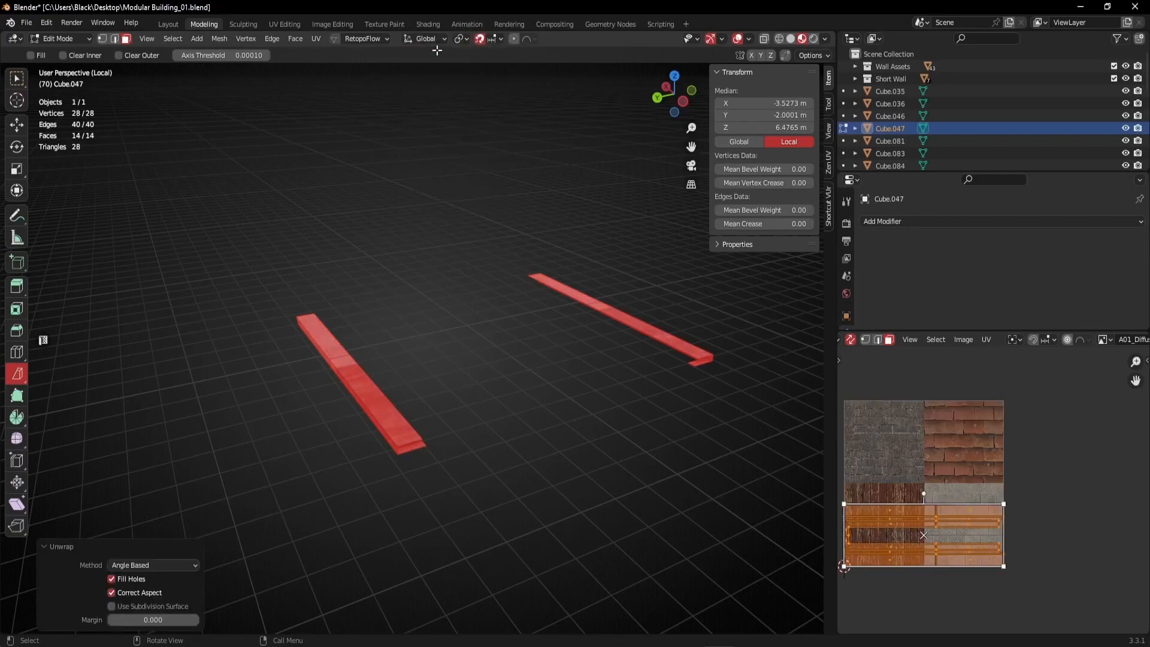
# Rotate the trim strips' UV islands a quarter turn so they run parallel to the vertical wood planks.
pyautogui.moveTo(907, 541); pyautogui.dragTo(1023, 468, button='middle')
pyautogui.scroll(2, 926, 426)
pyautogui.scroll(1, 995, 462)
pyautogui.moveTo(950, 443); pyautogui.dragTo(940, 473, button='middle')
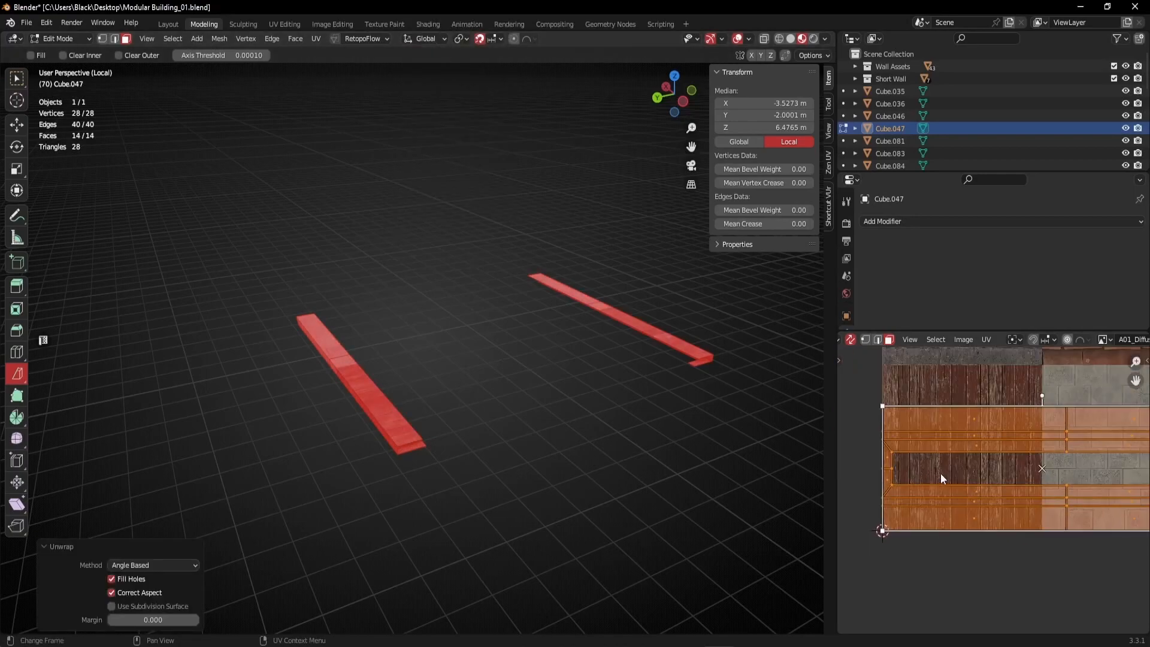
pyautogui.press('r')
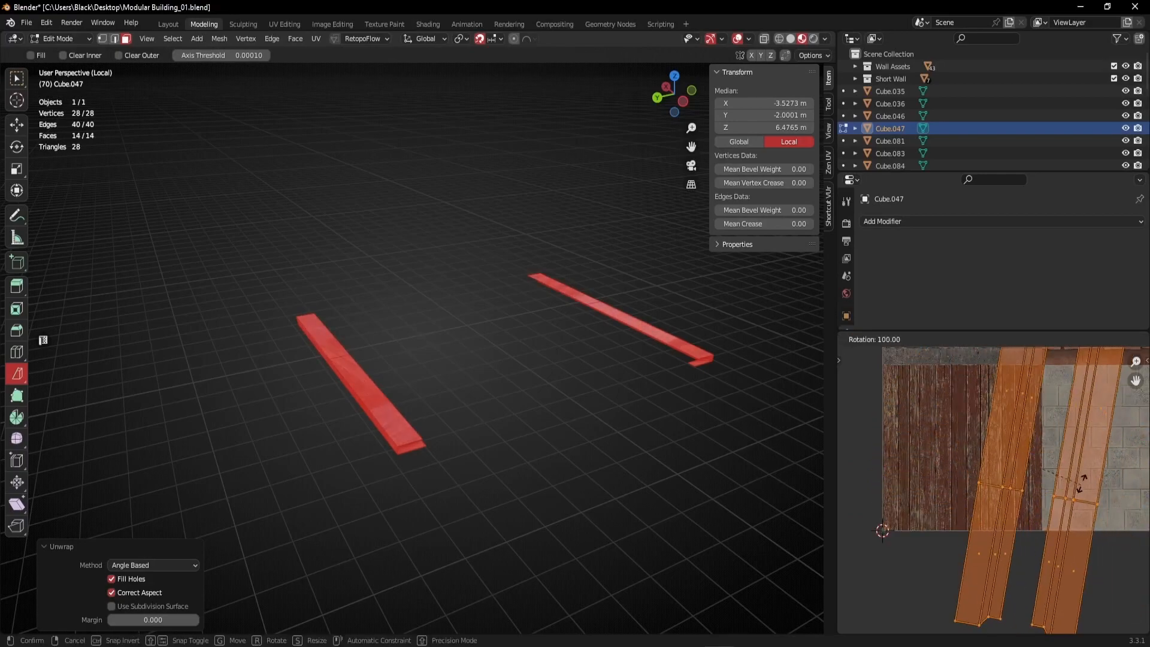
pyautogui.click(1081, 478)
# Leave local view and return to Object Mode to show the trim strips on the complete dormer.
pyautogui.moveTo(419, 377); pyautogui.dragTo(432, 406, button='middle')
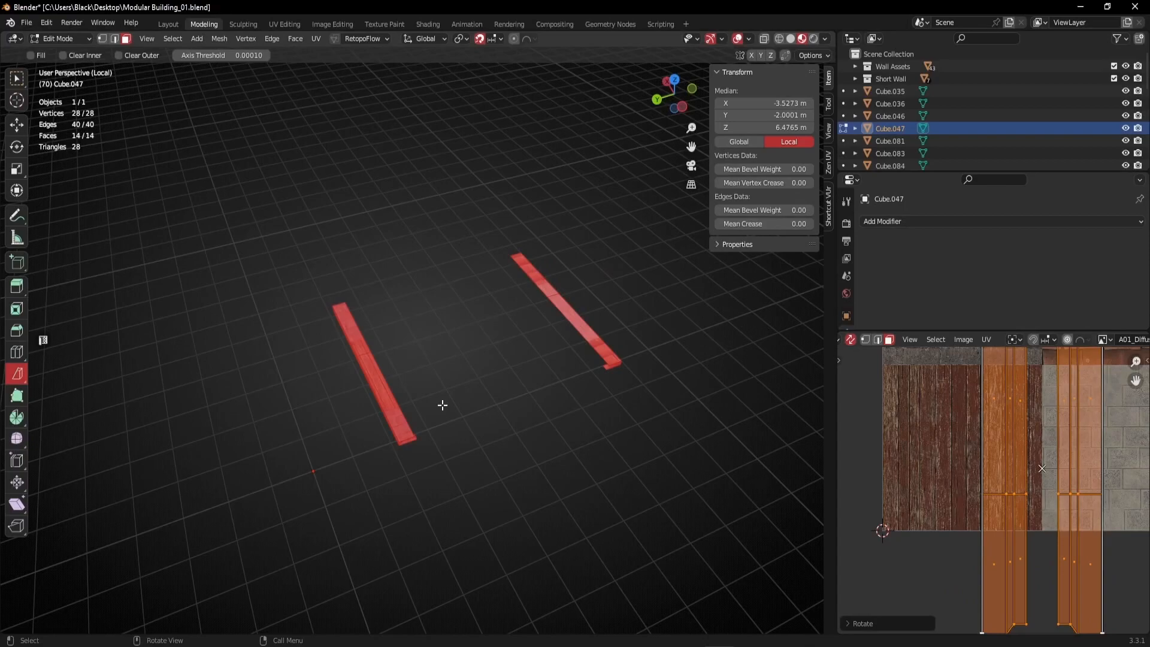
pyautogui.press('KP_Divide')
pyautogui.scroll(4, 429, 438)
pyautogui.keyDown('shift'); pyautogui.moveTo(428, 438); pyautogui.dragTo(591, 222, button='middle'); pyautogui.keyUp('shift')
pyautogui.press('Tab')
pyautogui.scroll(3, 405, 357)
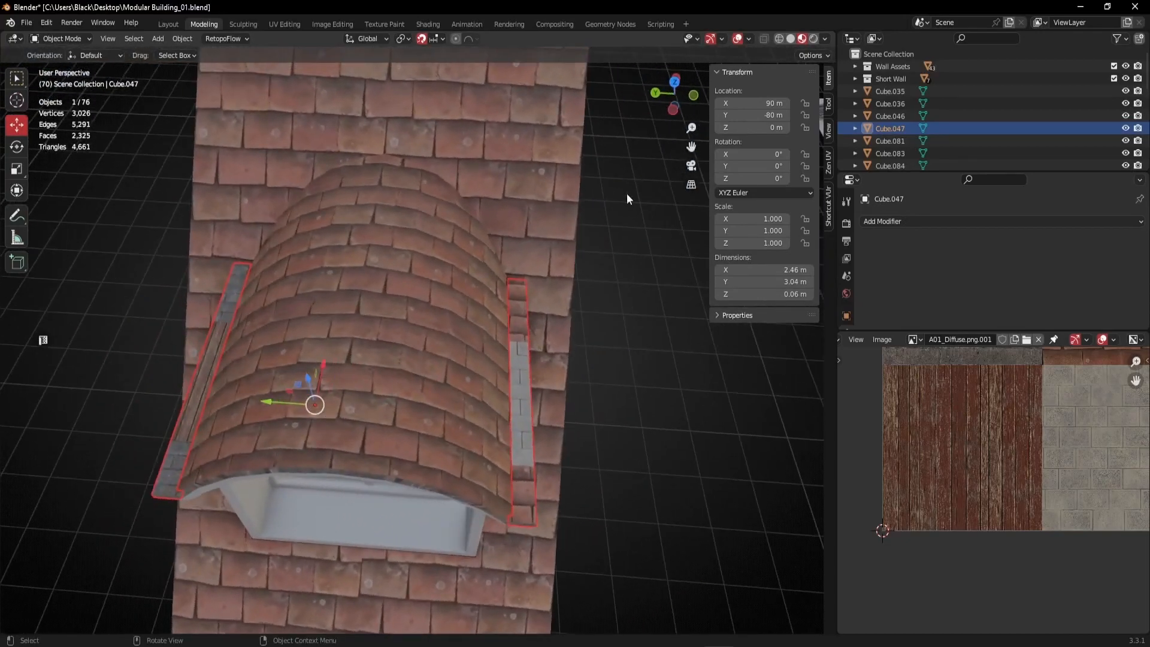
# Display the Shortcut VUr settings, widen the 3D viewport next to the UV editor and frame the dormer with its trim strips.
pyautogui.click(828, 204)
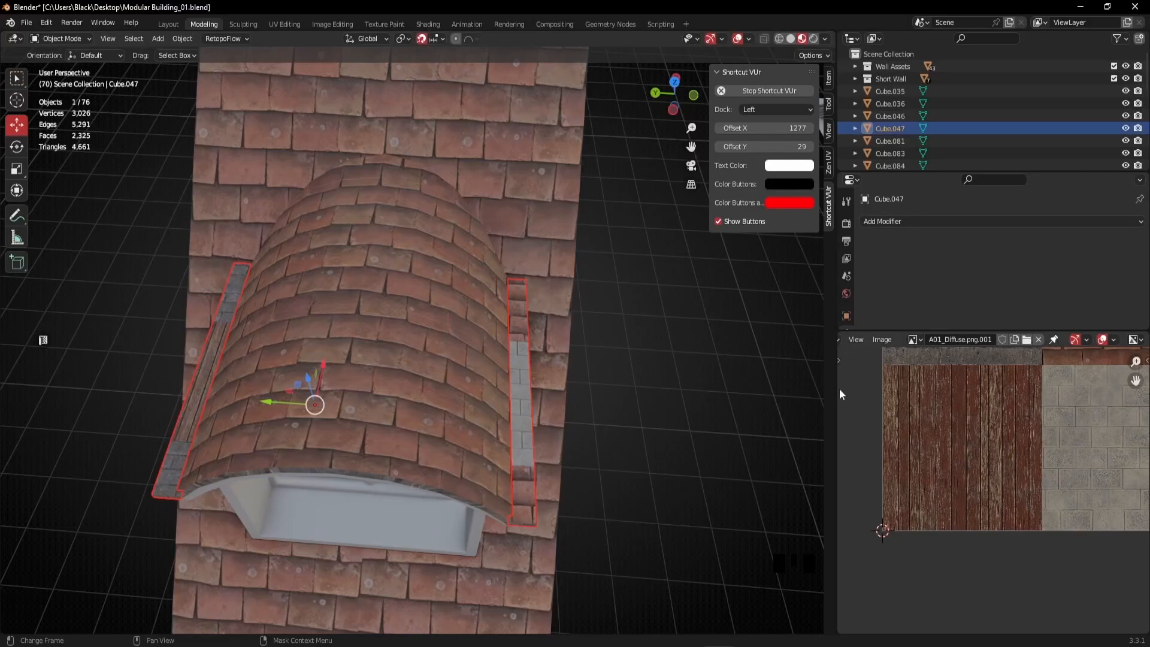
pyautogui.moveTo(839, 390); pyautogui.dragTo(965, 399)
pyautogui.moveTo(1017, 414); pyautogui.dragTo(1036, 440, button='middle')
pyautogui.moveTo(330, 371); pyautogui.dragTo(719, 440, button='middle')
pyautogui.scroll(-2, 1069, 441)
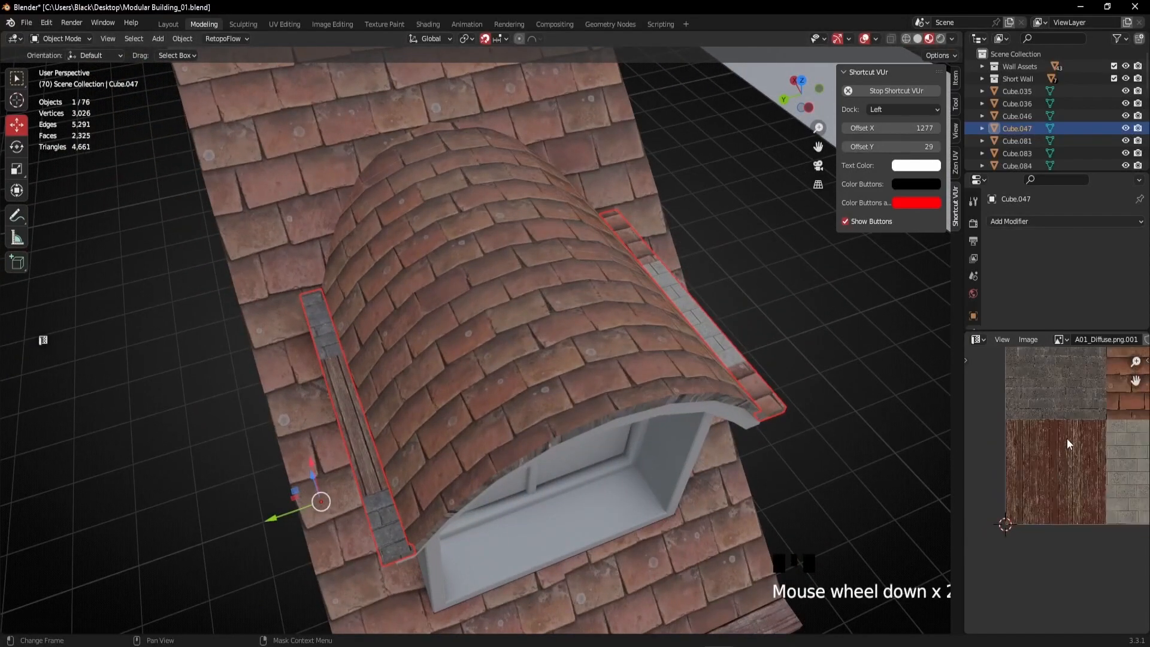
# Enter Edit Mode on the trim strips, scale down both UV islands and place them inside the wood plank texture.
pyautogui.press('Tab')
pyautogui.scroll(-2, 1095, 476)
pyautogui.moveTo(1095, 476)
pyautogui.mouseDown(button='middle')
pyautogui.moveTo(1074, 443)
pyautogui.moveTo(1090, 474)
pyautogui.mouseUp(button='middle')
pyautogui.scroll(2, 1073, 443)
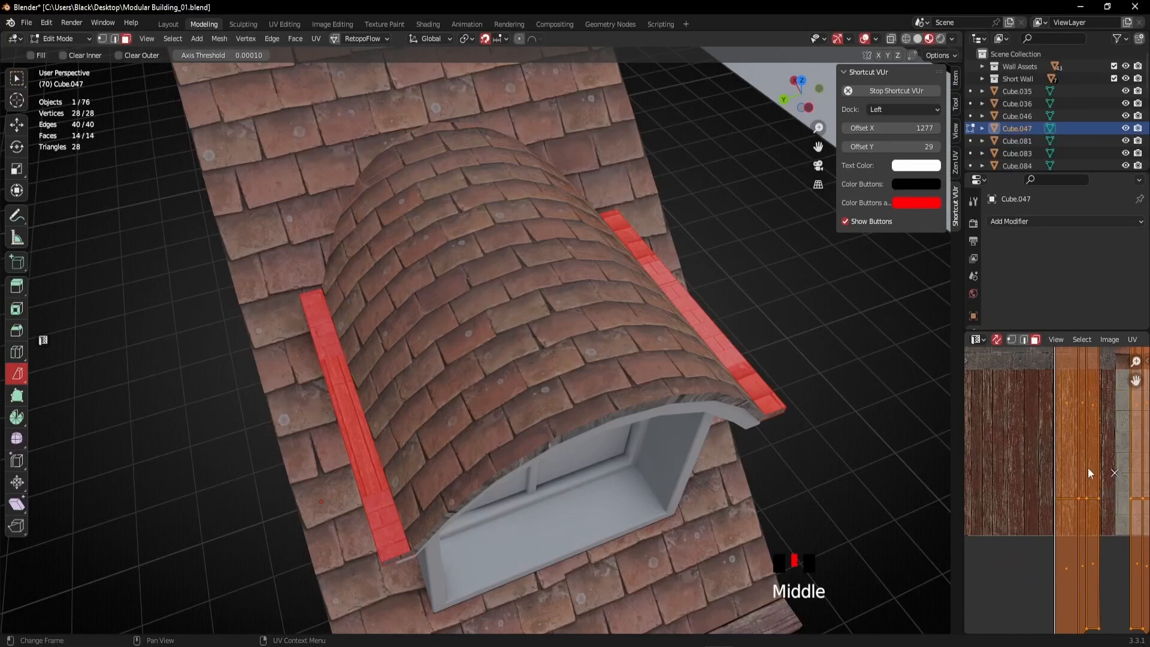
pyautogui.press('s')
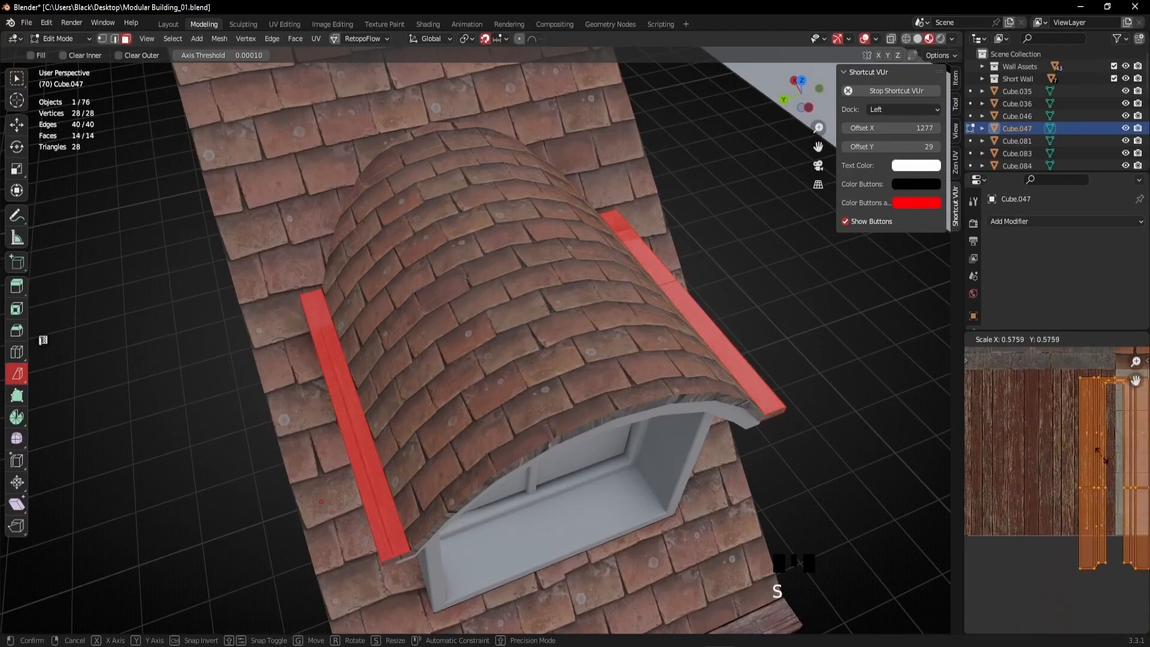
pyautogui.click(1107, 464)
pyautogui.press('g')
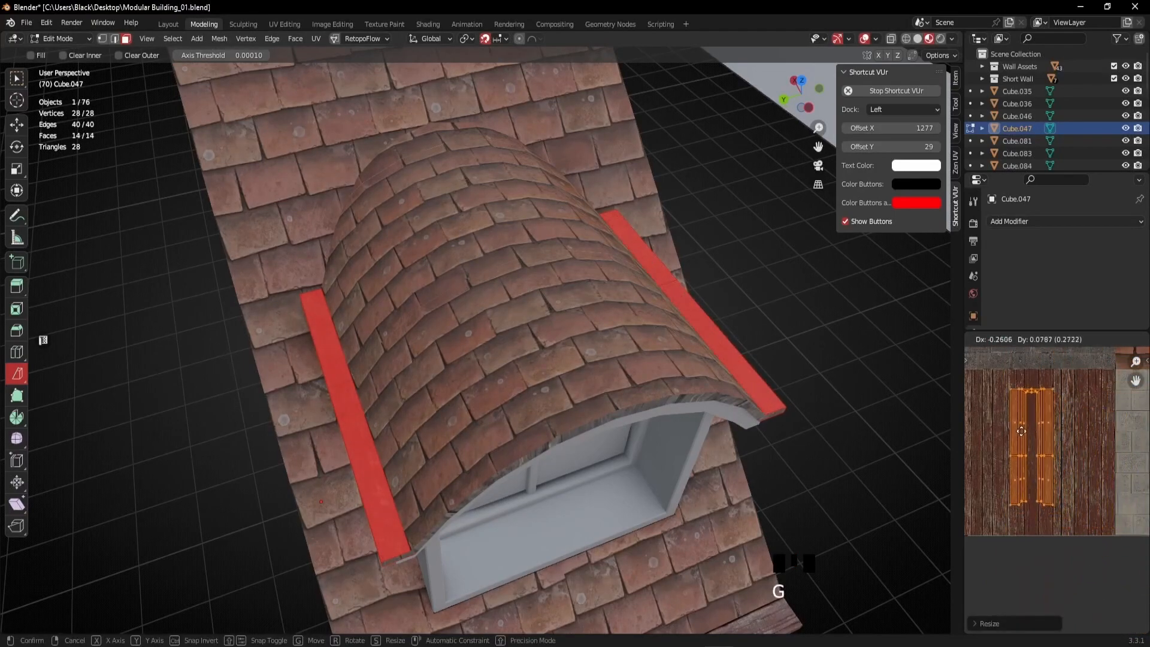
pyautogui.click(1080, 433)
# Move only the dormer's left strip UV island away from the other one and enlarge it to about the wood texture's height.
pyautogui.click(1059, 575)
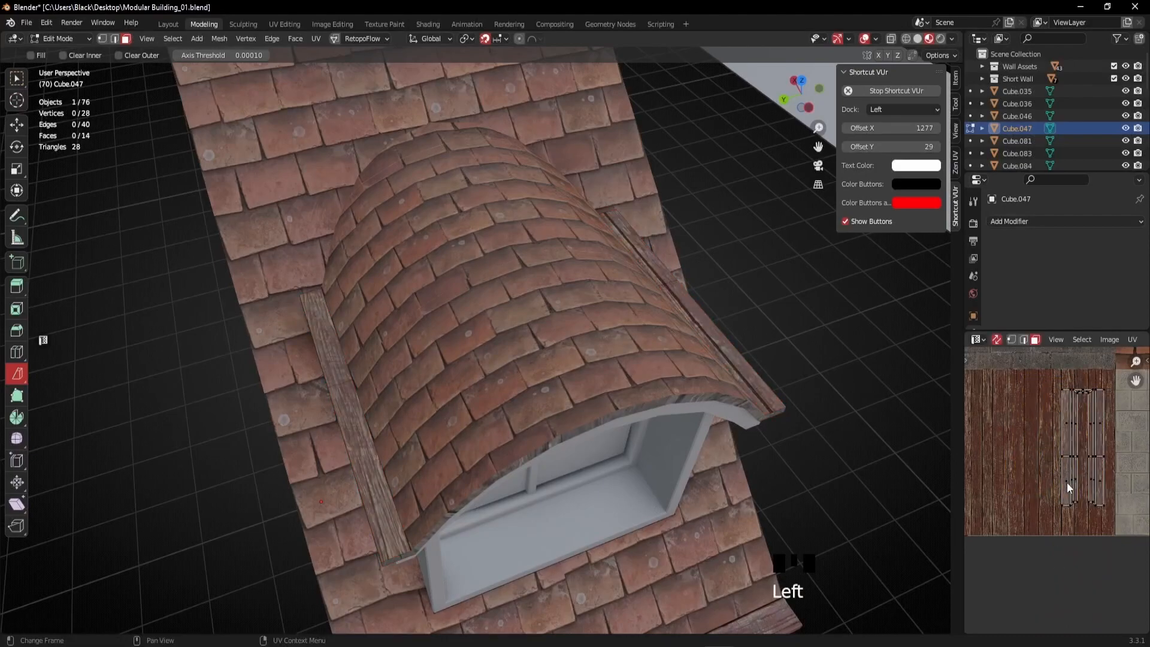
pyautogui.press('l')
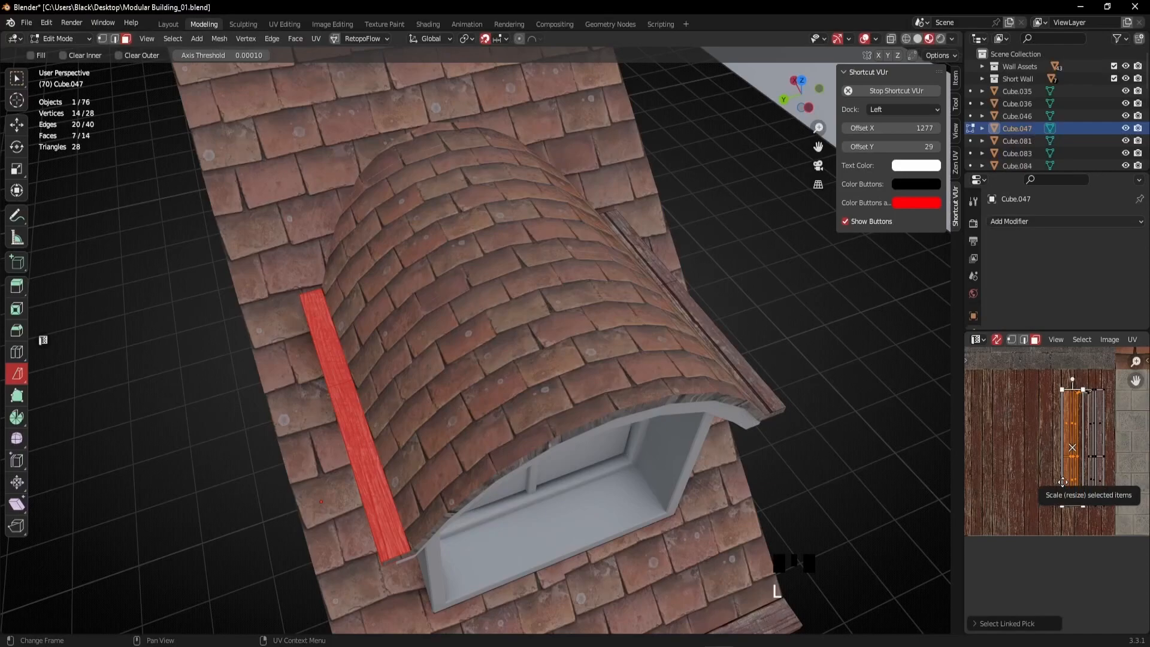
pyautogui.press('g')
pyautogui.click(1015, 459)
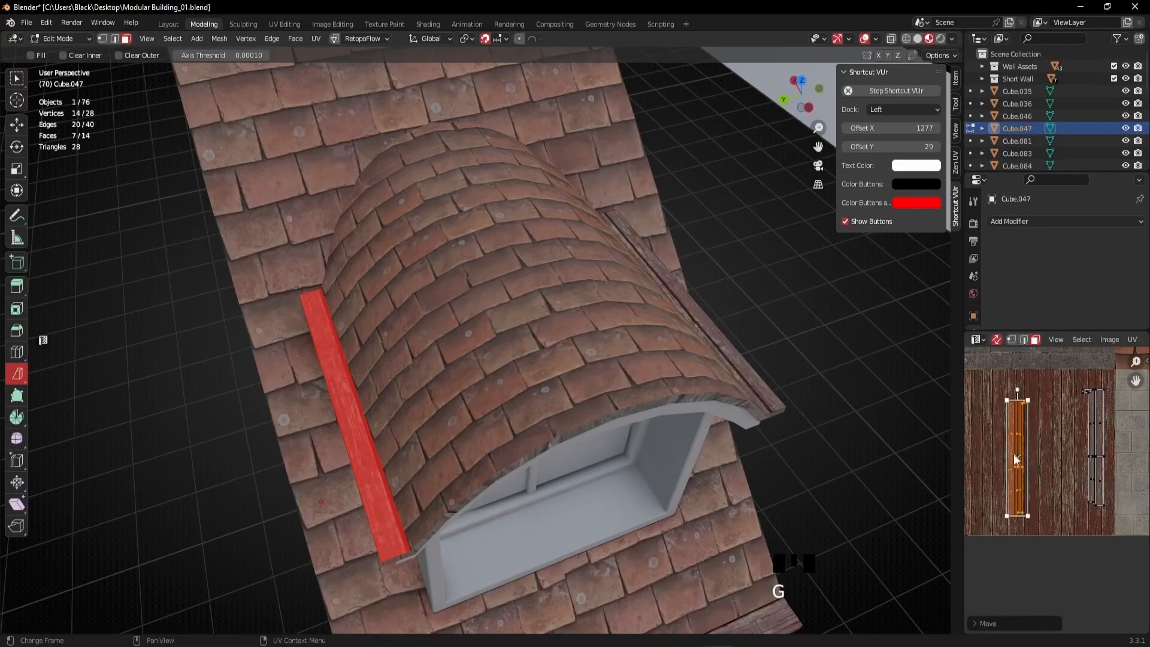
pyautogui.press('s')
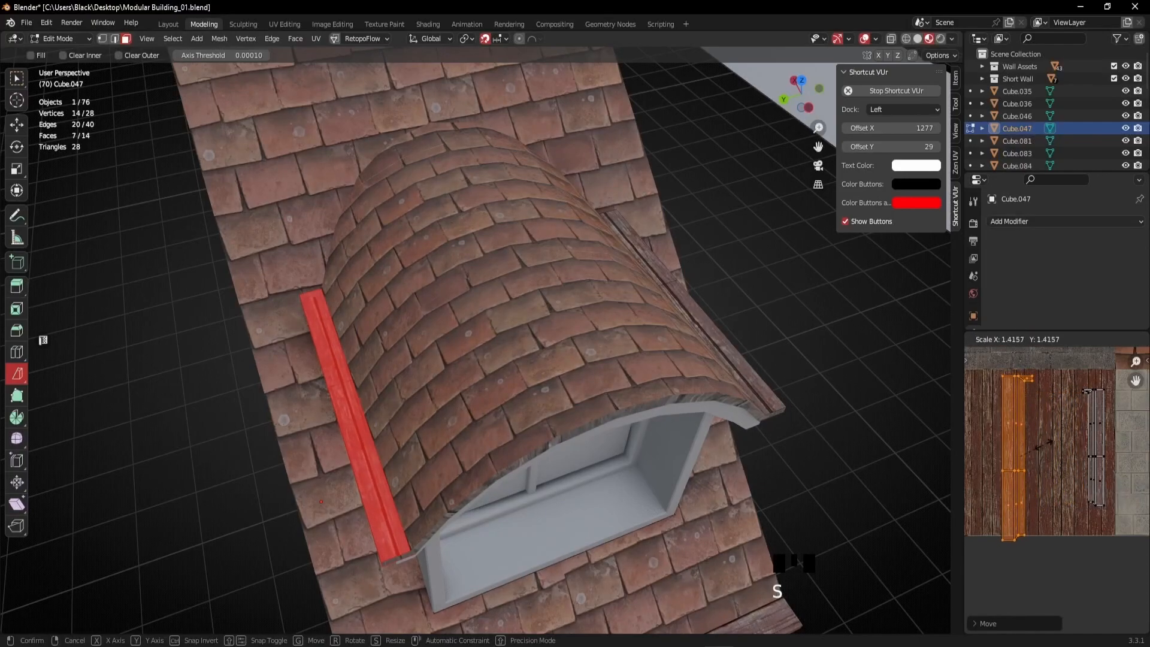
pyautogui.click(1024, 441)
# Shift the enlarged UV island along Y so its upper edge meets the wood texture's upper edge.
pyautogui.scroll(2, 1011, 368)
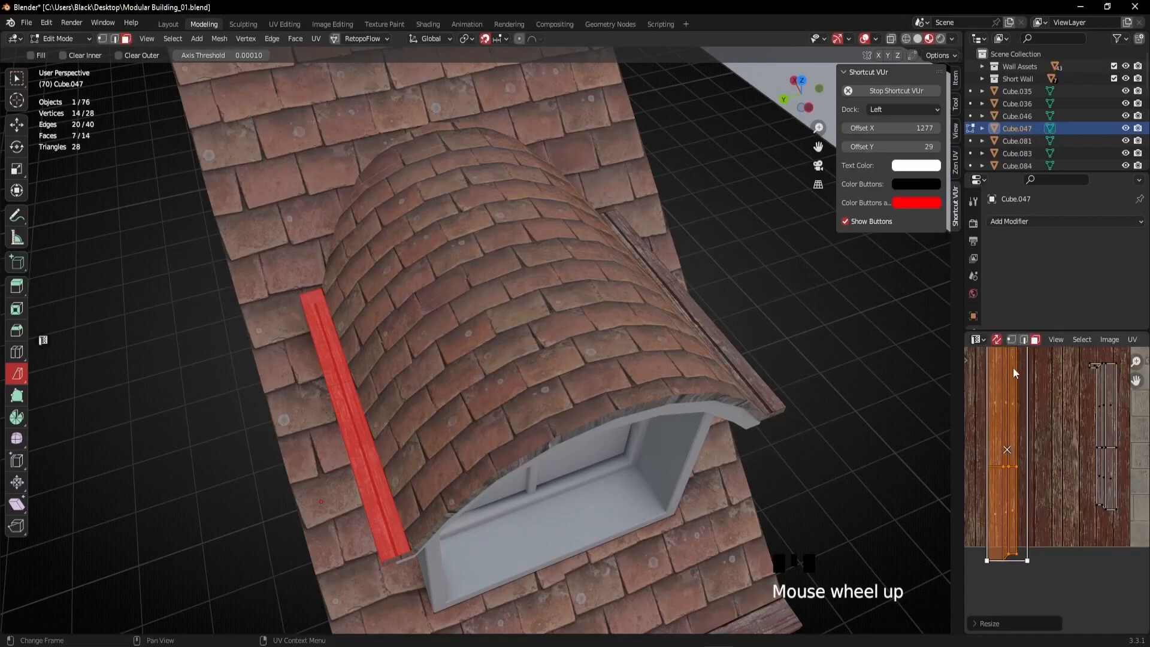
pyautogui.moveTo(1011, 368); pyautogui.dragTo(1058, 477, button='middle')
pyautogui.scroll(5, 1051, 414)
pyautogui.moveTo(1051, 415); pyautogui.dragTo(1034, 454, button='middle')
pyautogui.scroll(2, 1019, 433)
pyautogui.scroll(1, 1038, 460)
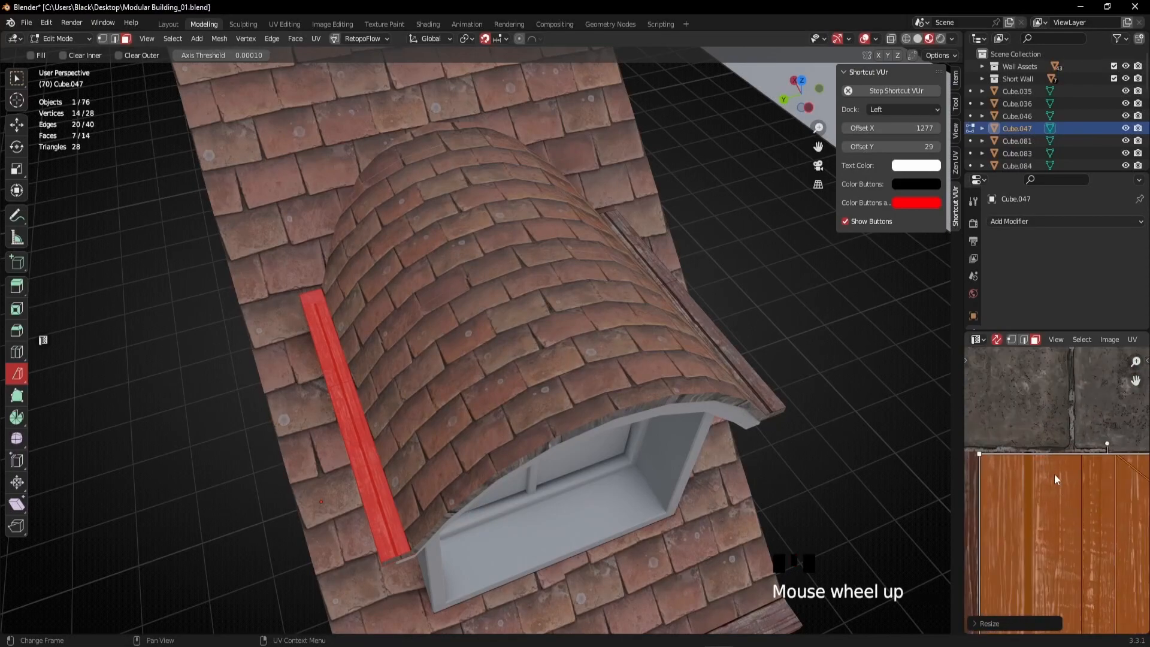
pyautogui.press('g')
pyautogui.press('g')
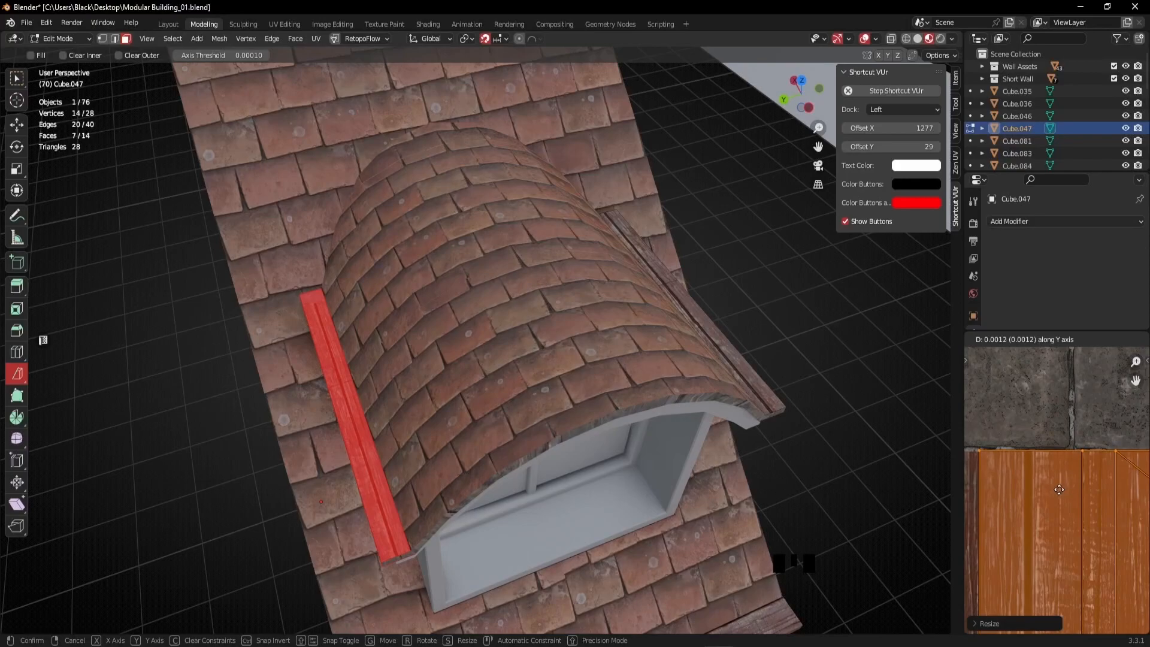
pyautogui.click(1059, 490)
# Resize the same UV island so its lower edge ends at the wood texture's lower edge.
pyautogui.scroll(-6, 1058, 492)
pyautogui.moveTo(1020, 430); pyautogui.dragTo(1000, 571, button='middle')
pyautogui.scroll(-3, 1088, 575)
pyautogui.moveTo(1089, 563); pyautogui.dragTo(1076, 523, button='middle')
pyautogui.scroll(3, 1060, 530)
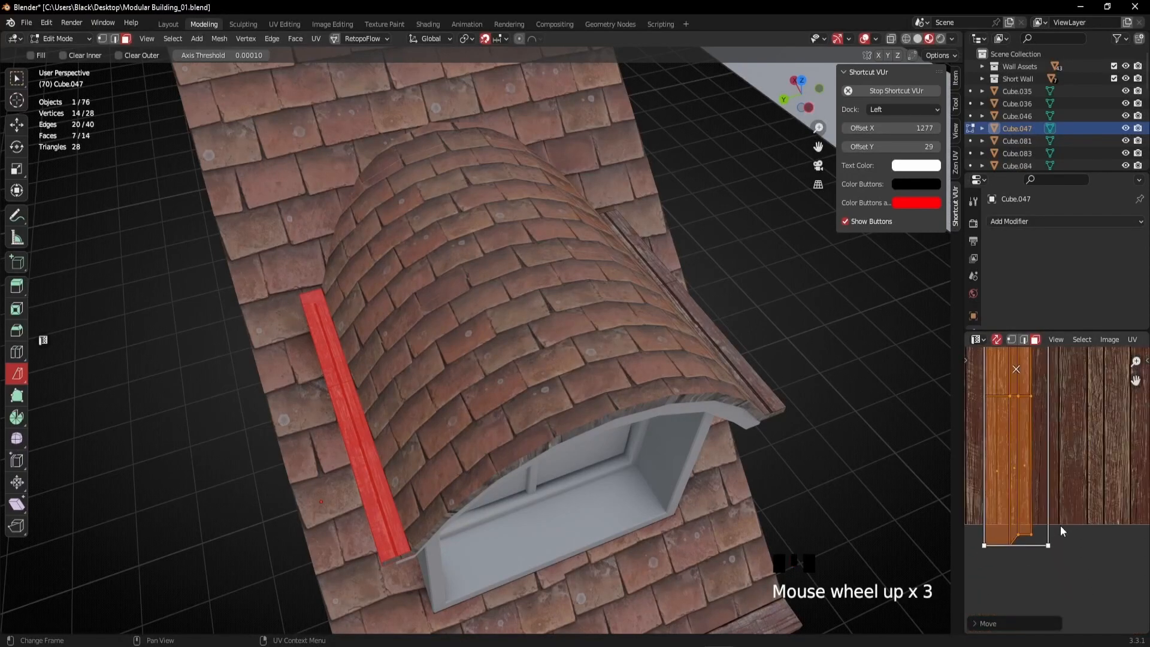
pyautogui.moveTo(1066, 496); pyautogui.dragTo(1096, 483, button='middle')
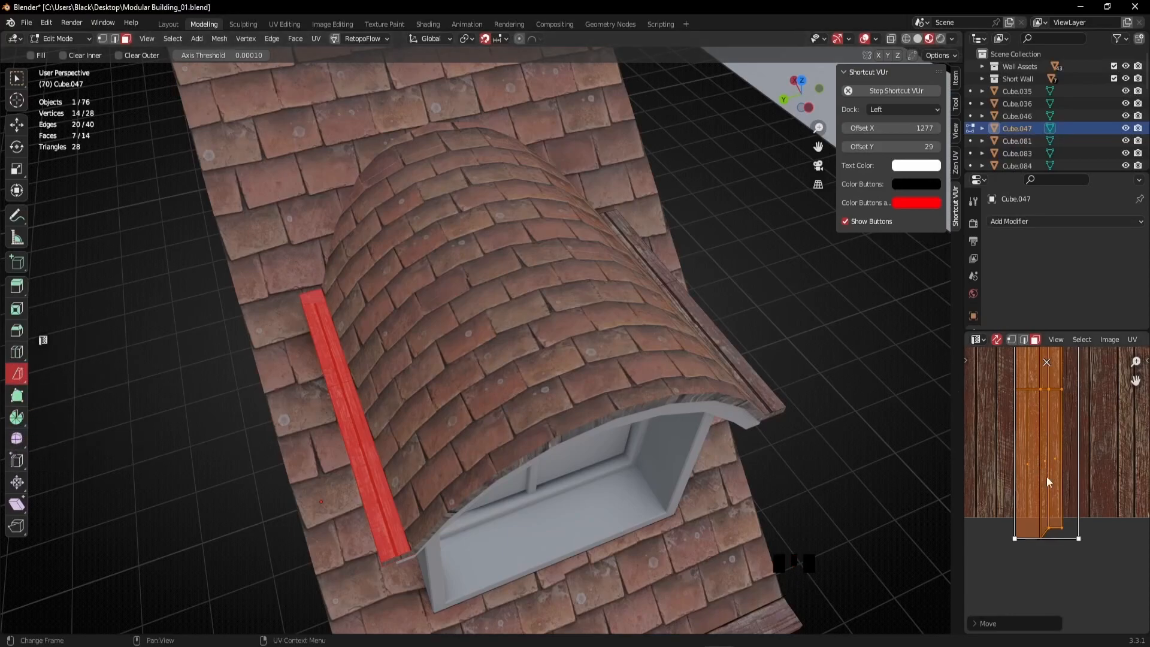
pyautogui.moveTo(1078, 540); pyautogui.dragTo(1077, 512)
# Move the left strip's UV island about 0.019 along X so the dark plank gap leaves the strip's surface.
pyautogui.scroll(-4, 1077, 512)
pyautogui.moveTo(384, 426); pyautogui.dragTo(369, 263, button='middle')
pyautogui.scroll(2, 370, 439)
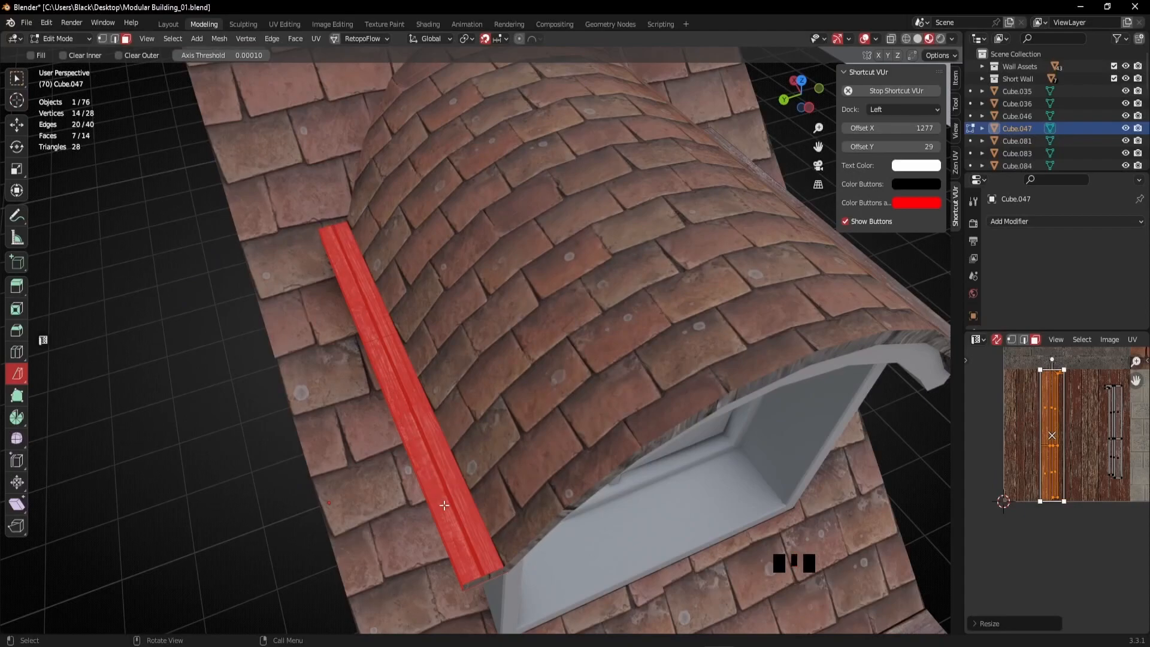
pyautogui.scroll(-1, 665, 556)
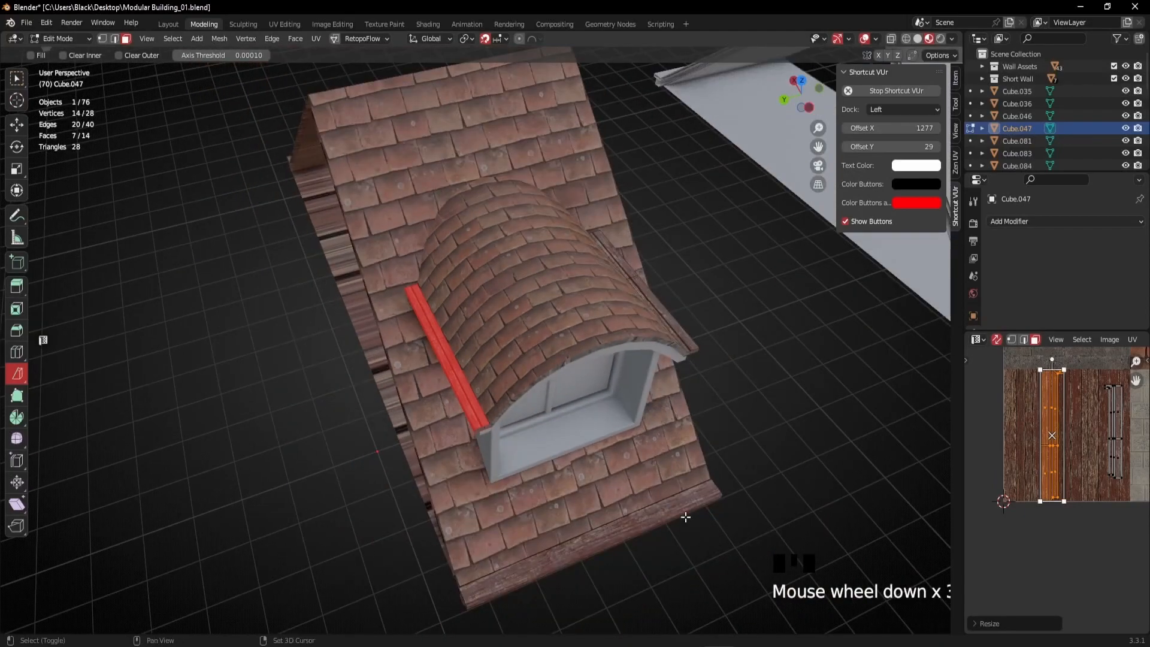
pyautogui.keyDown('shift'); pyautogui.moveTo(686, 523); pyautogui.dragTo(622, 493, button='middle'); pyautogui.keyUp('shift')
pyautogui.scroll(3, 500, 379)
pyautogui.keyDown('shift'); pyautogui.moveTo(443, 294); pyautogui.dragTo(473, 421, button='middle'); pyautogui.keyUp('shift')
pyautogui.scroll(1, 443, 401)
pyautogui.keyDown('shift'); pyautogui.moveTo(408, 377); pyautogui.dragTo(376, 279, button='middle'); pyautogui.keyUp('shift')
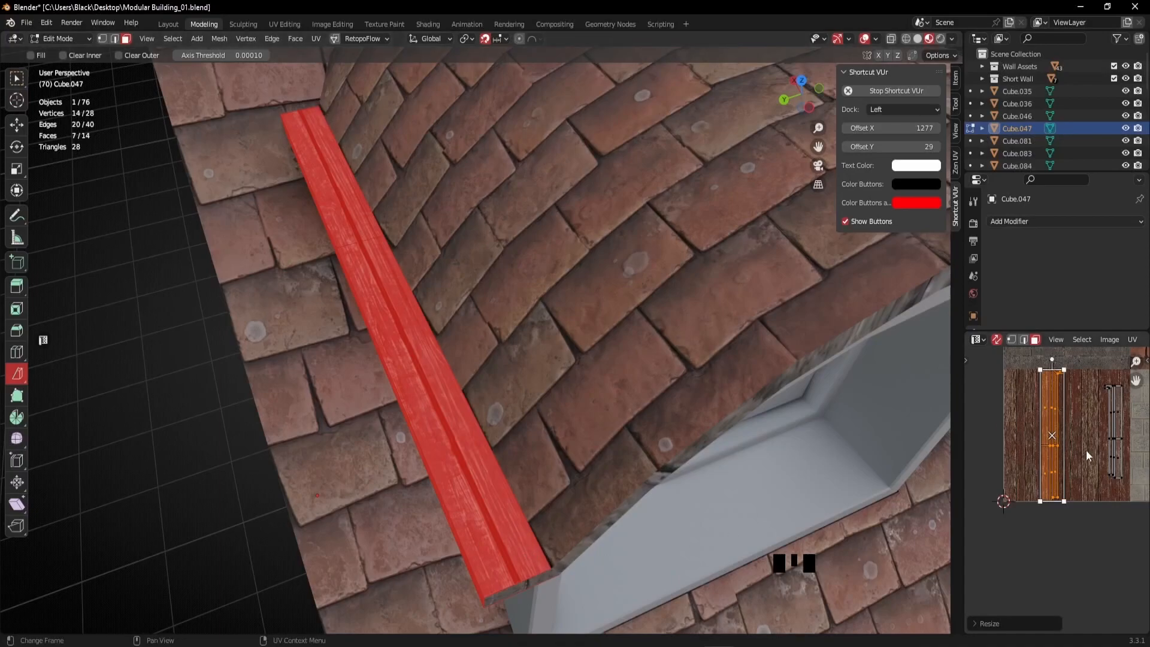
pyautogui.scroll(3, 1087, 450)
pyautogui.press('g')
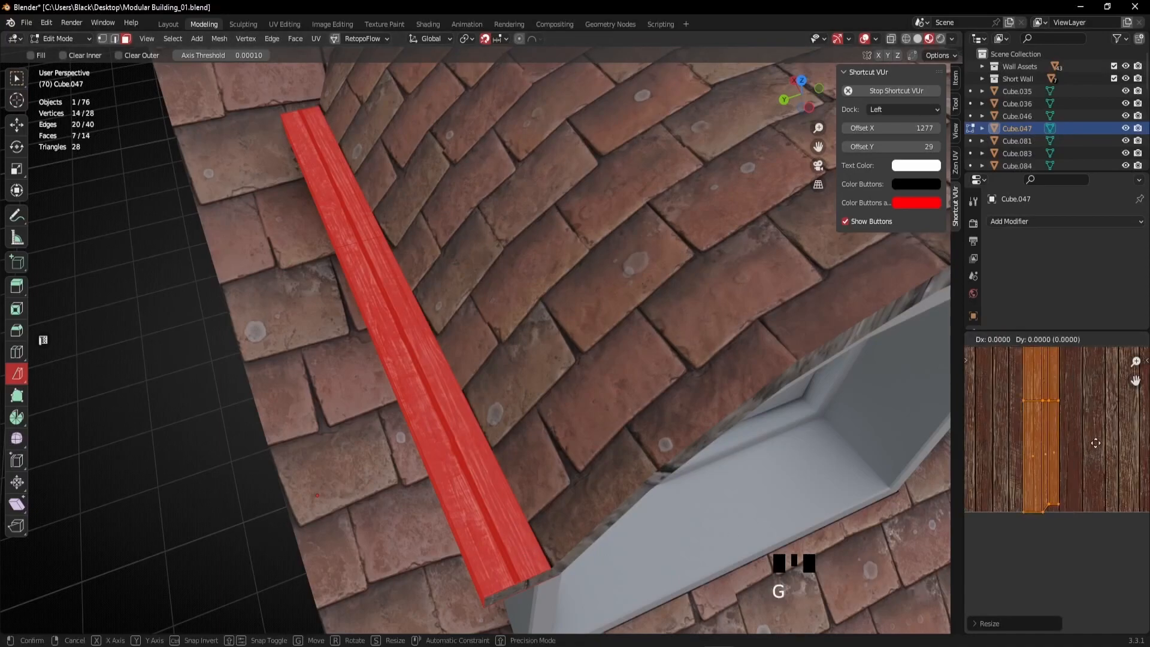
pyautogui.press('x')
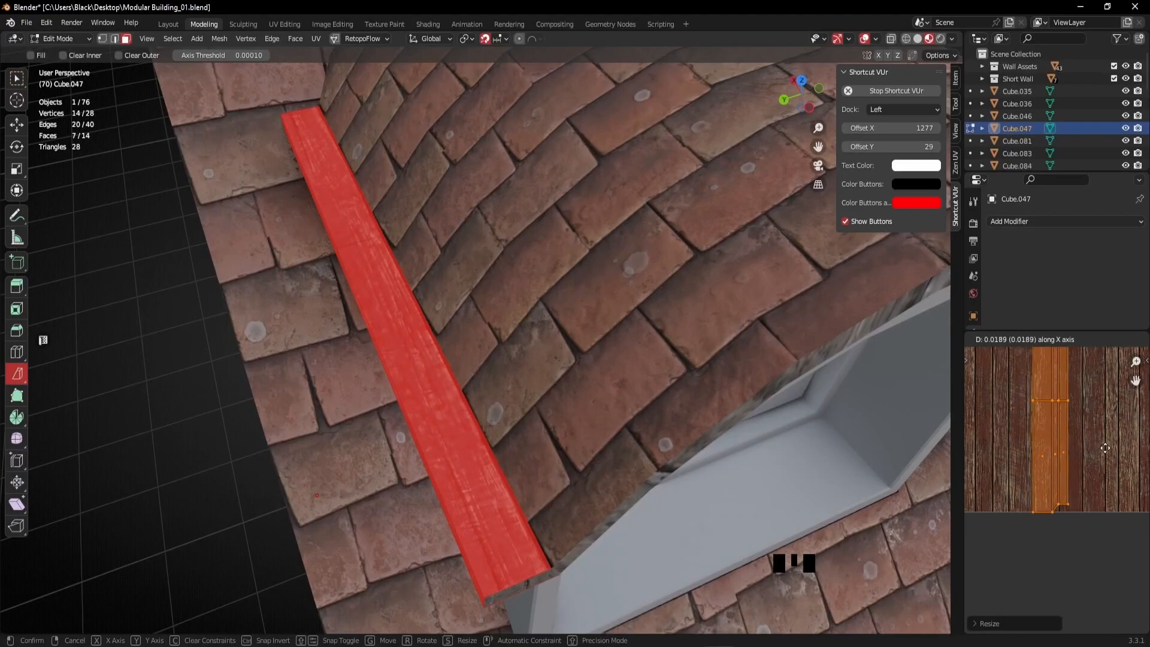
pyautogui.click(1105, 448)
# Select the opposite trim strip's UV island and scale it up to about the height of the wood texture.
pyautogui.scroll(-2, 560, 383)
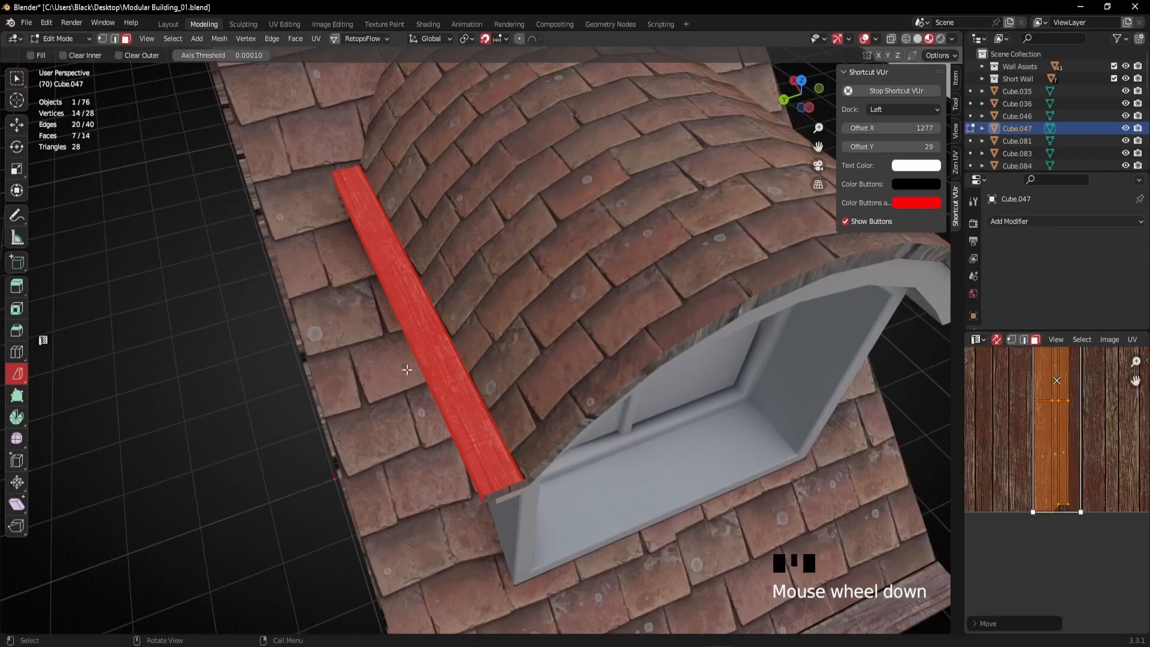
pyautogui.click(220, 349)
pyautogui.moveTo(226, 352); pyautogui.dragTo(503, 371, button='middle')
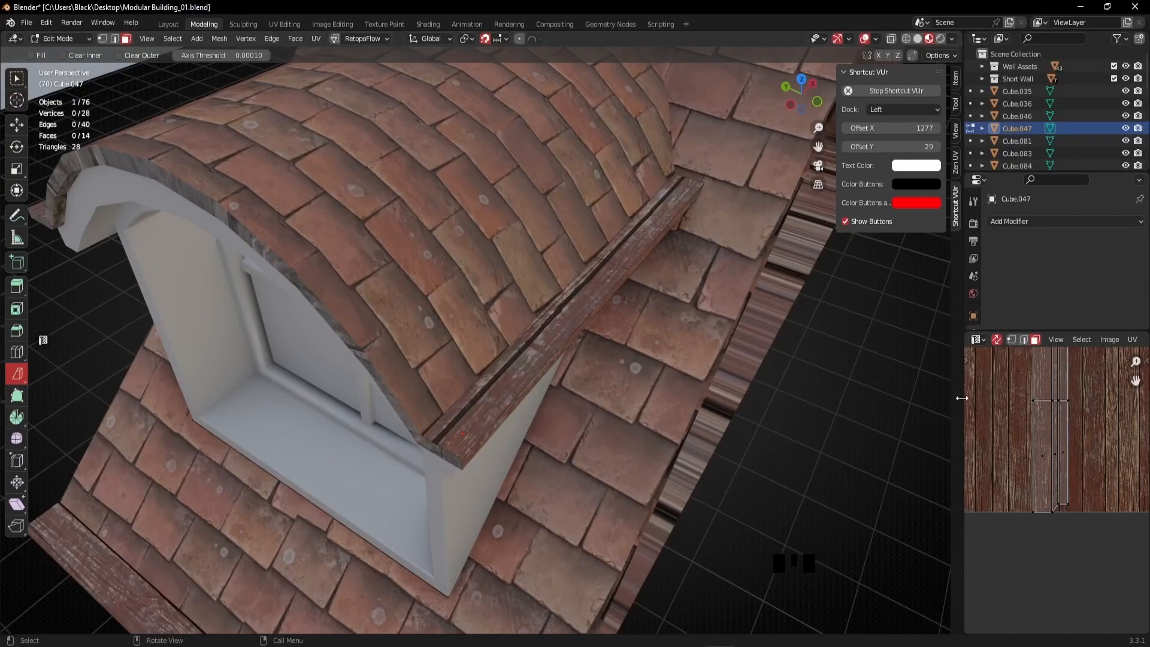
pyautogui.scroll(-1, 1062, 445)
pyautogui.moveTo(1061, 445); pyautogui.dragTo(1089, 497, button='middle')
pyautogui.scroll(1, 1025, 425)
pyautogui.scroll(1, 1023, 421)
pyautogui.press('l')
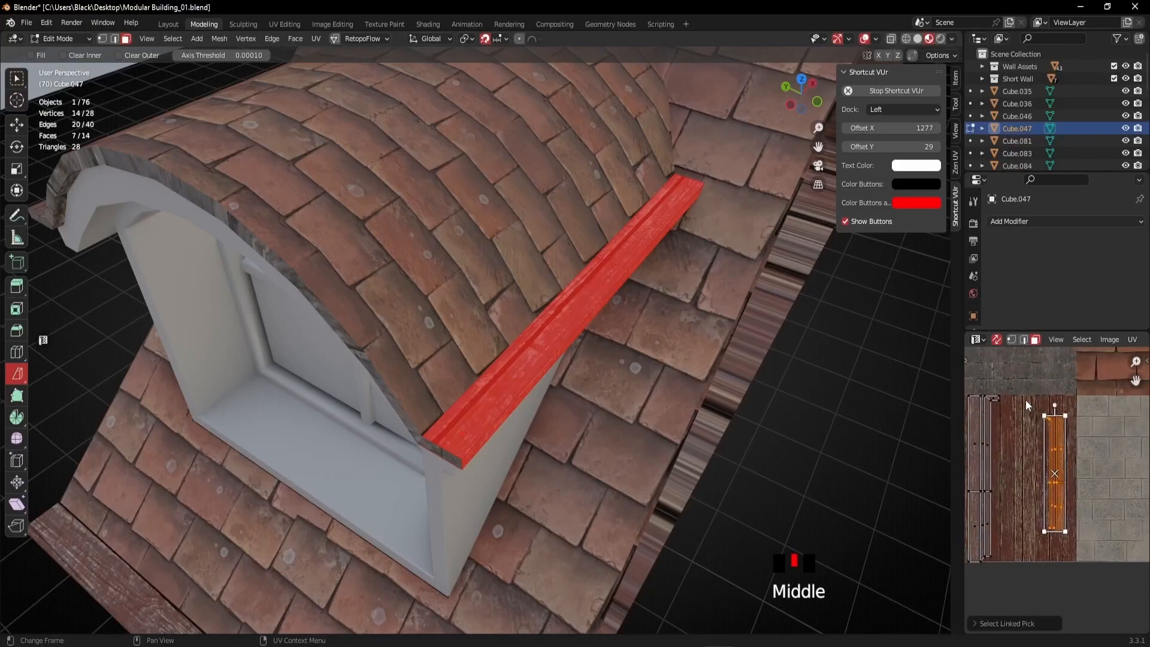
pyautogui.press('s')
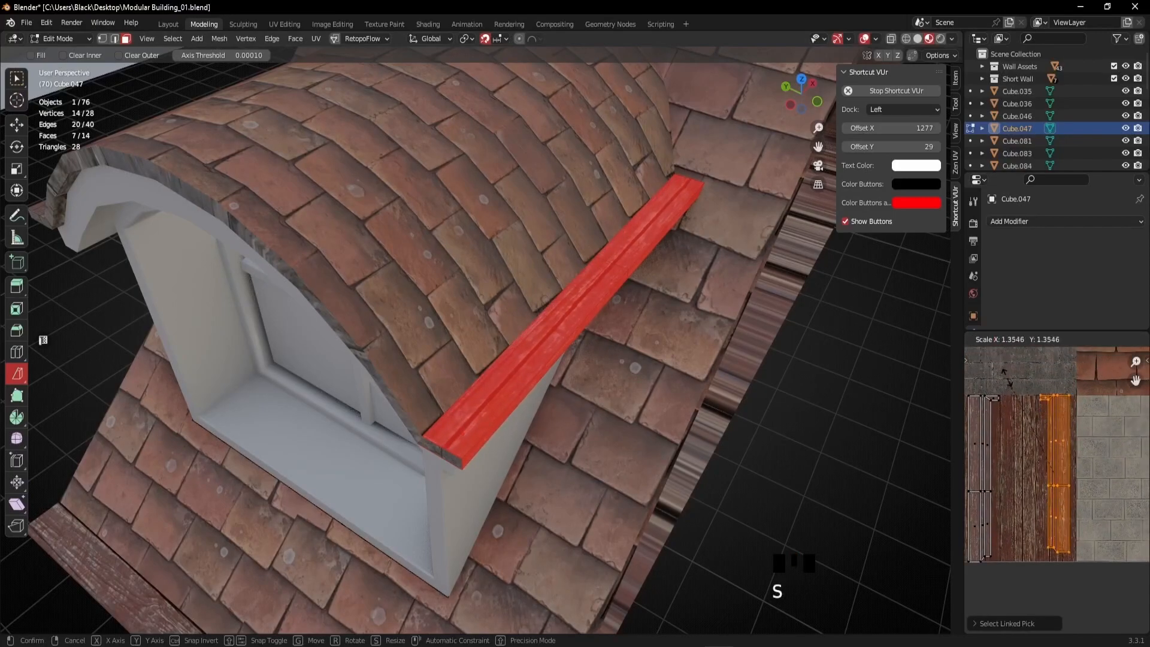
pyautogui.click(1004, 373)
# Align this island's upper edge with the wood texture along Y and shift it about -0.02 along X off the plank gap.
pyautogui.scroll(2, 1062, 412)
pyautogui.moveTo(1102, 400); pyautogui.dragTo(1085, 477, button='middle')
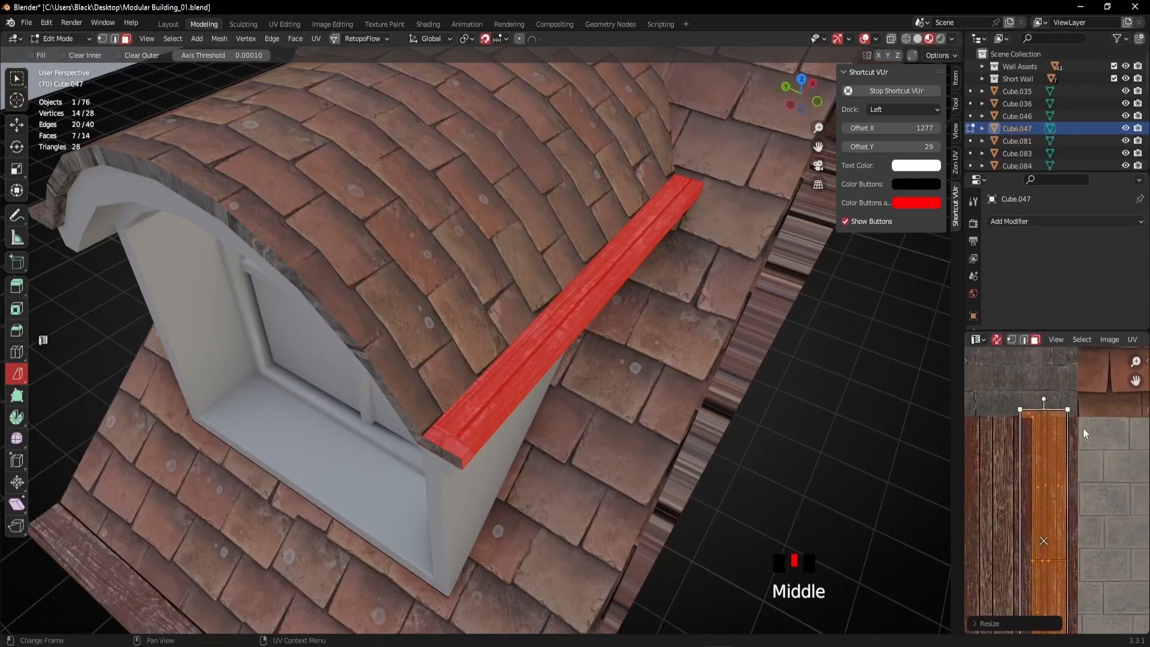
pyautogui.press('g')
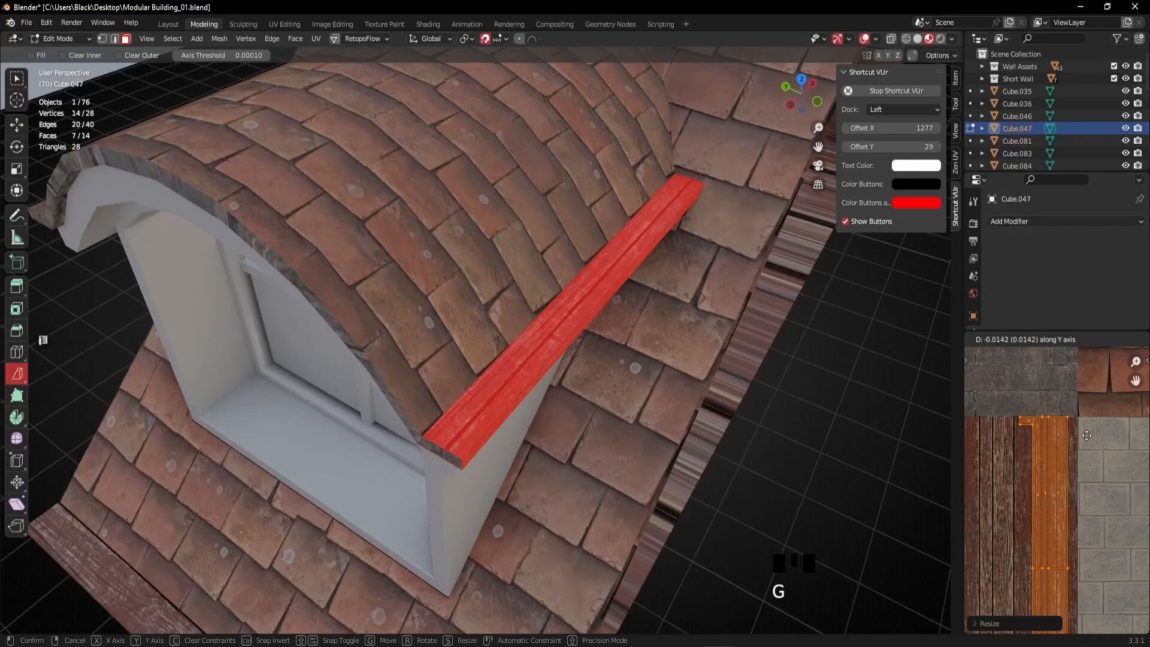
pyautogui.click(1088, 435)
pyautogui.moveTo(1086, 442); pyautogui.dragTo(1052, 501, button='middle')
pyautogui.scroll(1, 1041, 499)
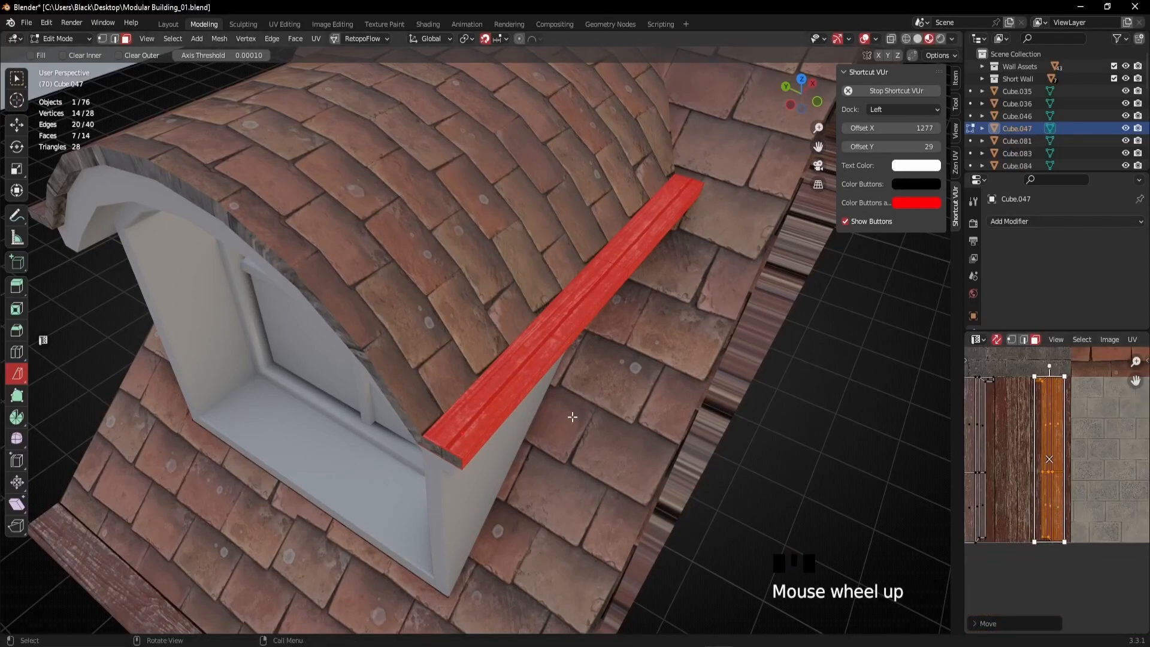
pyautogui.press('g')
pyautogui.press('x')
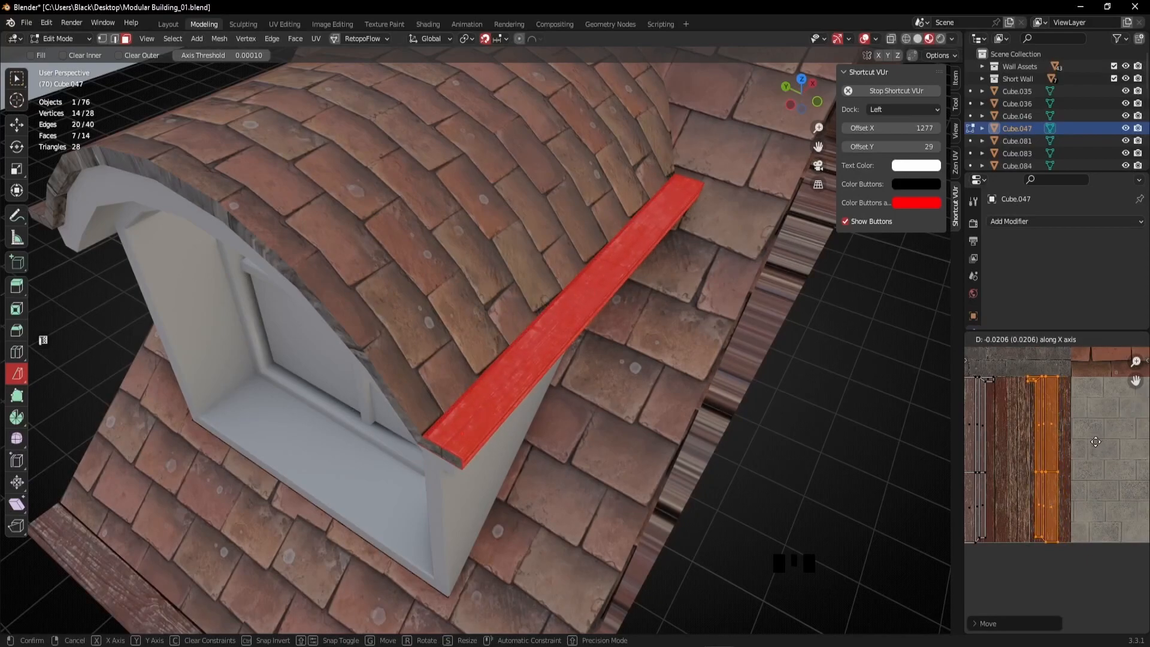
pyautogui.click(1095, 442)
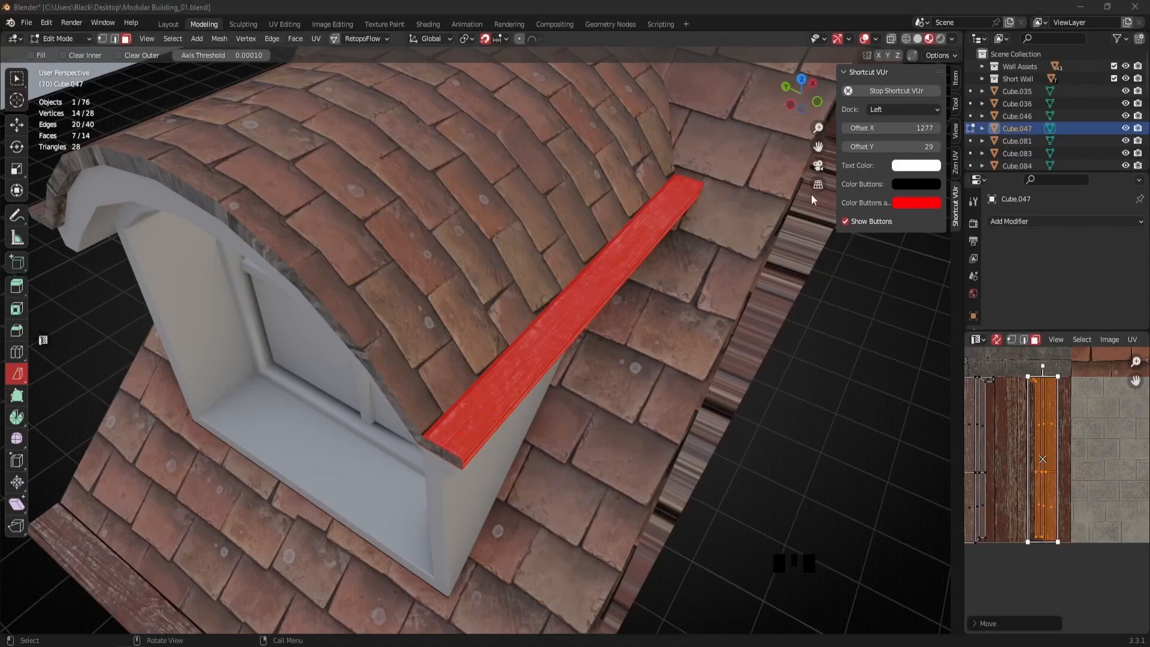
# Return to Object Mode and join the trim strips into the tiled roof object.
pyautogui.scroll(-3, 525, 365)
pyautogui.moveTo(525, 365); pyautogui.dragTo(542, 165, button='middle')
pyautogui.scroll(3, 523, 367)
pyautogui.press('Tab')
pyautogui.scroll(2, 618, 293)
pyautogui.click(599, 232)
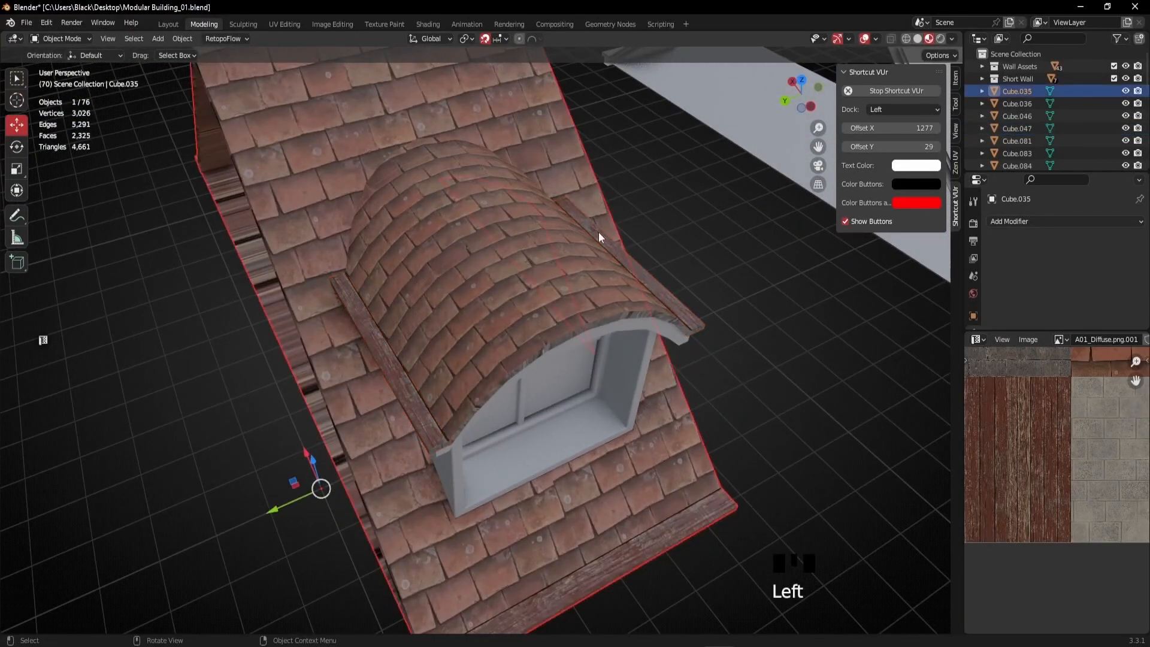
pyautogui.moveTo(599, 232); pyautogui.dragTo(501, 278, button='middle')
pyautogui.scroll(2, 465, 340)
pyautogui.click(444, 336)
pyautogui.keyDown('shift'); pyautogui.click(444, 335); pyautogui.keyUp('shift')
pyautogui.moveTo(436, 332); pyautogui.dragTo(309, 314, button='middle')
pyautogui.hotkey('ctrl', 'j')
# Enter Edit Mode on the joined roof and bring the flat wood panel beneath it into view.
pyautogui.scroll(1, 437, 287)
pyautogui.moveTo(437, 287); pyautogui.dragTo(324, 188, button='middle')
pyautogui.scroll(-2, 477, 419)
pyautogui.click(485, 408)
pyautogui.press('Tab')
pyautogui.scroll(2, 460, 410)
pyautogui.scroll(-1, 449, 405)
pyautogui.scroll(2, 509, 323)
pyautogui.click(326, 185)
pyautogui.moveTo(341, 225); pyautogui.dragTo(455, 332, button='middle')
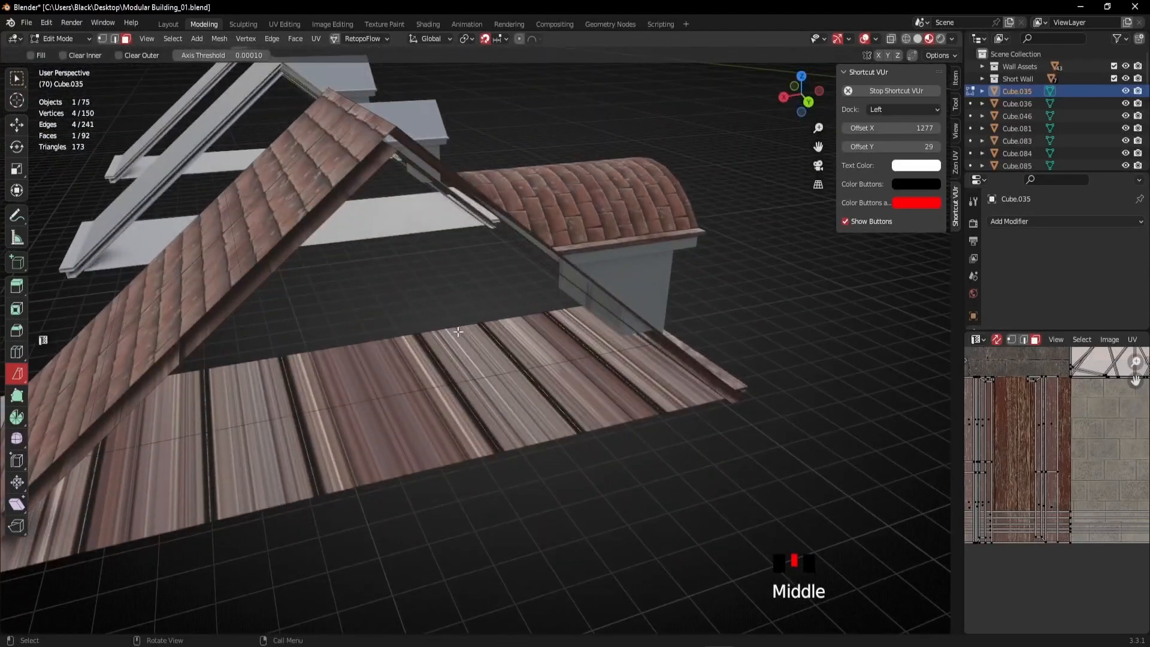
# Add one loop cut across each half of the flat wood panel beneath the roof.
pyautogui.click(504, 359)
pyautogui.moveTo(504, 361); pyautogui.dragTo(508, 398, button='middle')
pyautogui.click(539, 396)
pyautogui.hotkey('ctrl', 'r')
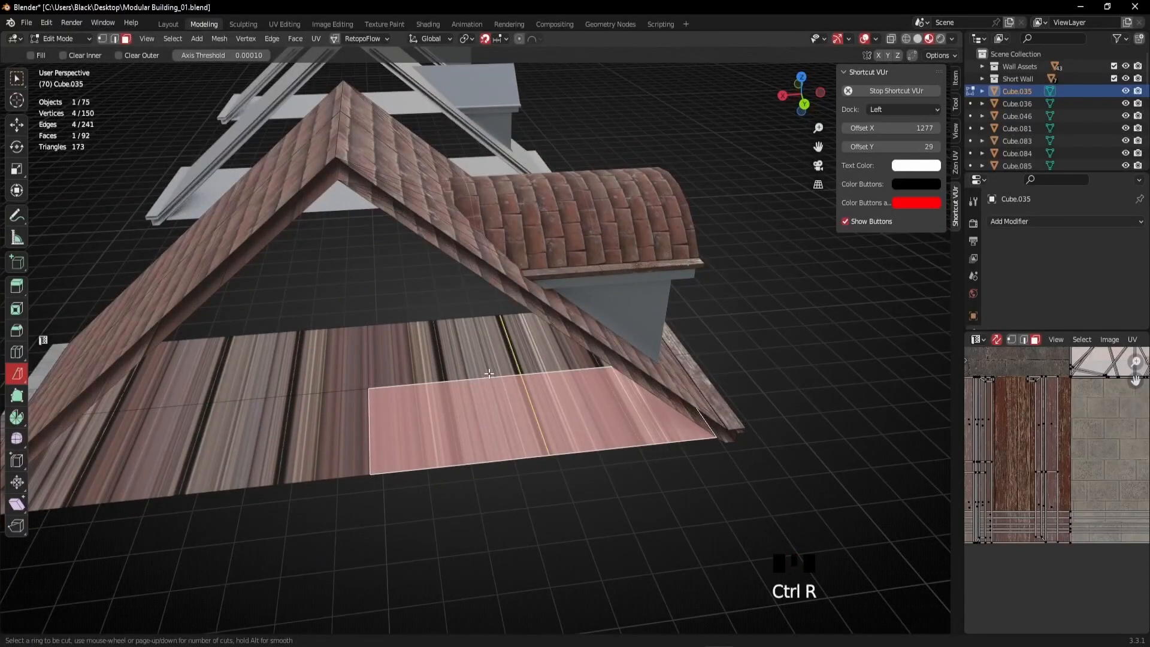
pyautogui.click(490, 374)
pyautogui.hotkey('ctrl', 'r')
pyautogui.click(261, 375)
pyautogui.moveTo(261, 375); pyautogui.dragTo(535, 345, button='middle')
pyautogui.click(534, 345)
pyautogui.press('3')
pyautogui.click(533, 341)
pyautogui.click(389, 378)
pyautogui.click(580, 392)
pyautogui.moveTo(512, 426); pyautogui.dragTo(405, 403, button='middle')
pyautogui.click(339, 370)
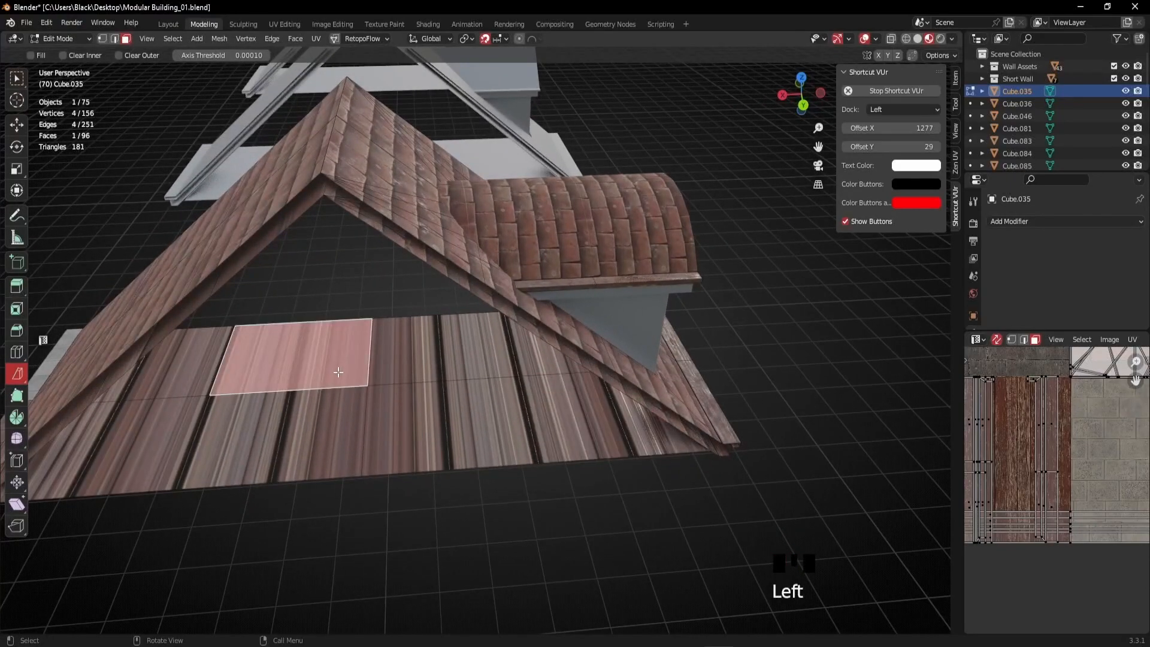
pyautogui.click(284, 436)
# Select all eight faces of the flat wood panel beneath the roof and unwrap them.
pyautogui.click(189, 378)
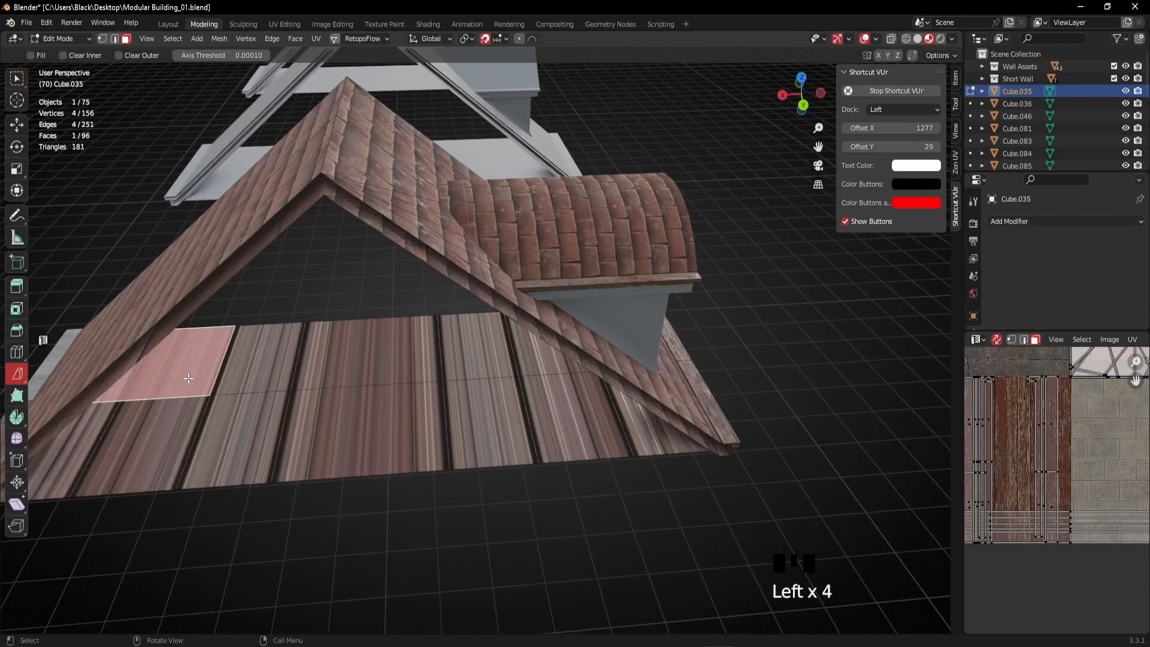
pyautogui.keyDown('shift'); pyautogui.click(164, 415); pyautogui.keyUp('shift')
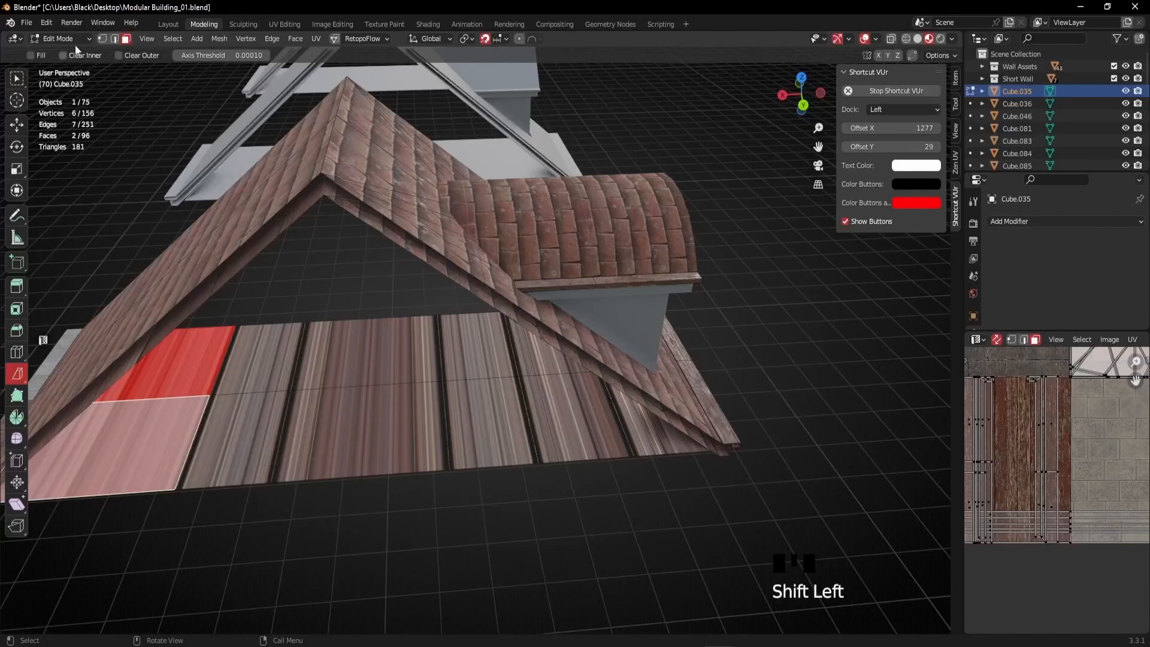
pyautogui.keyDown('shift'); pyautogui.click(263, 359); pyautogui.keyUp('shift')
pyautogui.keyDown('shift'); pyautogui.click(288, 440); pyautogui.keyUp('shift')
pyautogui.keyDown('shift'); pyautogui.click(420, 437); pyautogui.keyUp('shift')
pyautogui.keyDown('shift'); pyautogui.click(425, 350); pyautogui.keyUp('shift')
pyautogui.keyDown('shift'); pyautogui.click(548, 357); pyautogui.keyUp('shift')
pyautogui.keyDown('shift'); pyautogui.click(545, 386); pyautogui.keyUp('shift')
pyautogui.moveTo(542, 384); pyautogui.dragTo(470, 403, button='middle')
pyautogui.press('u')
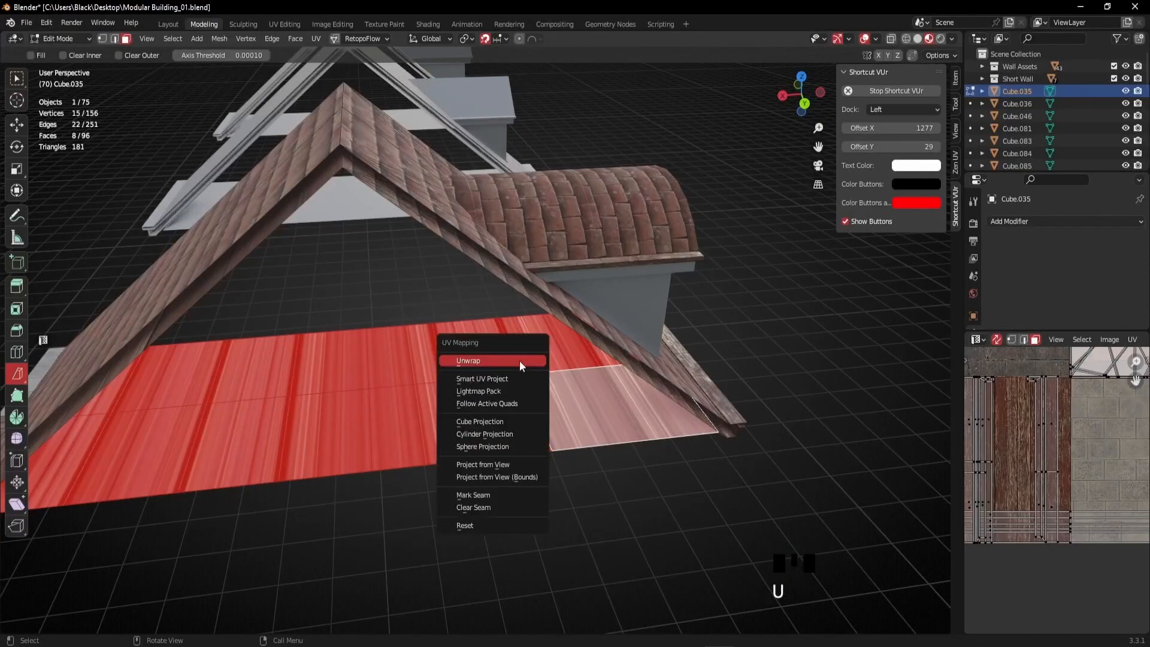
pyautogui.click(474, 362)
# Move the panel's UVs along Y to below the texture atlas and turn off UV sync selection.
pyautogui.scroll(-2, 1065, 462)
pyautogui.moveTo(1065, 462); pyautogui.dragTo(1065, 459, button='middle')
pyautogui.press('g')
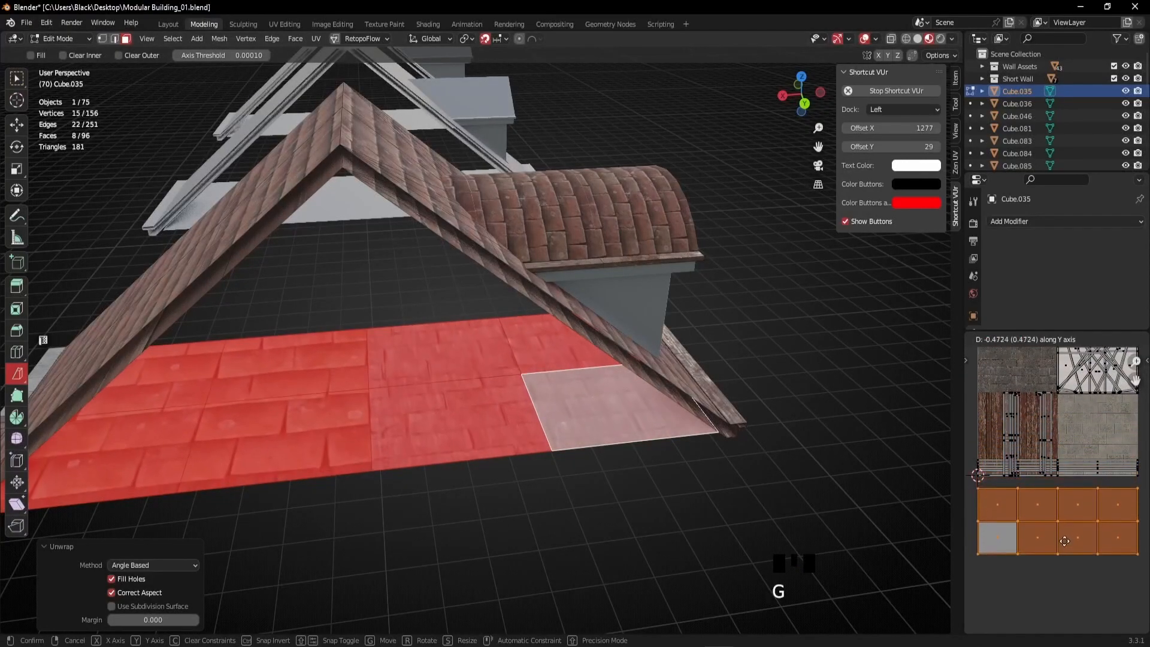
pyautogui.click(1065, 523)
pyautogui.scroll(-1, 1073, 532)
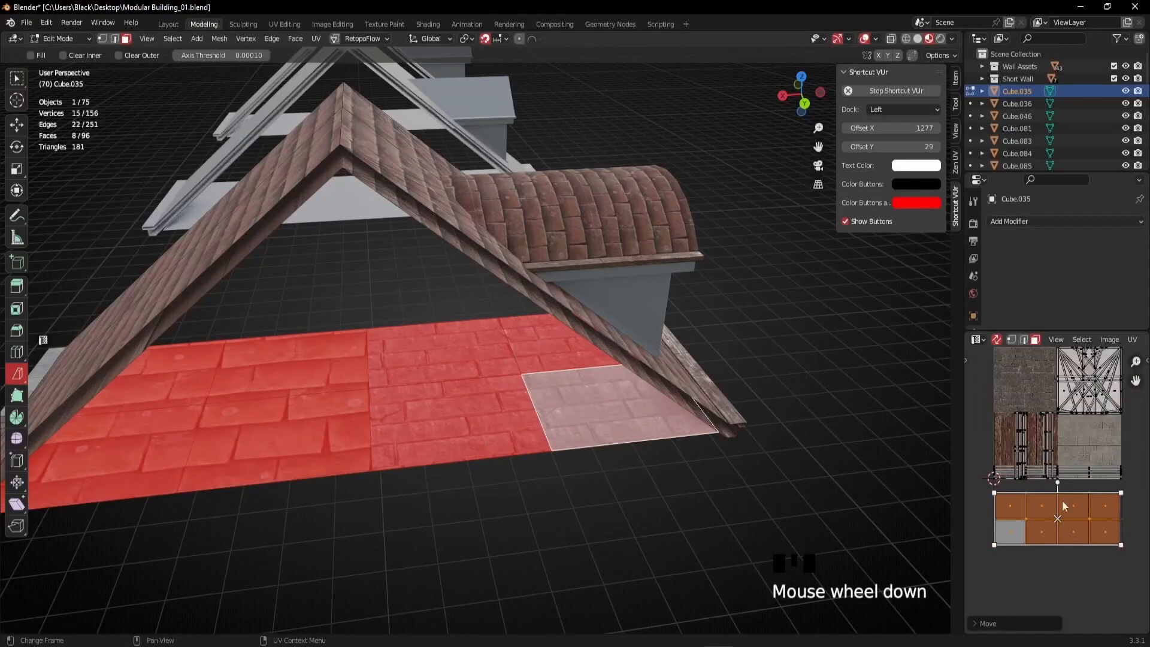
pyautogui.click(996, 340)
pyautogui.scroll(1, 1012, 520)
# Unwrap each of the four upper-row panel faces separately in the UV editor.
pyautogui.click(998, 509)
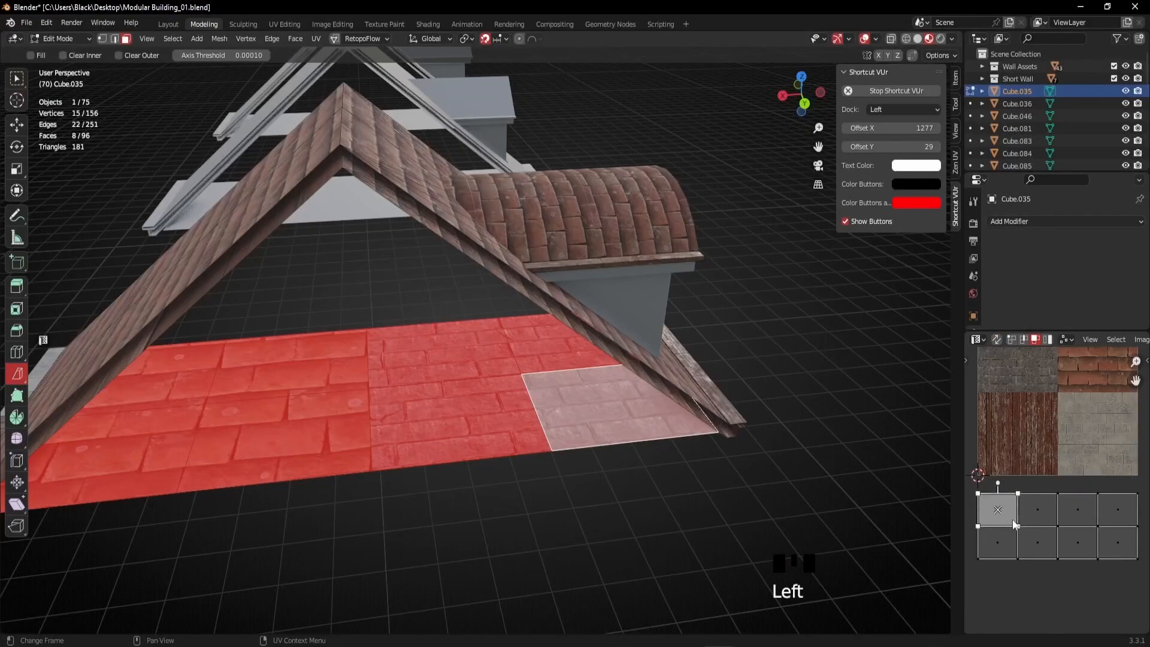
pyautogui.press('u')
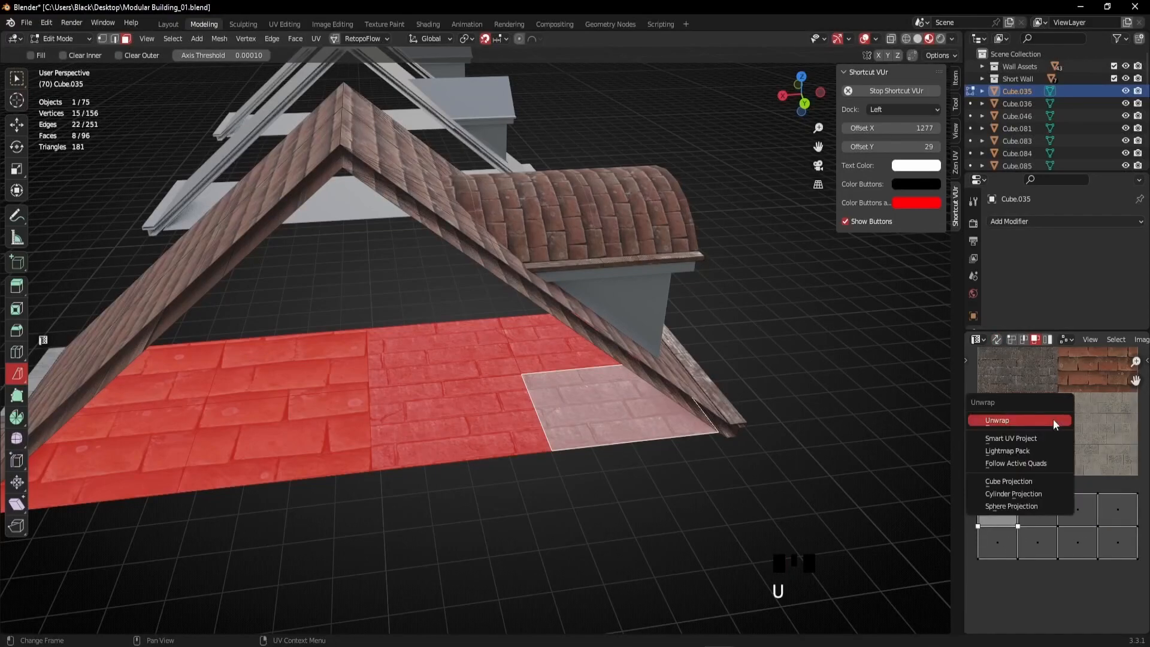
pyautogui.click(1053, 419)
pyautogui.click(1035, 512)
pyautogui.press('u')
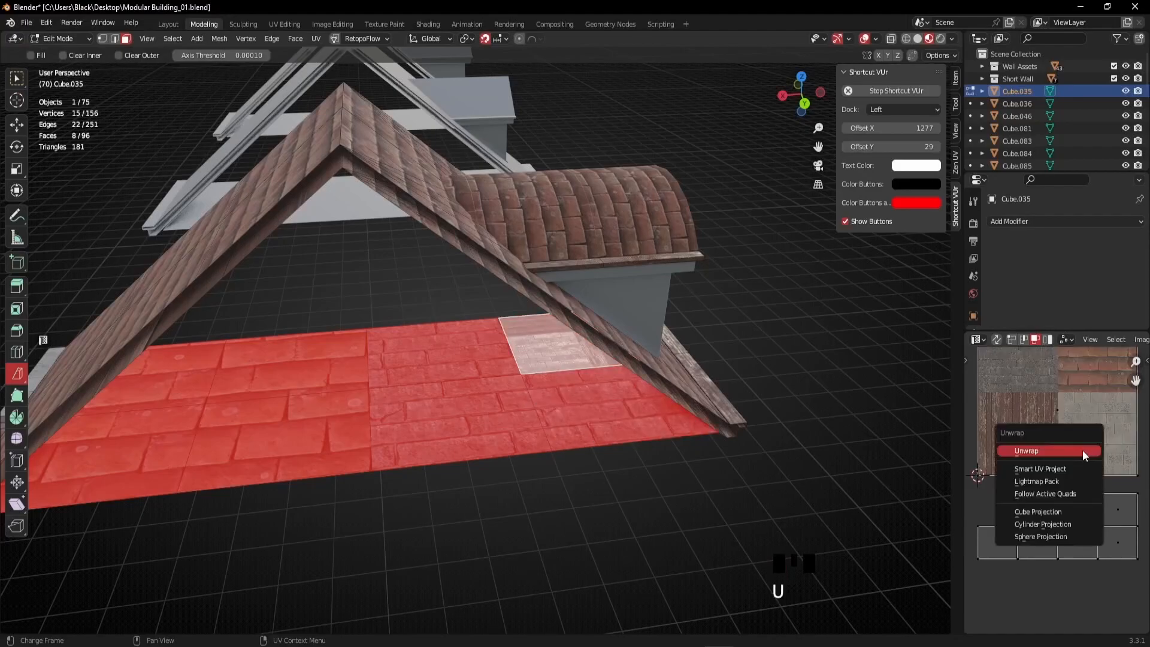
pyautogui.click(1078, 450)
pyautogui.click(1078, 515)
pyautogui.press('u')
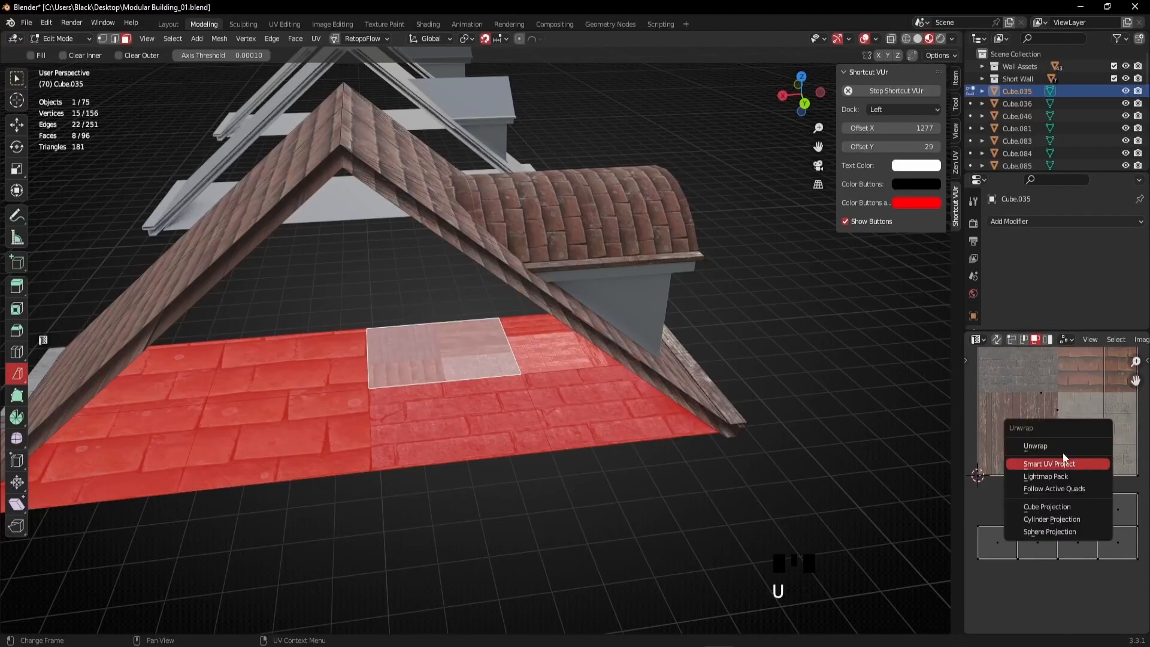
pyautogui.click(1053, 448)
pyautogui.click(1105, 512)
pyautogui.press('u')
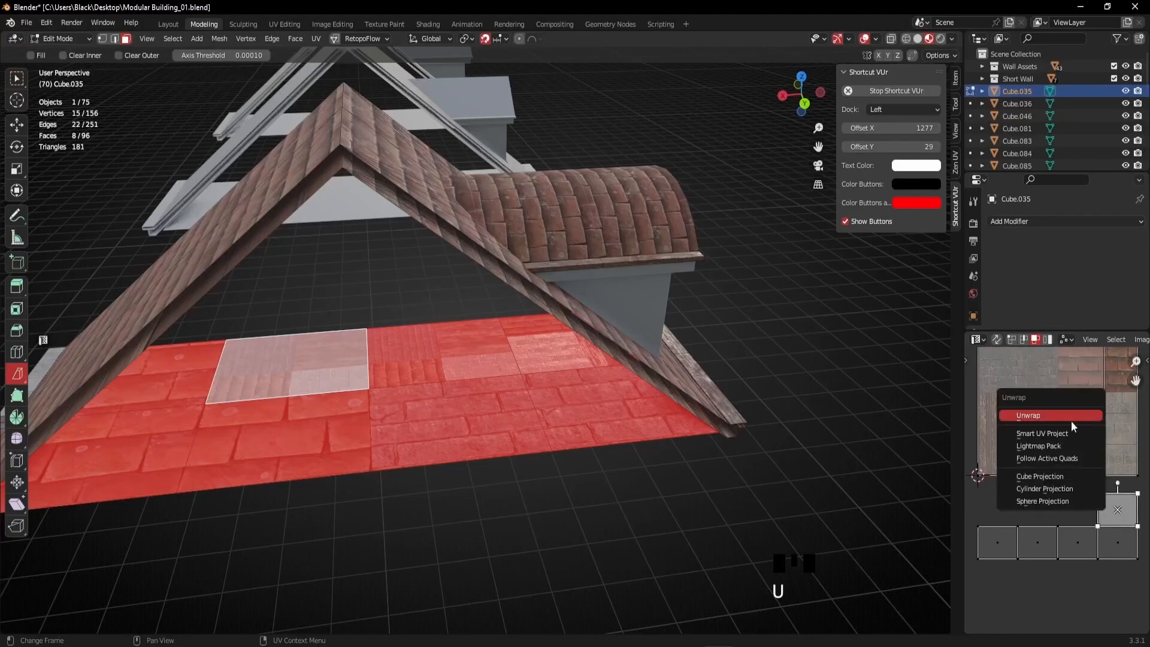
pyautogui.click(1072, 420)
# Unwrap each of the four lower-row panel faces individually so they fill the UV space.
pyautogui.click(998, 542)
pyautogui.press('u')
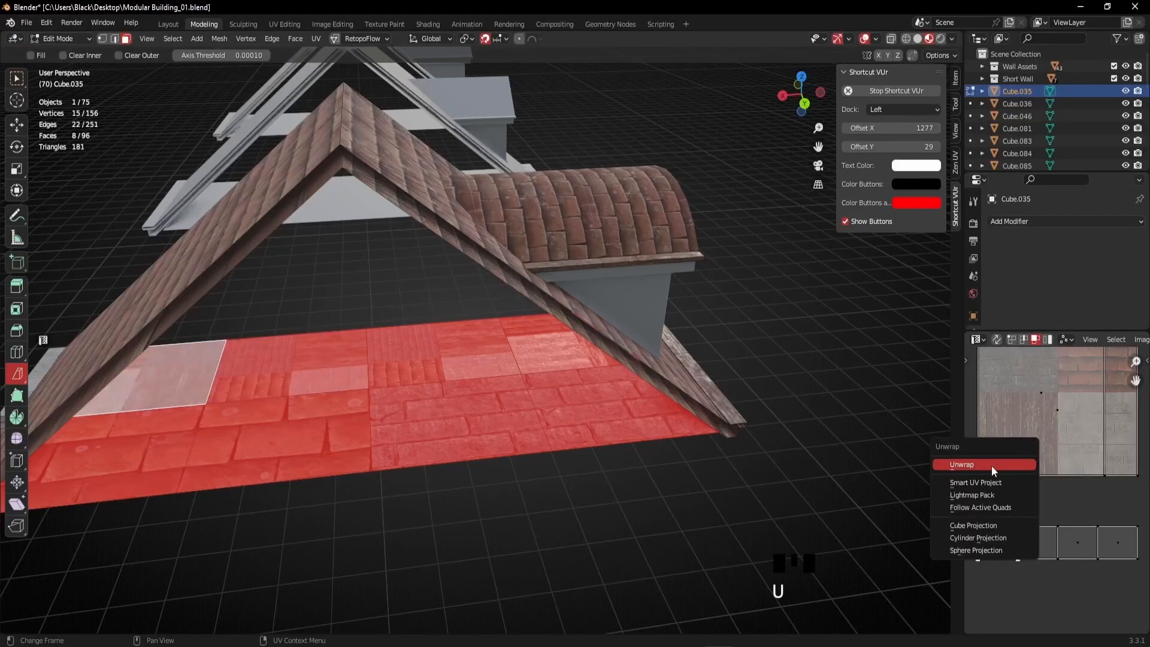
pyautogui.click(991, 465)
pyautogui.click(1048, 542)
pyautogui.press('u')
pyautogui.click(1018, 461)
pyautogui.click(1076, 544)
pyautogui.press('u')
pyautogui.click(1035, 461)
pyautogui.click(1099, 527)
pyautogui.press('u')
pyautogui.click(1027, 414)
# Move the narrower islands' inner vertical edge along X to the outer edge of the atlas.
pyautogui.scroll(-2, 1016, 411)
pyautogui.moveTo(1046, 434); pyautogui.dragTo(1049, 449, button='middle')
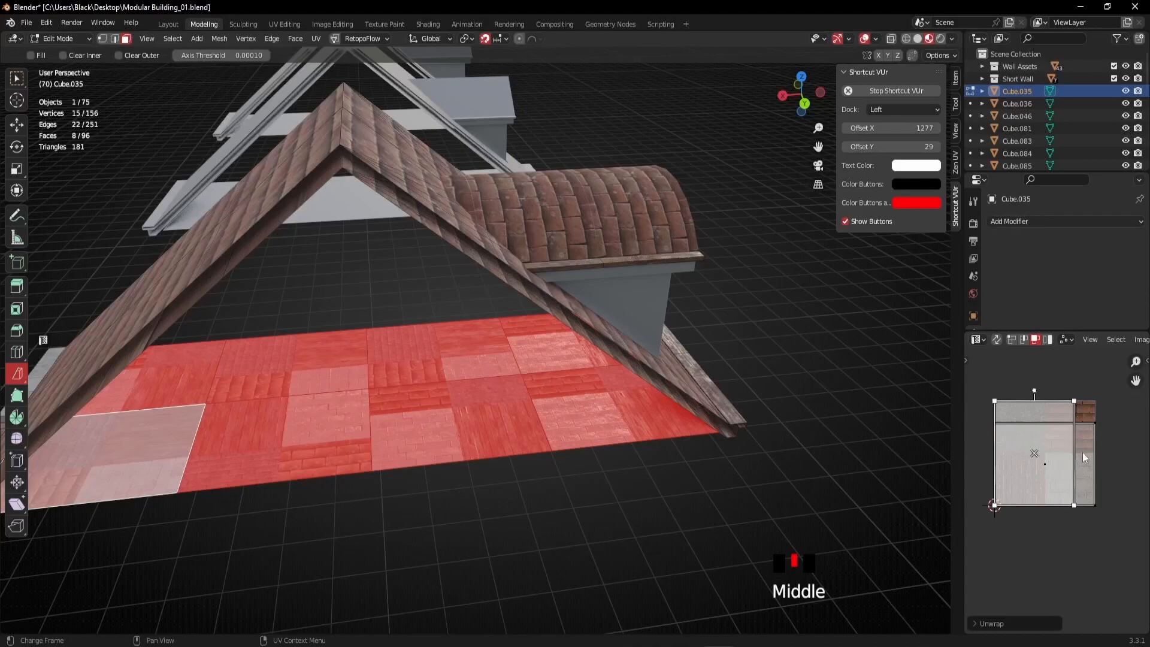
pyautogui.scroll(1, 1059, 488)
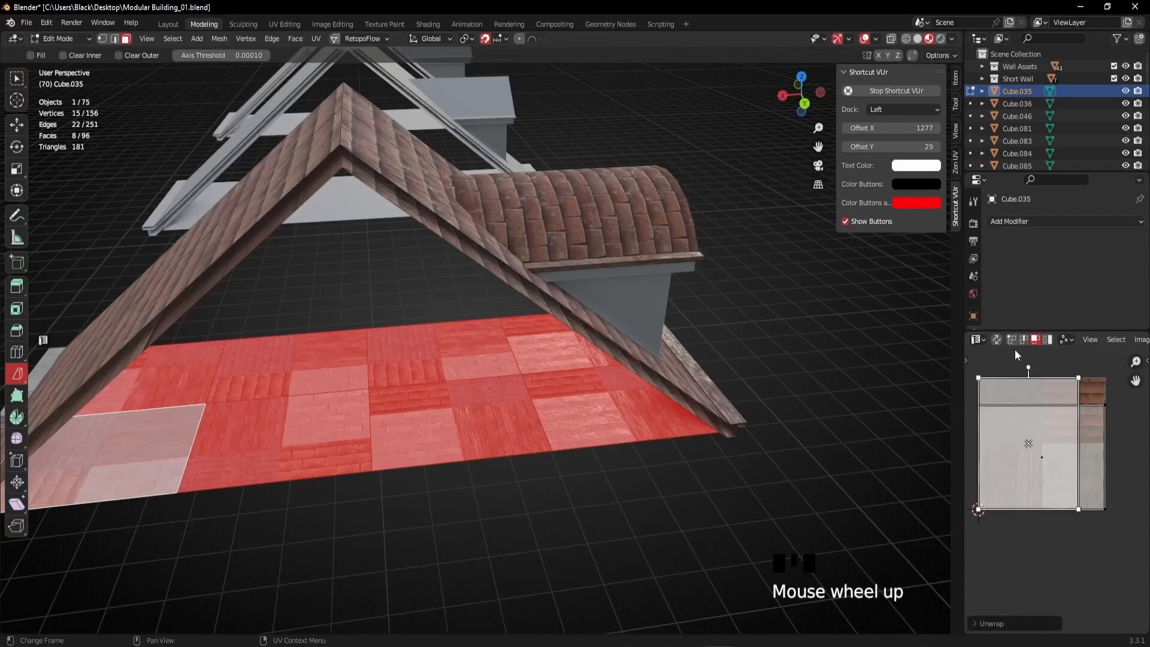
pyautogui.click(1063, 368)
pyautogui.moveTo(1062, 353); pyautogui.dragTo(1093, 574)
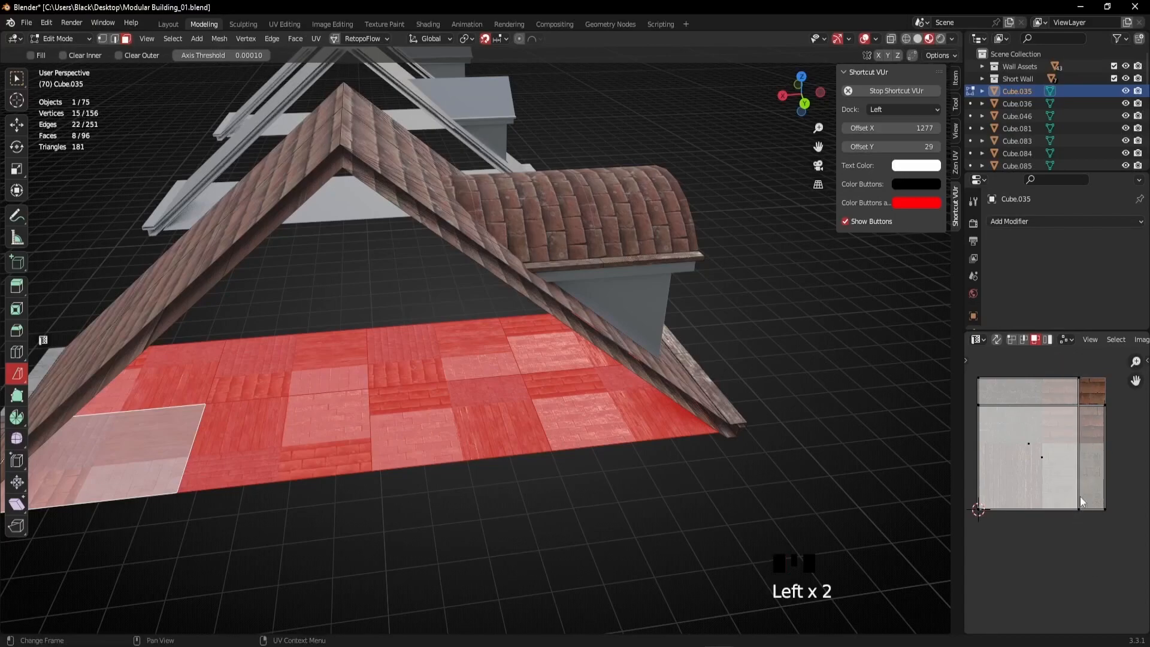
pyautogui.click(1074, 369)
pyautogui.moveTo(1065, 357); pyautogui.dragTo(1094, 558)
pyautogui.scroll(1, 1100, 518)
pyautogui.moveTo(1107, 469); pyautogui.dragTo(1023, 471, button='middle')
pyautogui.scroll(1, 1023, 463)
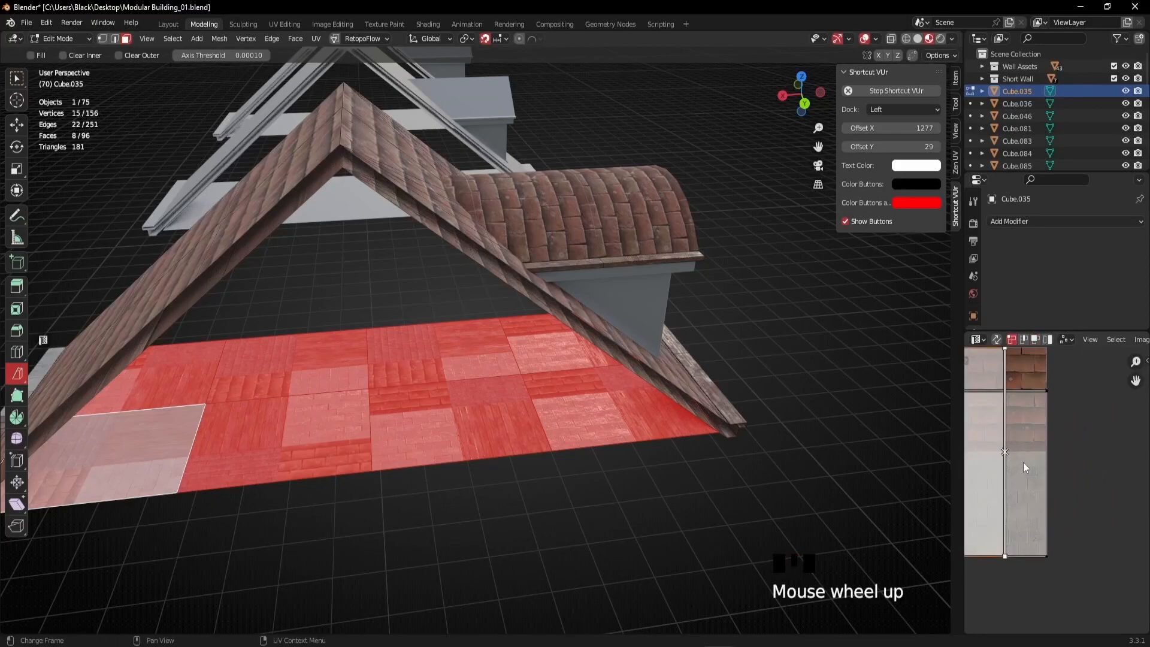
pyautogui.press('g')
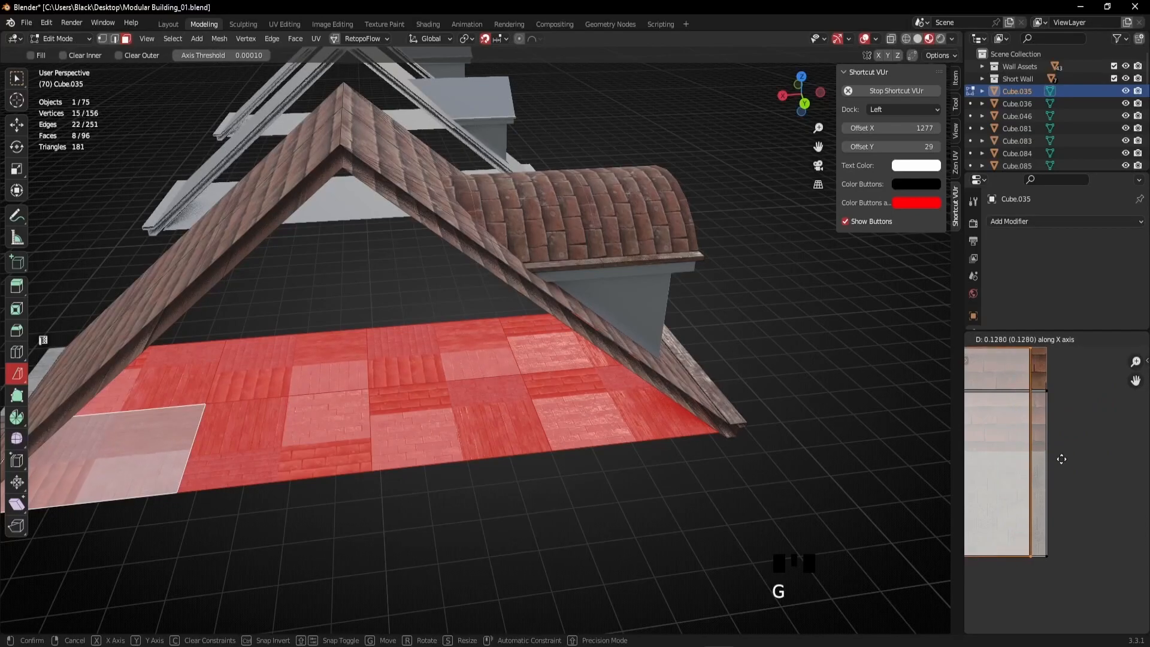
pyautogui.click(1075, 455)
# Move the shorter islands' upper edge about 0.208 along Y to align with the top of the atlas.
pyautogui.scroll(-2, 1077, 445)
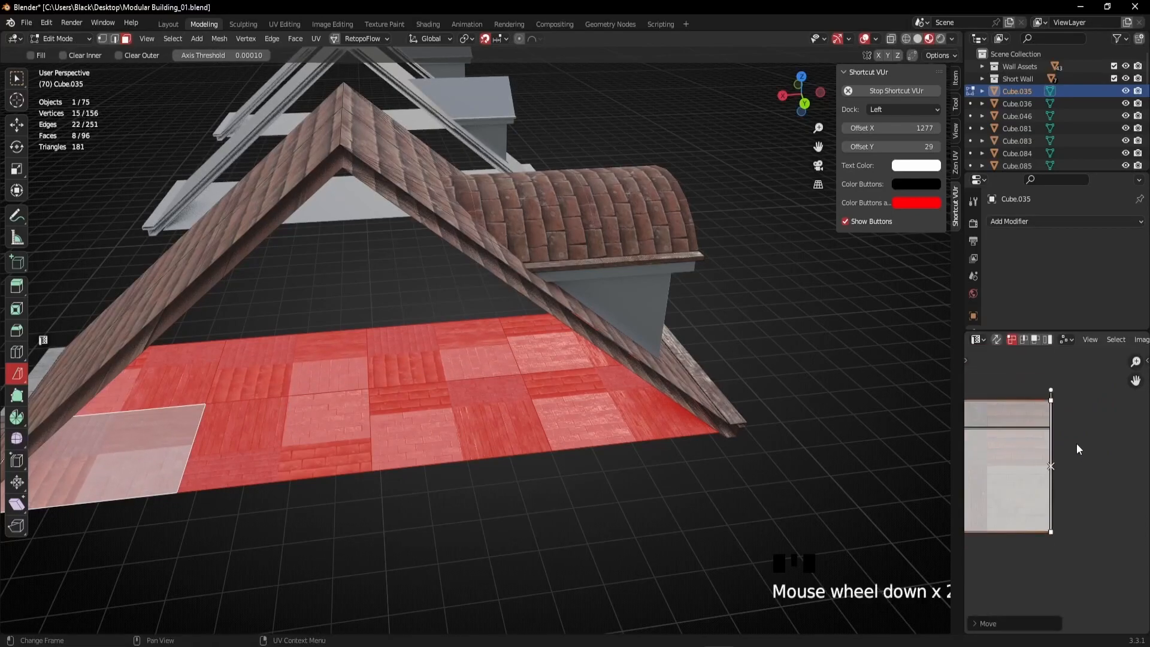
pyautogui.scroll(-1, 1078, 412)
pyautogui.keyDown('shift'); pyautogui.moveTo(1061, 405); pyautogui.dragTo(1070, 498, button='middle'); pyautogui.keyUp('shift')
pyautogui.click(989, 439)
pyautogui.scroll(2, 1055, 426)
pyautogui.scroll(1, 1070, 495)
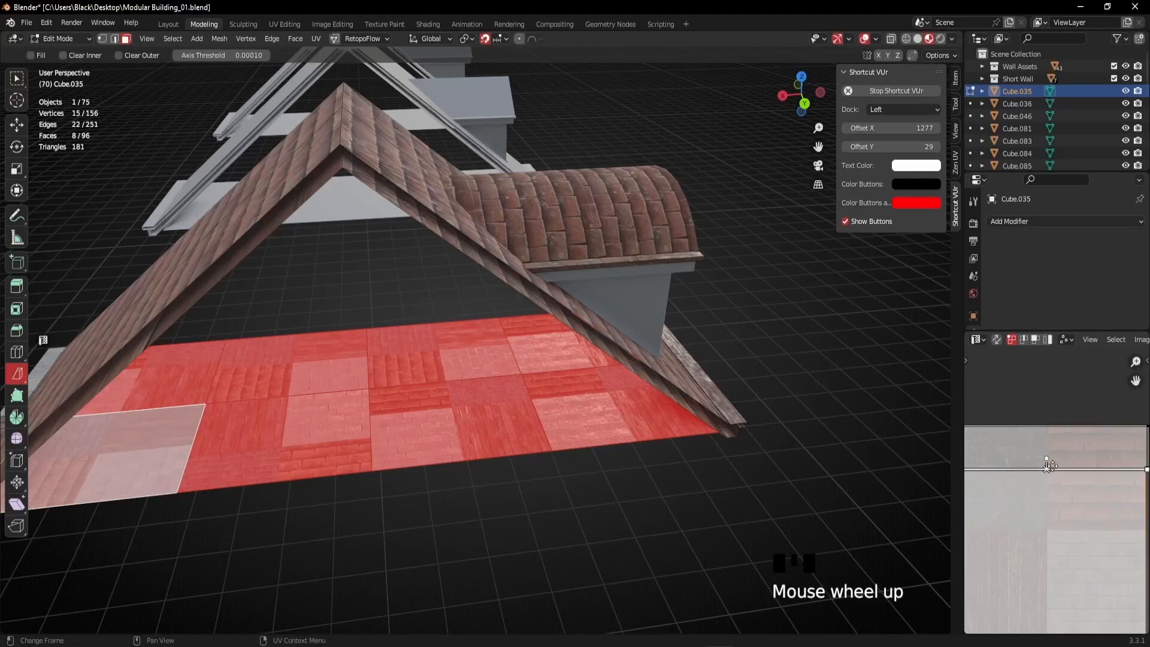
pyautogui.press('g')
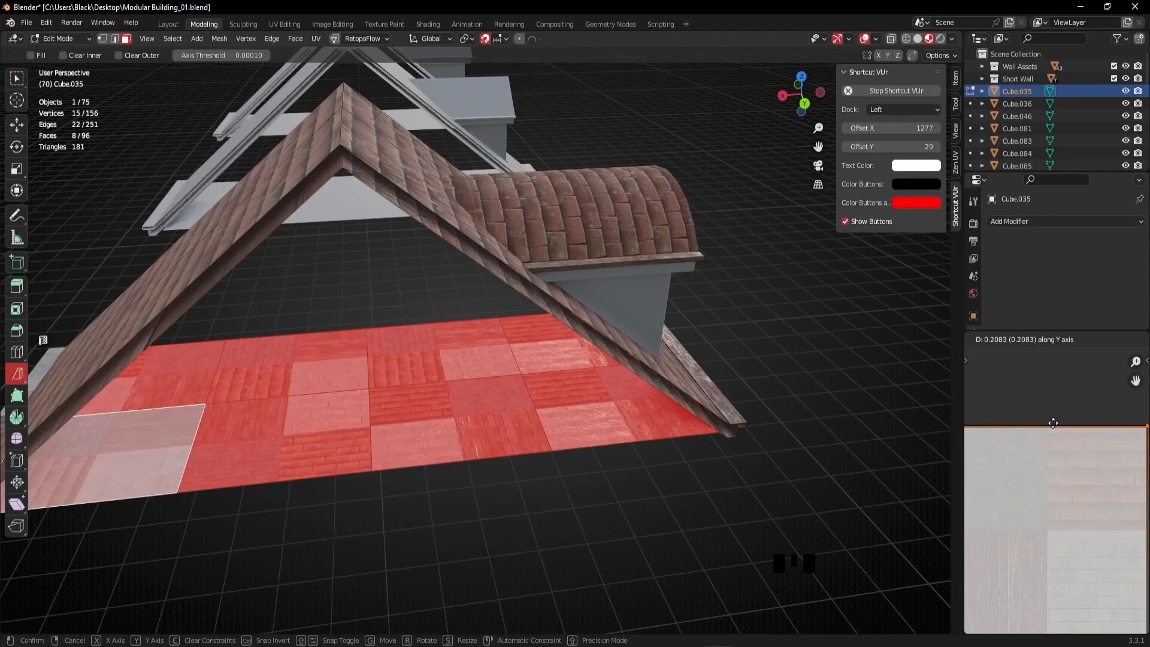
pyautogui.click(1053, 423)
# Select all panel UV faces and scale them down to fit the wood quadrant of the atlas.
pyautogui.scroll(-1, 304, 359)
pyautogui.moveTo(348, 421); pyautogui.dragTo(655, 448, button='middle')
pyautogui.scroll(-1, 1039, 443)
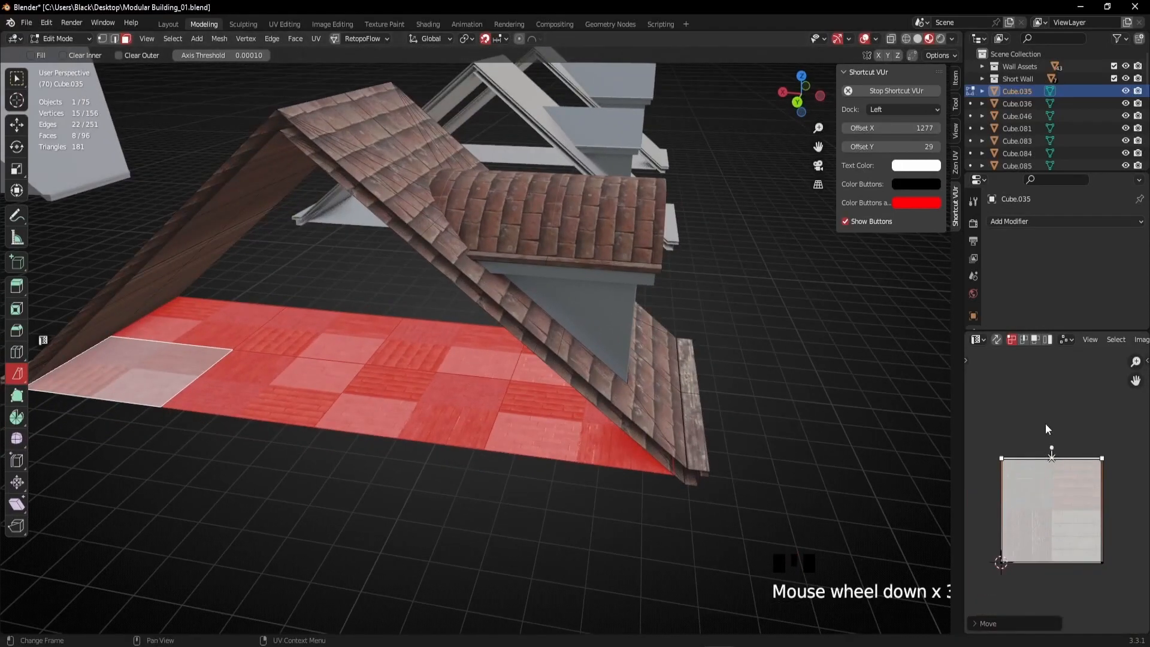
pyautogui.press('Tab')
pyautogui.press('Tab')
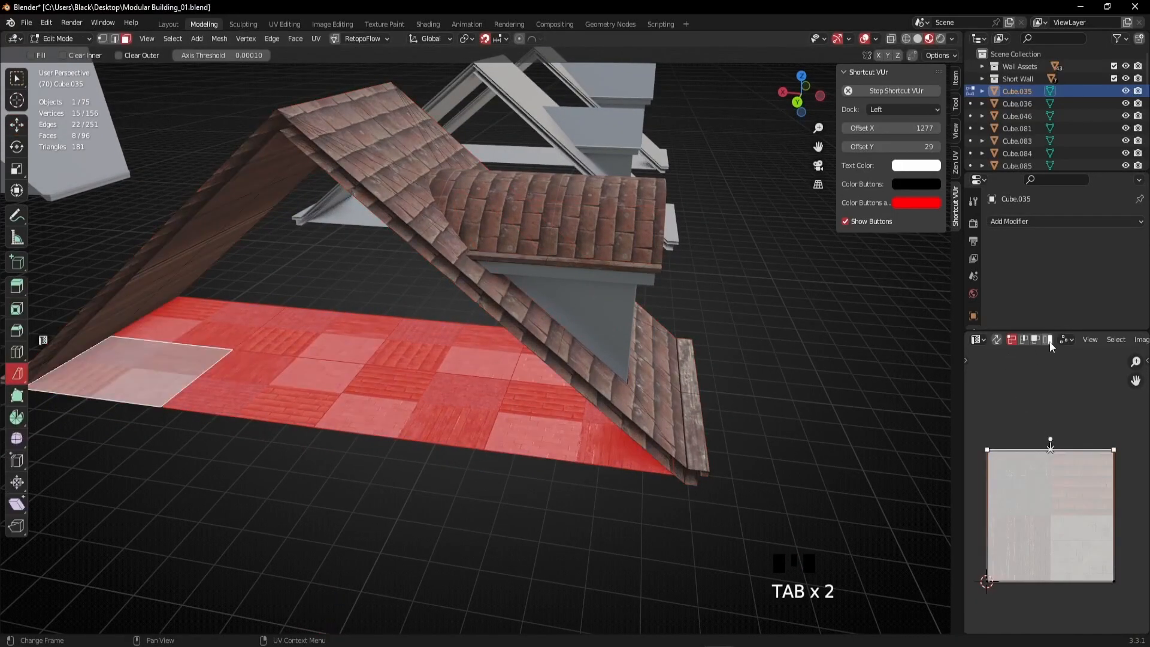
pyautogui.click(1034, 340)
pyautogui.press('a')
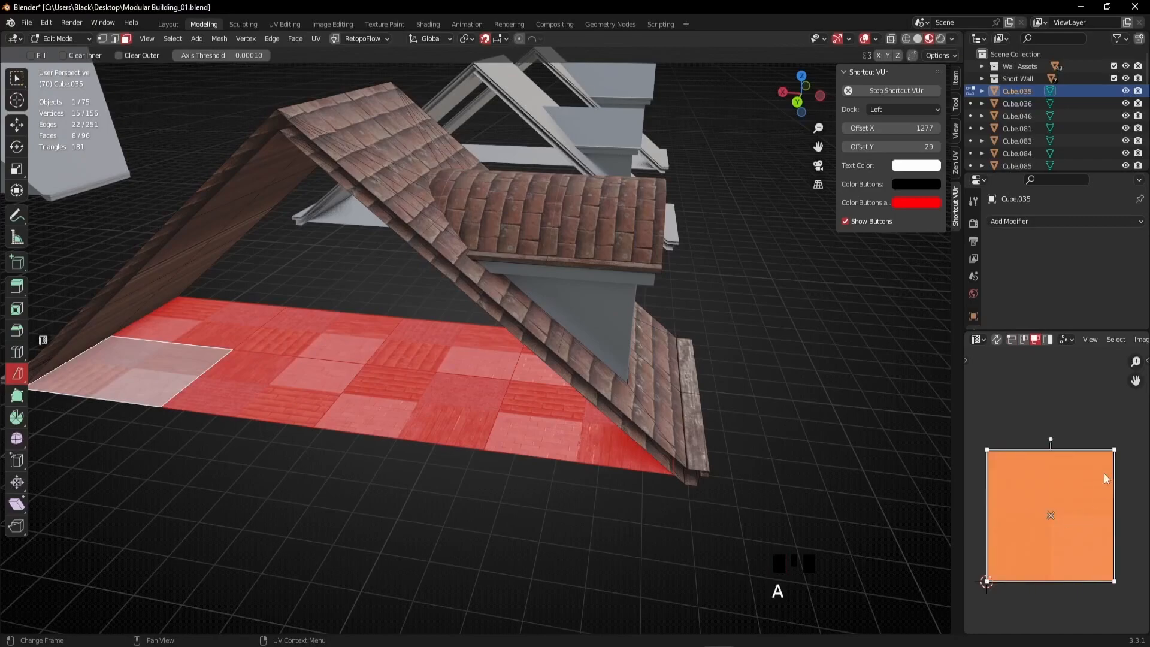
pyautogui.moveTo(1114, 449); pyautogui.dragTo(1054, 513)
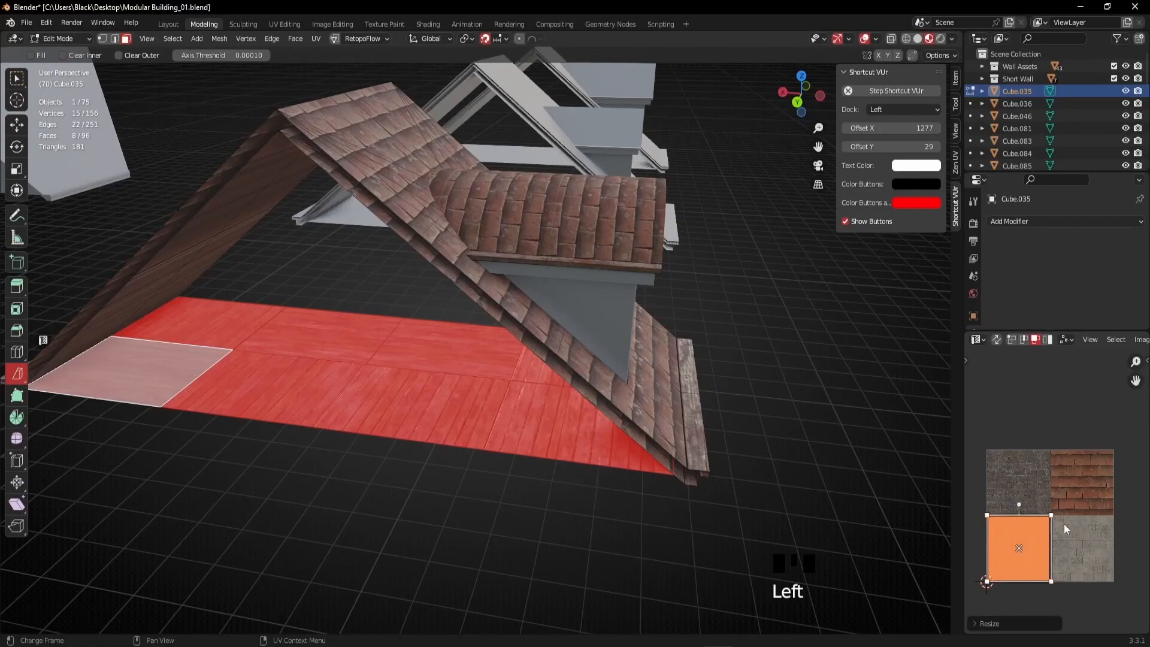
# Fine-tune the resized UVs' outer corner to match the boundary of the wood texture.
pyautogui.scroll(4, 1065, 527)
pyautogui.moveTo(1086, 390); pyautogui.dragTo(1065, 492, button='middle')
pyautogui.scroll(3, 1053, 432)
pyautogui.moveTo(1052, 432); pyautogui.dragTo(1065, 506, button='middle')
pyautogui.scroll(3, 1057, 469)
pyautogui.moveTo(1042, 450); pyautogui.dragTo(1025, 463)
pyautogui.moveTo(1066, 459); pyautogui.dragTo(1045, 475, button='middle')
pyautogui.scroll(1, 1046, 418)
pyautogui.scroll(4, 1039, 415)
pyautogui.moveTo(1026, 415); pyautogui.dragTo(1026, 418)
# Select the three panel faces whose planks run crosswise and rotate their UVs 90° to match the others.
pyautogui.moveTo(296, 363); pyautogui.dragTo(439, 400, button='middle')
pyautogui.click(544, 527)
pyautogui.scroll(2, 476, 432)
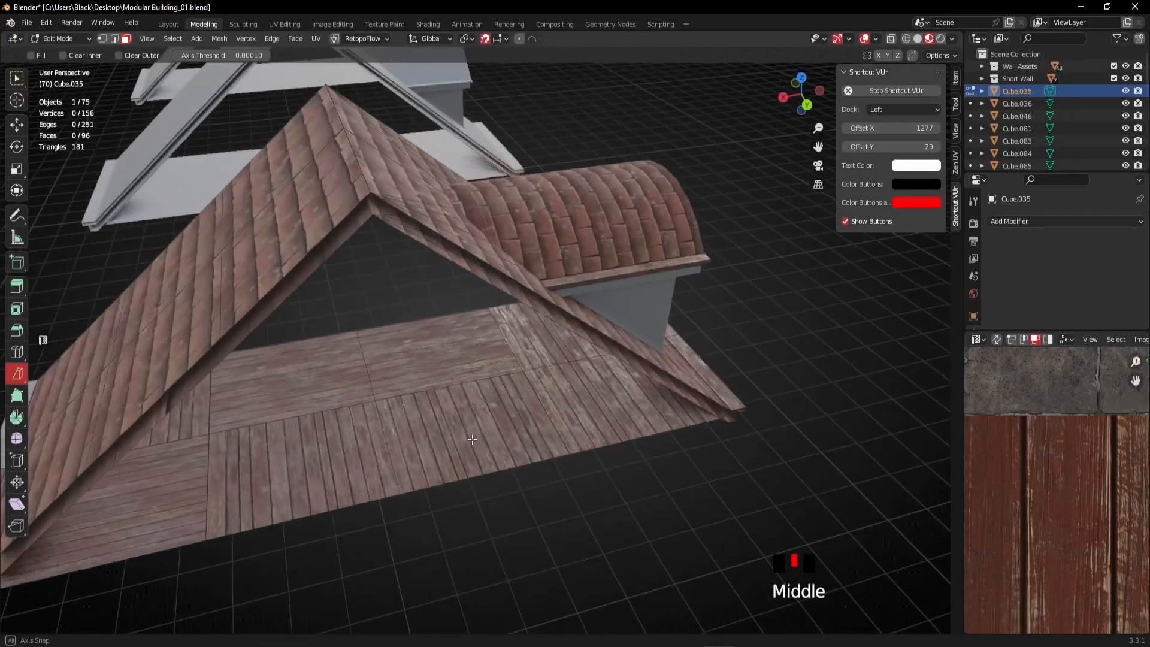
pyautogui.click(437, 365)
pyautogui.keyDown('shift'); pyautogui.click(300, 383); pyautogui.keyUp('shift')
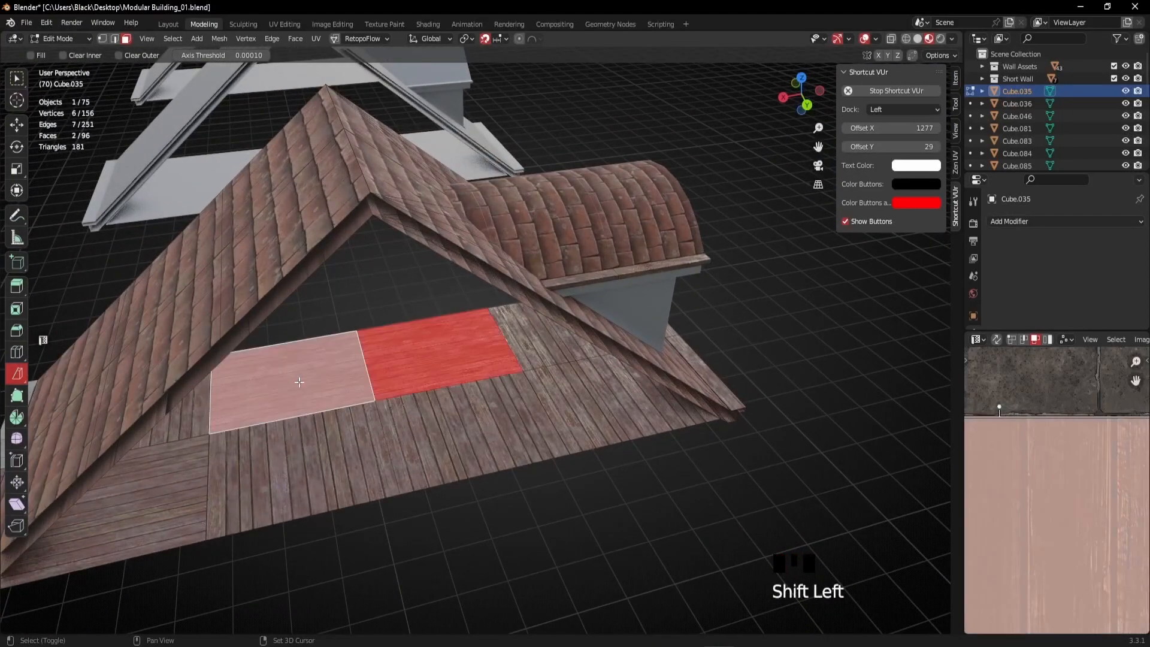
pyautogui.moveTo(300, 383); pyautogui.dragTo(929, 478, button='middle')
pyautogui.keyDown('shift'); pyautogui.click(141, 405); pyautogui.keyUp('shift')
pyautogui.scroll(-5, 1040, 476)
pyautogui.moveTo(1061, 475); pyautogui.dragTo(1055, 411, button='middle')
pyautogui.press('r')
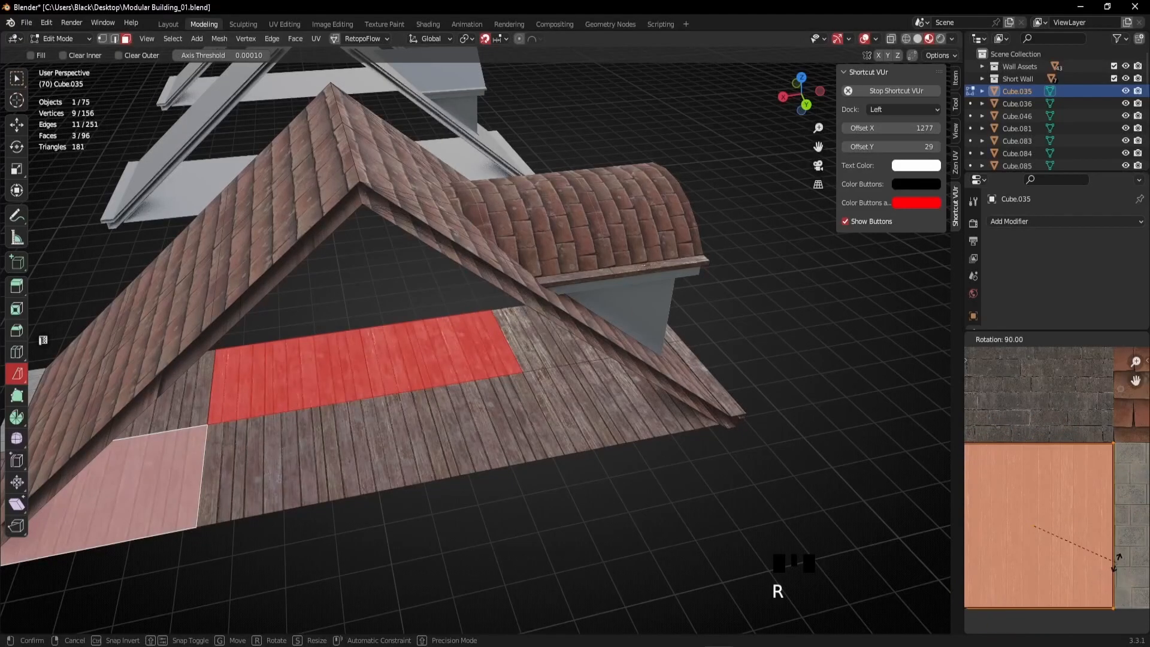
pyautogui.click(1117, 562)
pyautogui.click(483, 506)
# Enter Edit Mode on the grey dormer window surround and bring its UV layout into view.
pyautogui.moveTo(483, 506); pyautogui.dragTo(475, 399, button='middle')
pyautogui.scroll(3, 309, 416)
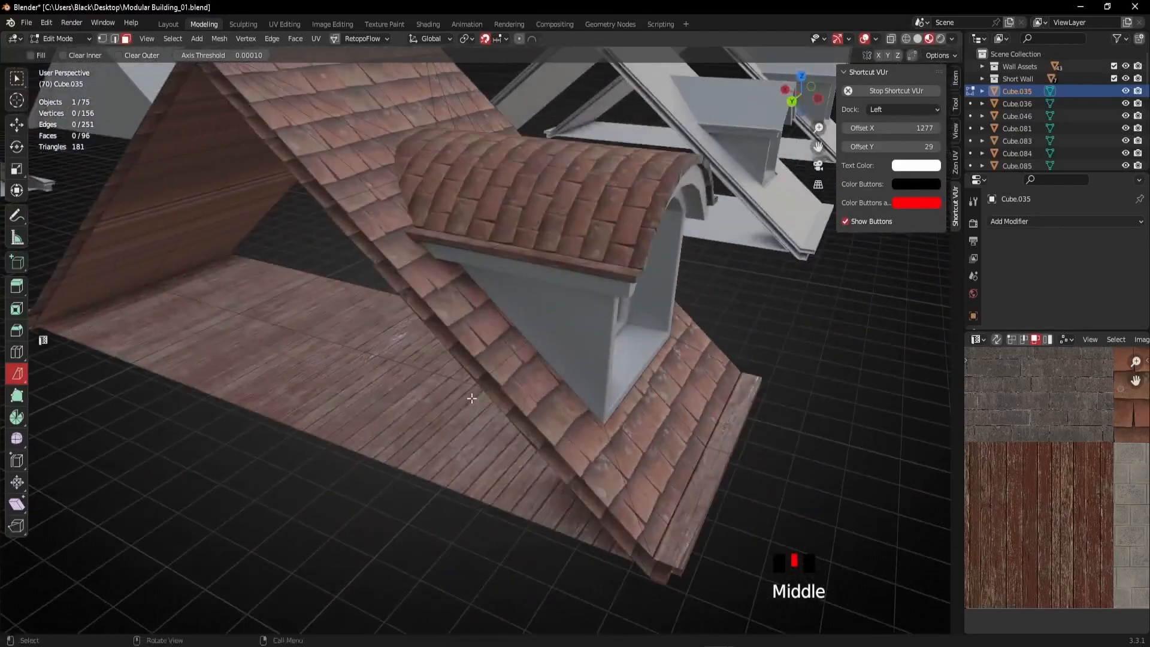
pyautogui.scroll(-3, 594, 389)
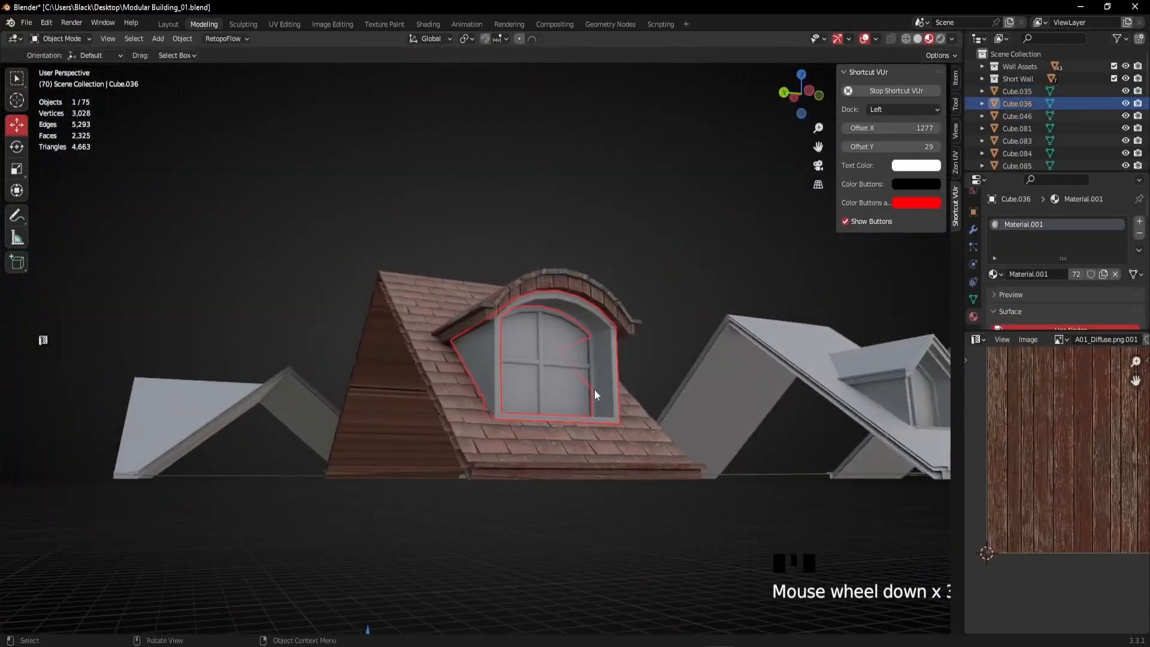
pyautogui.press('Tab')
pyautogui.moveTo(591, 390); pyautogui.dragTo(577, 390, button='middle')
pyautogui.scroll(2, 551, 369)
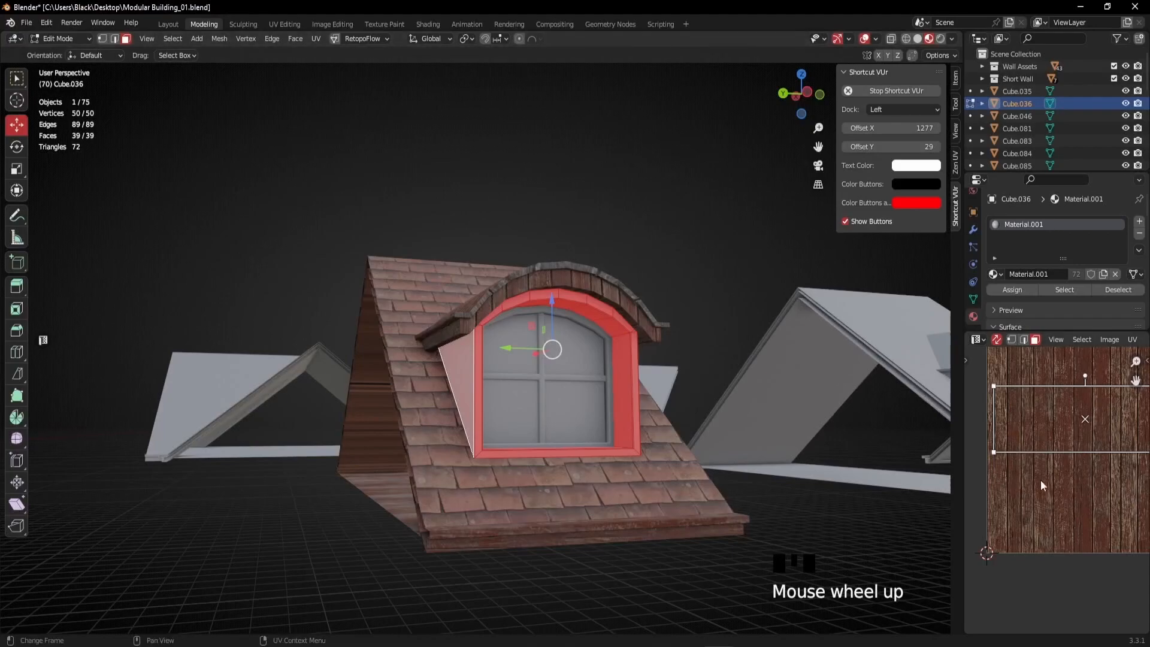
pyautogui.scroll(-5, 1031, 480)
pyautogui.moveTo(1076, 494); pyautogui.dragTo(1072, 463, button='middle')
pyautogui.scroll(4, 1047, 482)
pyautogui.scroll(3, 1071, 463)
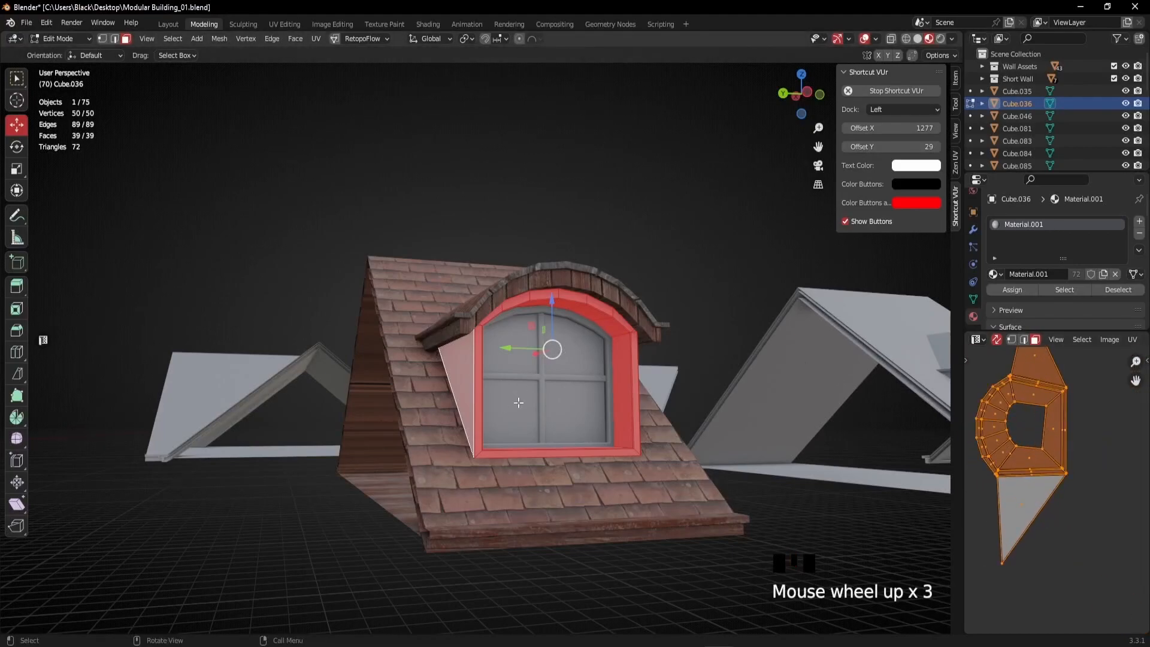
# Separate the selected window surround faces into their own object and return to Object Mode.
pyautogui.moveTo(512, 316); pyautogui.dragTo(572, 360, button='middle')
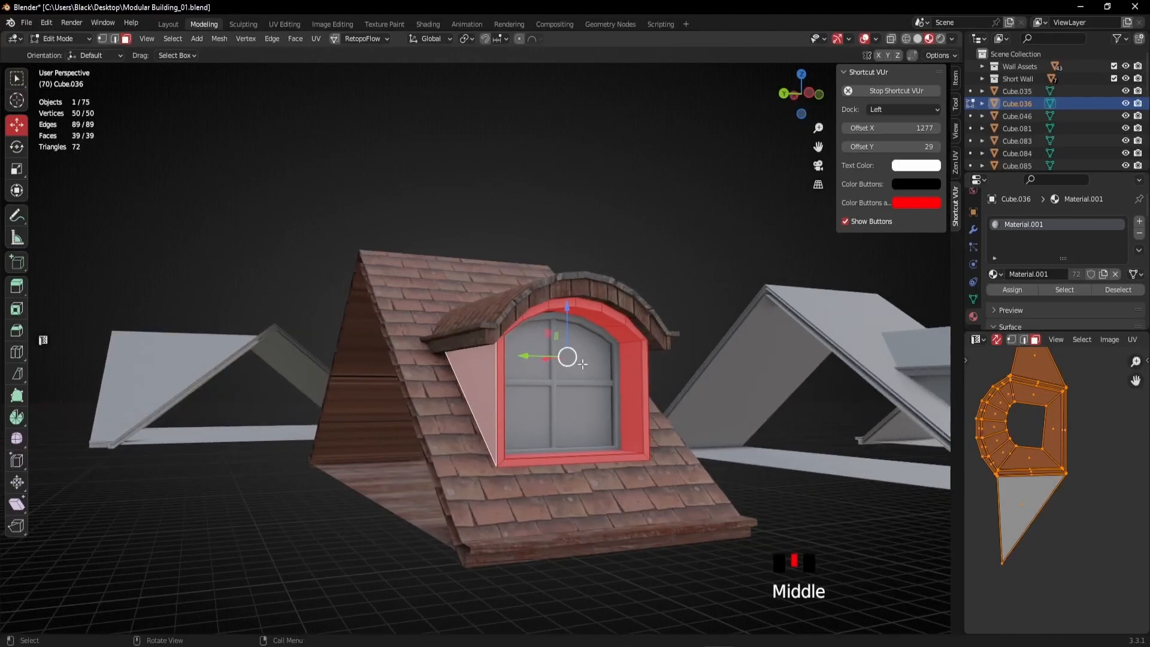
pyautogui.press('p')
pyautogui.click(561, 363)
pyautogui.press('Tab')
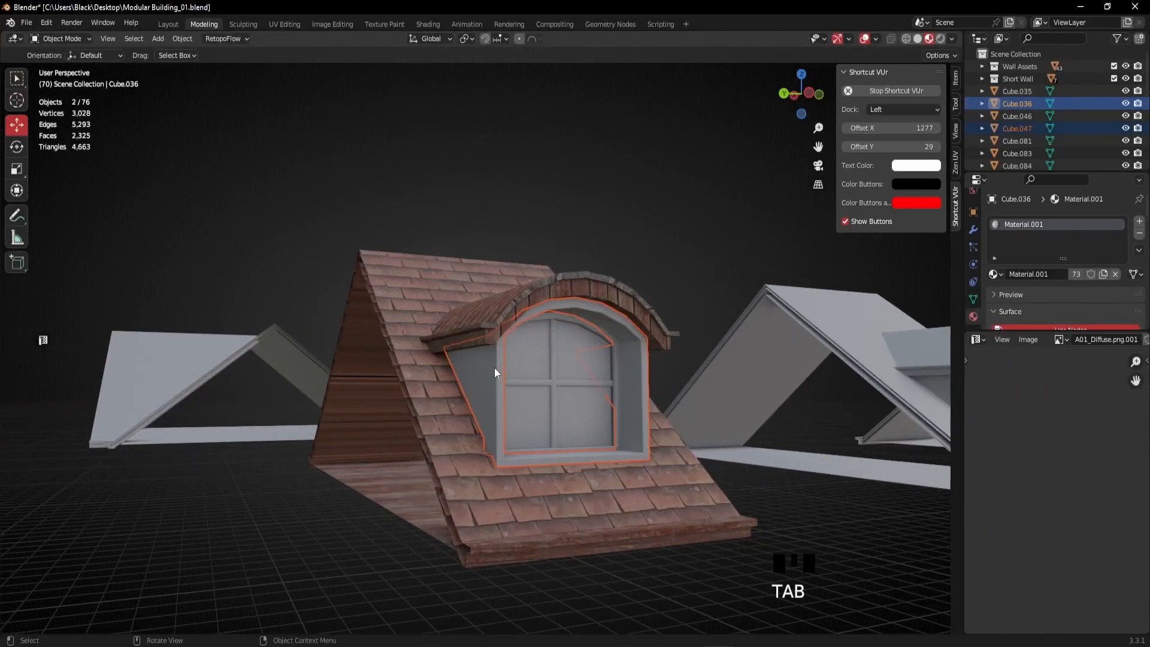
# Isolate the separated window surround in local view and enter Edit Mode on it.
pyautogui.click(530, 423)
pyautogui.press('KP_Divide')
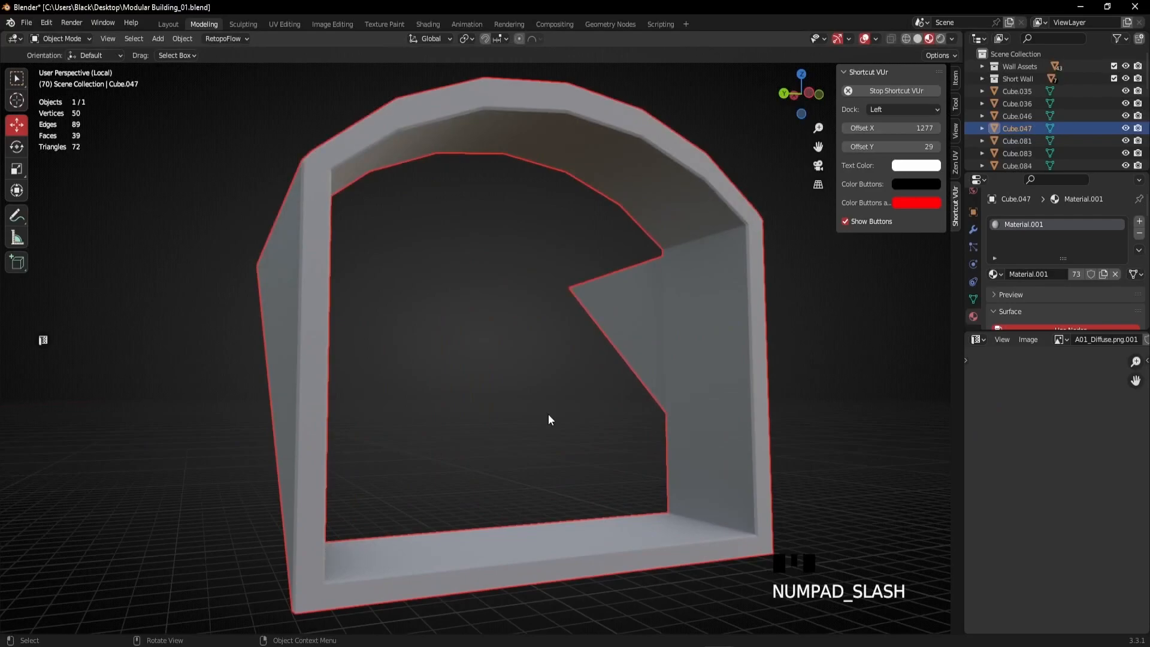
pyautogui.scroll(-5, 526, 383)
pyautogui.scroll(1, 536, 375)
pyautogui.moveTo(536, 376); pyautogui.dragTo(403, 397, button='middle')
pyautogui.press('Tab')
pyautogui.scroll(2, 393, 336)
pyautogui.moveTo(393, 337); pyautogui.dragTo(428, 357, button='middle')
# Select the path of five faces from one jamb to its triangular side wall and unwrap them.
pyautogui.click(444, 324)
pyautogui.moveTo(557, 399); pyautogui.dragTo(403, 386, button='middle')
pyautogui.keyDown('ctrl'); pyautogui.click(388, 437); pyautogui.keyUp('ctrl')
pyautogui.moveTo(387, 437); pyautogui.dragTo(481, 466, button='middle')
pyautogui.press('u')
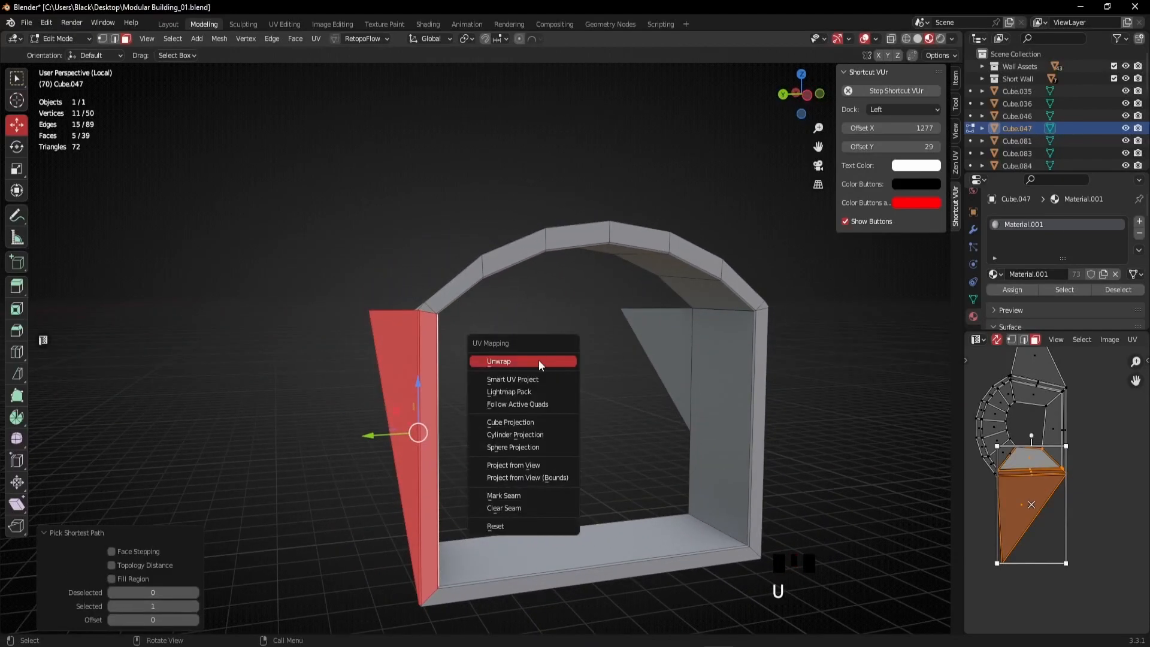
pyautogui.click(540, 360)
# Select the path of five faces from the opposite jamb to its triangular side wall and unwrap them.
pyautogui.moveTo(585, 387); pyautogui.dragTo(619, 397, button='middle')
pyautogui.click(657, 406)
pyautogui.scroll(-2, 657, 406)
pyautogui.keyDown('ctrl'); pyautogui.click(650, 408); pyautogui.keyUp('ctrl')
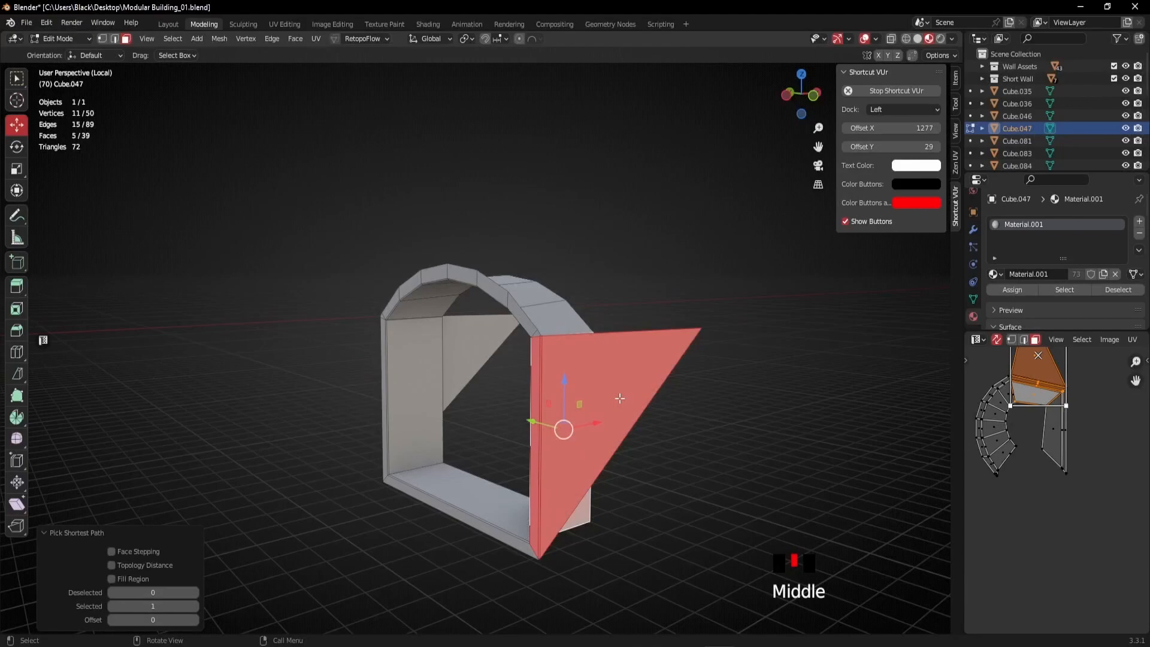
pyautogui.press('u')
pyautogui.click(590, 400)
# Move the newly unwrapped UV island off the texture atlas into the empty space beside it.
pyautogui.moveTo(481, 417); pyautogui.dragTo(626, 417, button='middle')
pyautogui.scroll(-6, 1014, 440)
pyautogui.moveTo(1027, 467); pyautogui.dragTo(1077, 412, button='middle')
pyautogui.scroll(2, 1044, 424)
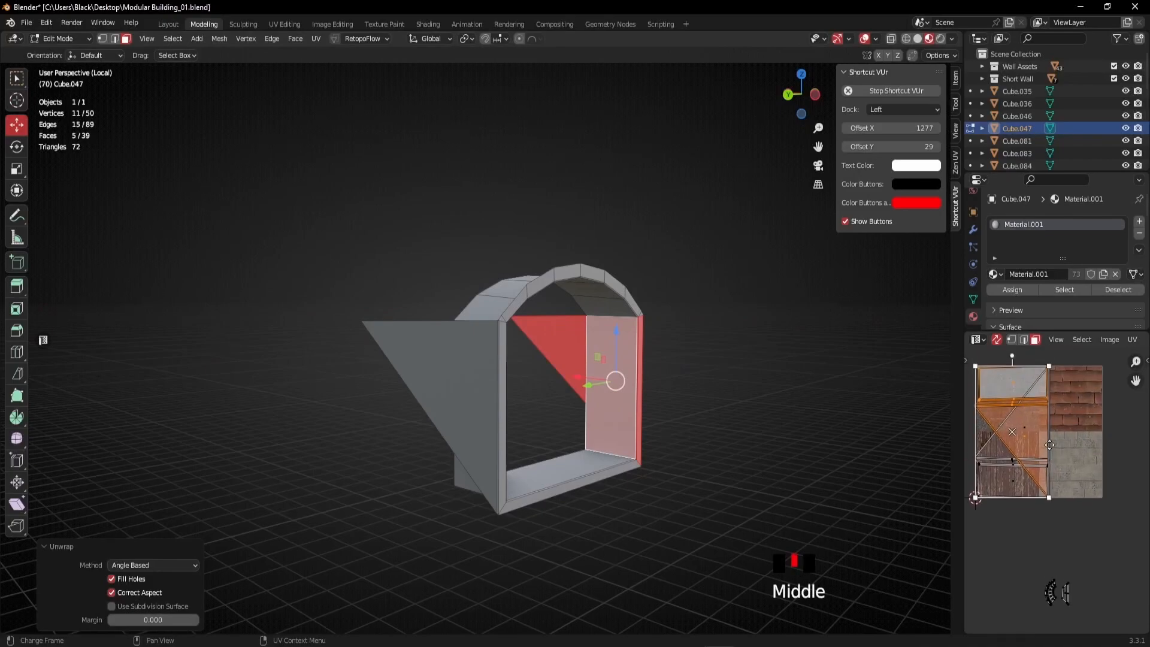
pyautogui.scroll(2, 1077, 412)
pyautogui.scroll(-2, 1076, 410)
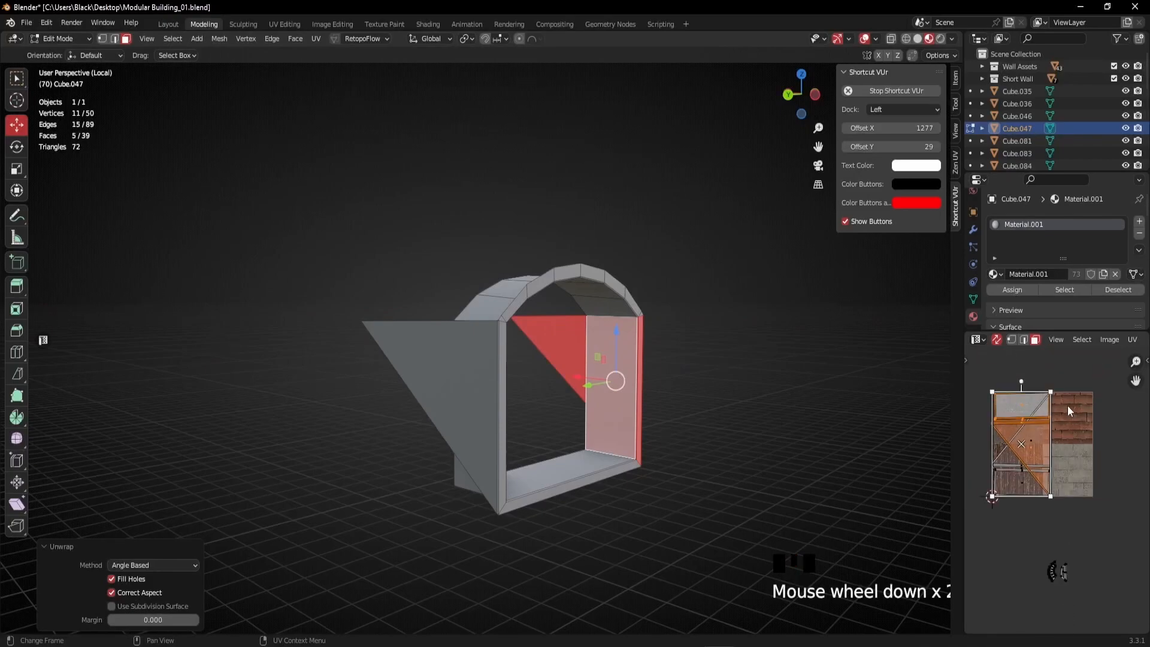
pyautogui.scroll(1, 1057, 401)
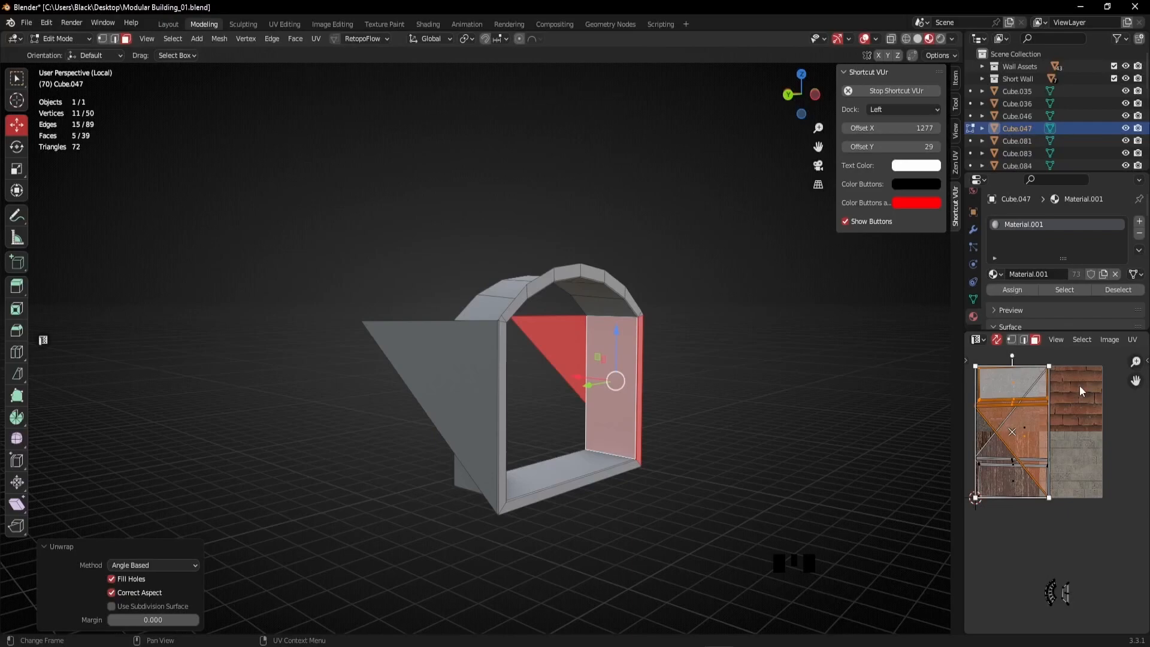
pyautogui.moveTo(1080, 383); pyautogui.dragTo(1061, 379, button='middle')
pyautogui.scroll(-1, 1060, 382)
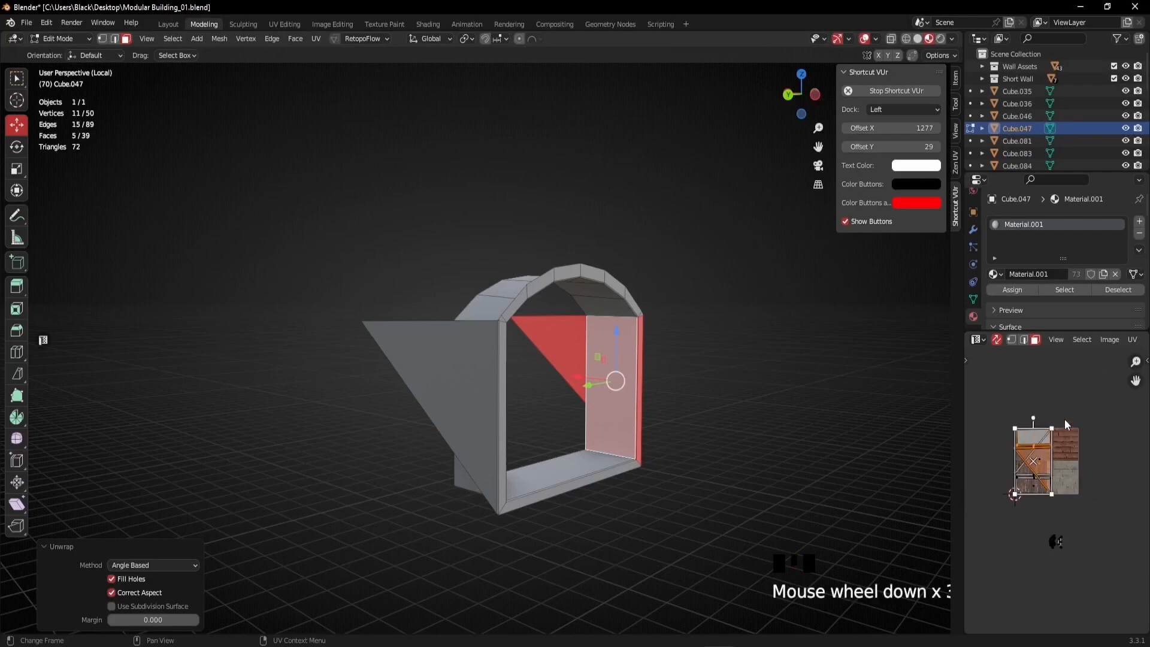
pyautogui.press('g')
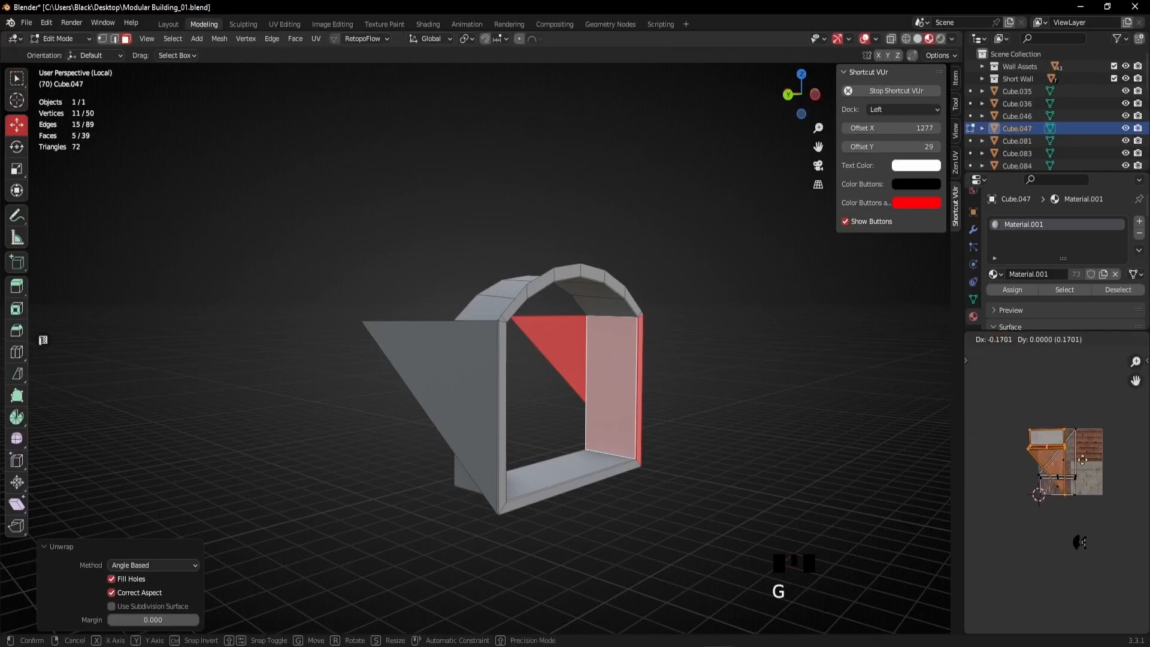
pyautogui.click(1007, 482)
pyautogui.scroll(2, 1008, 483)
pyautogui.scroll(1, 1008, 483)
pyautogui.moveTo(1040, 446)
pyautogui.mouseDown(button='middle')
pyautogui.moveTo(1094, 445)
pyautogui.moveTo(1080, 403)
pyautogui.moveTo(1072, 479)
pyautogui.moveTo(1050, 436)
pyautogui.mouseUp(button='middle')
pyautogui.scroll(1, 1094, 444)
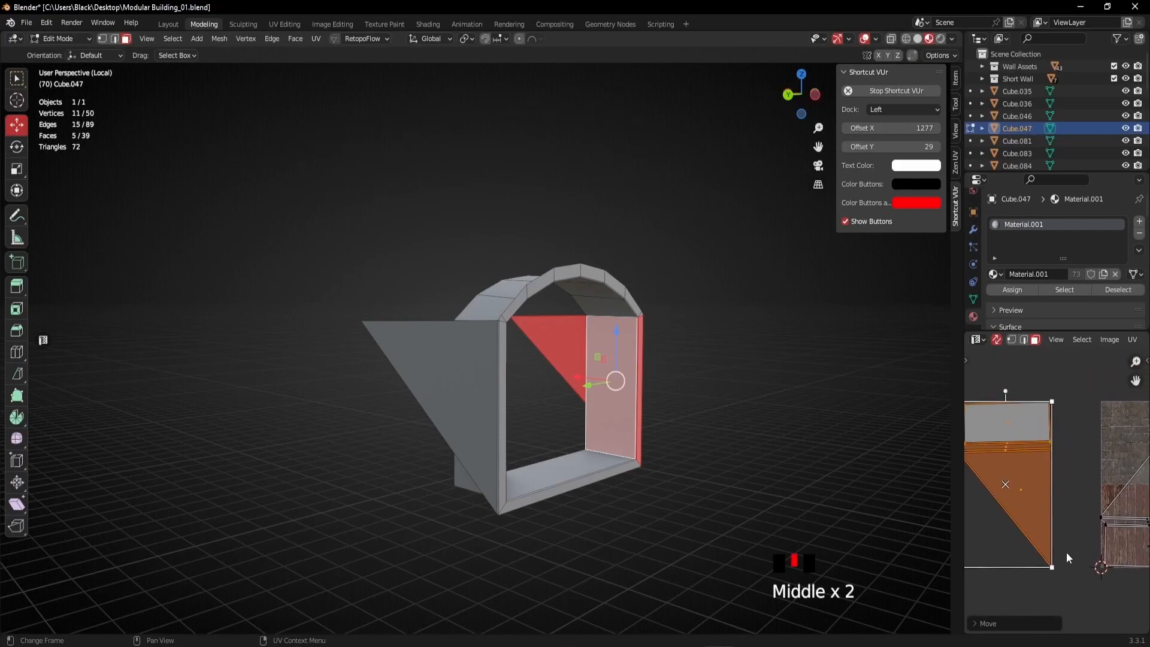
pyautogui.click(1012, 338)
pyautogui.click(1069, 383)
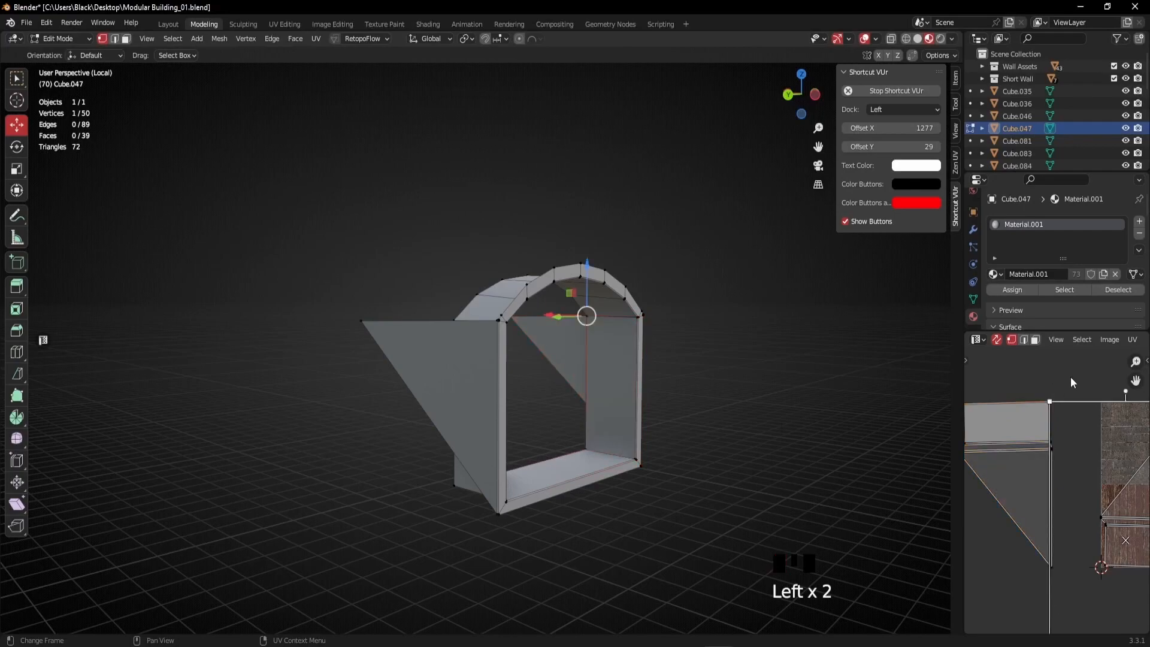
pyautogui.click(1075, 364)
pyautogui.scroll(-2, 1075, 364)
pyautogui.moveTo(1068, 391); pyautogui.dragTo(1061, 565)
pyautogui.moveTo(1052, 396); pyautogui.dragTo(1049, 393)
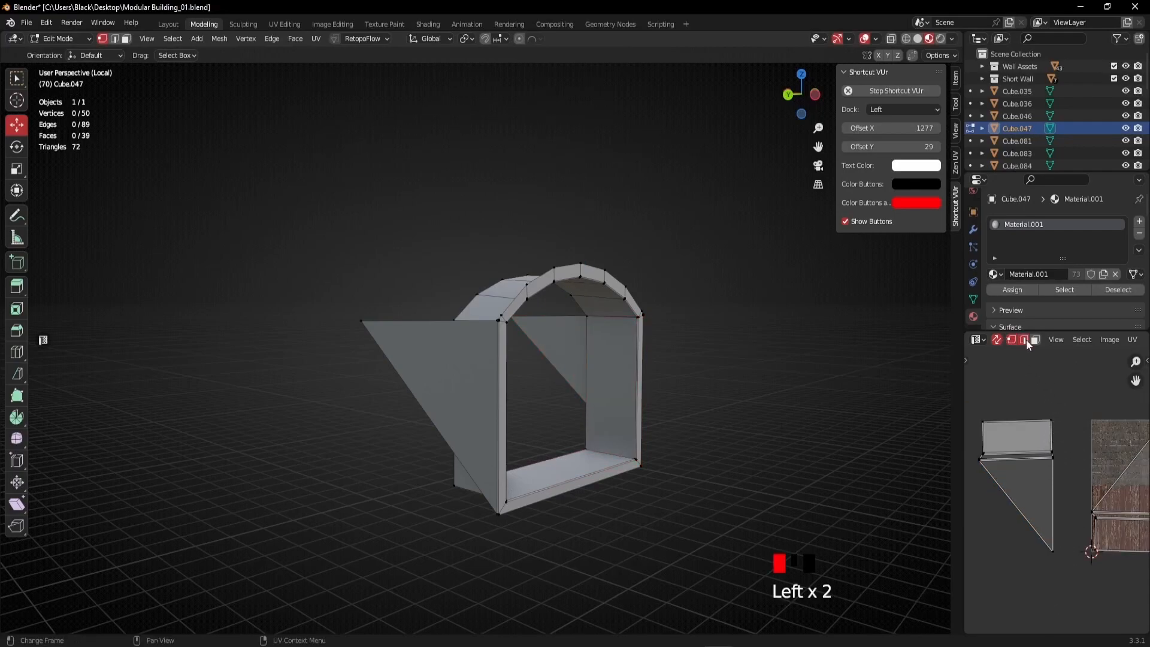
pyautogui.click(1026, 339)
pyautogui.scroll(2, 1015, 390)
pyautogui.click(1016, 439)
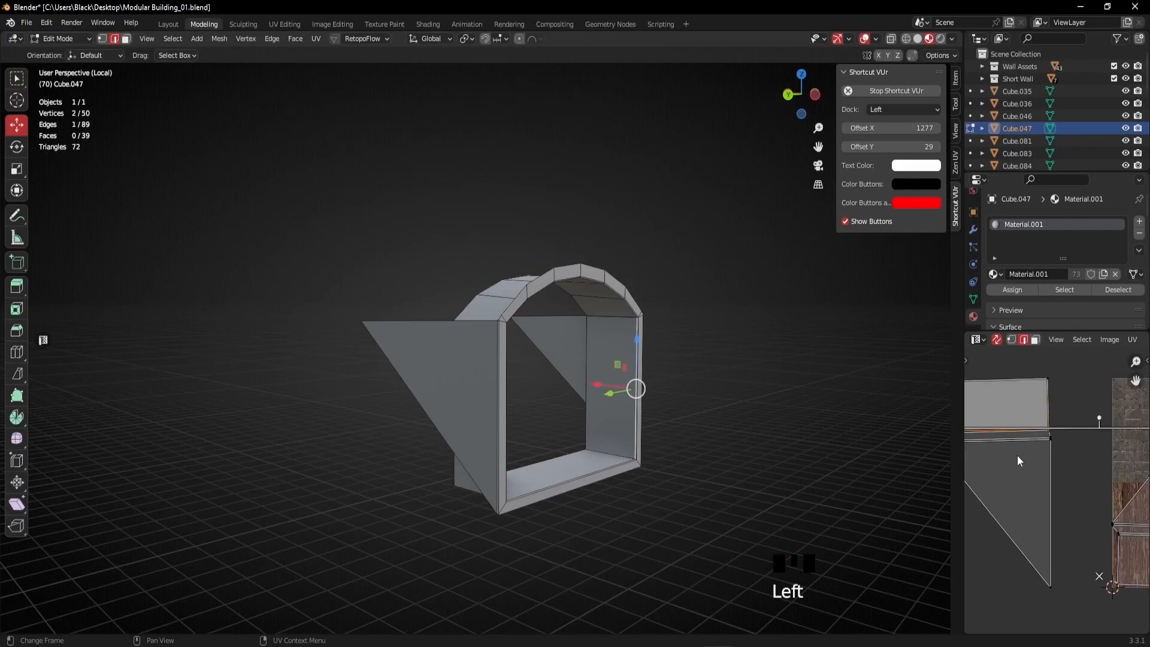
pyautogui.scroll(-3, 1018, 454)
pyautogui.click(1035, 339)
pyautogui.click(1022, 480)
pyautogui.scroll(2, 1049, 497)
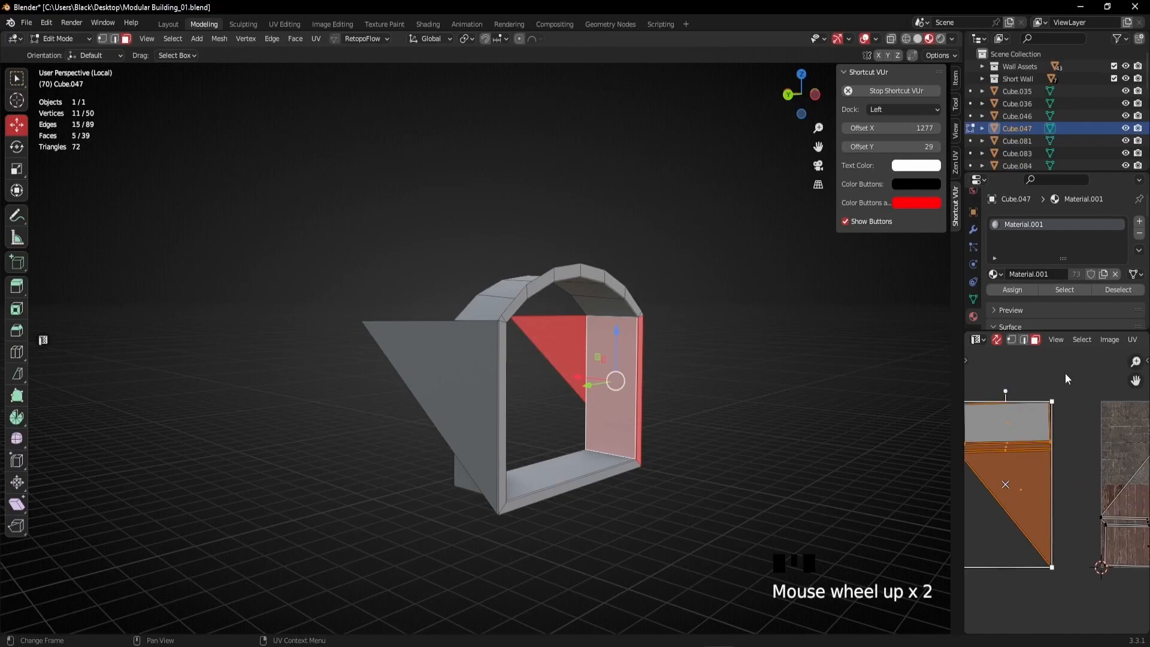
# Straighten the side wall UV island with a rotation of about 1°, and turn it by 90°.
pyautogui.press('r')
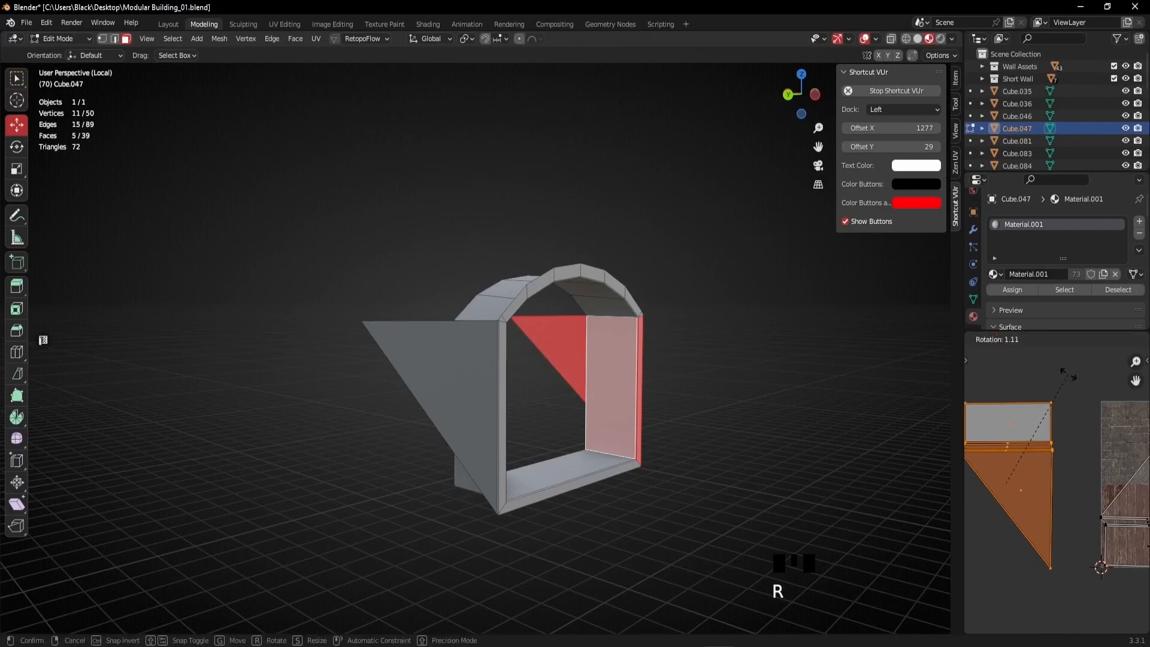
pyautogui.click(1067, 375)
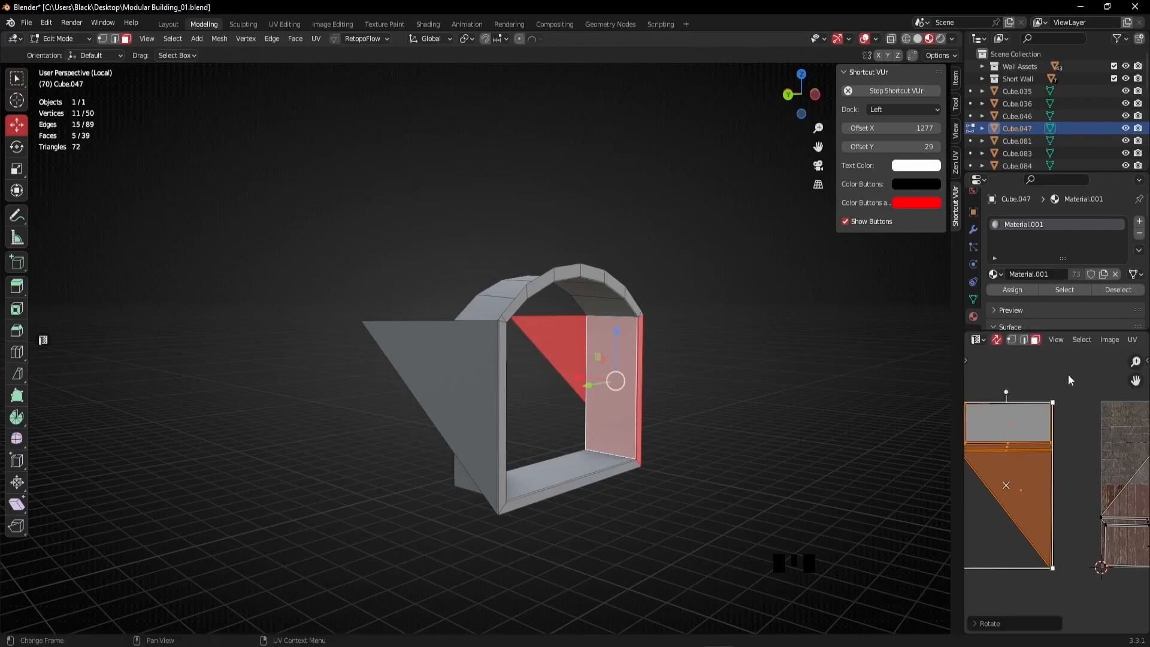
pyautogui.scroll(-2, 1030, 468)
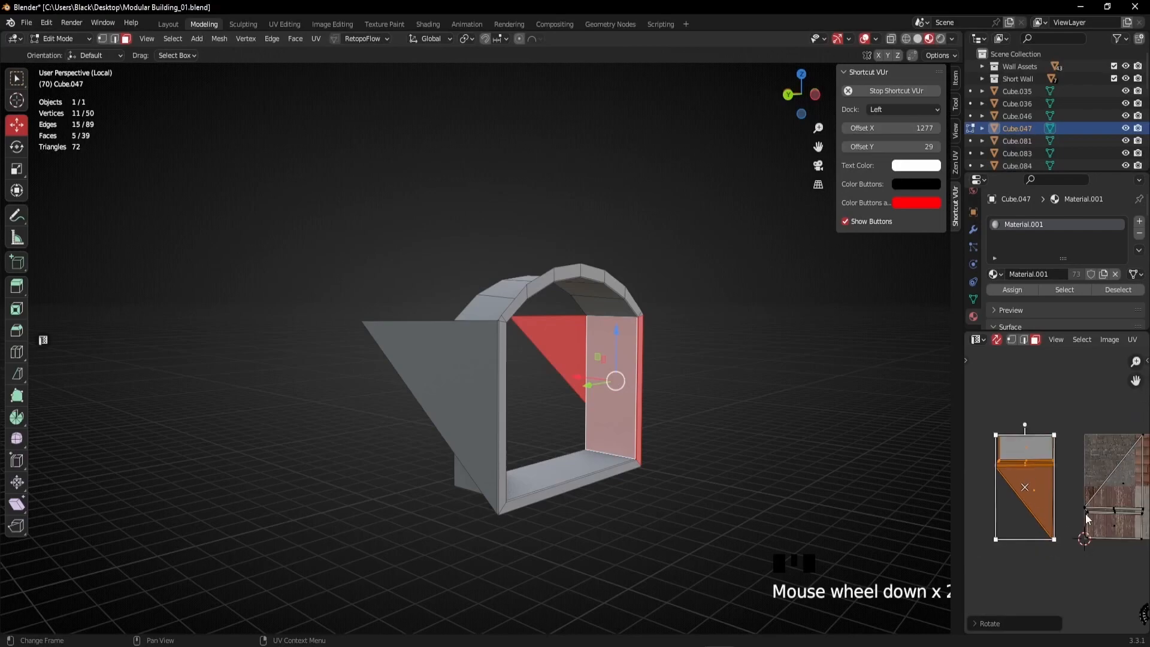
pyautogui.moveTo(534, 375); pyautogui.dragTo(581, 371, button='middle')
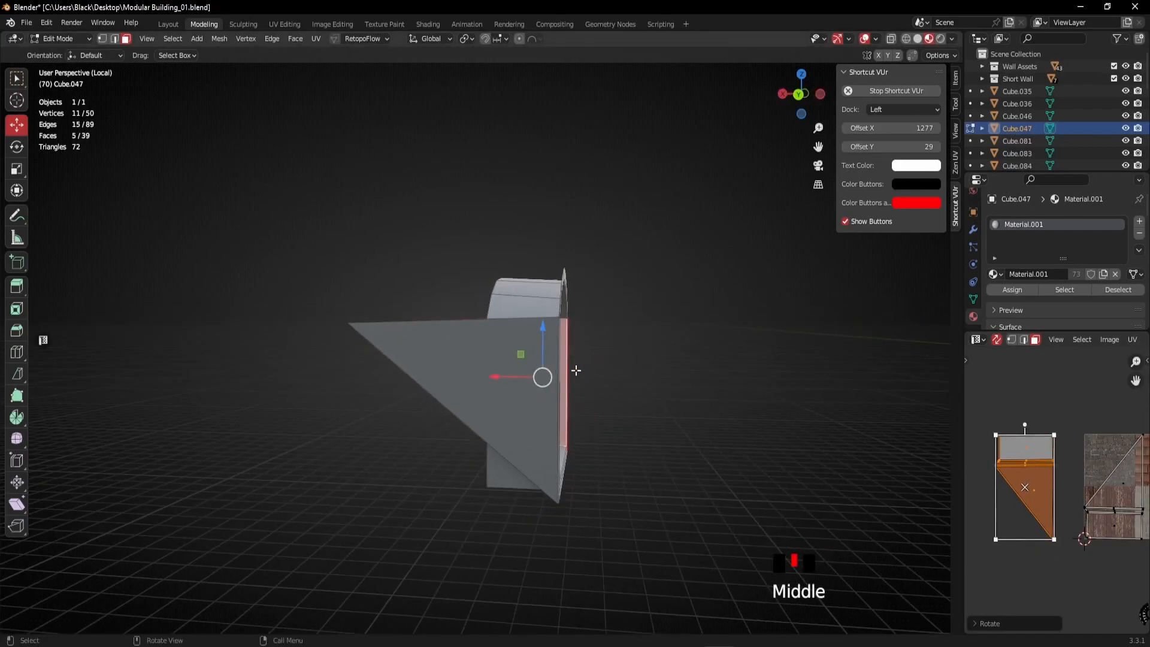
pyautogui.moveTo(574, 457); pyautogui.dragTo(511, 455, button='middle')
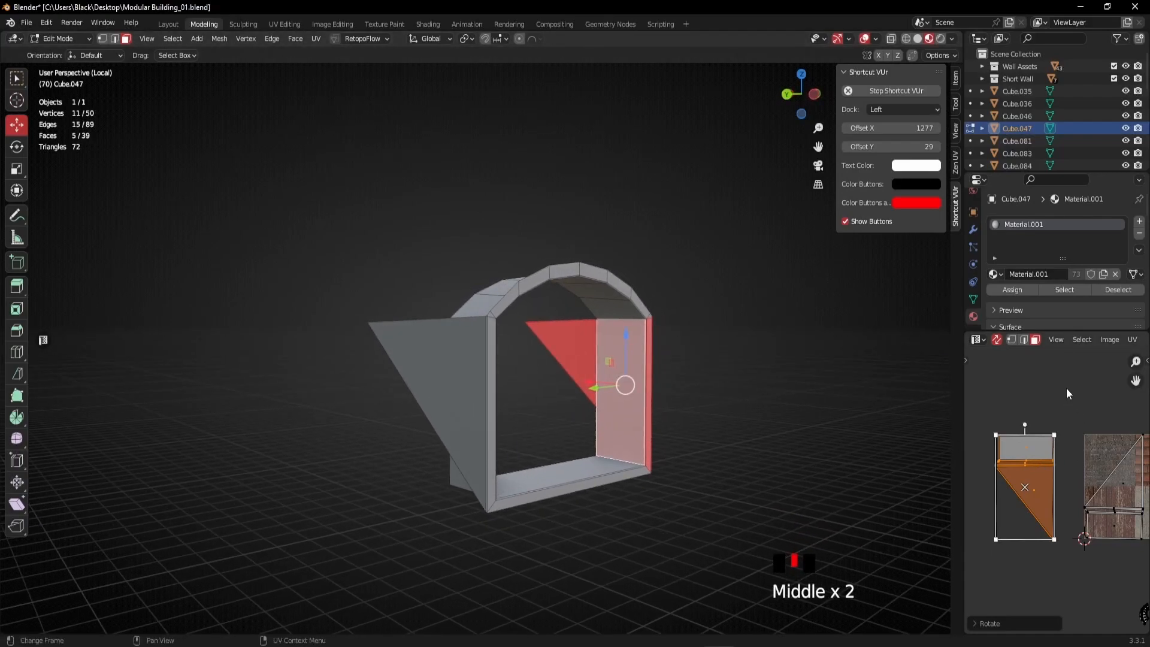
pyautogui.press('r')
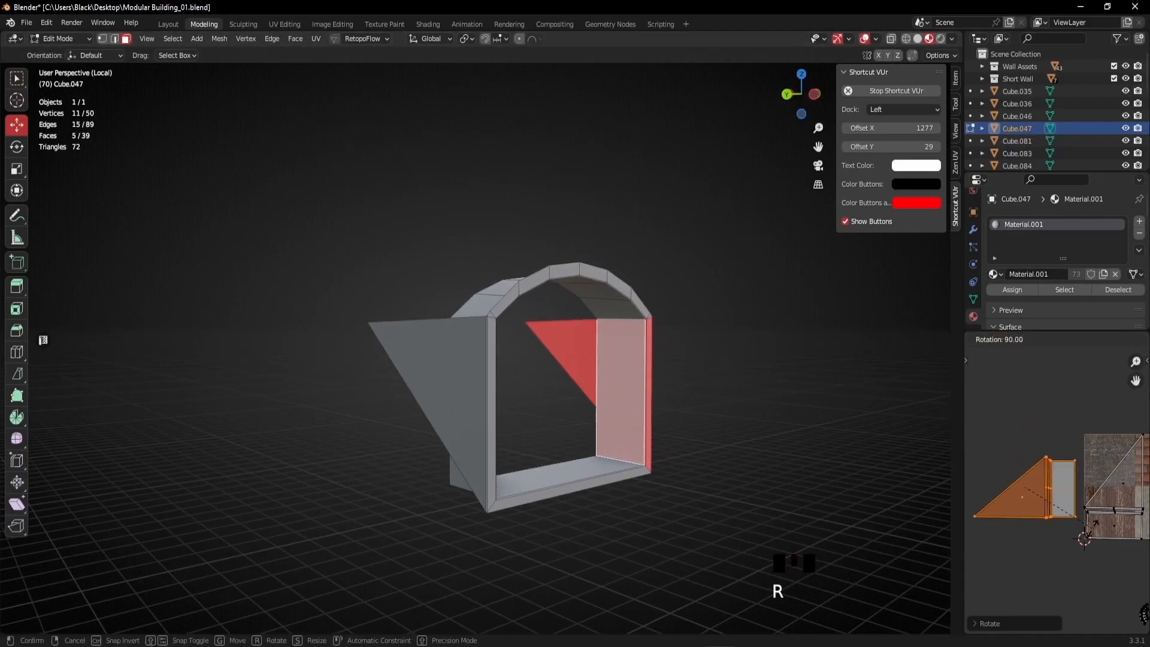
pyautogui.click(1087, 544)
# Scale the side wall island down and move it over the wood plank section of the atlas.
pyautogui.moveTo(1086, 543); pyautogui.dragTo(1002, 519, button='middle')
pyautogui.press('s')
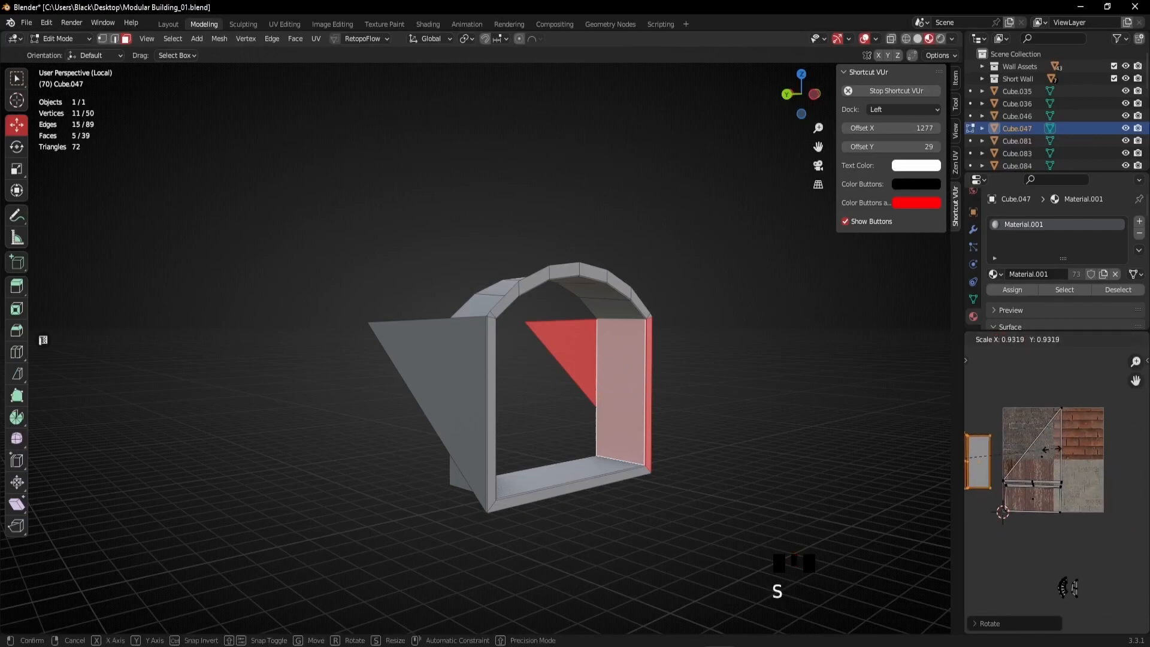
pyautogui.click(1004, 497)
pyautogui.press('g')
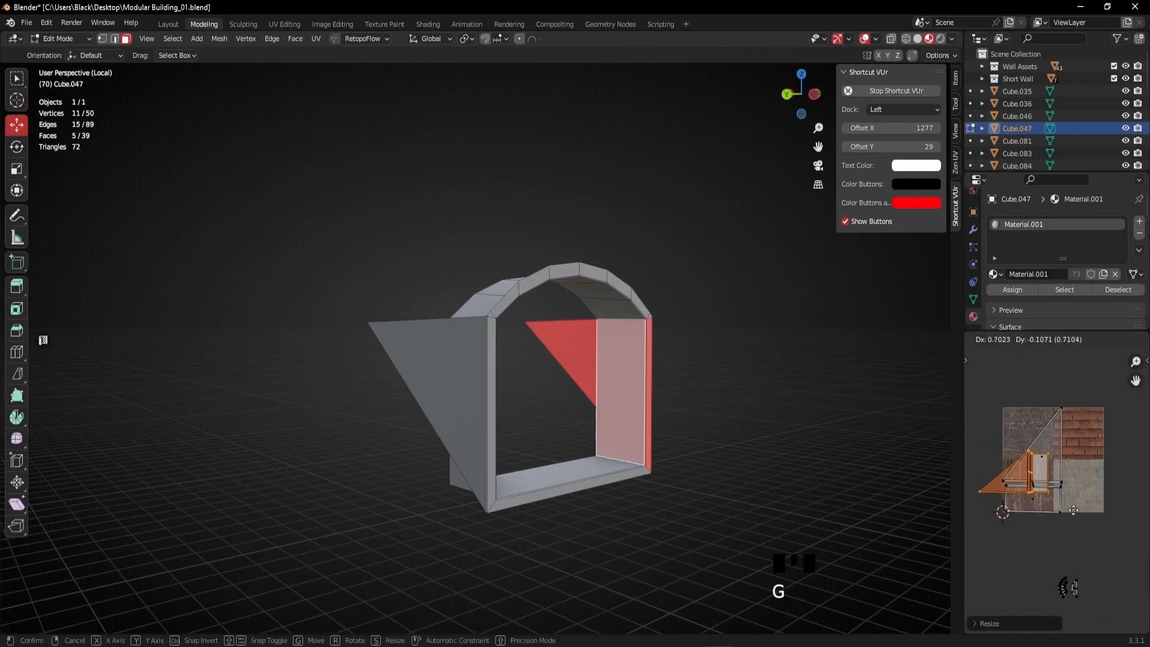
pyautogui.click(1062, 532)
pyautogui.scroll(1, 1062, 531)
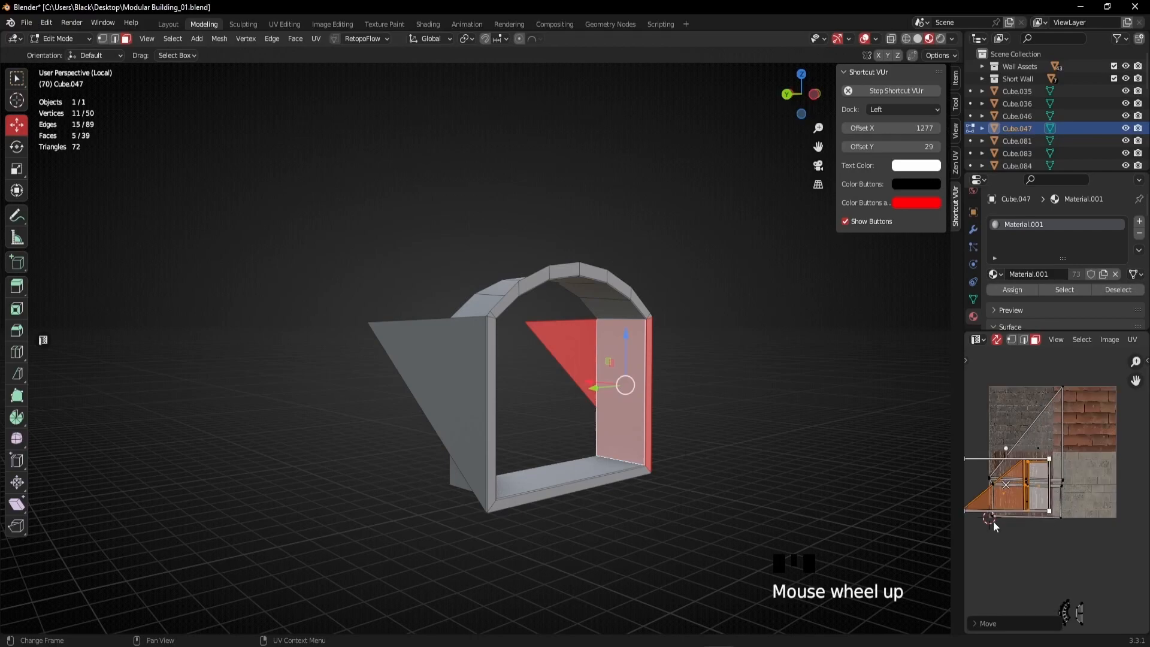
# Return to Object Mode and replace the window surround's Material.001 with the Atalas_01 material.
pyautogui.press('Tab')
pyautogui.click(633, 421)
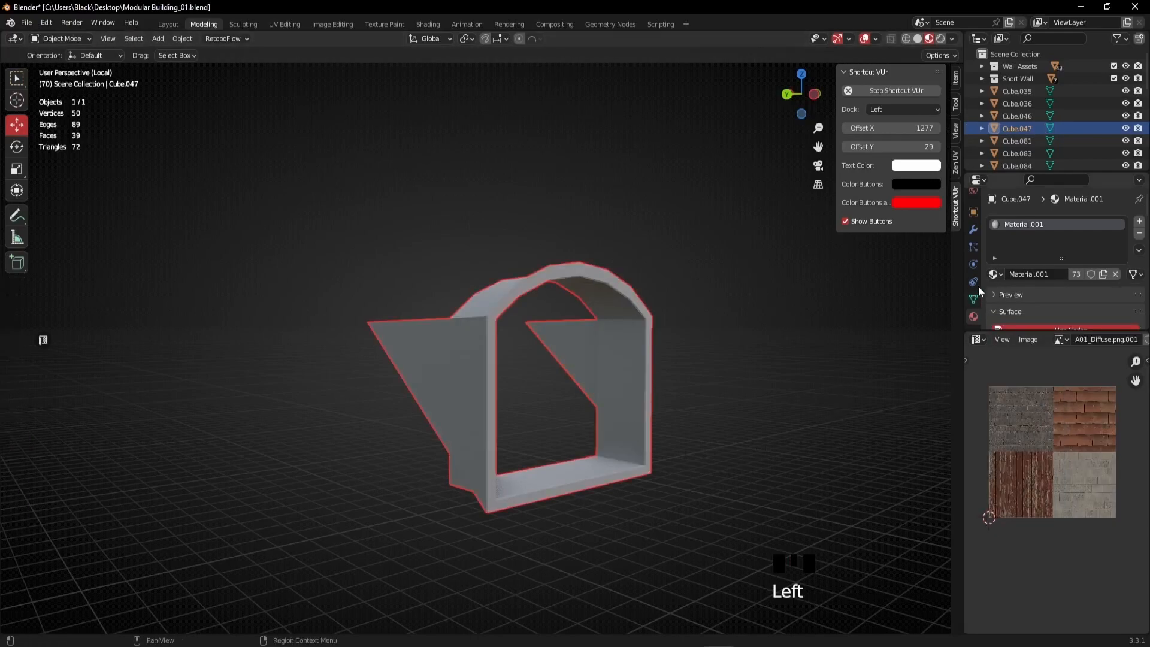
pyautogui.click(1140, 234)
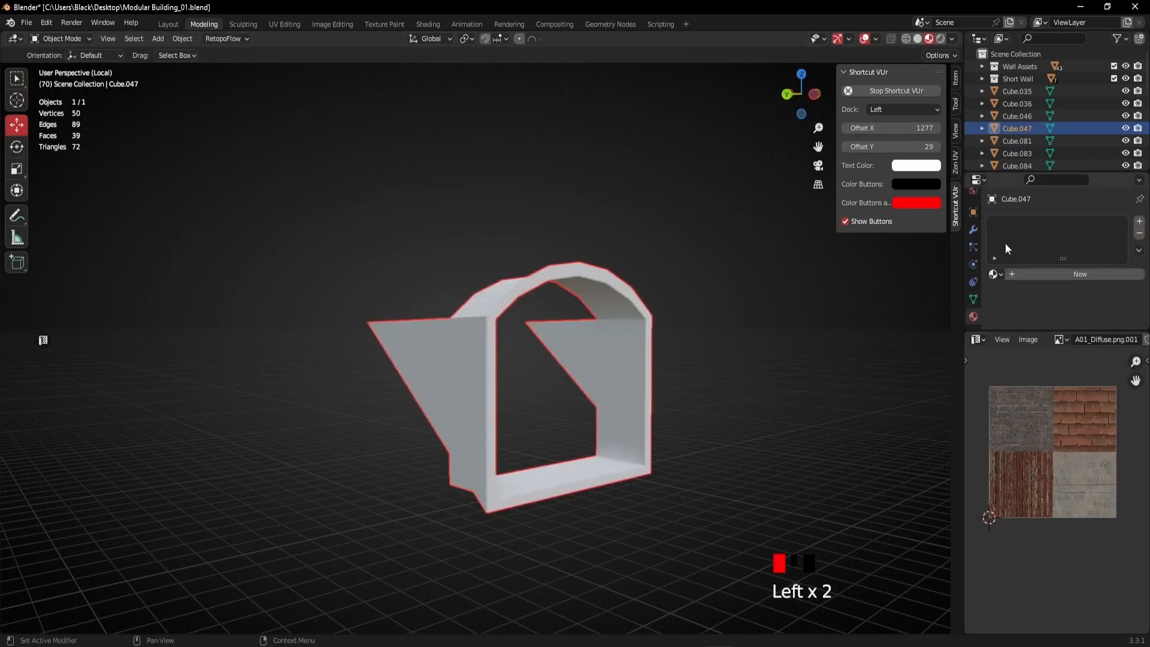
pyautogui.click(1000, 275)
pyautogui.click(884, 293)
pyautogui.moveTo(461, 338); pyautogui.dragTo(485, 398, button='middle')
pyautogui.scroll(2, 527, 389)
pyautogui.click(493, 431)
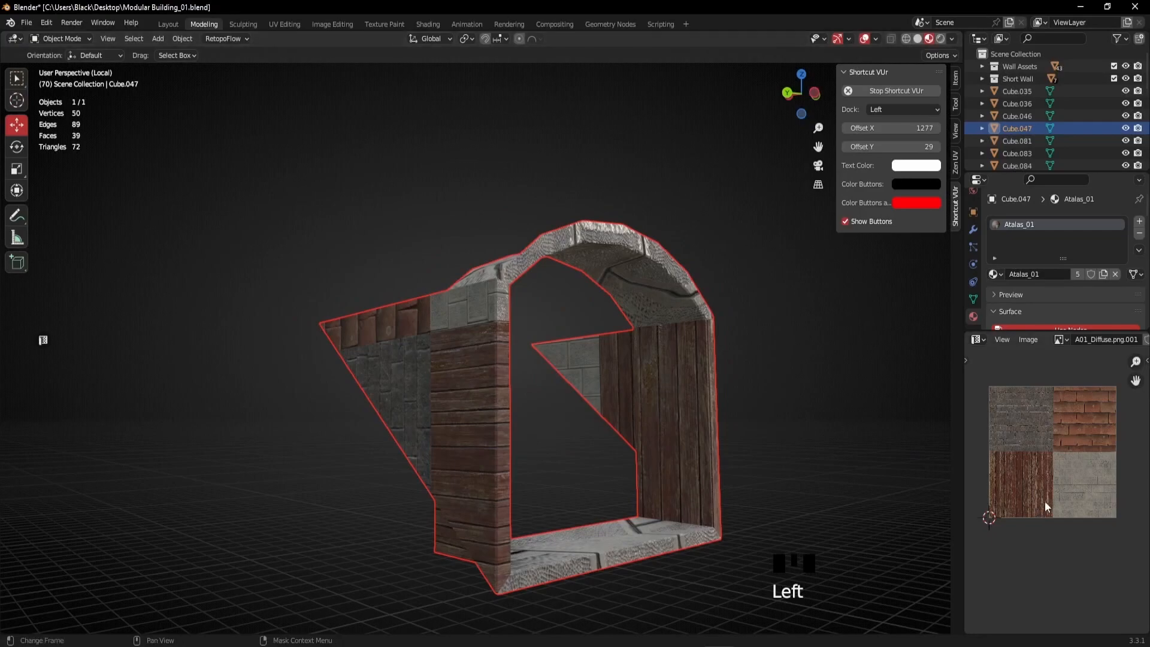
# Re-enter Edit Mode on the window surround and rotate the side wall island another quarter turn so its wood planks run horizontally.
pyautogui.press('Tab')
pyautogui.moveTo(646, 420); pyautogui.dragTo(614, 414, button='middle')
pyautogui.scroll(-1, 521, 390)
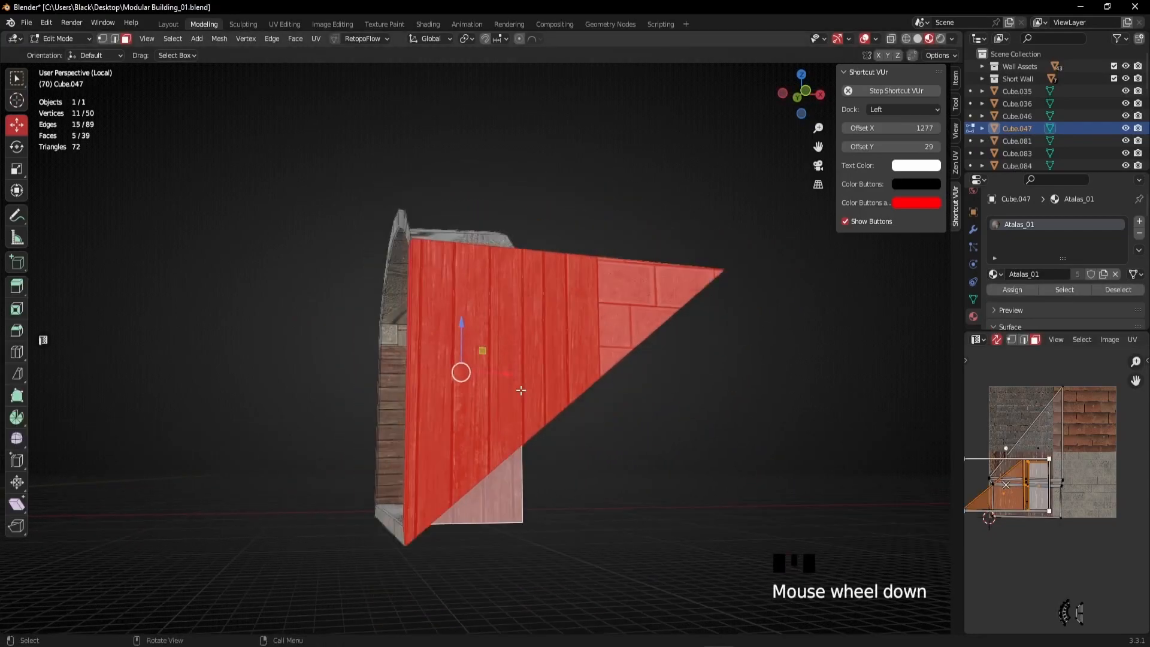
pyautogui.scroll(-1, 521, 390)
pyautogui.scroll(1, 1013, 501)
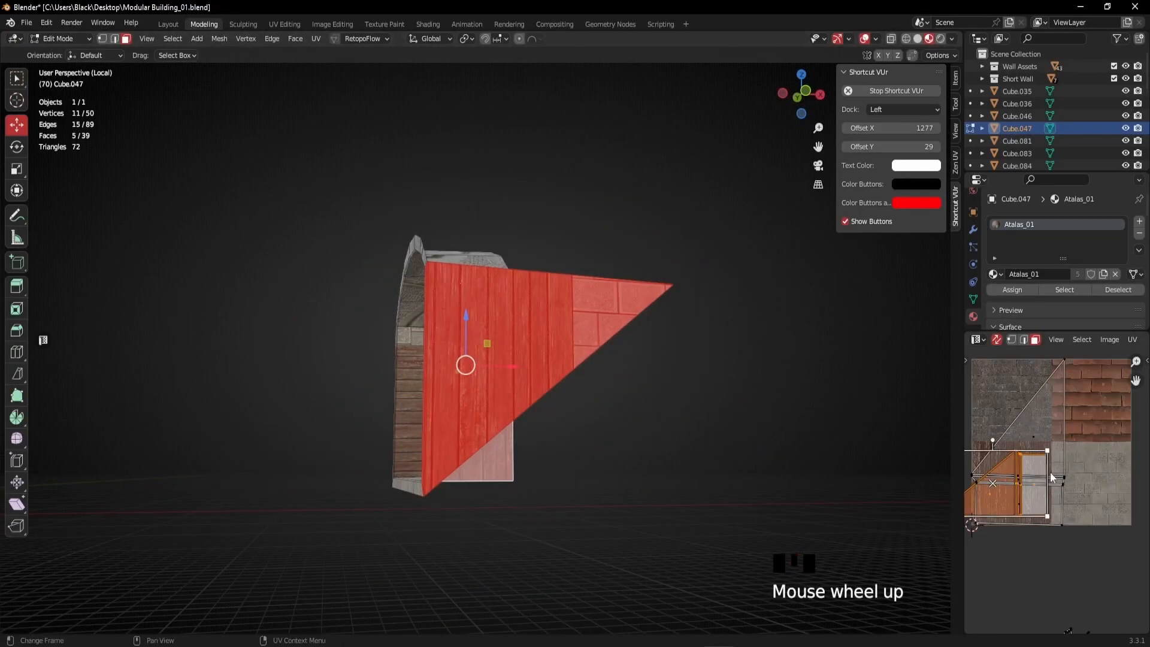
pyautogui.scroll(1, 1055, 479)
pyautogui.press('r')
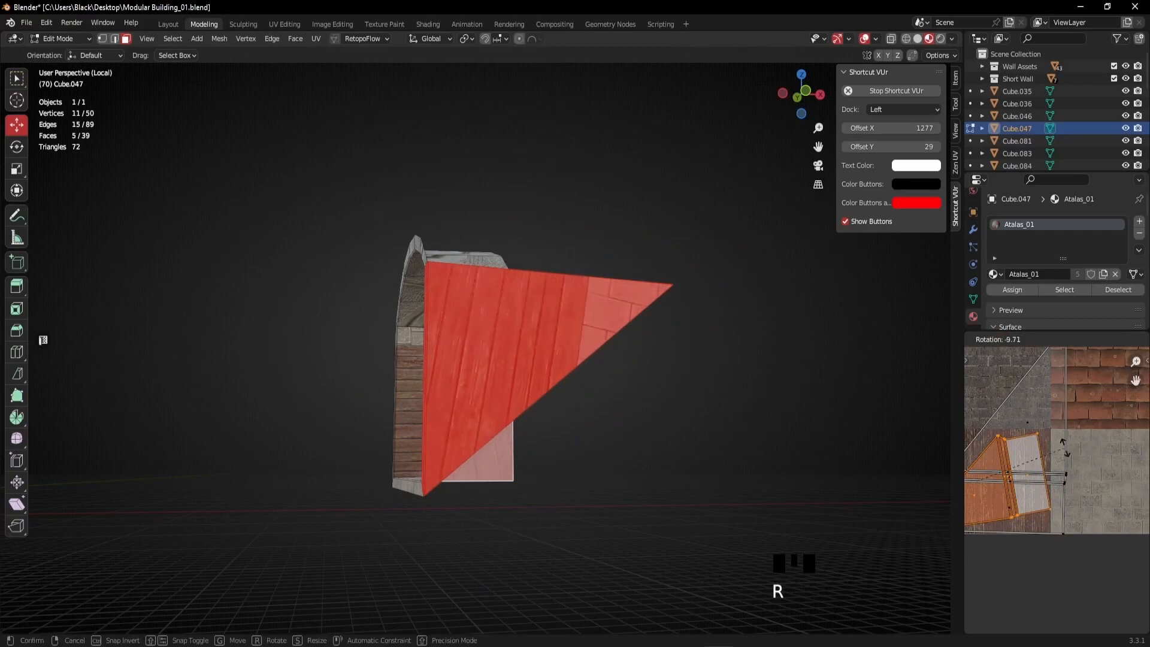
pyautogui.click(992, 586)
# Move the side wall island fully inside the wood plank section, and deselect it to inspect the textured wall.
pyautogui.moveTo(467, 354); pyautogui.dragTo(441, 323, button='middle')
pyautogui.scroll(2, 619, 339)
pyautogui.moveTo(617, 347); pyautogui.dragTo(571, 376, button='middle')
pyautogui.scroll(-2, 1028, 486)
pyautogui.moveTo(1030, 489); pyautogui.dragTo(1080, 459, button='middle')
pyautogui.scroll(1, 1068, 460)
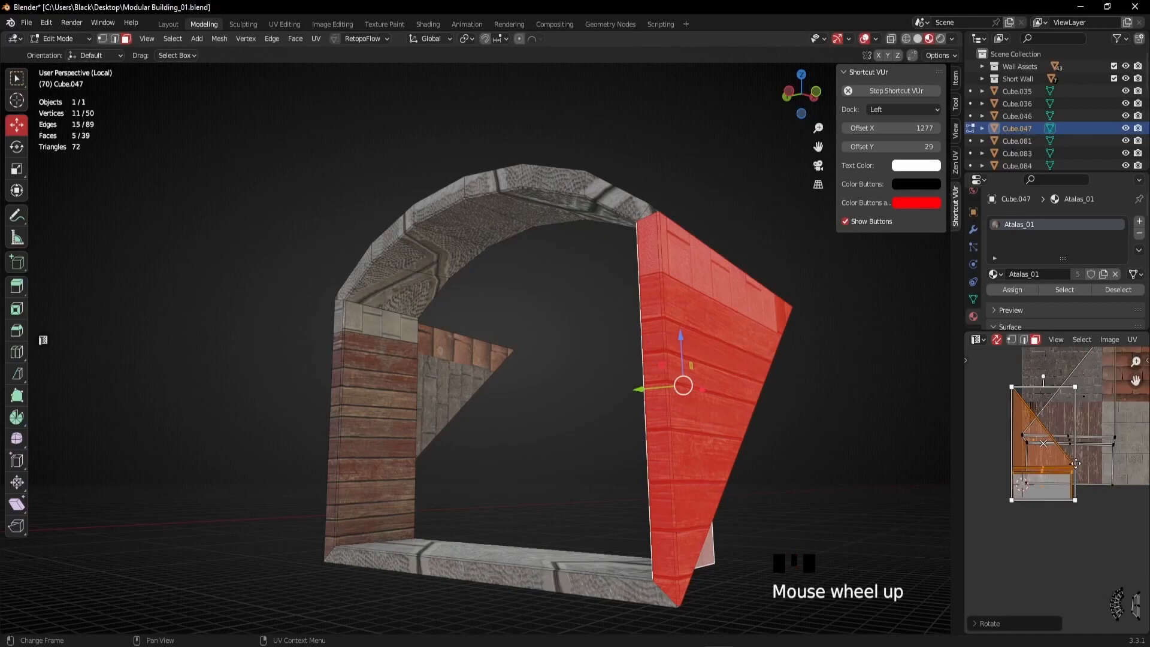
pyautogui.press('g')
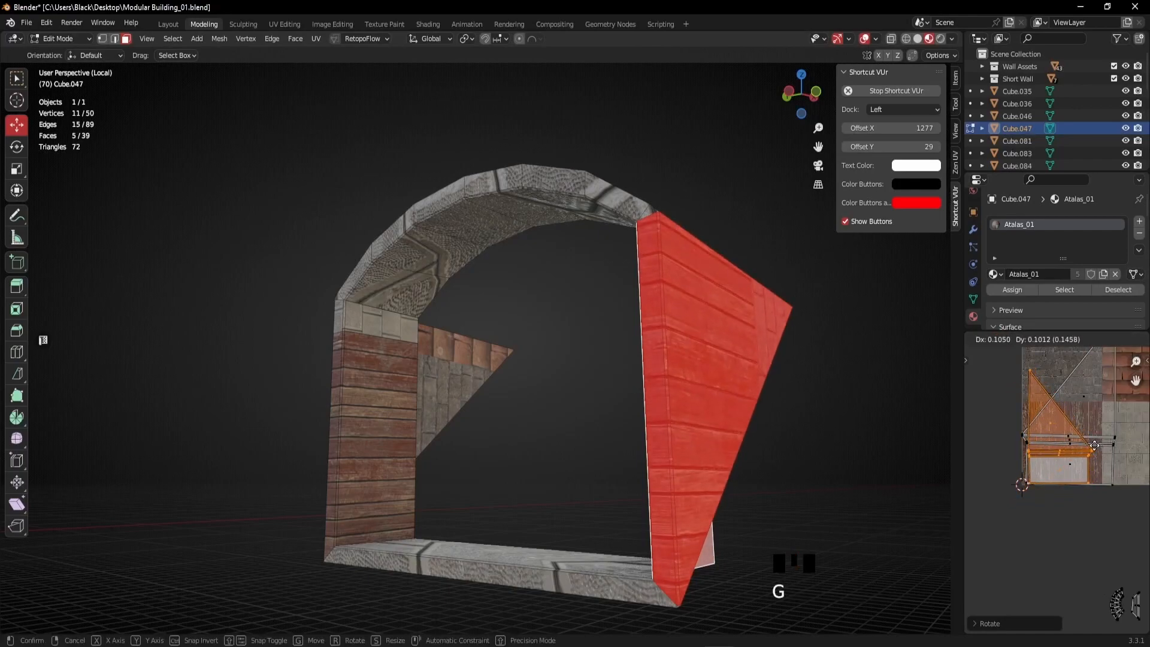
pyautogui.click(1095, 445)
pyautogui.scroll(2, 1058, 429)
pyautogui.moveTo(1058, 429); pyautogui.dragTo(1102, 470, button='middle')
pyautogui.moveTo(1081, 373); pyautogui.dragTo(1051, 427)
pyautogui.moveTo(676, 401); pyautogui.dragTo(588, 413, button='middle')
pyautogui.click(747, 444)
pyautogui.moveTo(747, 444); pyautogui.dragTo(532, 277, button='middle')
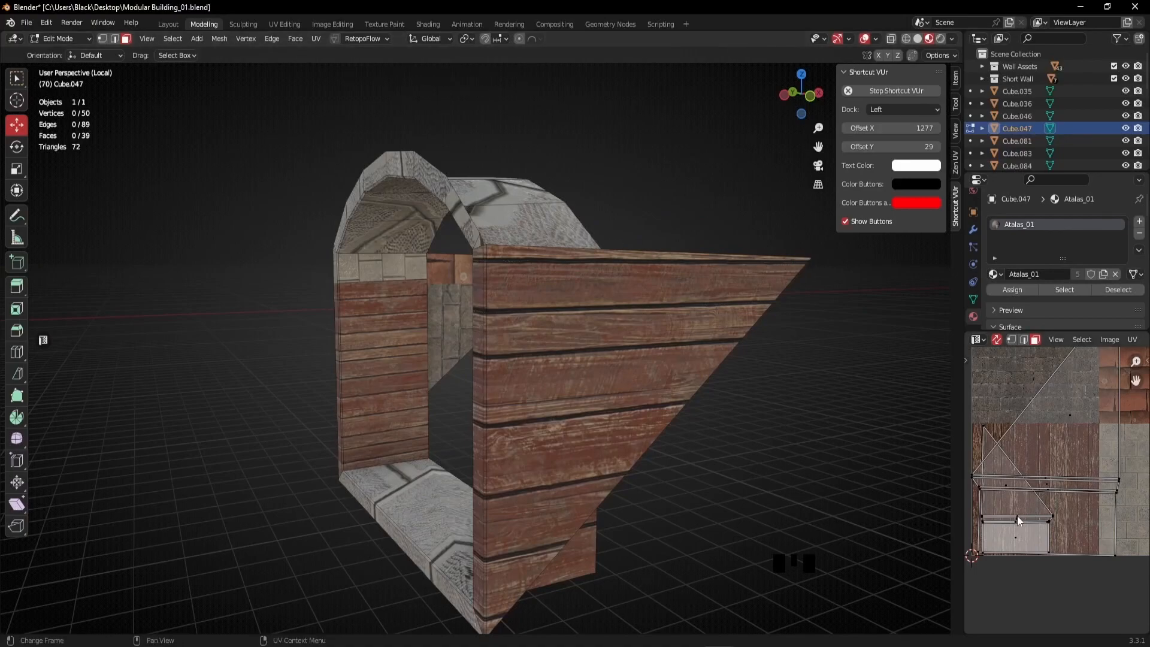
# Select the linked side wall island, nudge it sideways on the wood planks and rotate it slightly to level them.
pyautogui.press('l')
pyautogui.scroll(2, 1026, 523)
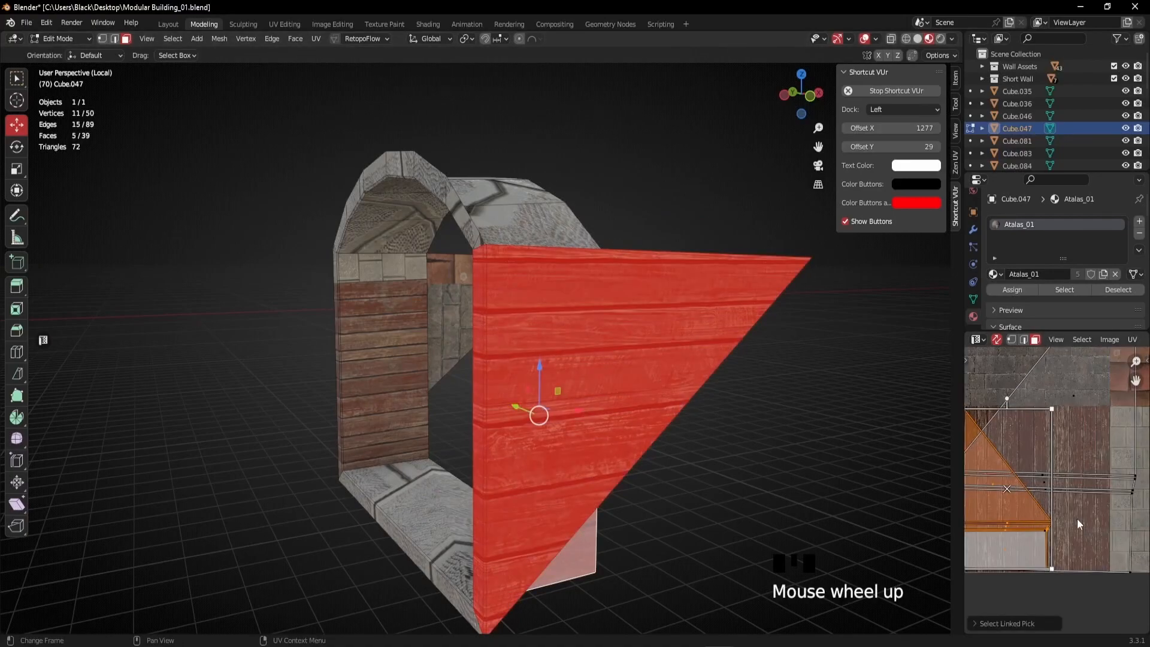
pyautogui.press('g')
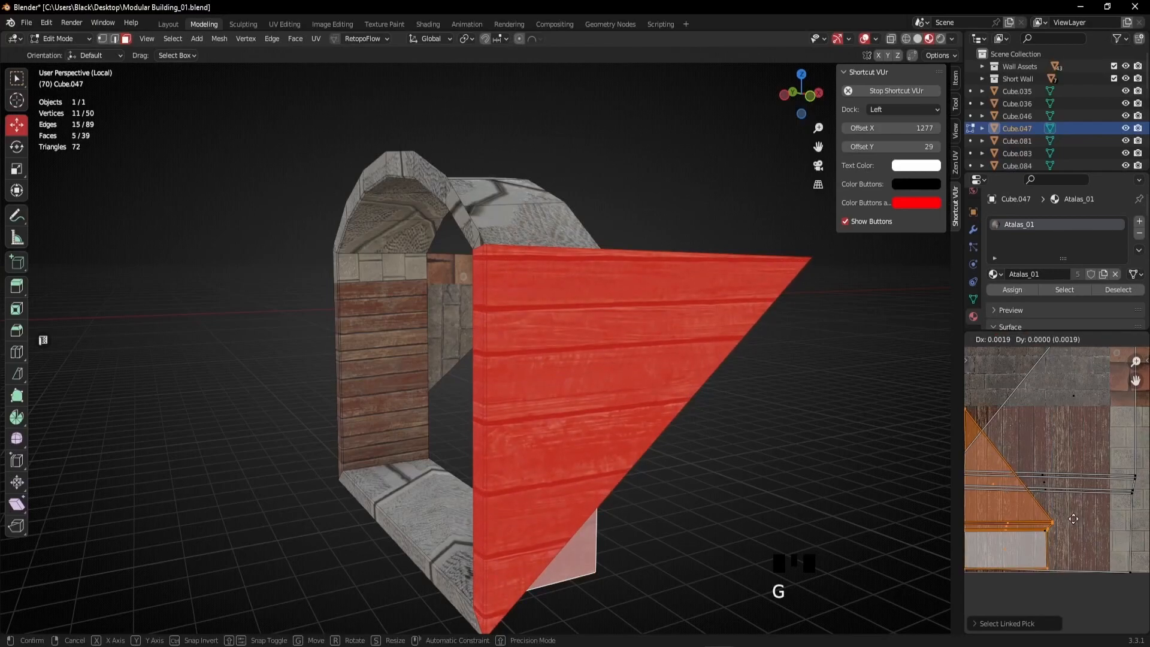
pyautogui.click(1075, 519)
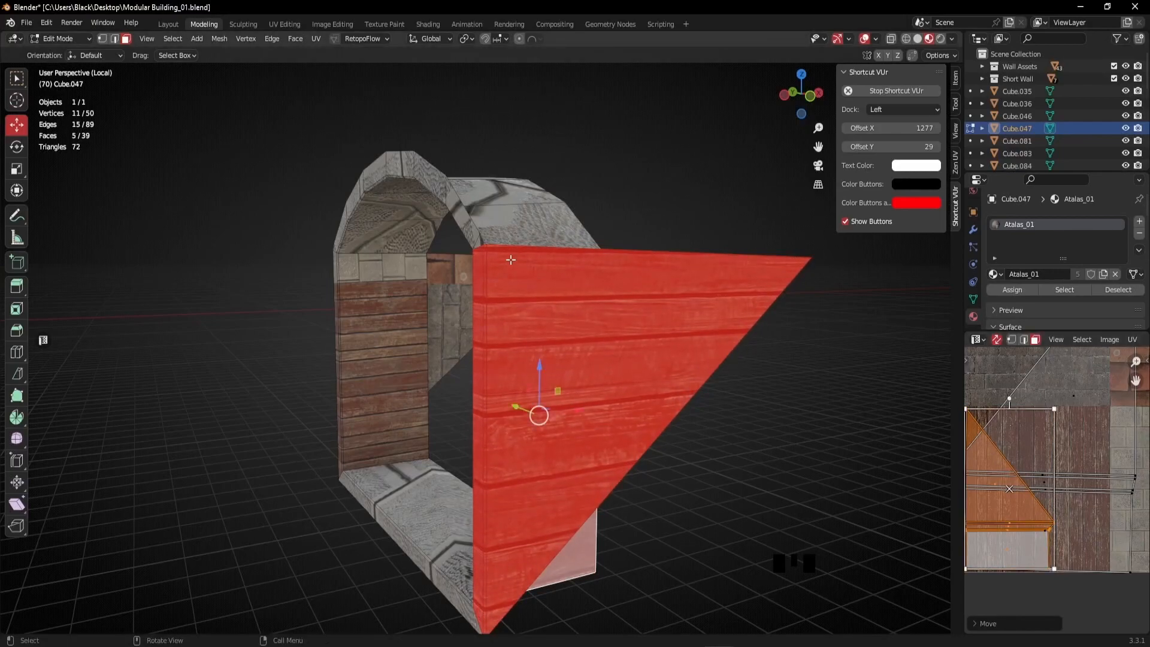
pyautogui.moveTo(688, 410); pyautogui.dragTo(532, 270, button='middle')
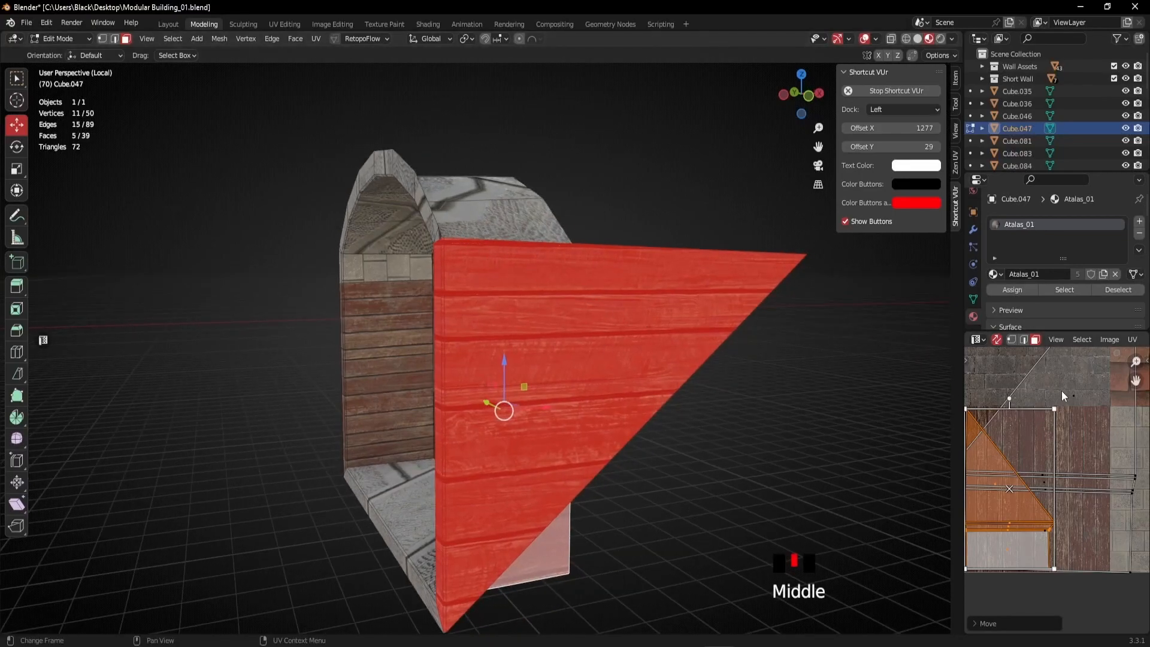
pyautogui.press('r')
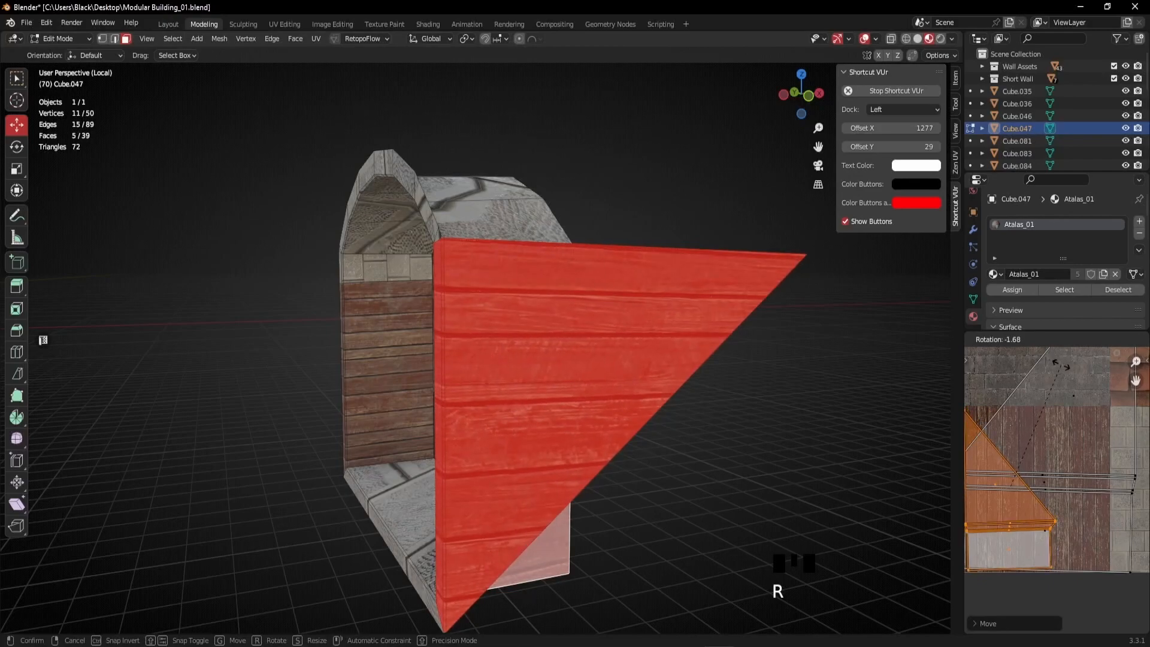
pyautogui.click(1097, 394)
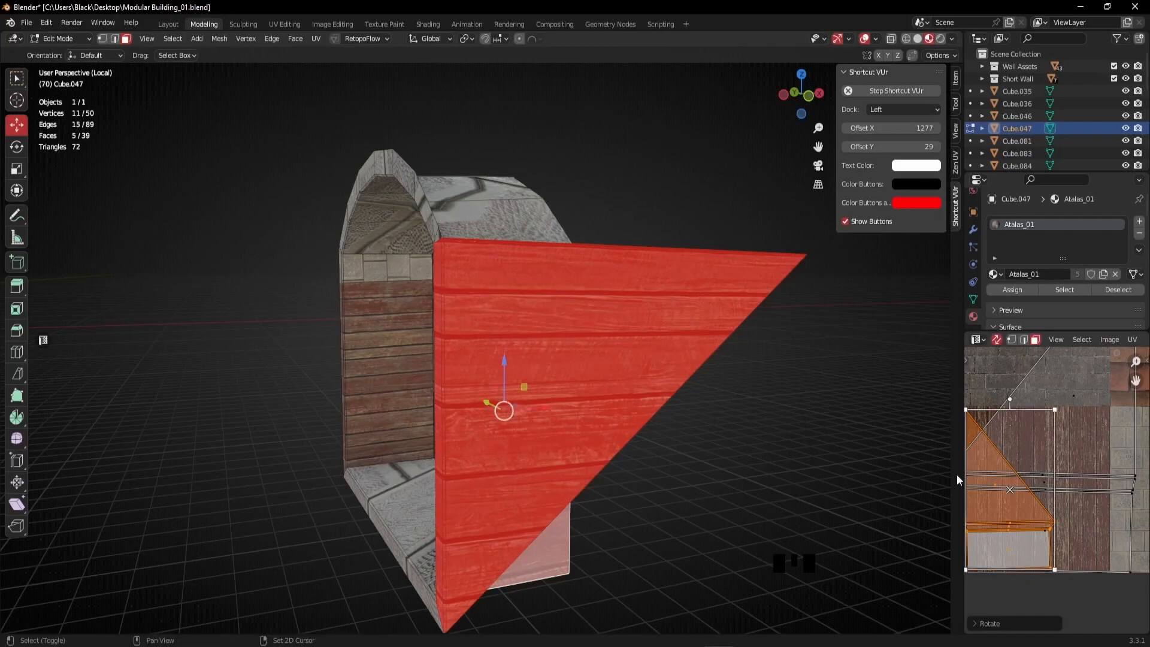
# Check the finished side wall in Object Mode, re-enter Edit Mode and select the linked UV island of the opposite side wall.
pyautogui.moveTo(728, 408); pyautogui.dragTo(762, 411, button='middle')
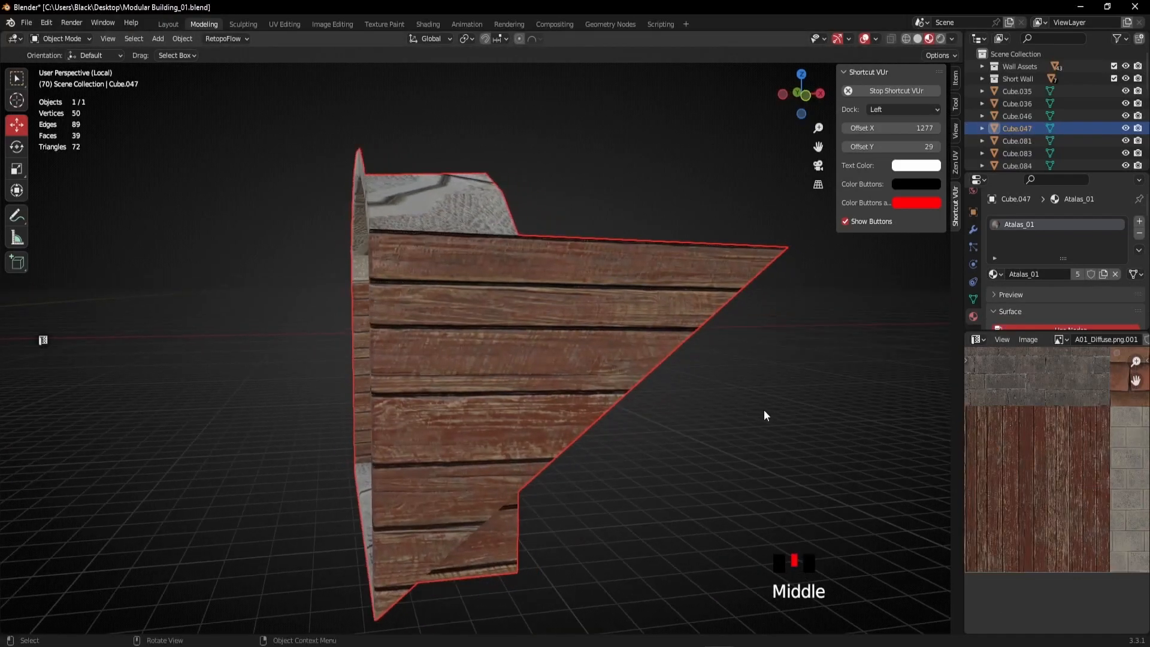
pyautogui.click(763, 411)
pyautogui.moveTo(527, 377); pyautogui.dragTo(635, 384, button='middle')
pyautogui.click(436, 362)
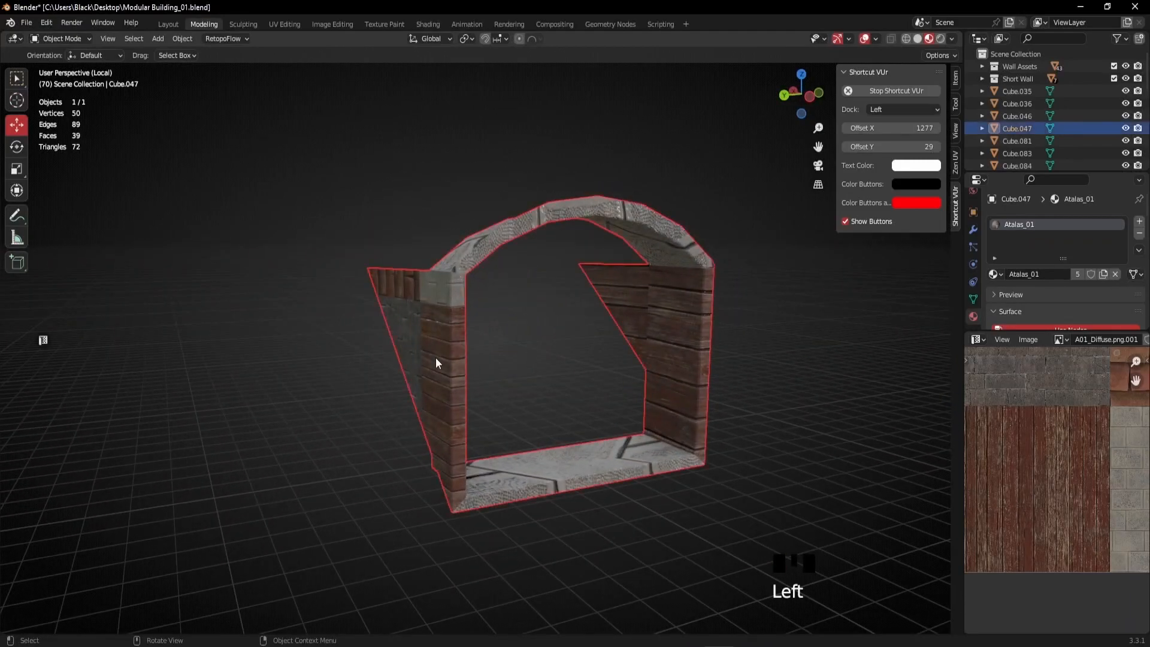
pyautogui.press('Tab')
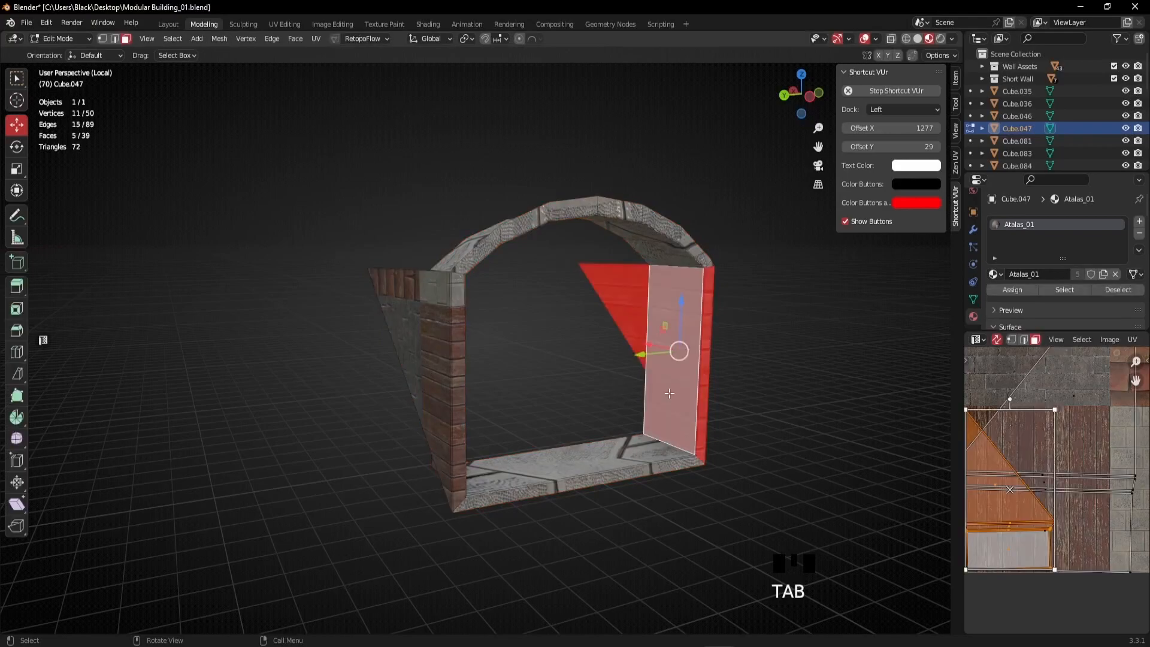
pyautogui.scroll(-2, 670, 384)
pyautogui.click(1086, 598)
pyautogui.scroll(-3, 1074, 490)
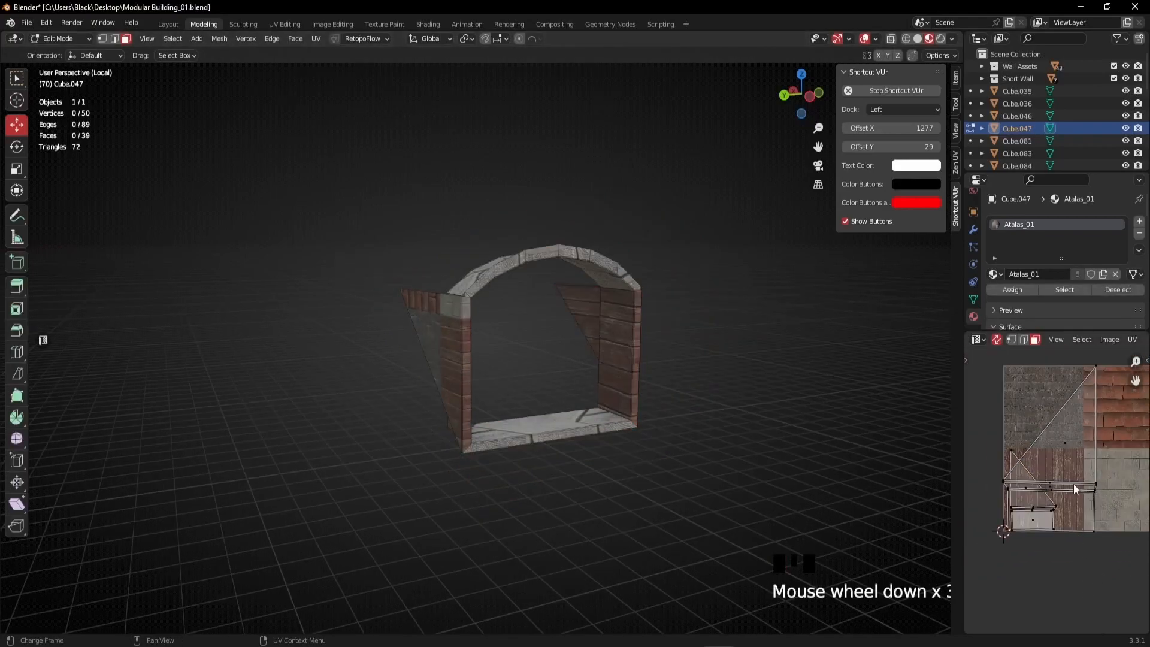
pyautogui.press('l')
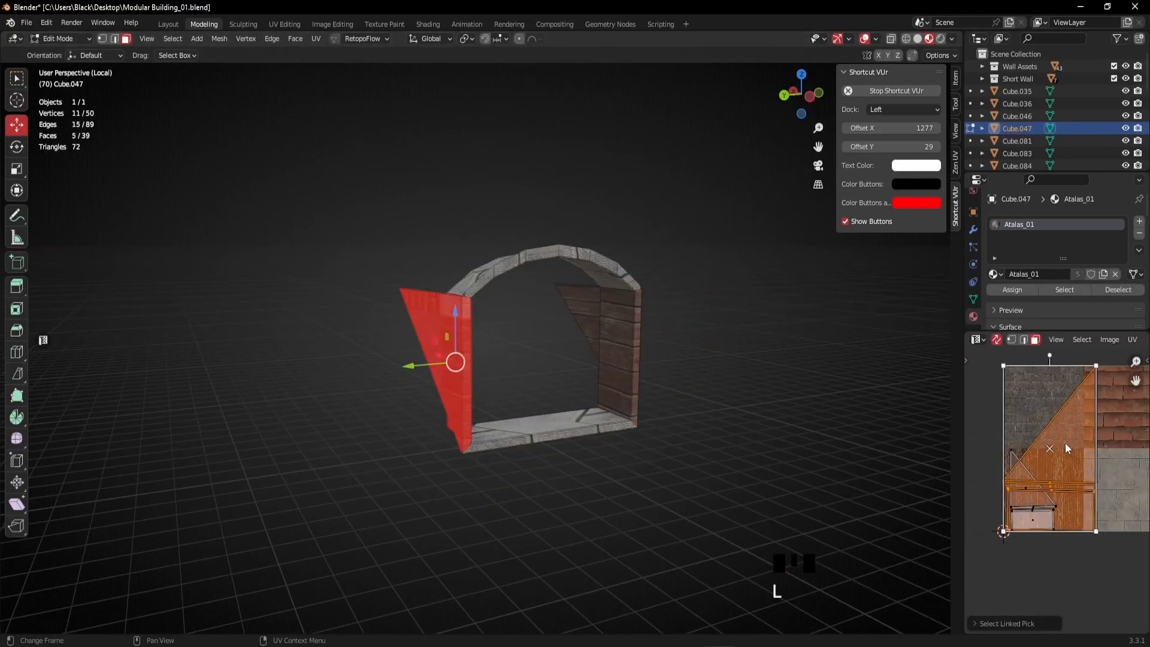
# Scale the opposite side wall's UV island uniformly to about 0.47 so it fits inside the wood plank section.
pyautogui.scroll(1, 1033, 516)
pyautogui.moveTo(1033, 516); pyautogui.dragTo(1008, 533, button='middle')
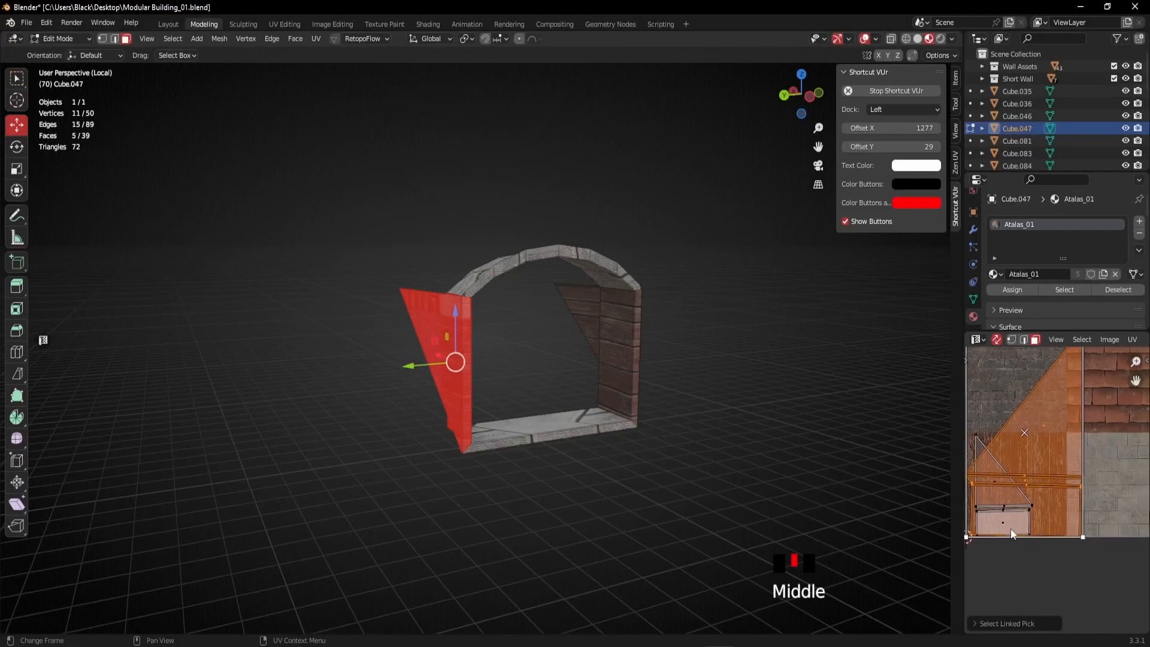
pyautogui.scroll(-3, 1087, 398)
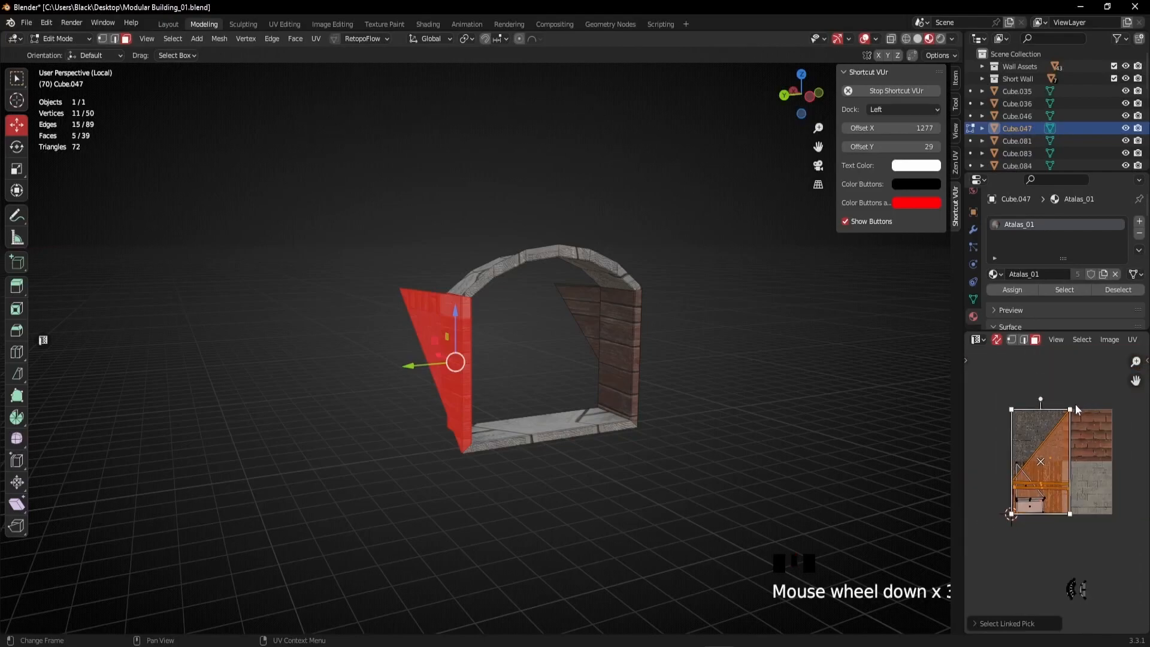
pyautogui.press('s')
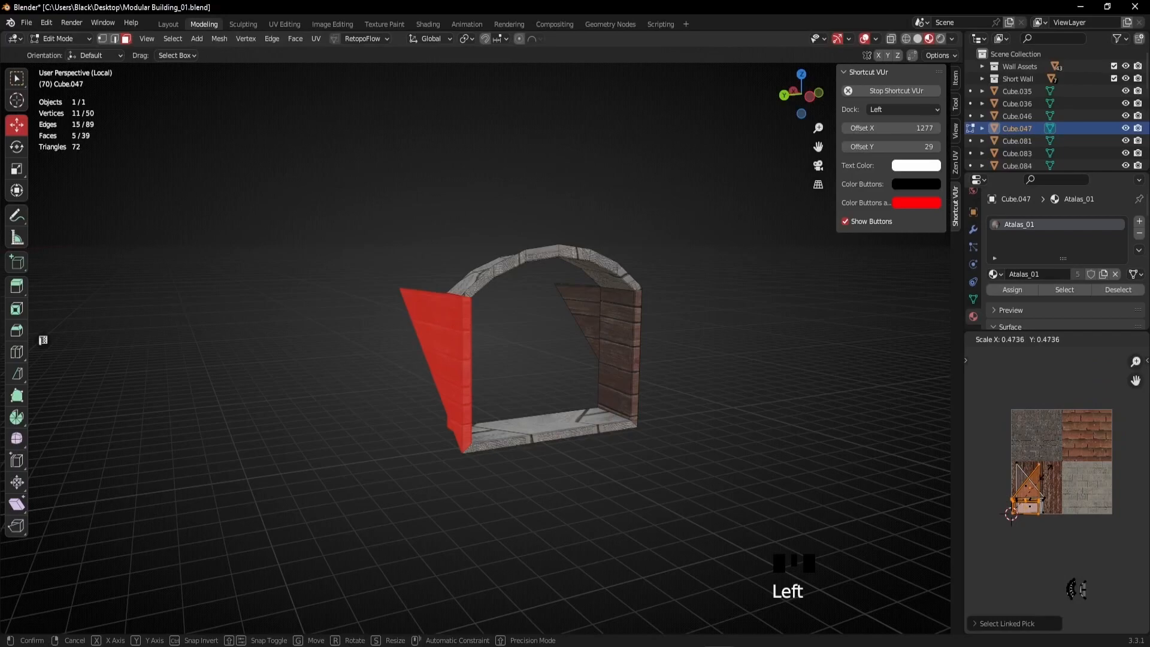
pyautogui.click(1077, 590)
pyautogui.scroll(5, 1034, 533)
pyautogui.moveTo(1058, 479); pyautogui.dragTo(1042, 476, button='middle')
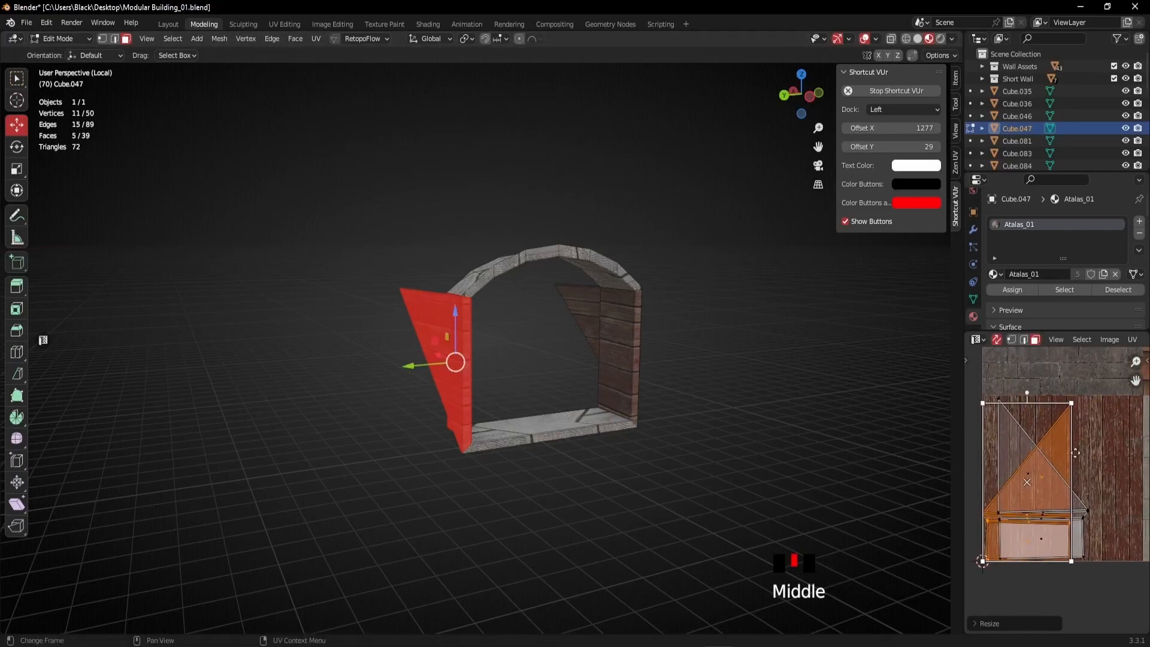
# Move the opposite side wall's island horizontally across the wood planks to the section's edge beside the stone blocks.
pyautogui.scroll(1, 1093, 526)
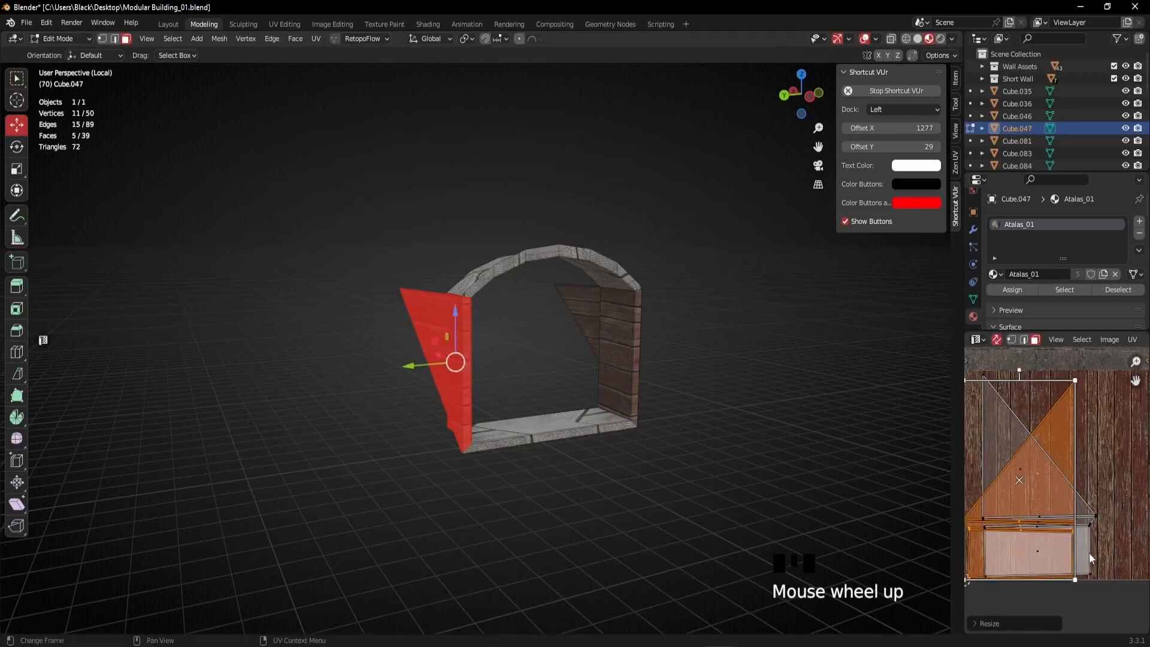
pyautogui.press('g')
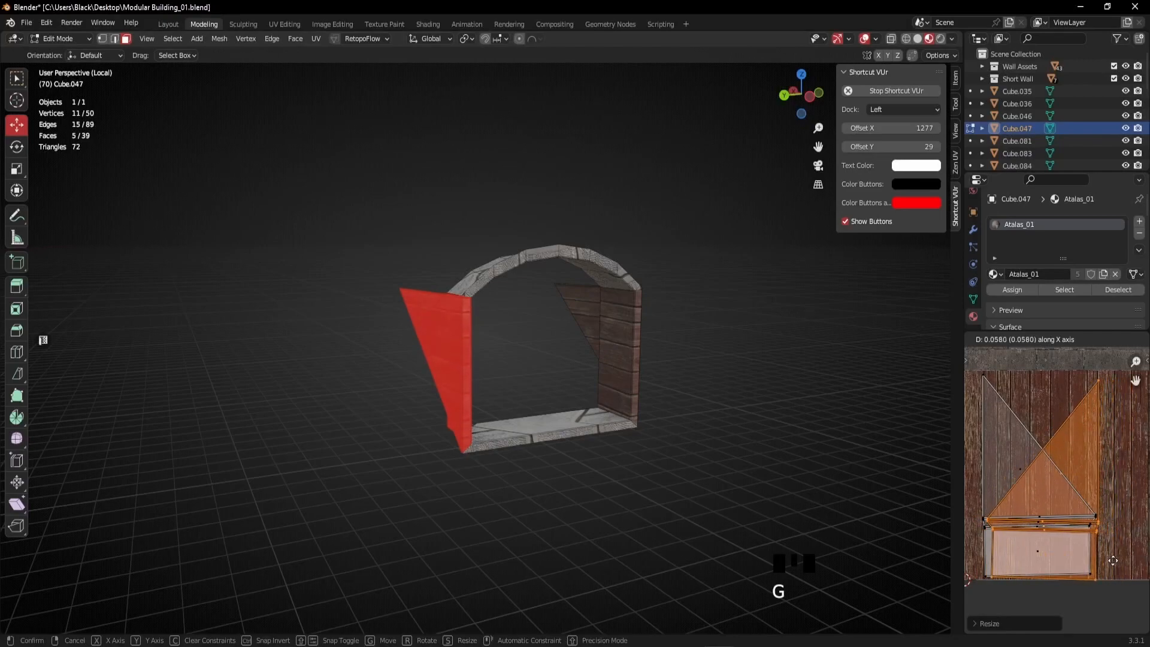
pyautogui.click(1112, 560)
pyautogui.moveTo(1108, 534); pyautogui.dragTo(1050, 472, button='middle')
pyautogui.scroll(-2, 1038, 512)
pyautogui.scroll(1, 1055, 444)
pyautogui.press('g')
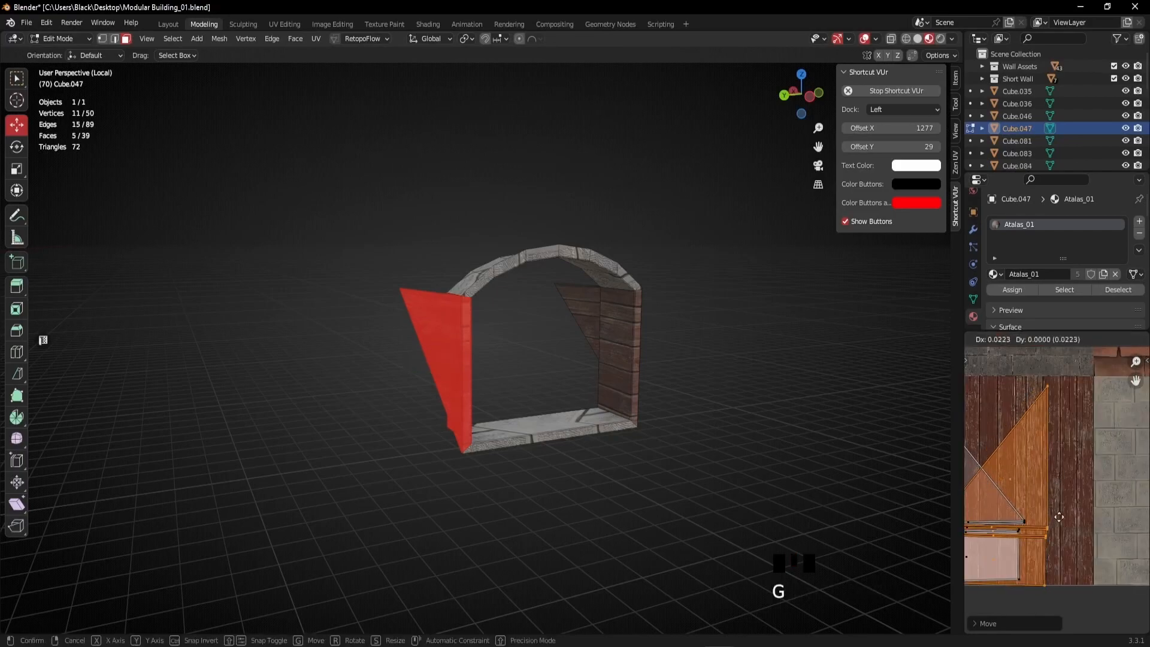
pyautogui.click(1102, 523)
# Shift the opposite side wall's island back along X by about -0.033 to align the plank seams on the wall.
pyautogui.moveTo(1042, 520); pyautogui.dragTo(1002, 509, button='middle')
pyautogui.scroll(1, 453, 318)
pyautogui.moveTo(453, 318); pyautogui.dragTo(527, 301, button='middle')
pyautogui.scroll(2, 527, 302)
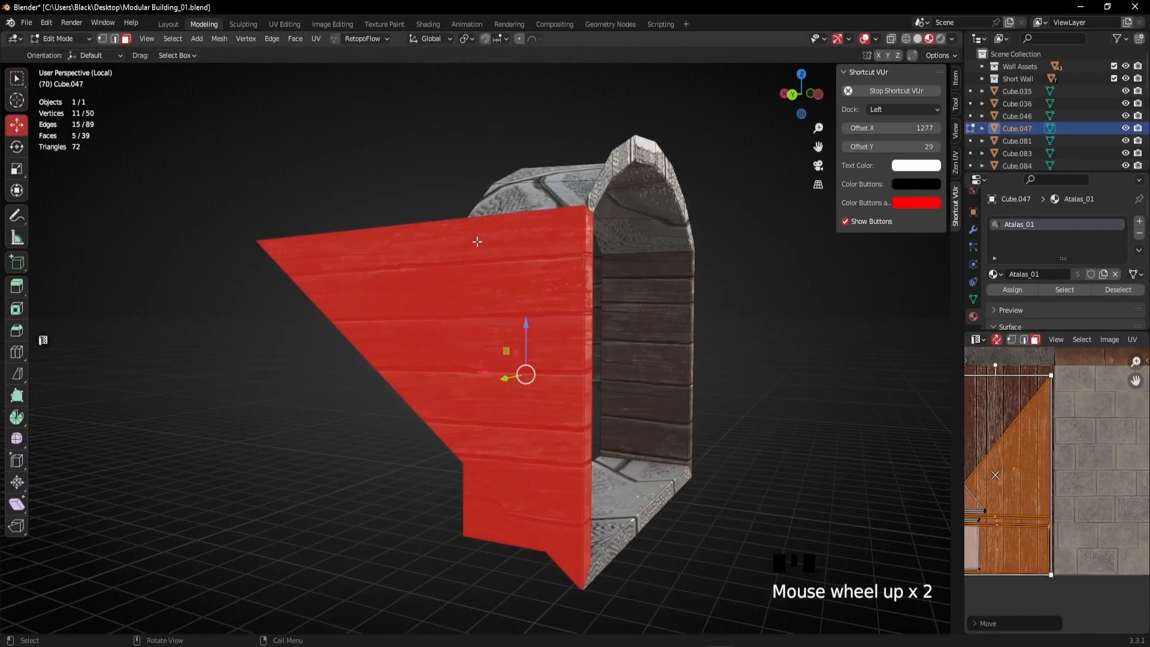
pyautogui.keyDown('shift'); pyautogui.moveTo(482, 244); pyautogui.dragTo(481, 310, button='middle'); pyautogui.keyUp('shift')
pyautogui.scroll(2, 481, 309)
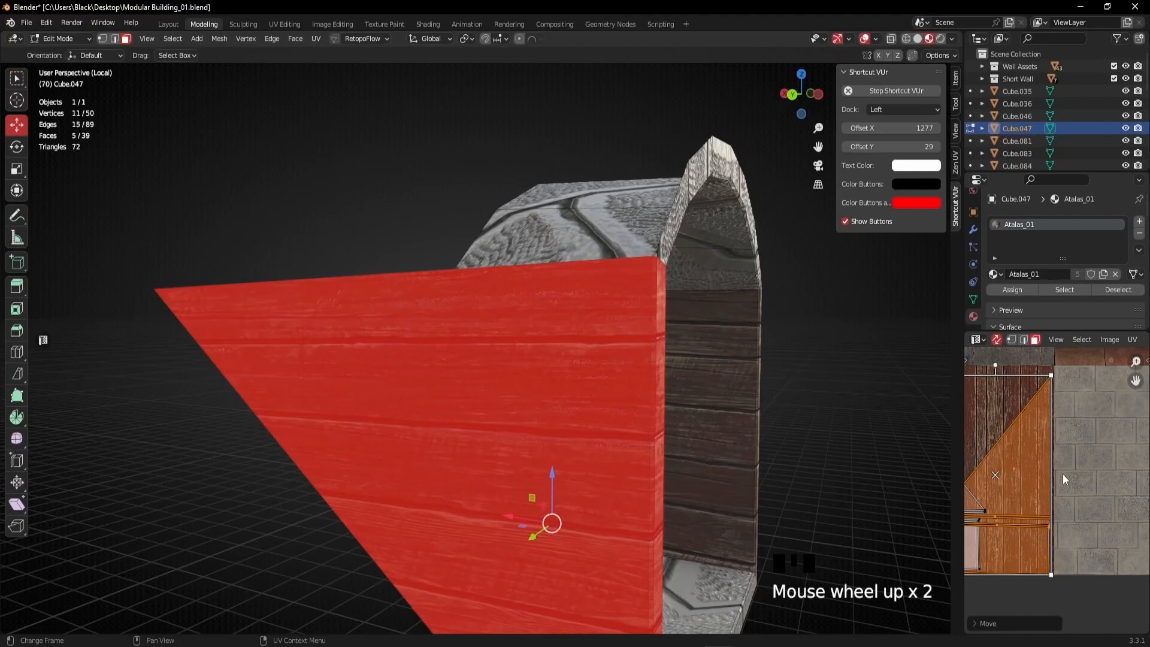
pyautogui.scroll(3, 1063, 473)
pyautogui.press('g')
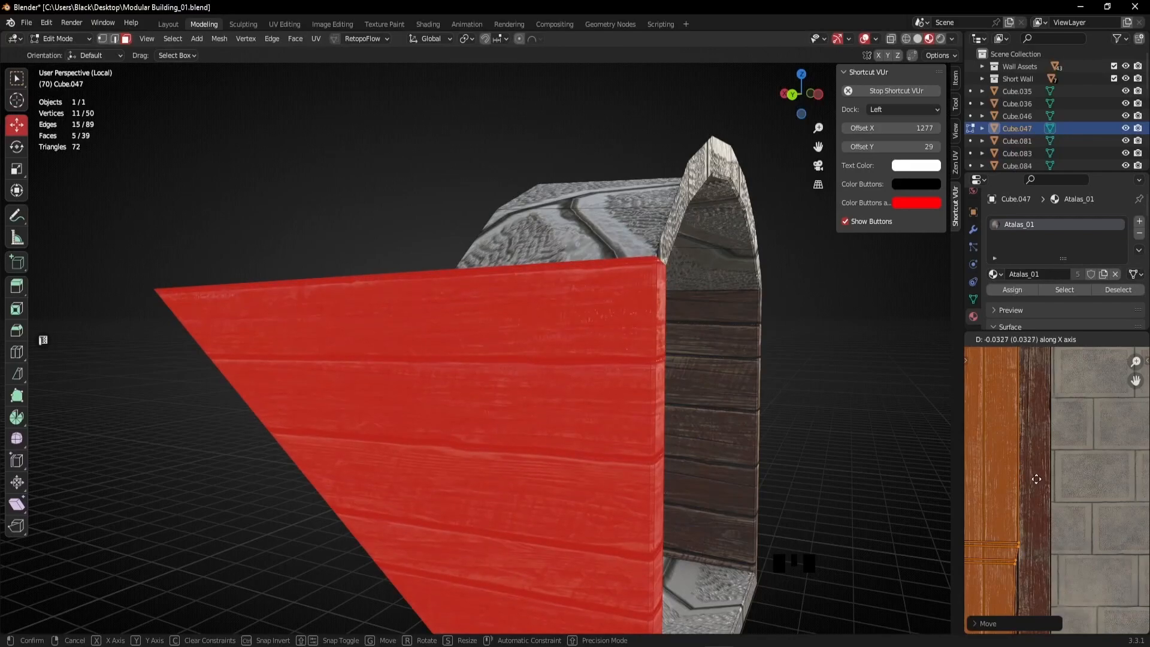
pyautogui.click(1035, 479)
pyautogui.scroll(-1, 727, 375)
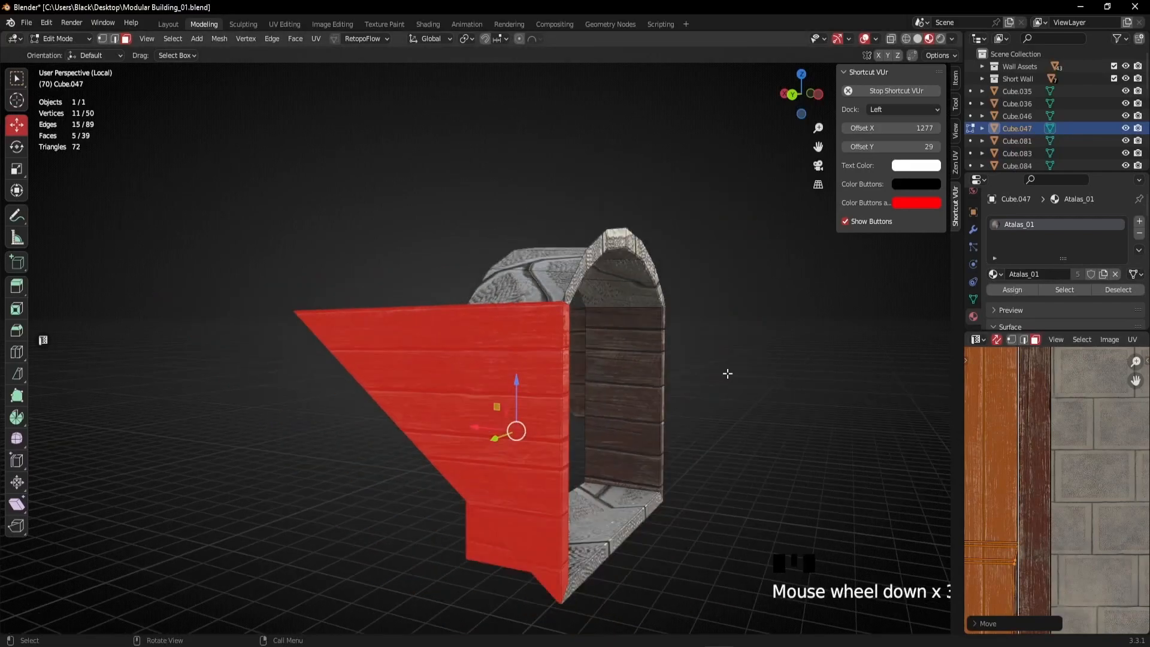
# Deselect the wall and return to Object Mode to examine both textured side walls of the window surround.
pyautogui.click(726, 374)
pyautogui.moveTo(490, 372); pyautogui.dragTo(465, 418, button='middle')
pyautogui.press('Tab')
pyautogui.scroll(-4, 479, 390)
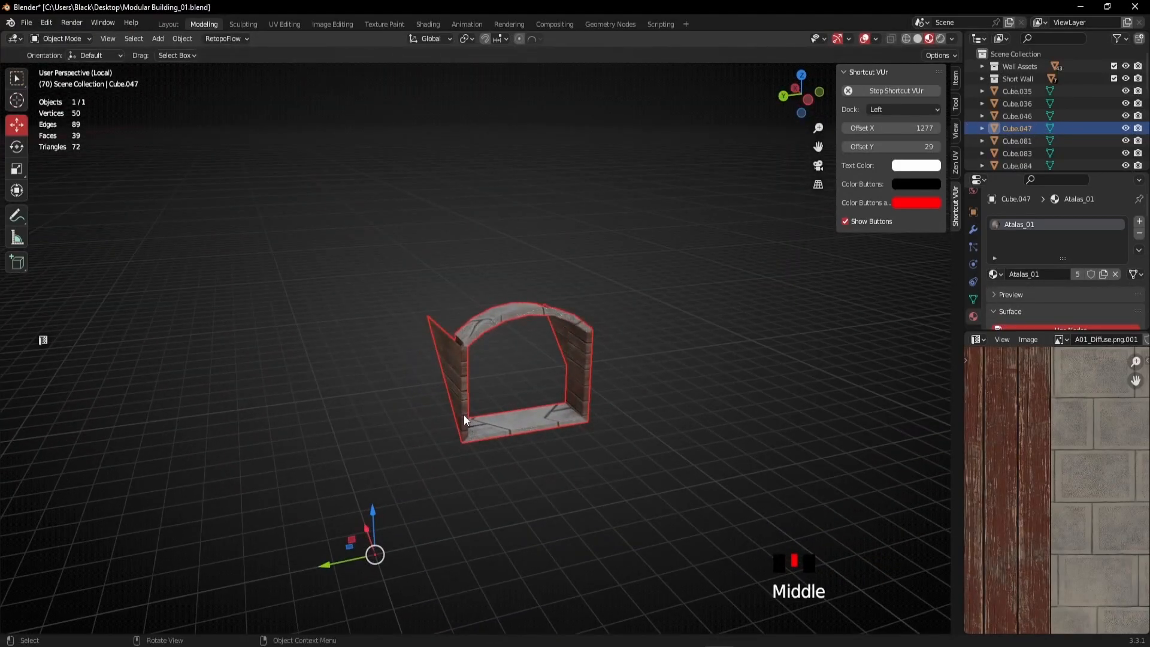
pyautogui.scroll(3, 569, 435)
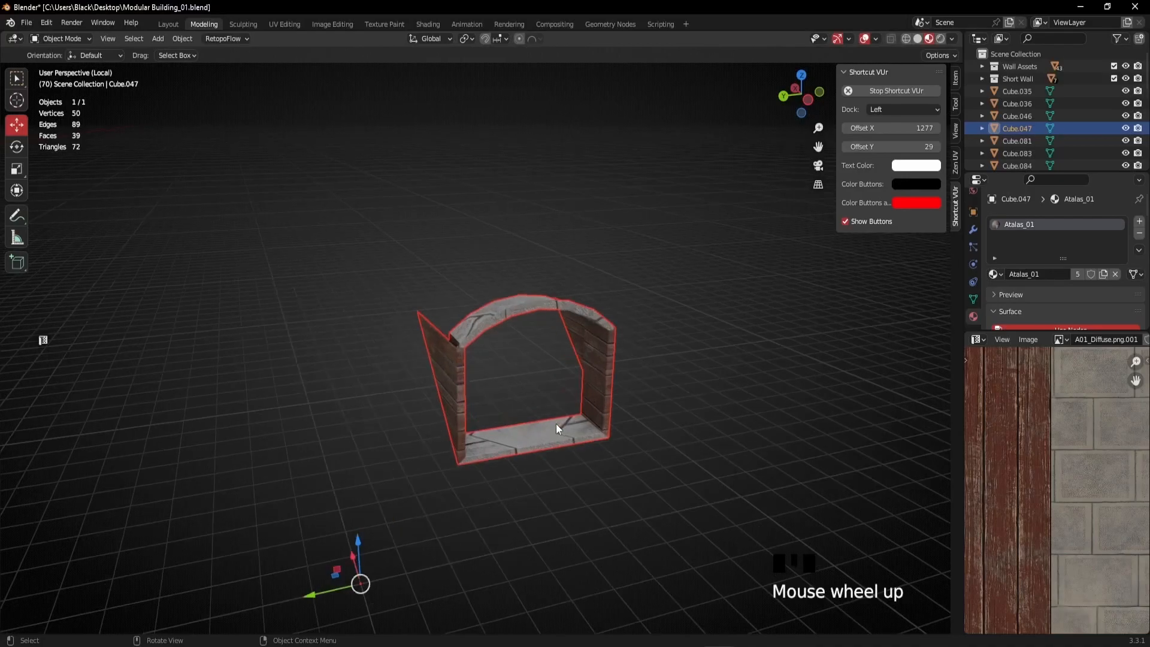
pyautogui.moveTo(543, 432); pyautogui.dragTo(634, 367, button='middle')
pyautogui.scroll(2, 536, 411)
pyautogui.scroll(-2, 496, 488)
# Enter Edit Mode, select the window surround's sill faces and unwrap them.
pyautogui.press('Tab')
pyautogui.press('l')
pyautogui.click(586, 464)
pyautogui.keyDown('ctrl'); pyautogui.click(600, 491); pyautogui.keyUp('ctrl')
pyautogui.press('u')
pyautogui.click(616, 350)
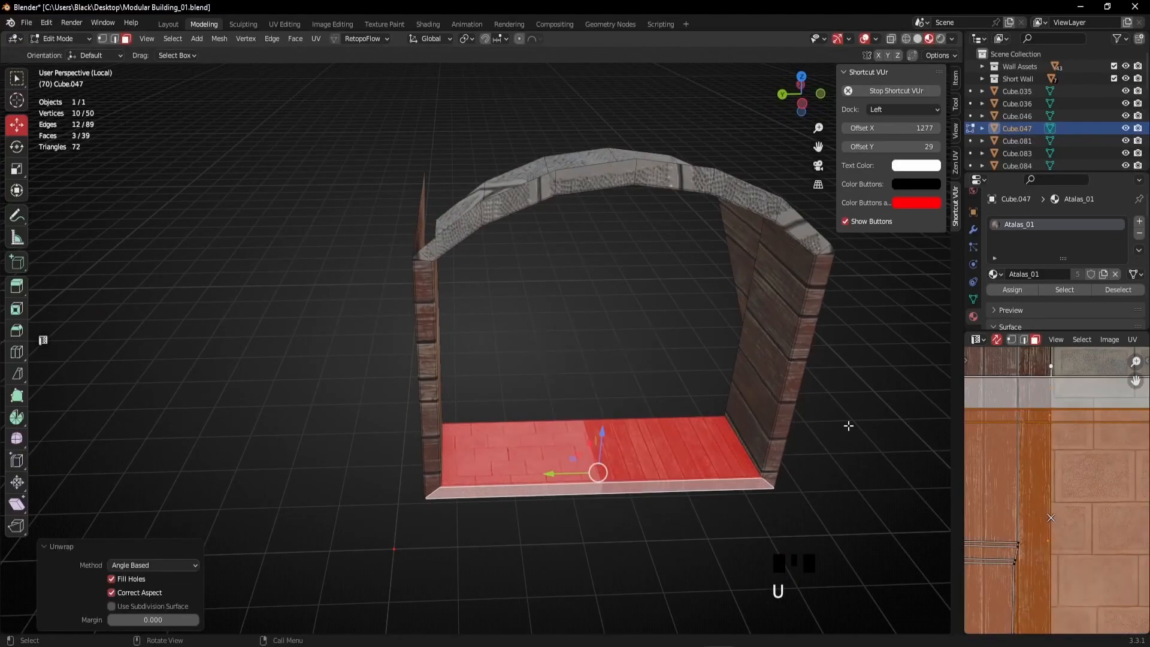
# Scale the sill's UV island down onto the wood plank section and pull its corner in from the stone blocks.
pyautogui.scroll(-8, 1072, 509)
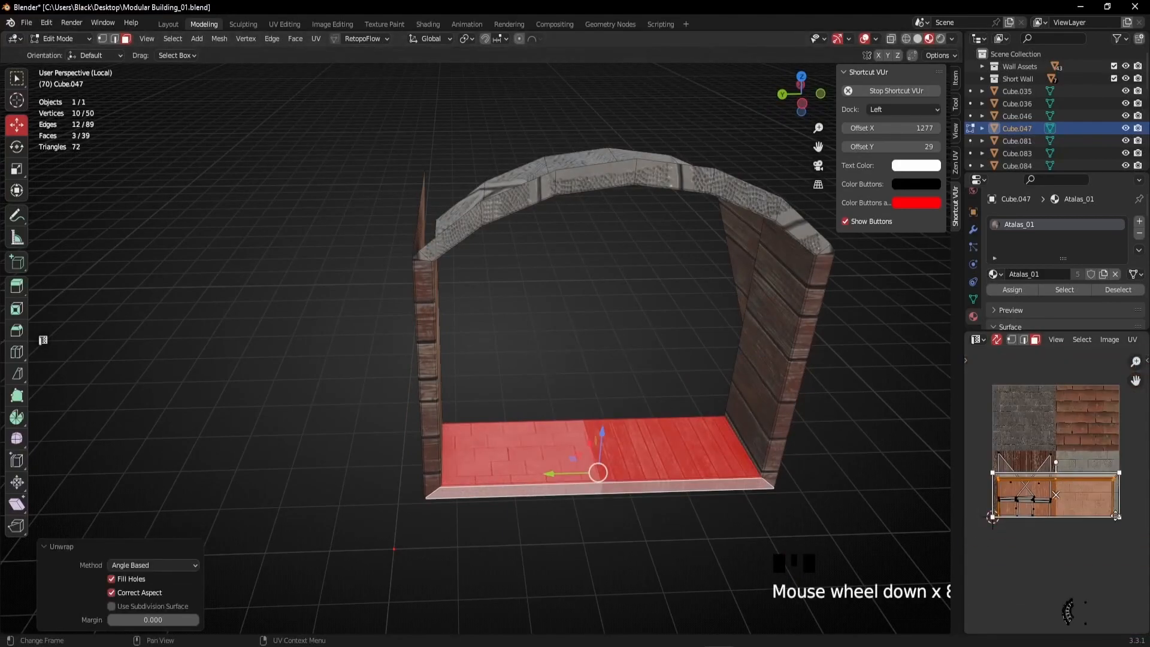
pyautogui.moveTo(1119, 517); pyautogui.dragTo(1057, 495)
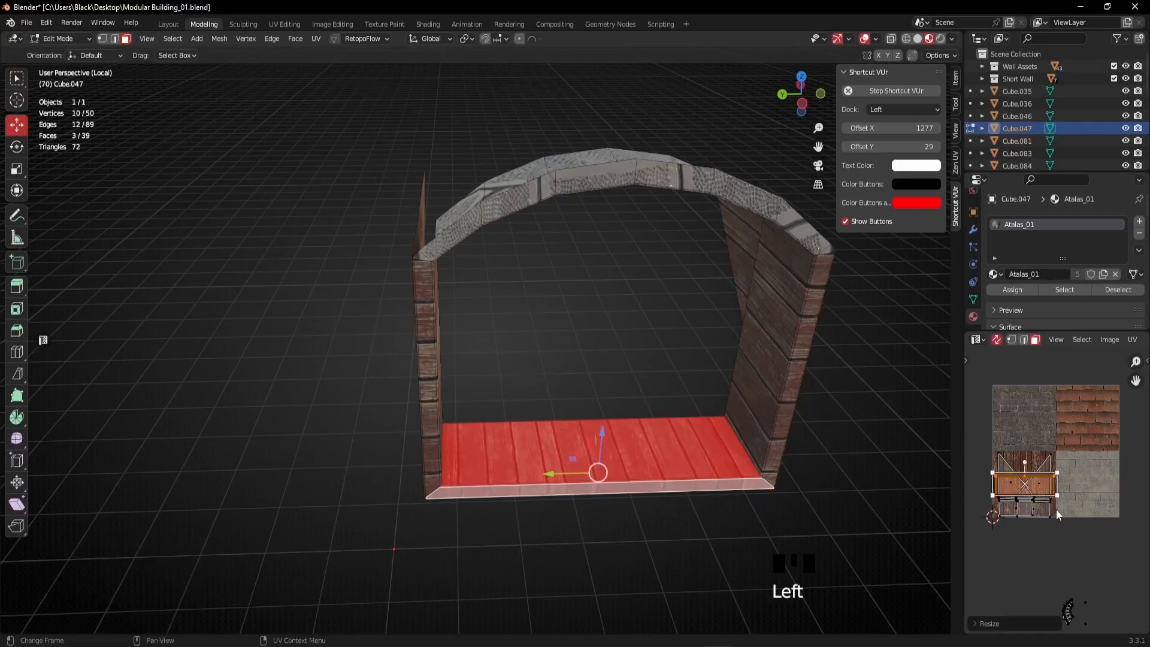
pyautogui.scroll(5, 1057, 491)
pyautogui.scroll(5, 1068, 505)
pyautogui.moveTo(1045, 535); pyautogui.dragTo(1027, 527)
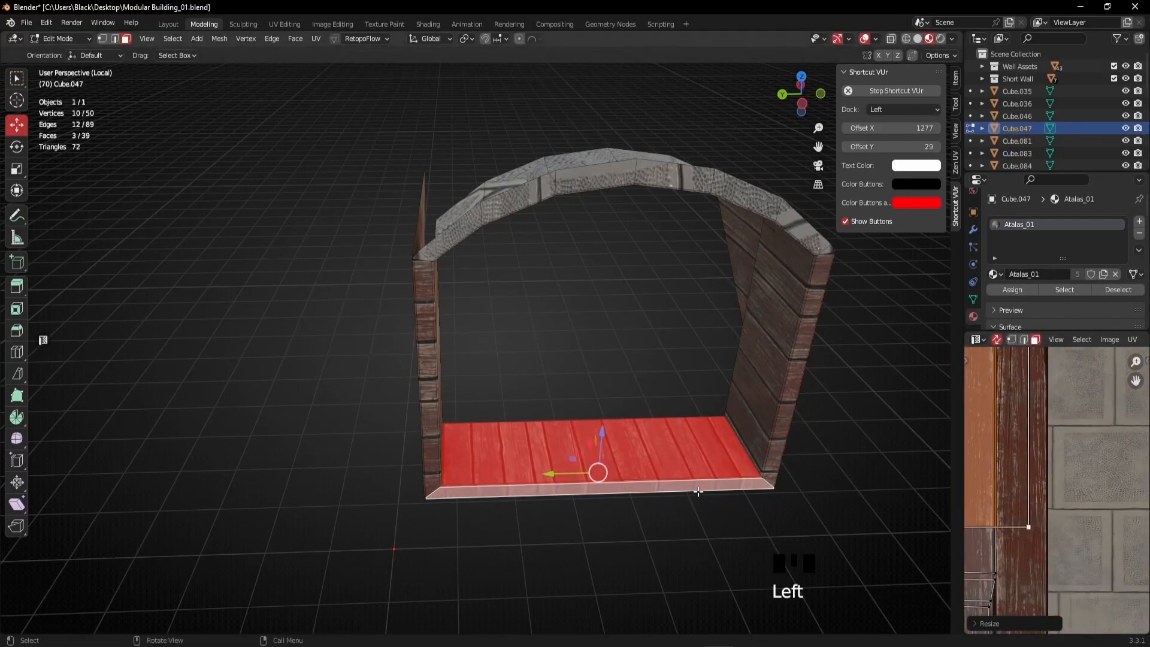
# Resize the sill's island from its opposite side to keep it within the wood planks, and check the sill's front corner.
pyautogui.scroll(-6, 1019, 461)
pyautogui.moveTo(1025, 465); pyautogui.dragTo(982, 512, button='middle')
pyautogui.scroll(6, 1040, 468)
pyautogui.moveTo(1002, 534); pyautogui.dragTo(1026, 533)
pyautogui.moveTo(910, 539); pyautogui.dragTo(908, 476, button='middle')
pyautogui.scroll(2, 883, 569)
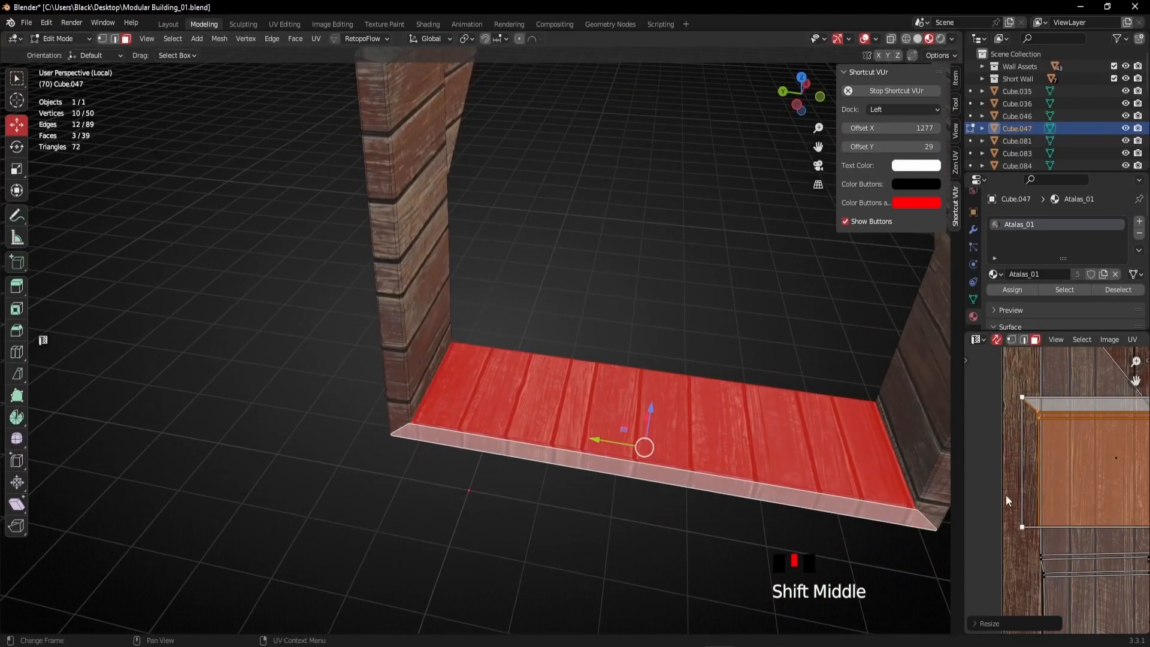
pyautogui.moveTo(1006, 500); pyautogui.dragTo(1144, 445, button='middle')
pyautogui.moveTo(1004, 351); pyautogui.dragTo(1063, 508, button='middle')
pyautogui.scroll(1, 1027, 462)
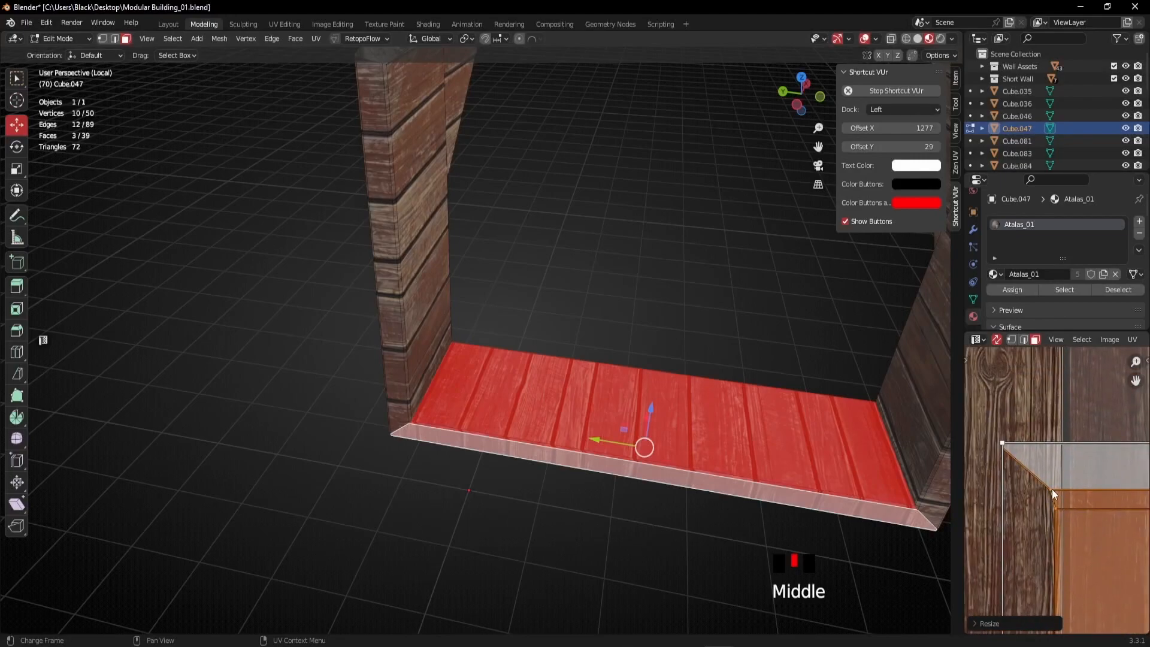
pyautogui.moveTo(905, 459); pyautogui.dragTo(489, 431, button='middle')
pyautogui.scroll(2, 479, 431)
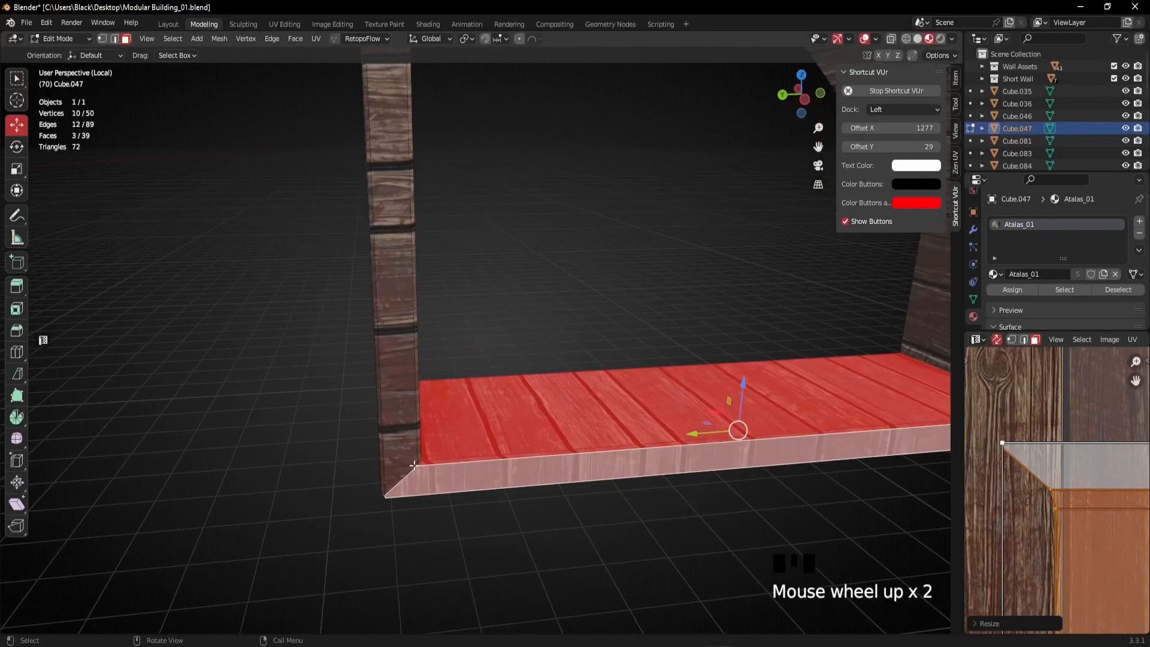
# Select the sill's front face and nudge its UVs slightly along X to line up its plank seams with the top.
pyautogui.click(411, 474)
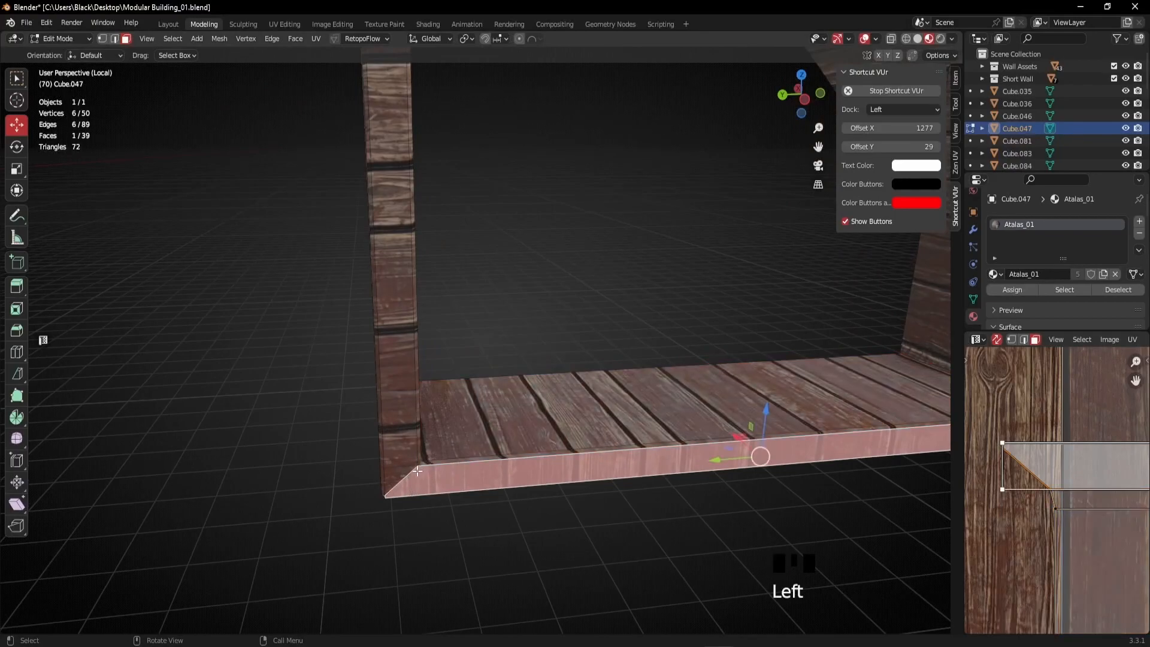
pyautogui.moveTo(386, 490); pyautogui.dragTo(454, 447, button='middle')
pyautogui.scroll(4, 490, 450)
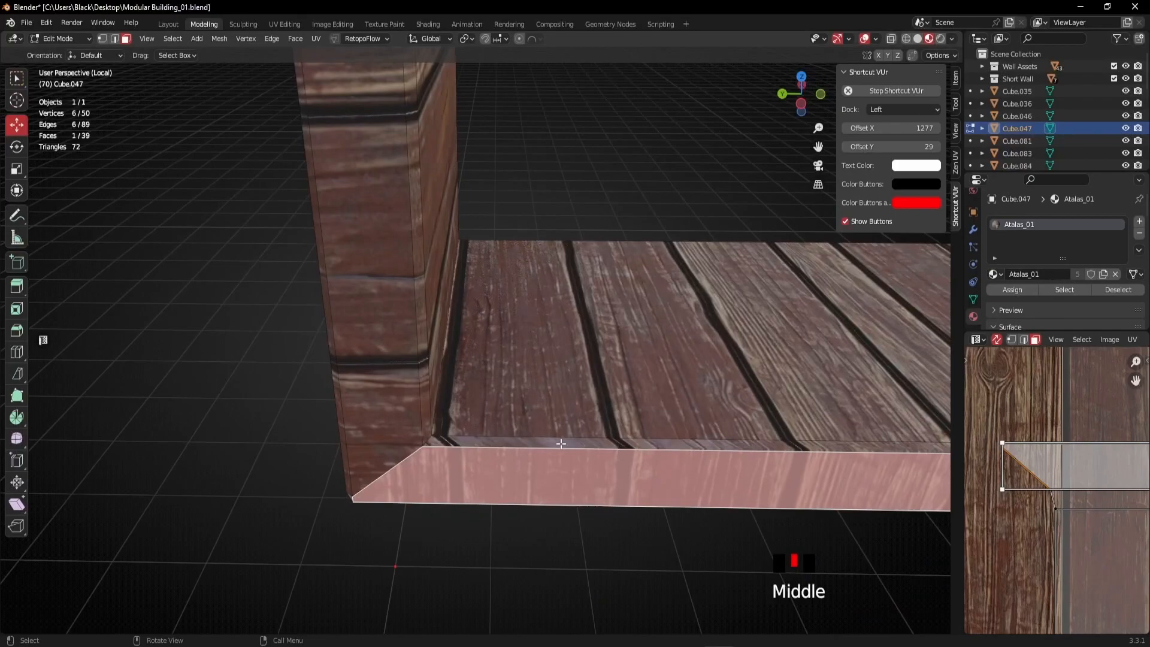
pyautogui.scroll(-1, 1102, 470)
pyautogui.moveTo(1111, 469); pyautogui.dragTo(1099, 468, button='middle')
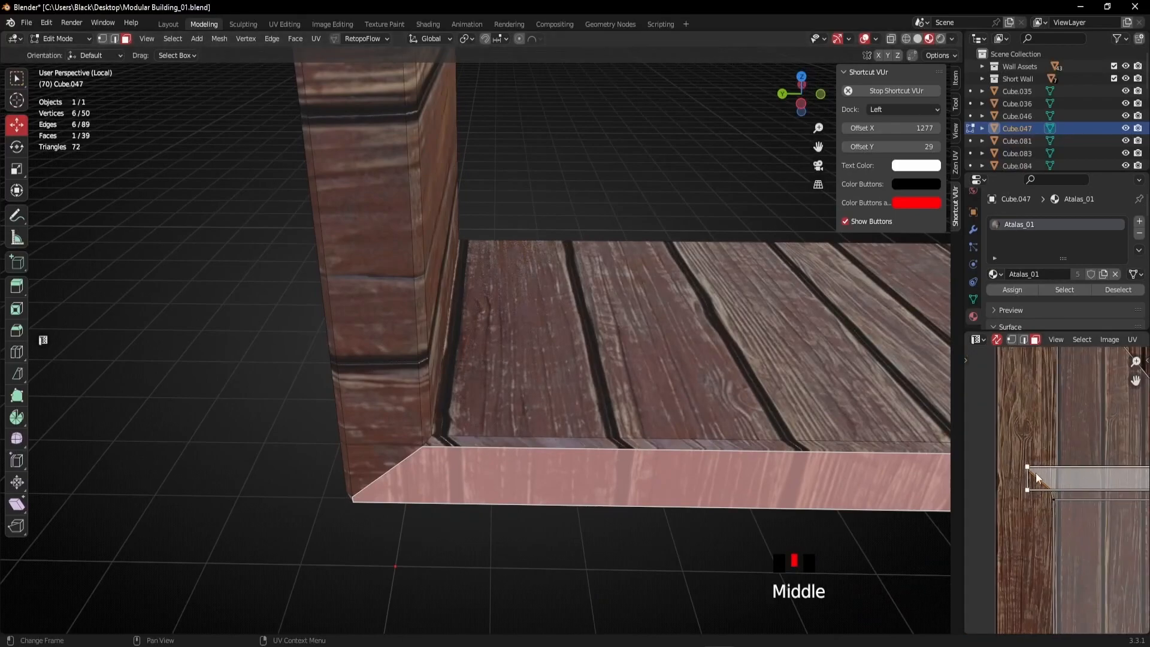
pyautogui.press('g')
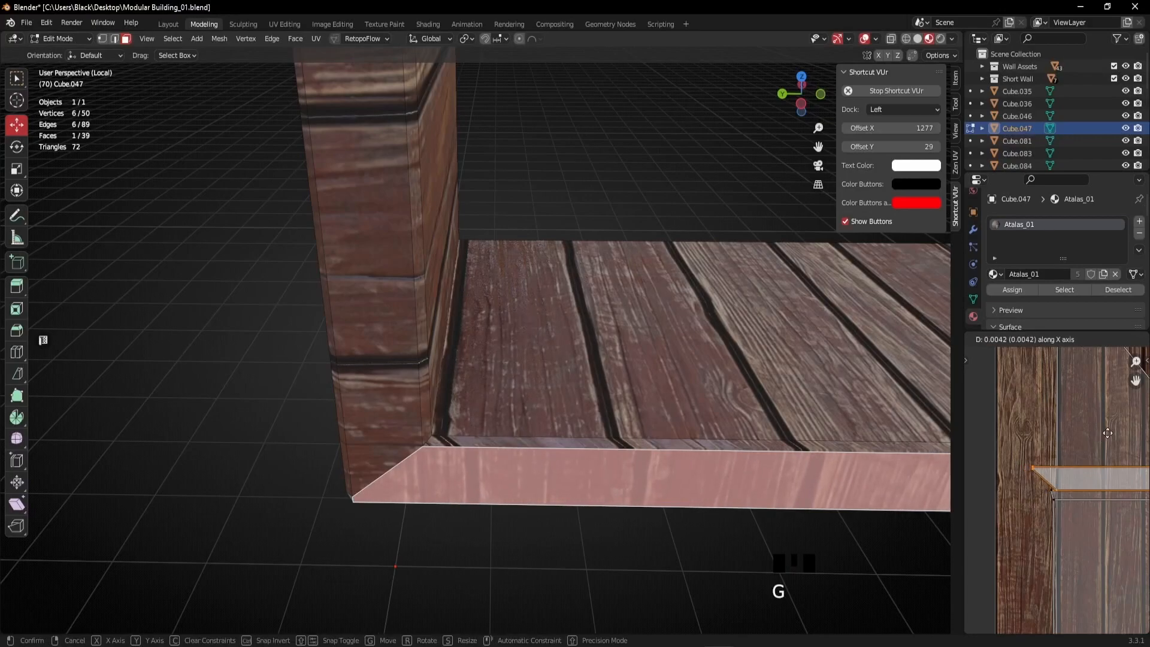
pyautogui.click(1101, 436)
pyautogui.scroll(-1, 1050, 497)
pyautogui.moveTo(1077, 518)
pyautogui.mouseDown(button='middle')
pyautogui.moveTo(1003, 503)
pyautogui.moveTo(1062, 502)
pyautogui.mouseUp(button='middle')
pyautogui.scroll(-1, 1066, 500)
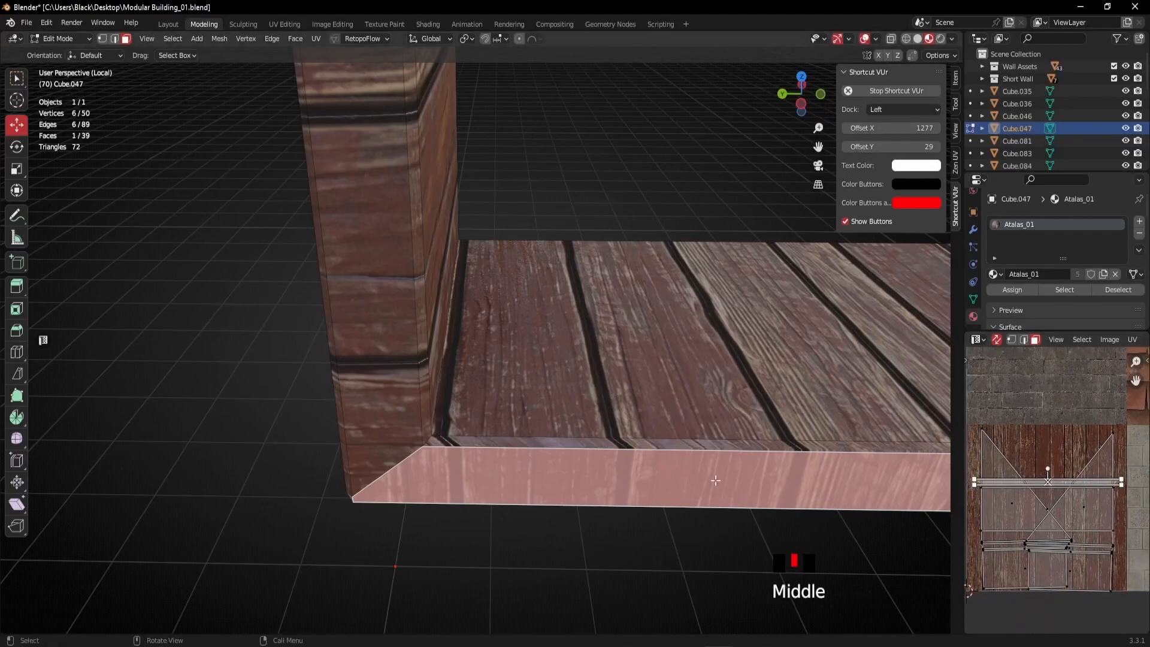
pyautogui.scroll(-2, 633, 450)
pyautogui.scroll(-2, 675, 460)
# Select the row of faces along the underside of the window surround's arch.
pyautogui.click(719, 437)
pyautogui.scroll(-1, 657, 375)
pyautogui.moveTo(657, 376); pyautogui.dragTo(547, 354, button='middle')
pyautogui.scroll(1, 623, 375)
pyautogui.moveTo(547, 354); pyautogui.dragTo(538, 352, button='middle')
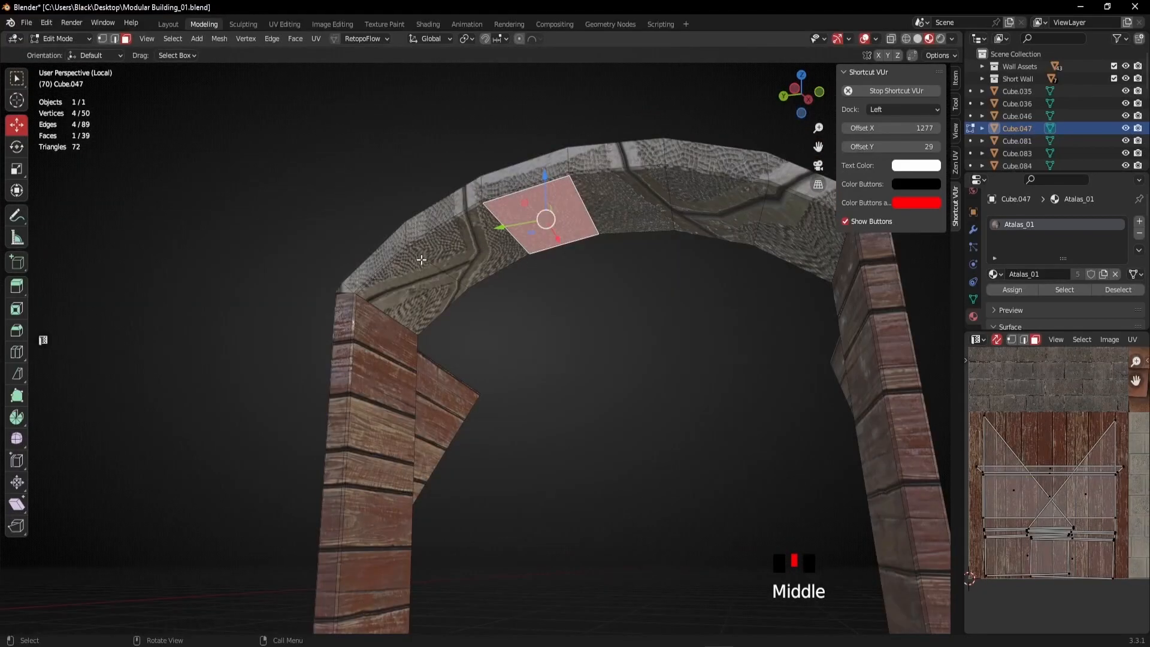
pyautogui.moveTo(527, 238); pyautogui.dragTo(575, 222, button='middle')
pyautogui.click(592, 213)
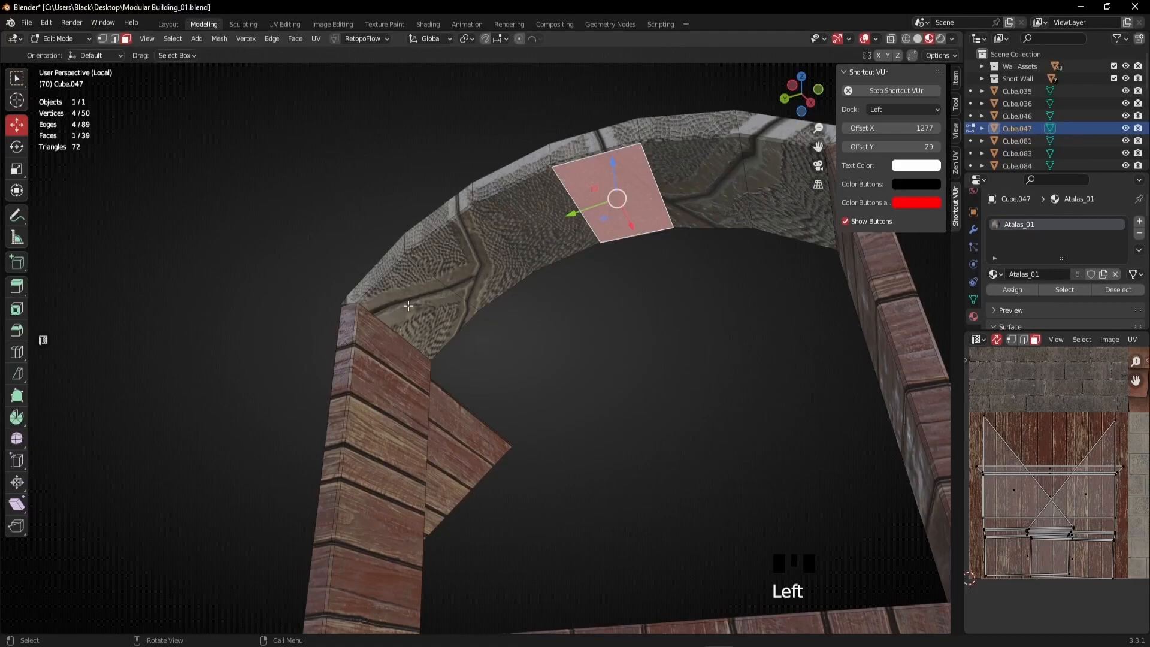
pyautogui.scroll(-1, 483, 341)
pyautogui.moveTo(482, 342); pyautogui.dragTo(442, 300, button='middle')
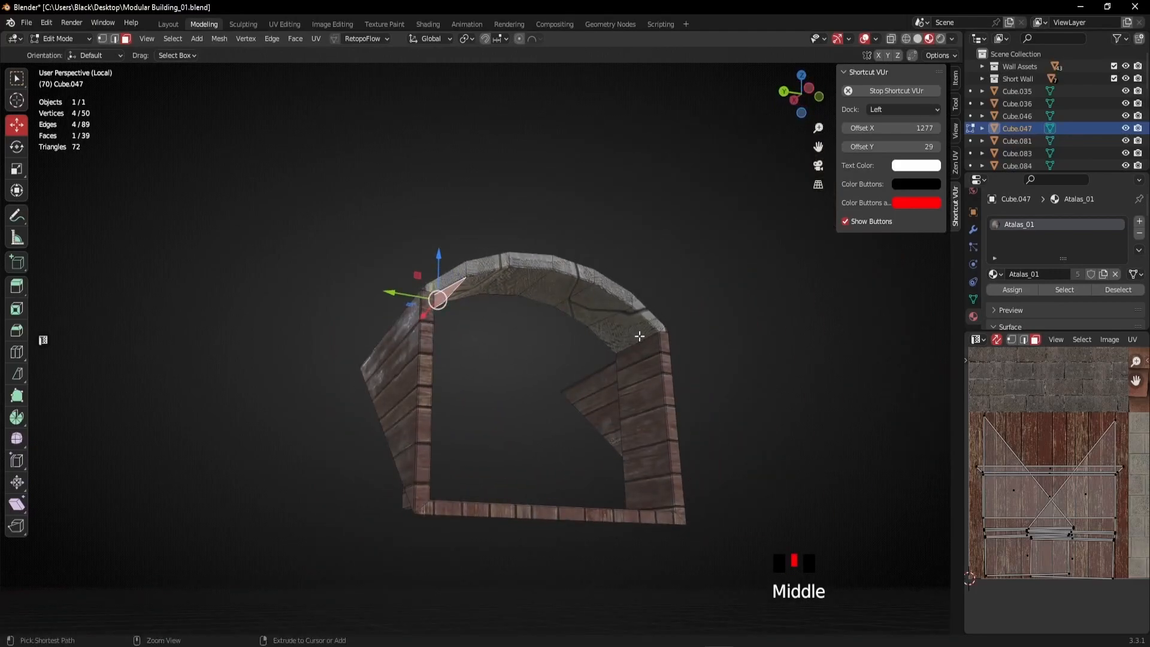
pyautogui.keyDown('ctrl'); pyautogui.click(624, 336); pyautogui.keyUp('ctrl')
pyautogui.moveTo(624, 336); pyautogui.dragTo(655, 301, button='middle')
pyautogui.scroll(2, 655, 301)
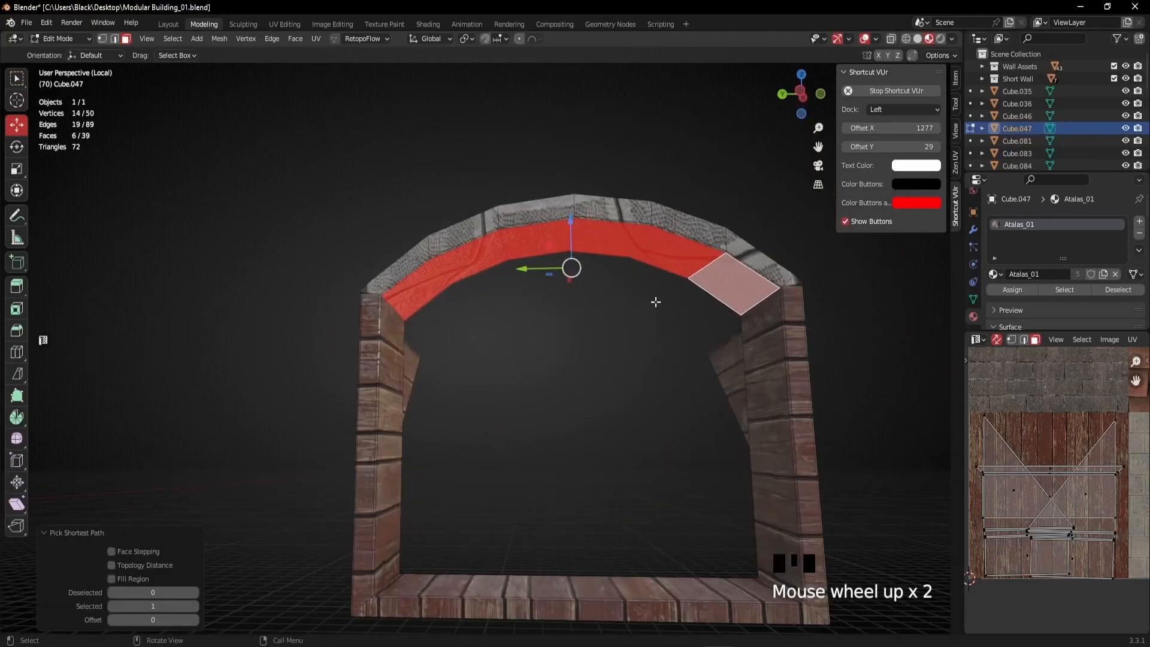
# Add the arch's front faces, narrow bevel strip and small end triangles to the face selection.
pyautogui.keyDown('ctrl'); pyautogui.click(772, 265); pyautogui.keyUp('ctrl')
pyautogui.keyDown('ctrl'); pyautogui.click(404, 262); pyautogui.keyUp('ctrl')
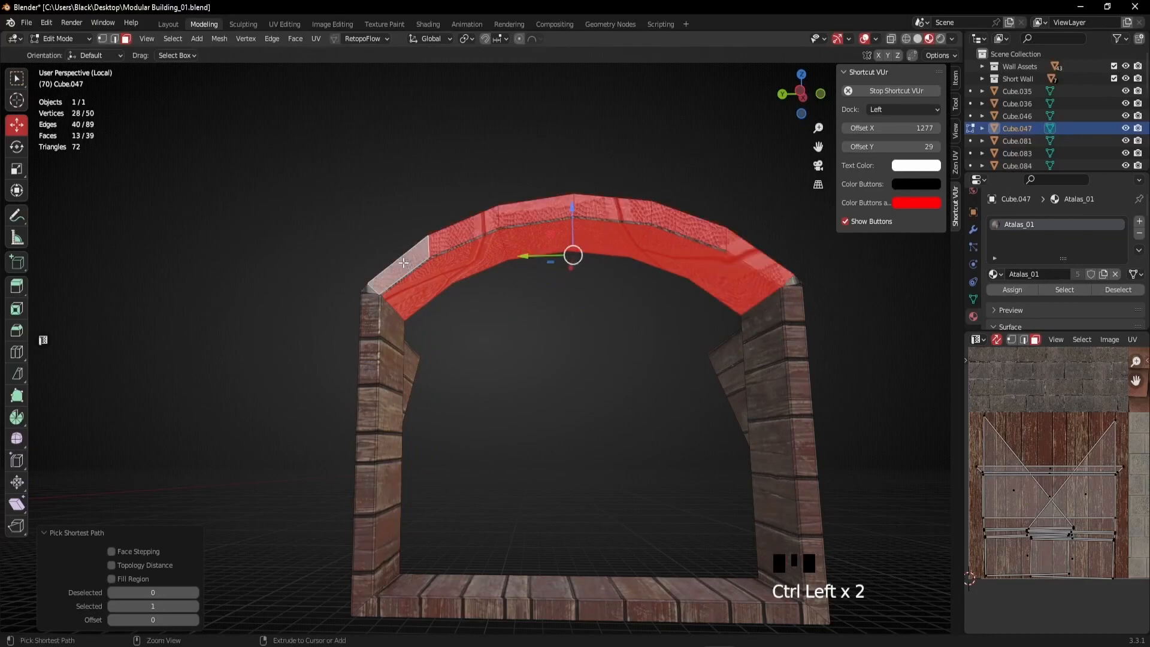
pyautogui.scroll(4, 389, 279)
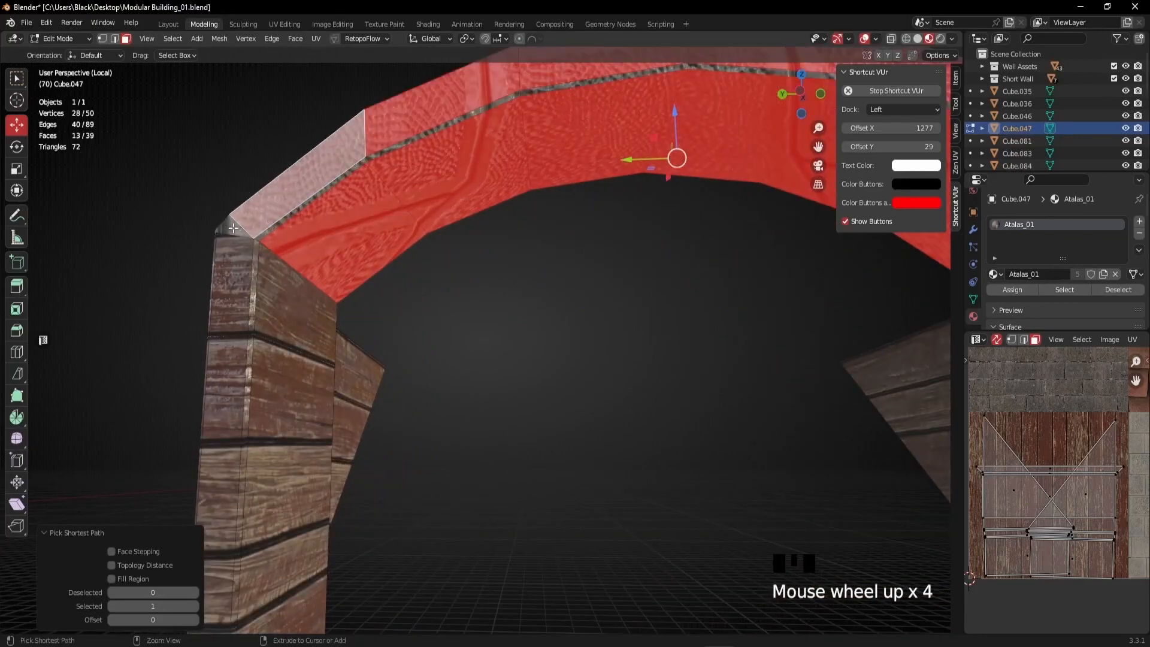
pyautogui.keyDown('ctrl'); pyautogui.click(234, 228); pyautogui.keyUp('ctrl')
pyautogui.keyDown('ctrl'); pyautogui.click(298, 207); pyautogui.keyUp('ctrl')
pyautogui.scroll(-3, 726, 253)
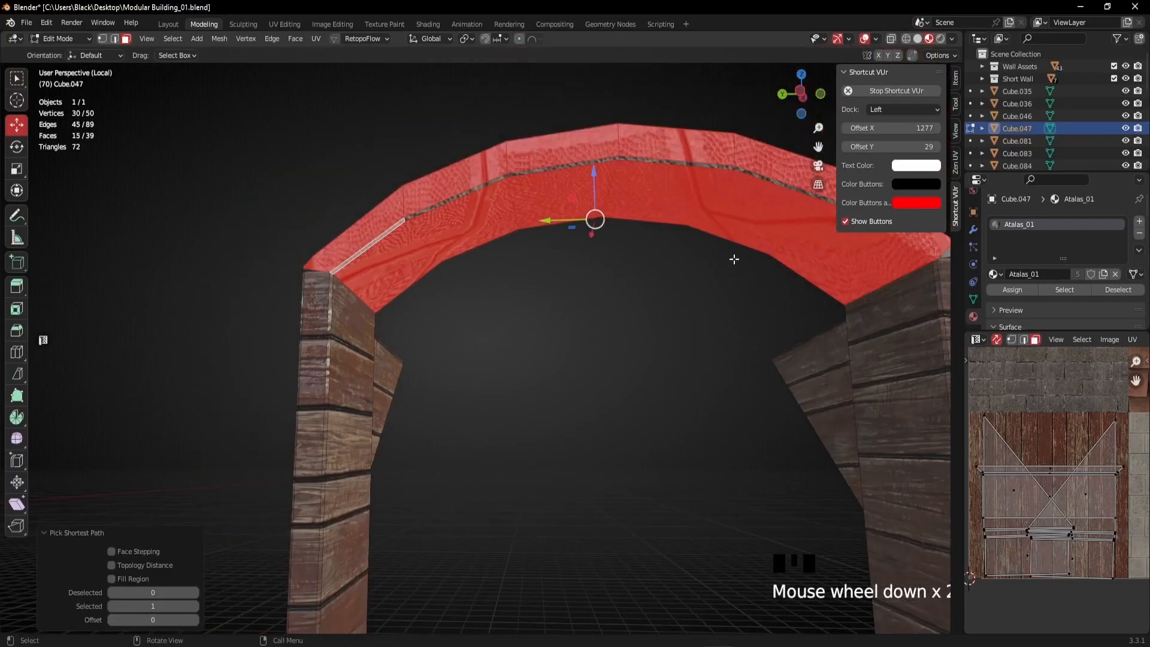
pyautogui.moveTo(746, 262); pyautogui.dragTo(672, 372, button='middle')
pyautogui.keyDown('ctrl'); pyautogui.click(757, 231); pyautogui.keyUp('ctrl')
pyautogui.keyDown('ctrl'); pyautogui.click(664, 357); pyautogui.keyUp('ctrl')
pyautogui.moveTo(557, 401); pyautogui.dragTo(632, 363, button='middle')
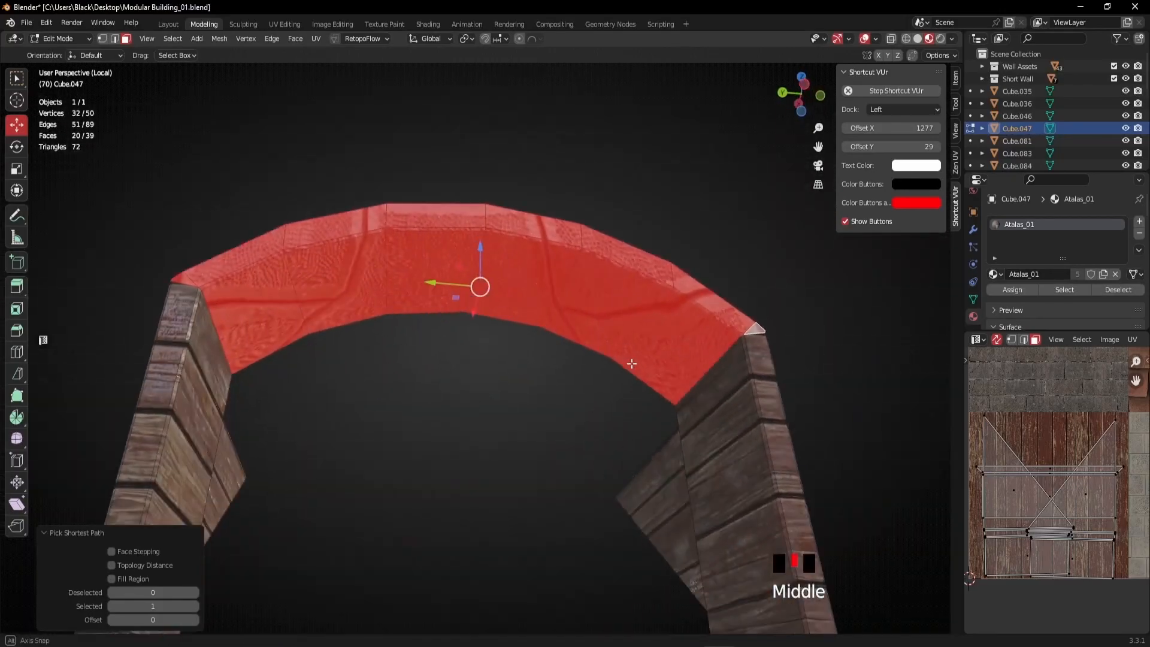
# Unwrap the selected arch faces and rotate their UV island about 90 degrees so it lies horizontally.
pyautogui.scroll(-2, 465, 334)
pyautogui.press('u')
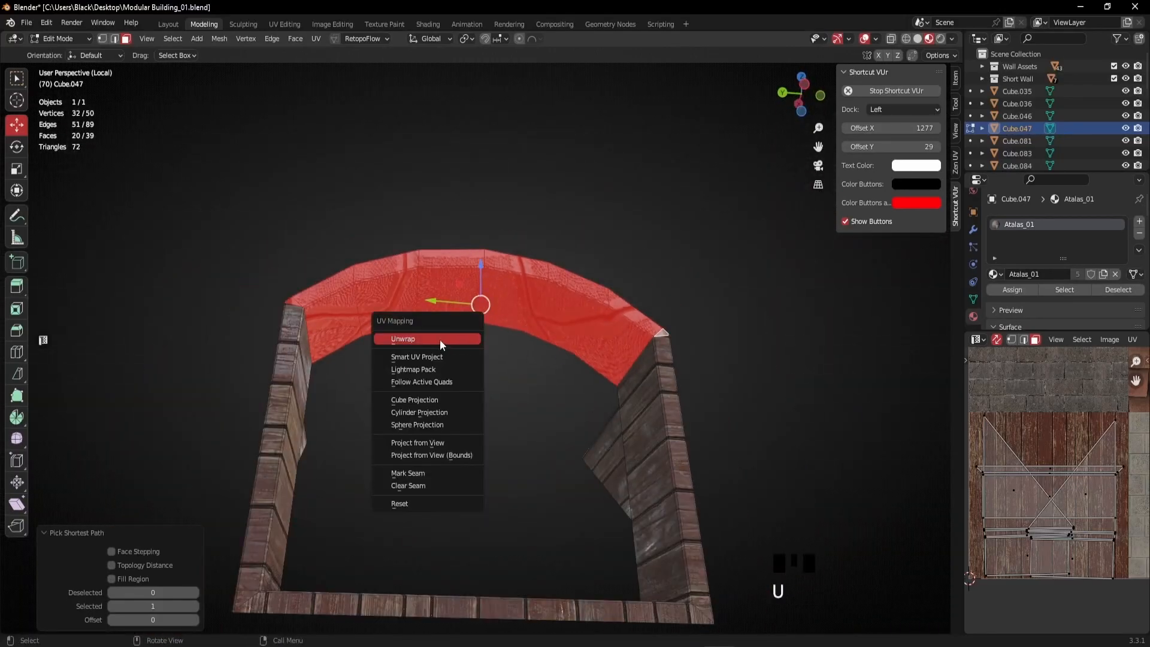
pyautogui.click(440, 340)
pyautogui.scroll(-4, 1090, 488)
pyautogui.scroll(2, 1047, 484)
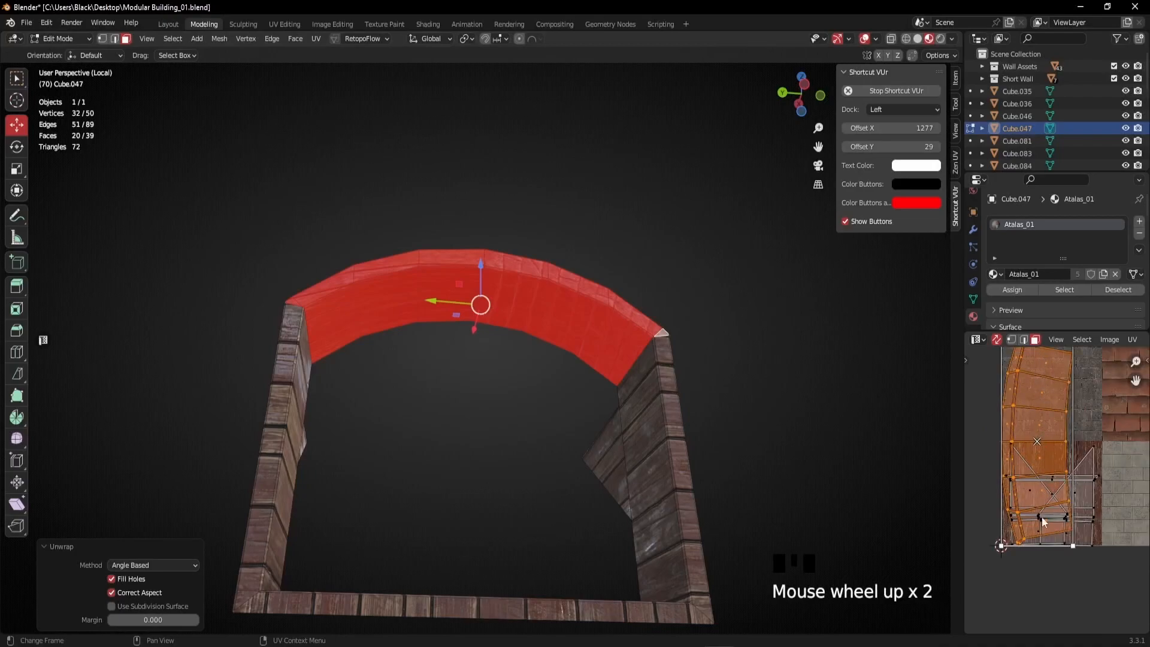
pyautogui.scroll(-3, 1043, 520)
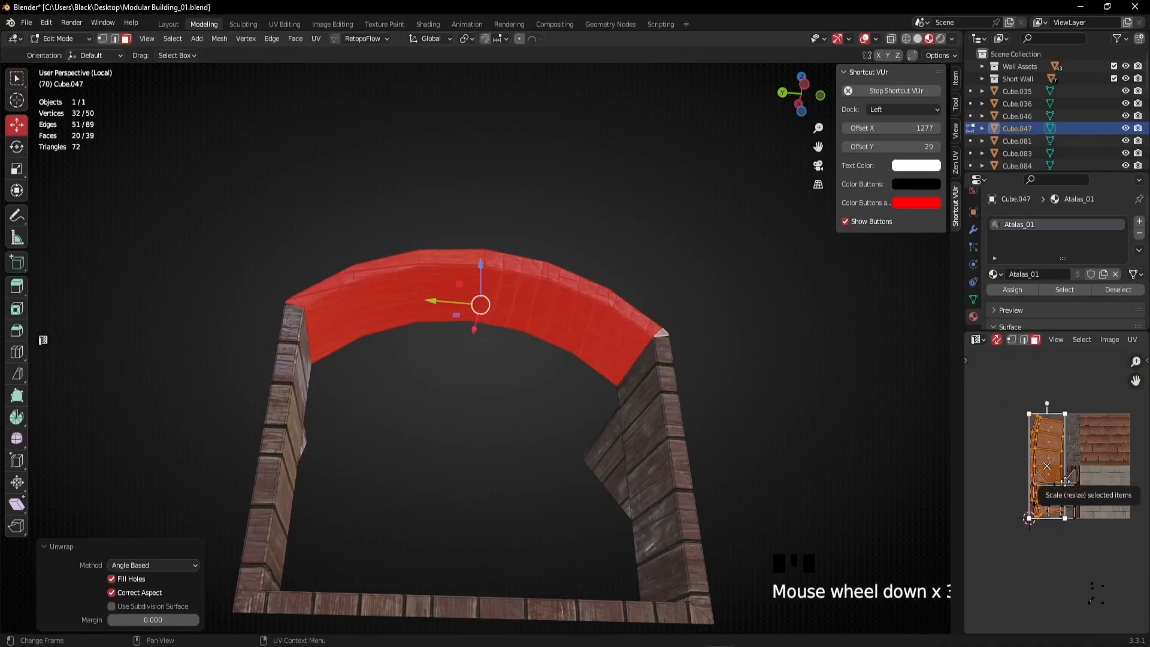
pyautogui.scroll(1, 1086, 465)
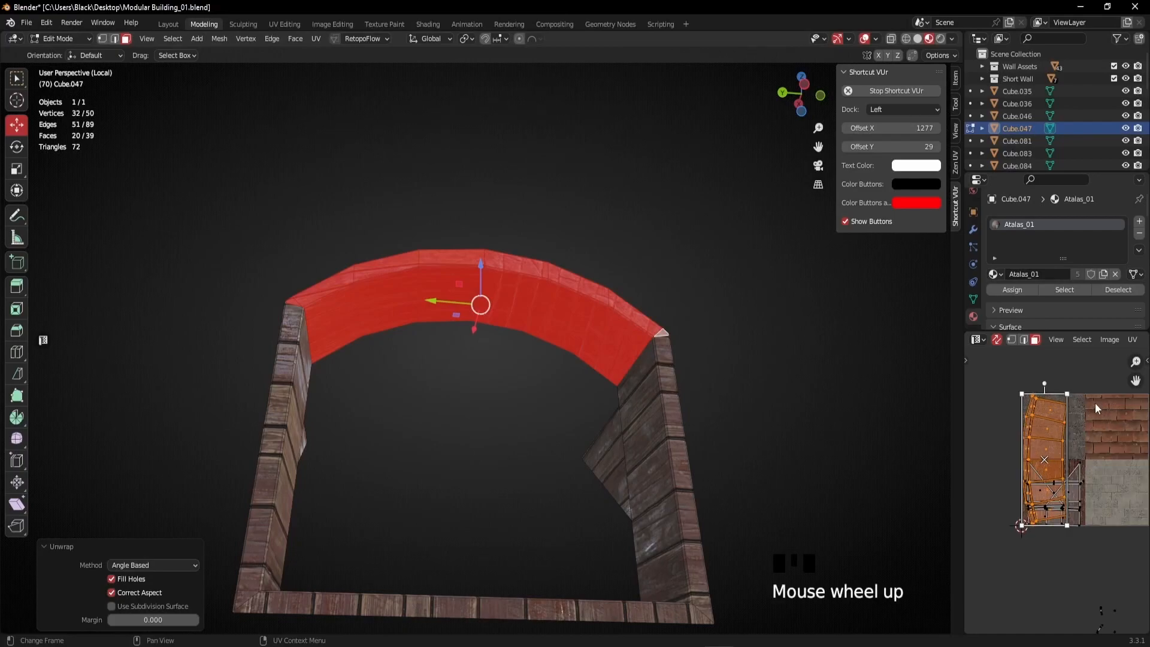
pyautogui.press('r')
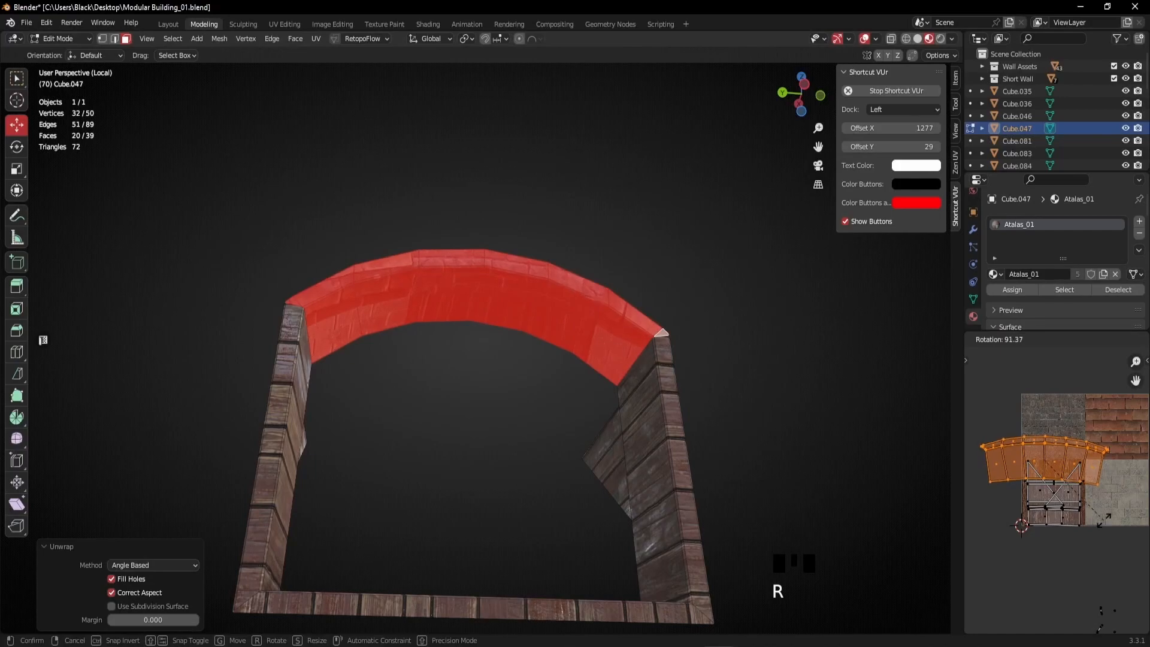
pyautogui.click(1120, 488)
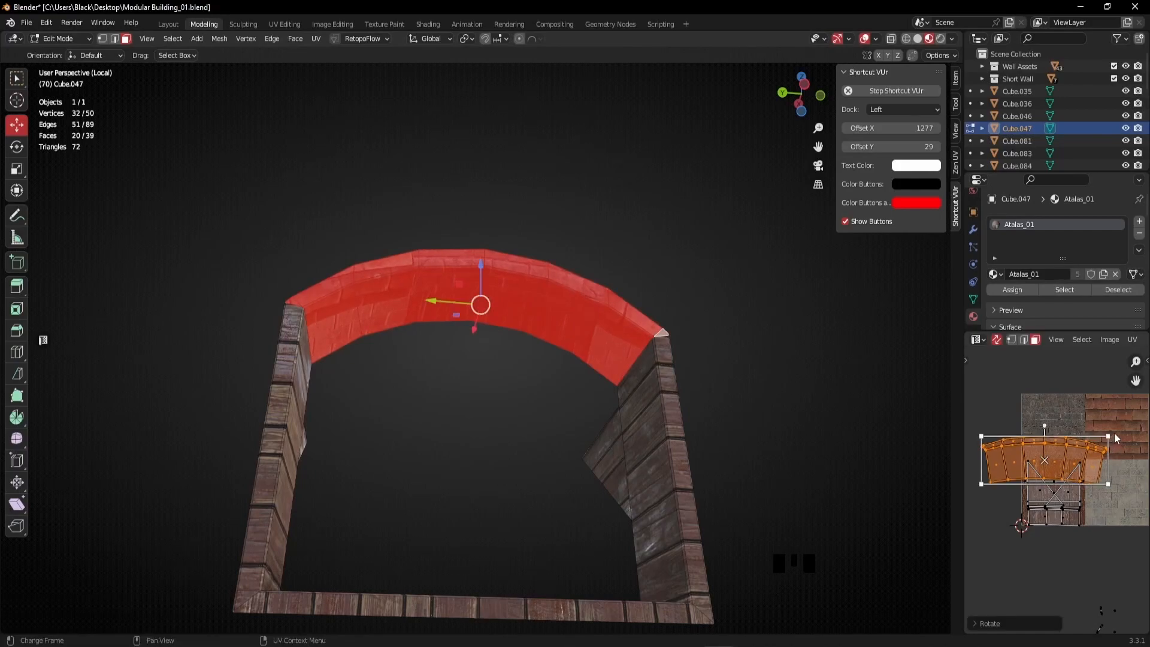
# Scale the arch's UV island down to about 0.52 and move it onto the wood planks of the atlas.
pyautogui.press('s')
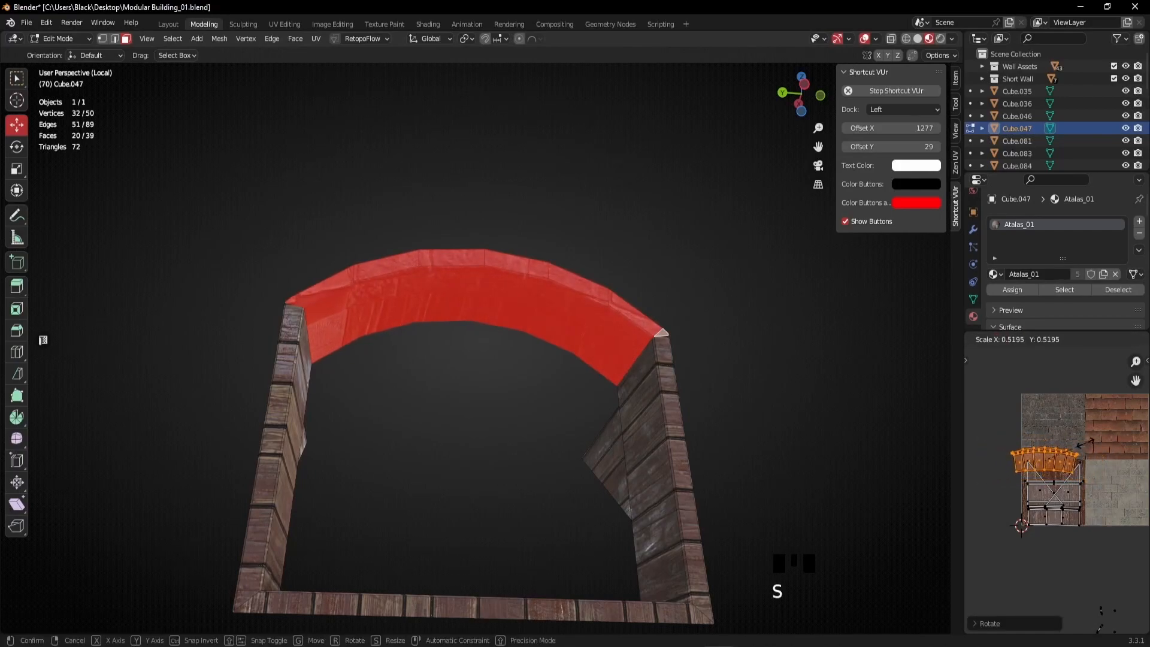
pyautogui.click(1084, 443)
pyautogui.moveTo(1068, 501); pyautogui.dragTo(1049, 526, button='middle')
pyautogui.scroll(2, 1053, 492)
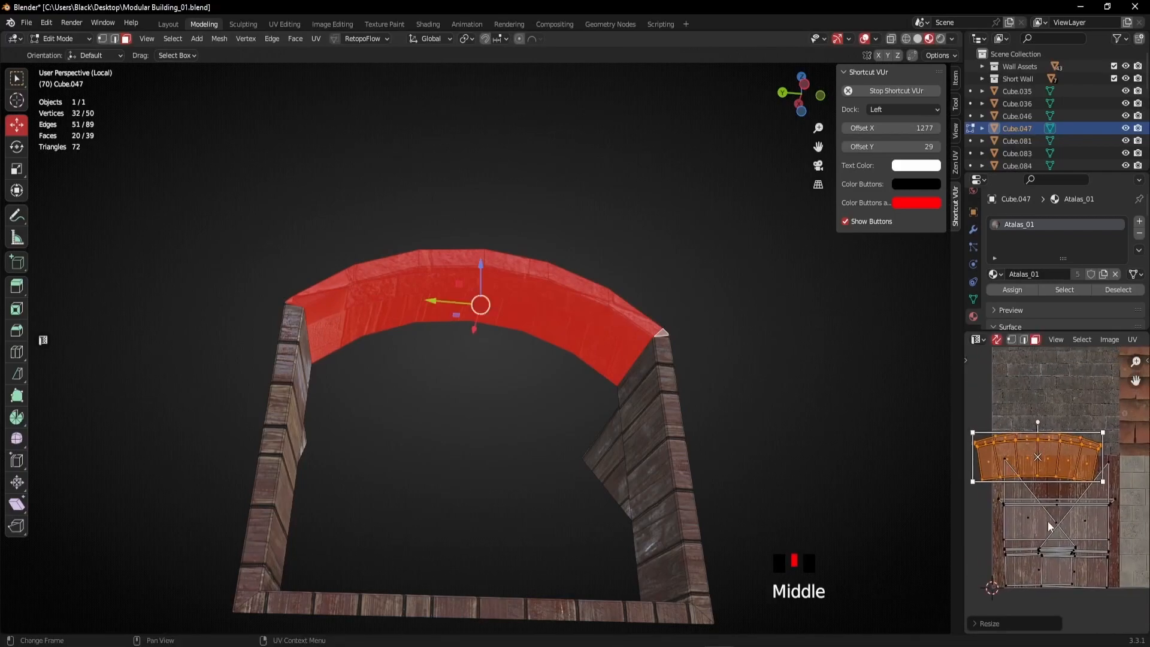
pyautogui.press('g')
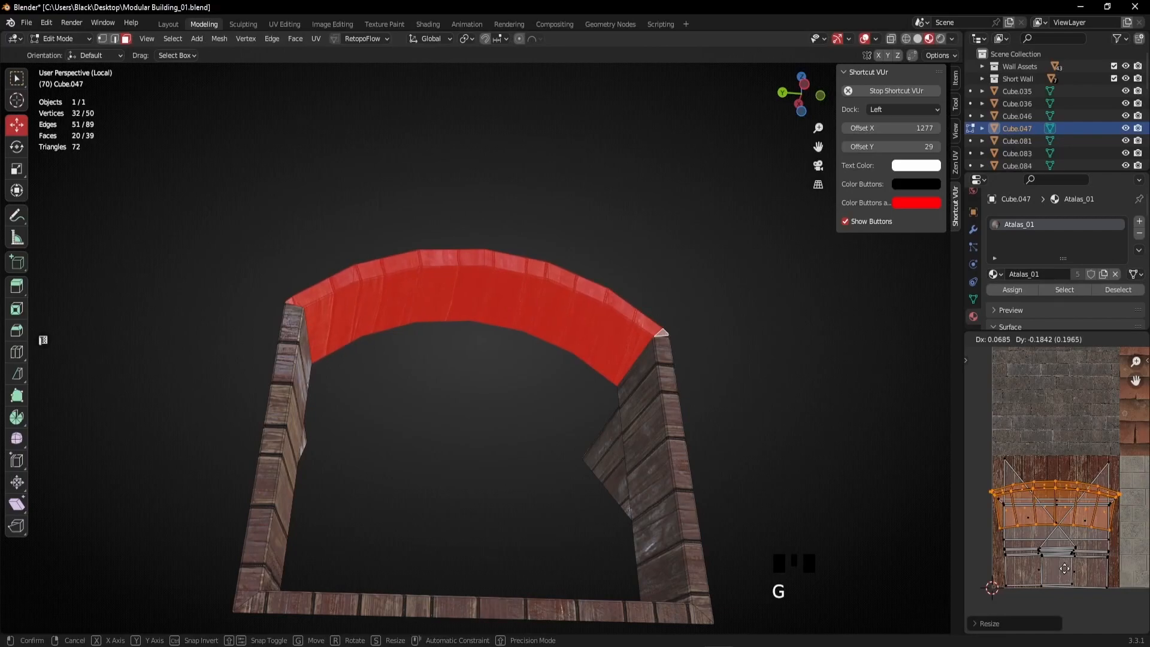
pyautogui.click(1064, 569)
# Scale the arch's UV island by about 0.9 to fit it within the wood planks.
pyautogui.moveTo(573, 337); pyautogui.dragTo(654, 408, button='middle')
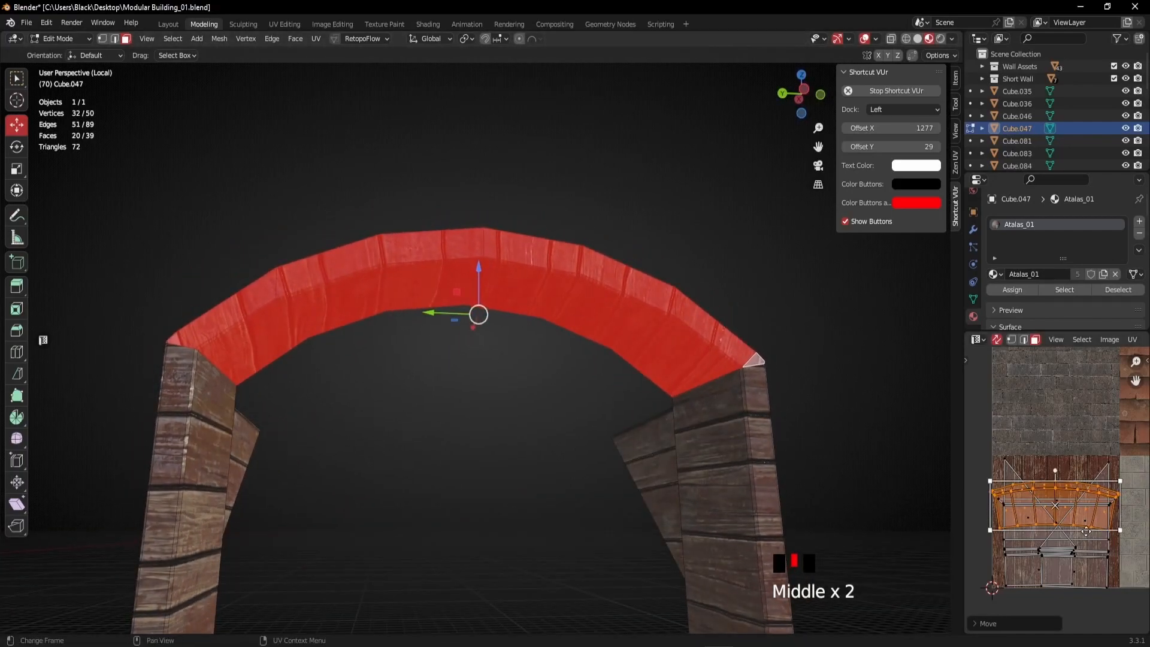
pyautogui.scroll(2, 1072, 531)
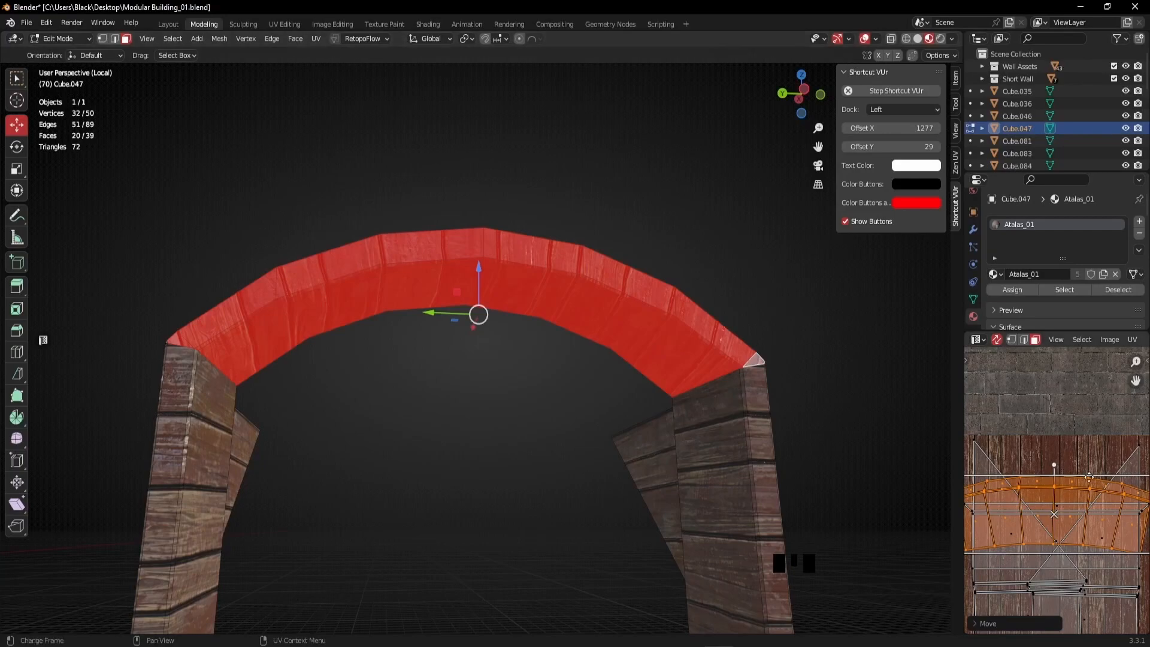
pyautogui.press('s')
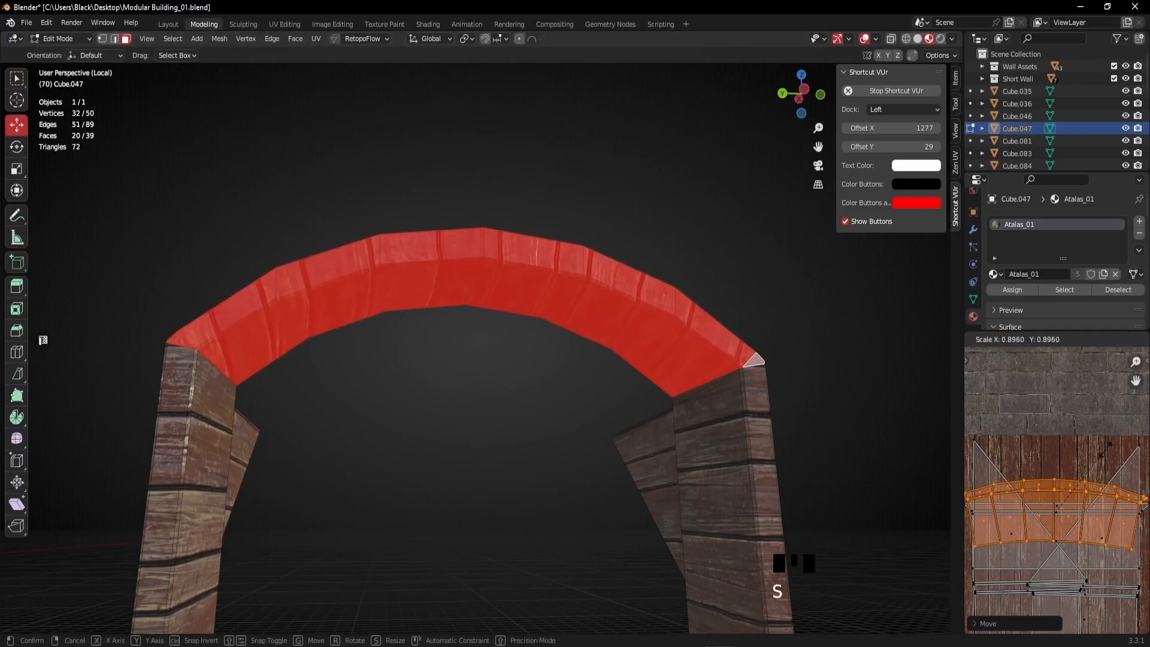
pyautogui.click(1103, 451)
pyautogui.scroll(-3, 615, 353)
# Leave Edit Mode, deselect the window surround and exit local view to bring back the whole roof.
pyautogui.moveTo(608, 354)
pyautogui.mouseDown(button='middle')
pyautogui.moveTo(538, 346)
pyautogui.moveTo(596, 328)
pyautogui.moveTo(621, 358)
pyautogui.mouseUp(button='middle')
pyautogui.press('Tab')
pyautogui.click(613, 387)
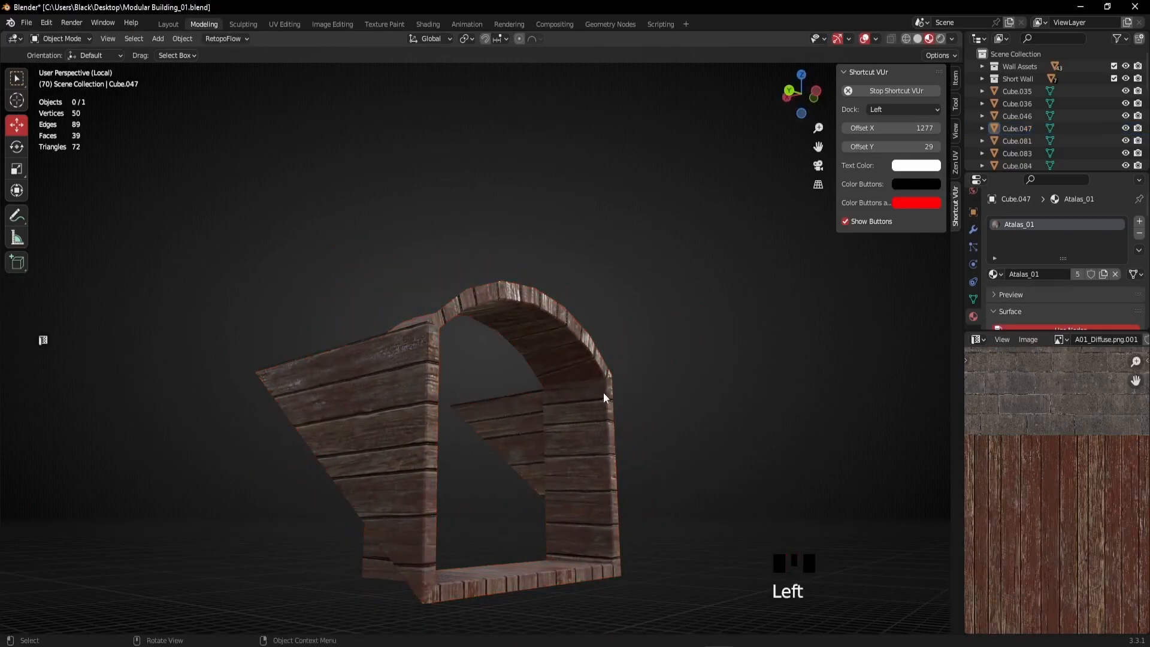
pyautogui.scroll(-5, 599, 402)
pyautogui.scroll(5, 582, 418)
pyautogui.moveTo(579, 432); pyautogui.dragTo(601, 377, button='middle')
pyautogui.press('KP_Divide')
pyautogui.scroll(2, 462, 453)
# Examine the dormer's wood and tile textures on the roof from the front and both sides.
pyautogui.click(479, 347)
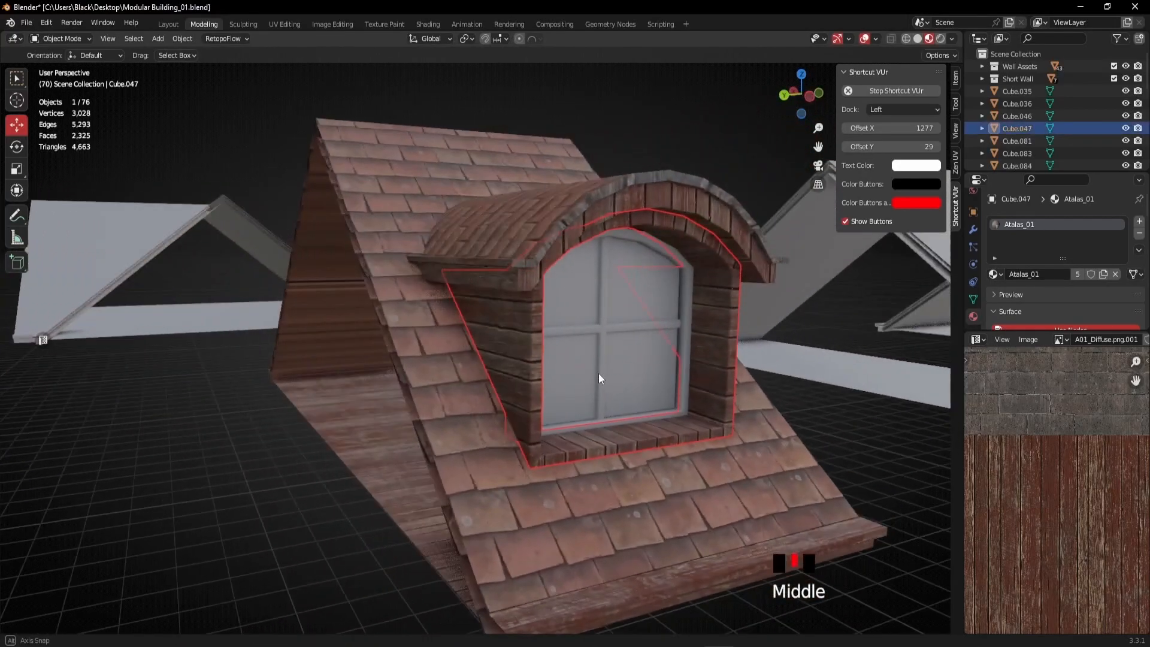
pyautogui.click(429, 335)
pyautogui.moveTo(458, 382); pyautogui.dragTo(494, 365, button='middle')
pyautogui.click(653, 180)
pyautogui.moveTo(440, 283); pyautogui.dragTo(461, 314, button='middle')
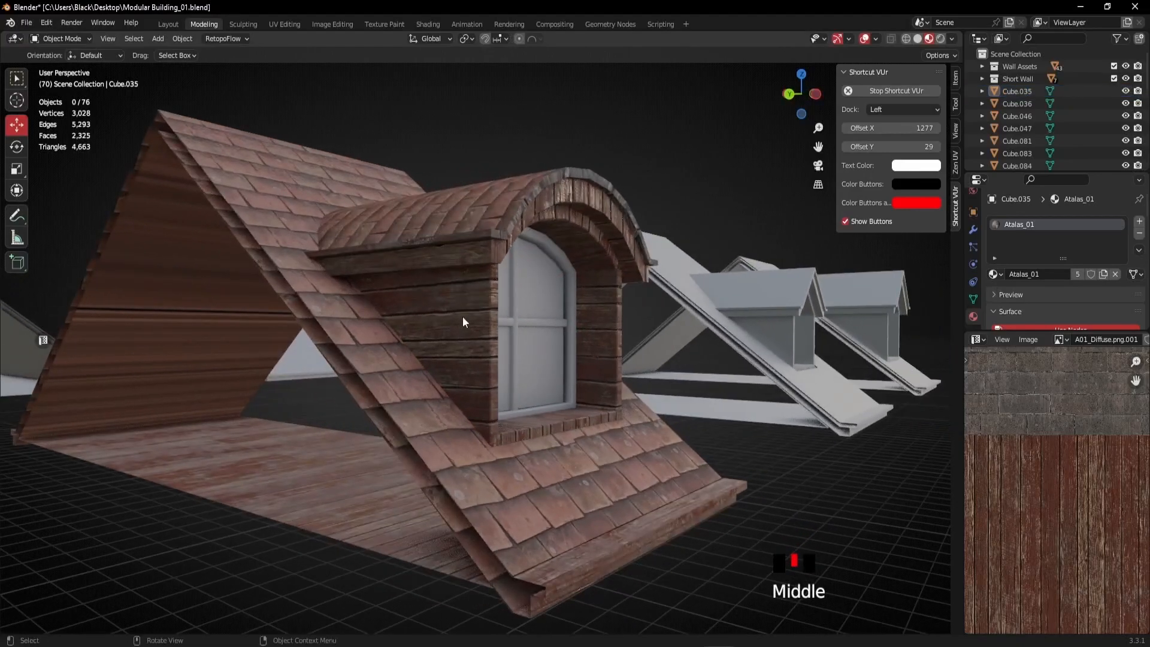
pyautogui.scroll(2, 473, 342)
pyautogui.moveTo(486, 365); pyautogui.dragTo(462, 318, button='middle')
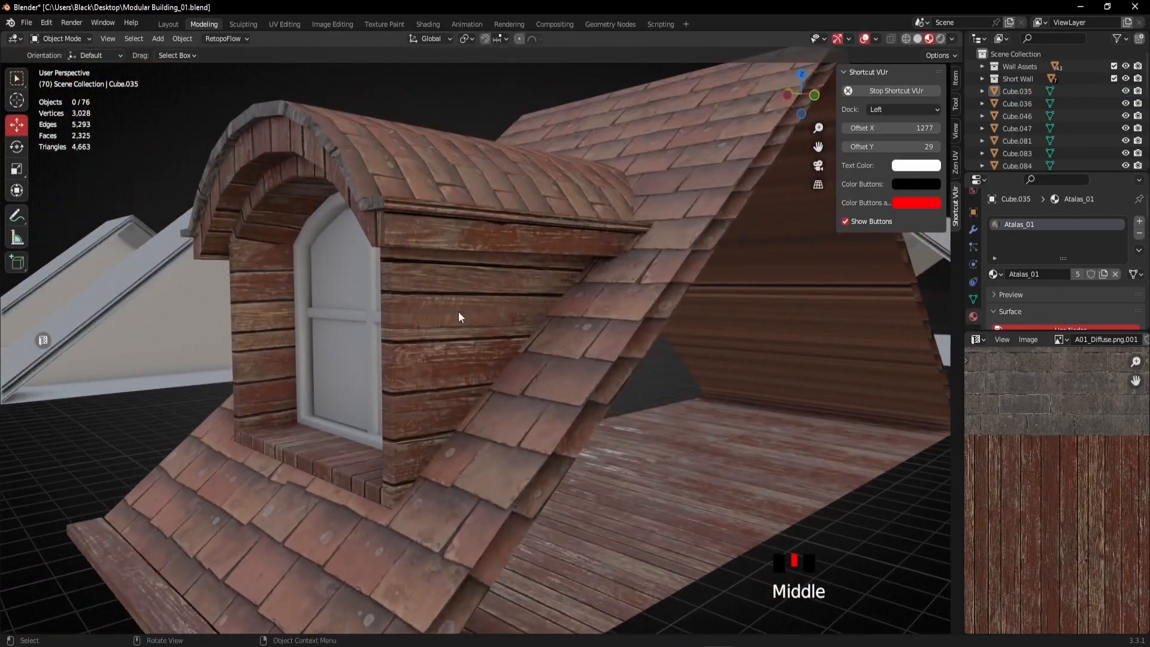
pyautogui.click(458, 313)
pyautogui.moveTo(378, 390); pyautogui.dragTo(508, 377, button='middle')
pyautogui.moveTo(512, 374); pyautogui.dragTo(491, 399, button='middle')
pyautogui.scroll(-4, 493, 339)
pyautogui.scroll(5, 522, 369)
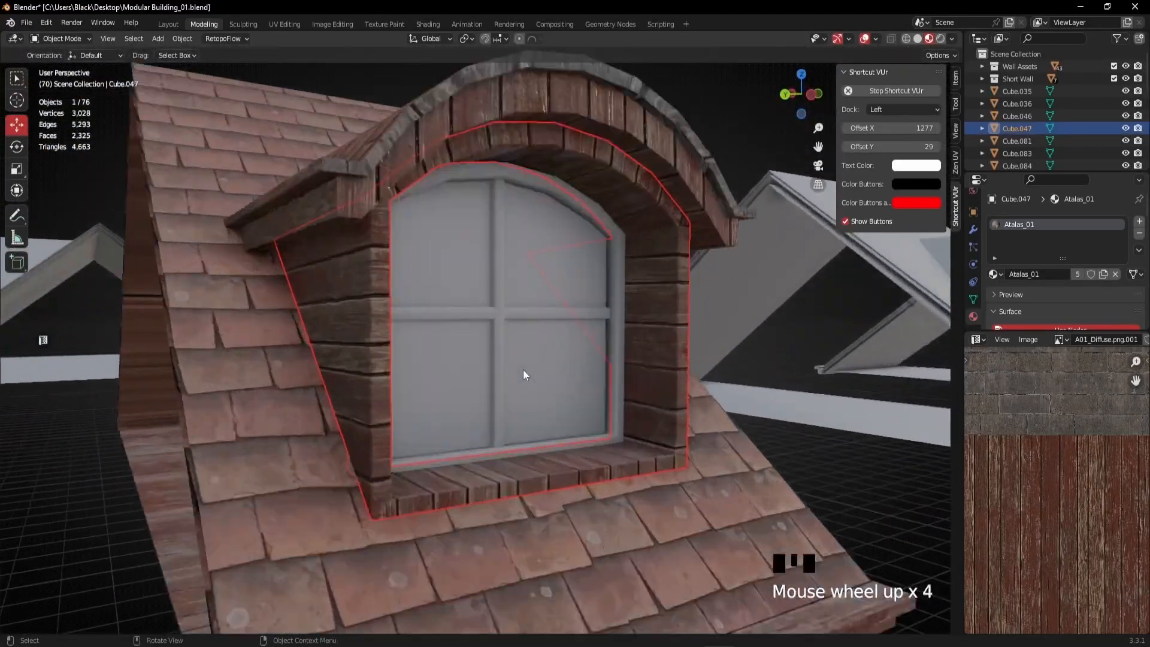
# Enter Edit Mode on the dormer's window frame, select all its connected bars and clear their seams.
pyautogui.click(502, 296)
pyautogui.scroll(-1, 512, 342)
pyautogui.keyDown('shift'); pyautogui.moveTo(512, 341); pyautogui.dragTo(461, 354, button='middle'); pyautogui.keyUp('shift')
pyautogui.press('Tab')
pyautogui.scroll(2, 462, 353)
pyautogui.press('a')
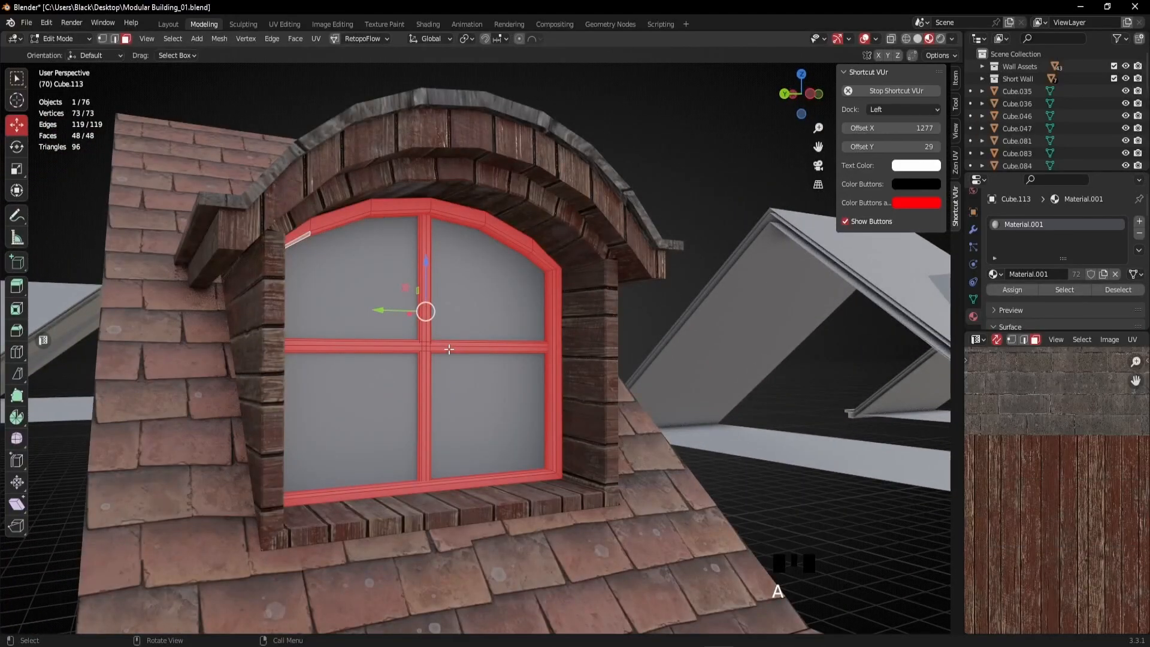
pyautogui.press('u')
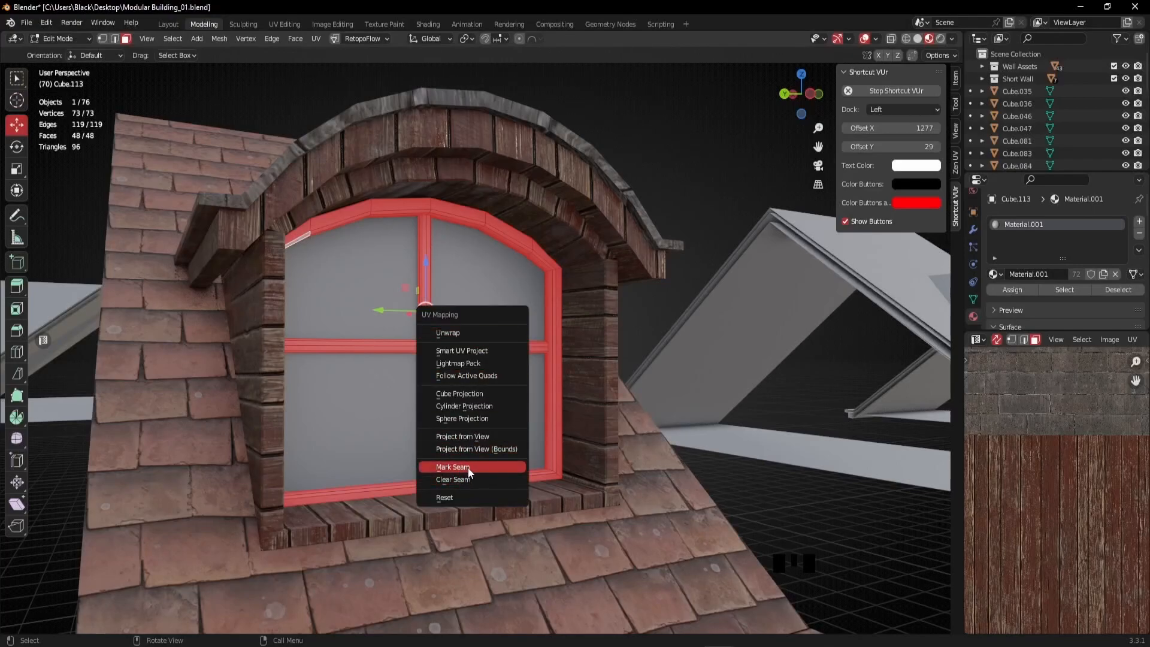
pyautogui.click(455, 478)
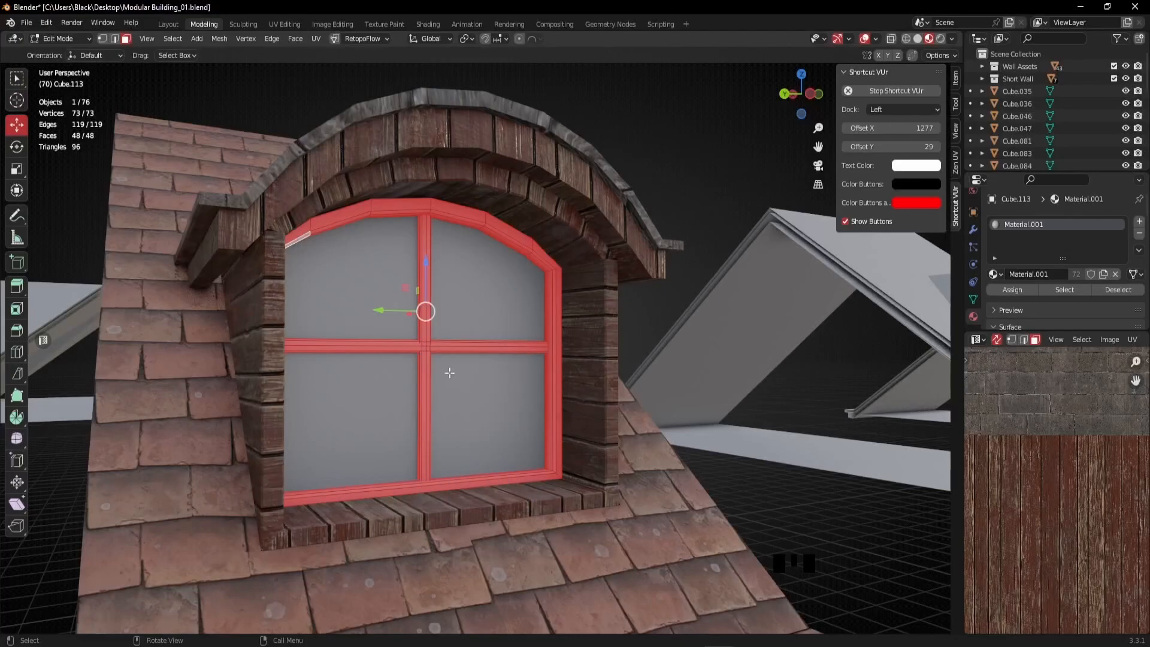
# Separate the selected frame geometry into its own object and isolate that object in local view.
pyautogui.moveTo(447, 321); pyautogui.dragTo(451, 350, button='middle')
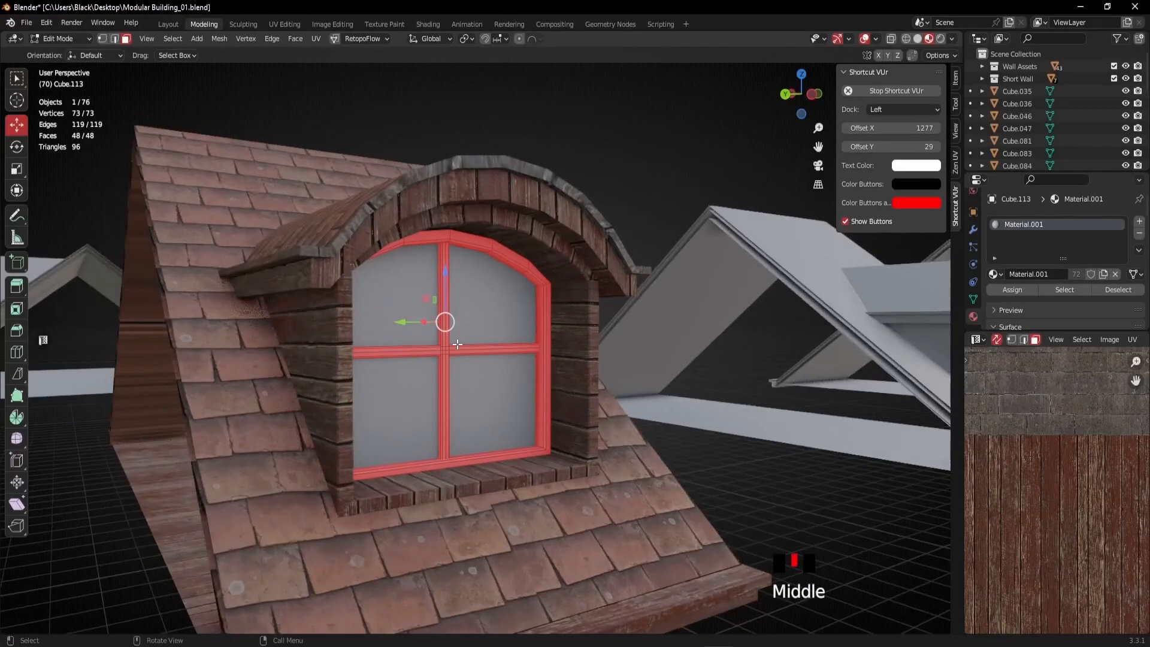
pyautogui.scroll(-2, 452, 353)
pyautogui.press('p')
pyautogui.click(426, 352)
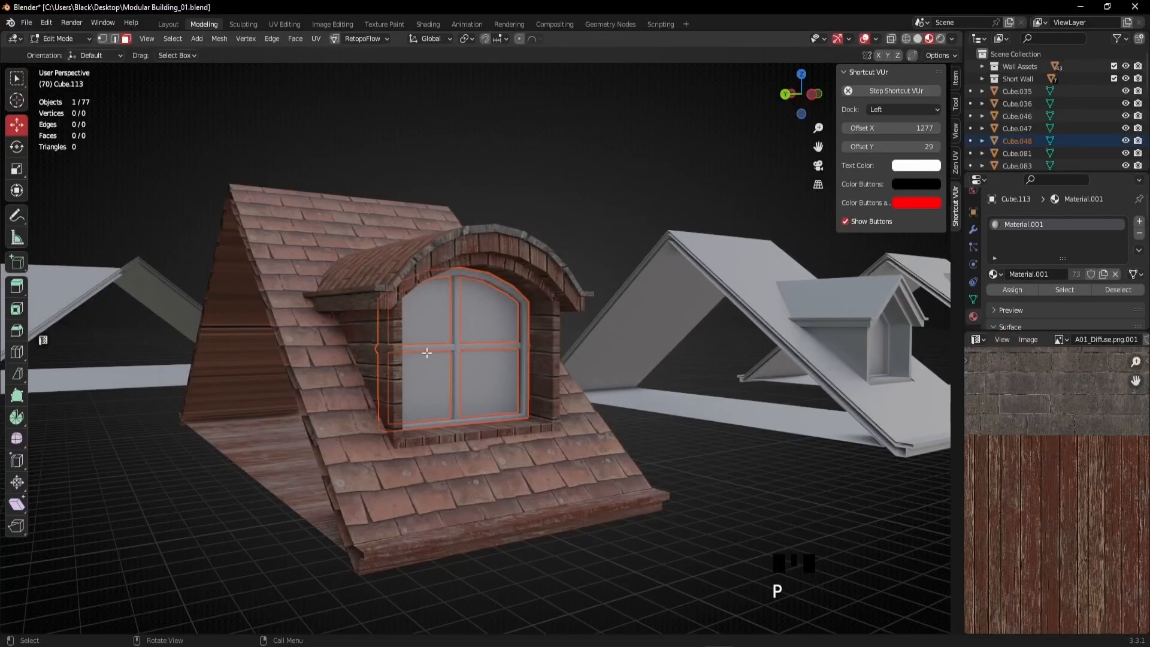
pyautogui.press('Tab')
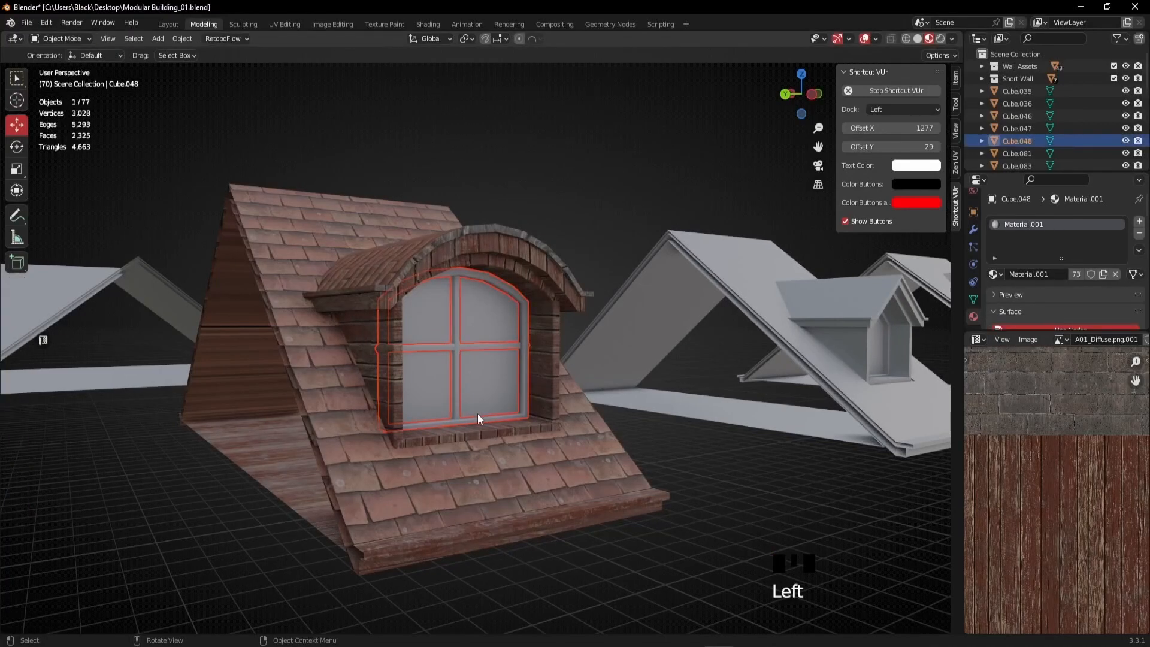
pyautogui.scroll(2, 477, 414)
pyautogui.press('KP_Divide')
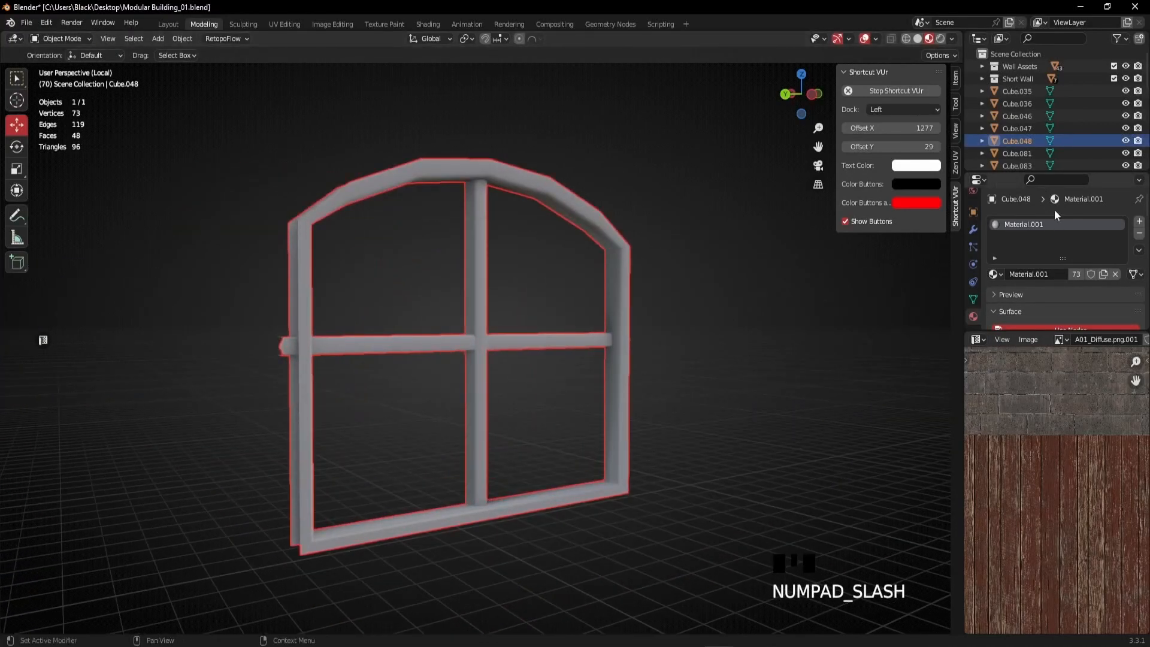
# Replace the window frame's Material.001 with the Atalas_01 material.
pyautogui.click(1140, 234)
pyautogui.click(996, 274)
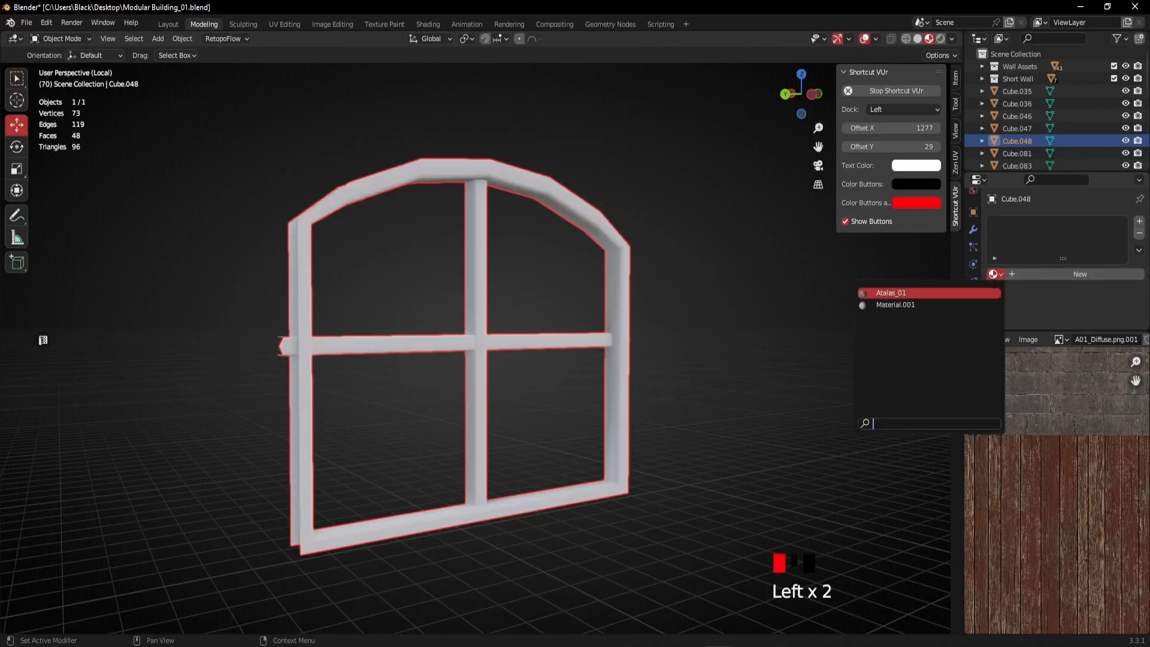
pyautogui.click(892, 293)
pyautogui.moveTo(466, 325); pyautogui.dragTo(360, 310, button='middle')
pyautogui.scroll(2, 383, 332)
# Enter Edit Mode on the window frame and examine its bars and corner joints from several sides.
pyautogui.press('Tab')
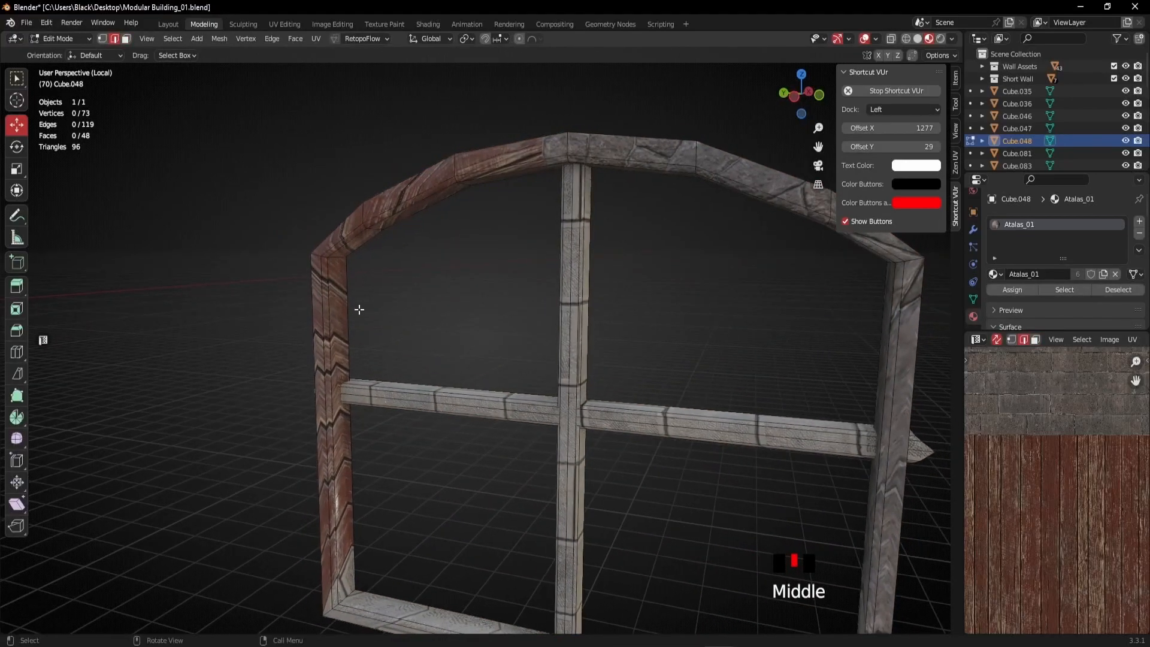
pyautogui.click(575, 254)
pyautogui.moveTo(575, 254); pyautogui.dragTo(545, 225, button='middle')
pyautogui.scroll(-5, 557, 269)
pyautogui.moveTo(563, 329); pyautogui.dragTo(579, 303, button='middle')
pyautogui.moveTo(526, 452); pyautogui.dragTo(589, 431, button='middle')
pyautogui.moveTo(453, 376); pyautogui.dragTo(377, 407, button='middle')
pyautogui.scroll(2, 405, 334)
pyautogui.moveTo(405, 334); pyautogui.dragTo(375, 295, button='middle')
pyautogui.click(371, 286)
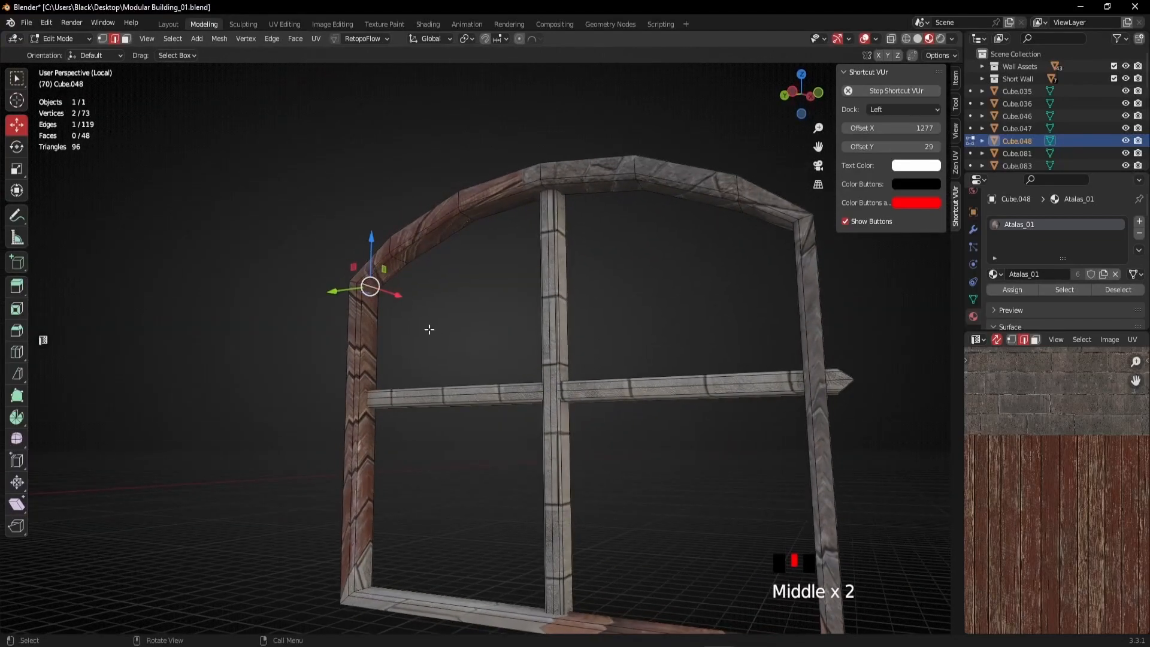
pyautogui.keyDown('shift'); pyautogui.moveTo(432, 331); pyautogui.dragTo(498, 384, button='middle'); pyautogui.keyUp('shift')
pyautogui.scroll(3, 498, 384)
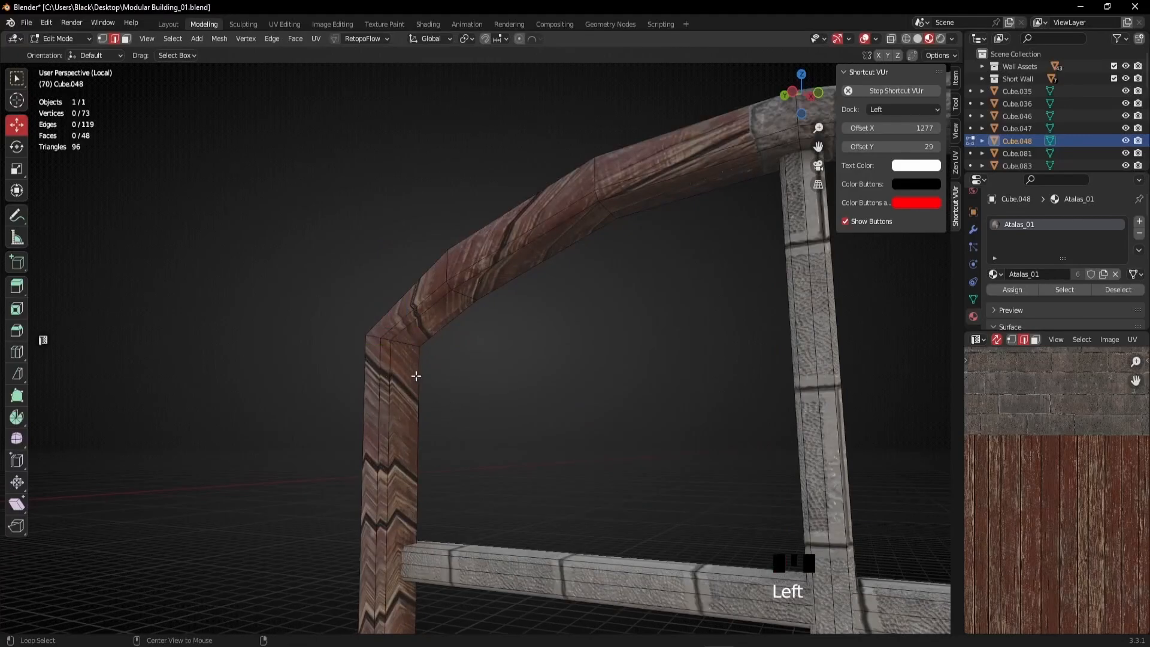
# Select the edge loops at the window frame's four outer corners and mark them as seams.
pyautogui.keyDown('alt'); pyautogui.click(402, 346); pyautogui.keyUp('alt')
pyautogui.moveTo(474, 424); pyautogui.dragTo(496, 373, button='middle')
pyautogui.scroll(4, 495, 372)
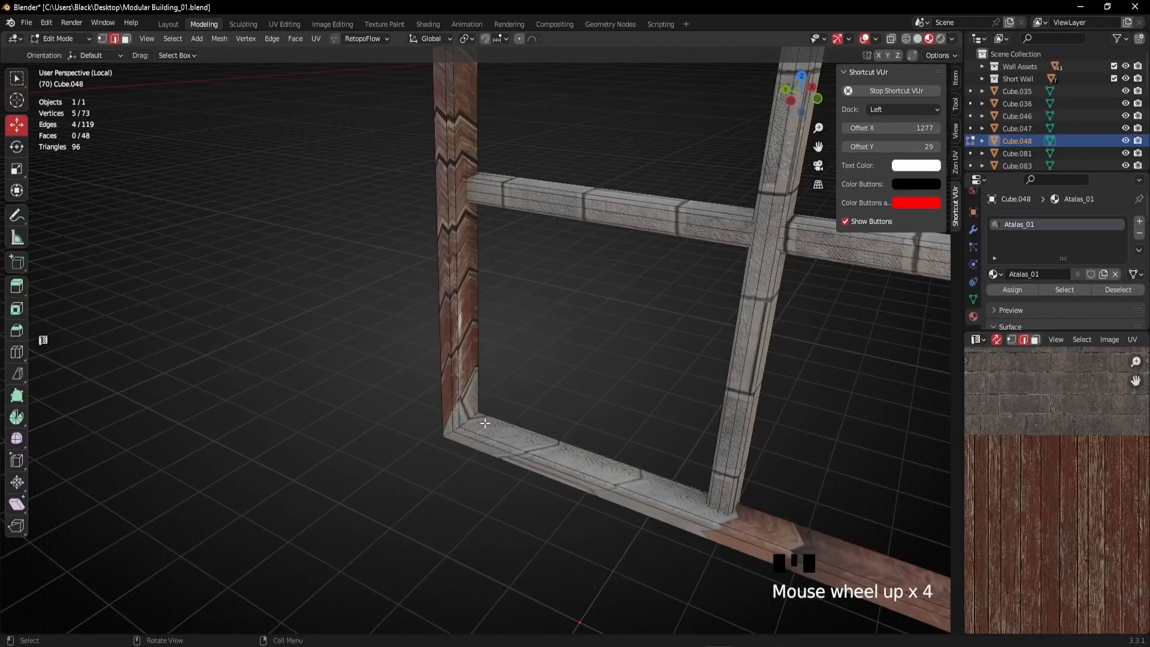
pyautogui.keyDown('alt'); pyautogui.keyDown('shift'); pyautogui.click(473, 421); pyautogui.keyUp('shift'); pyautogui.keyUp('alt')
pyautogui.scroll(-5, 539, 386)
pyautogui.moveTo(542, 385); pyautogui.dragTo(649, 367, button='middle')
pyautogui.scroll(4, 687, 409)
pyautogui.keyDown('alt'); pyautogui.keyDown('shift'); pyautogui.click(685, 384); pyautogui.keyUp('shift'); pyautogui.keyUp('alt')
pyautogui.scroll(-2, 688, 239)
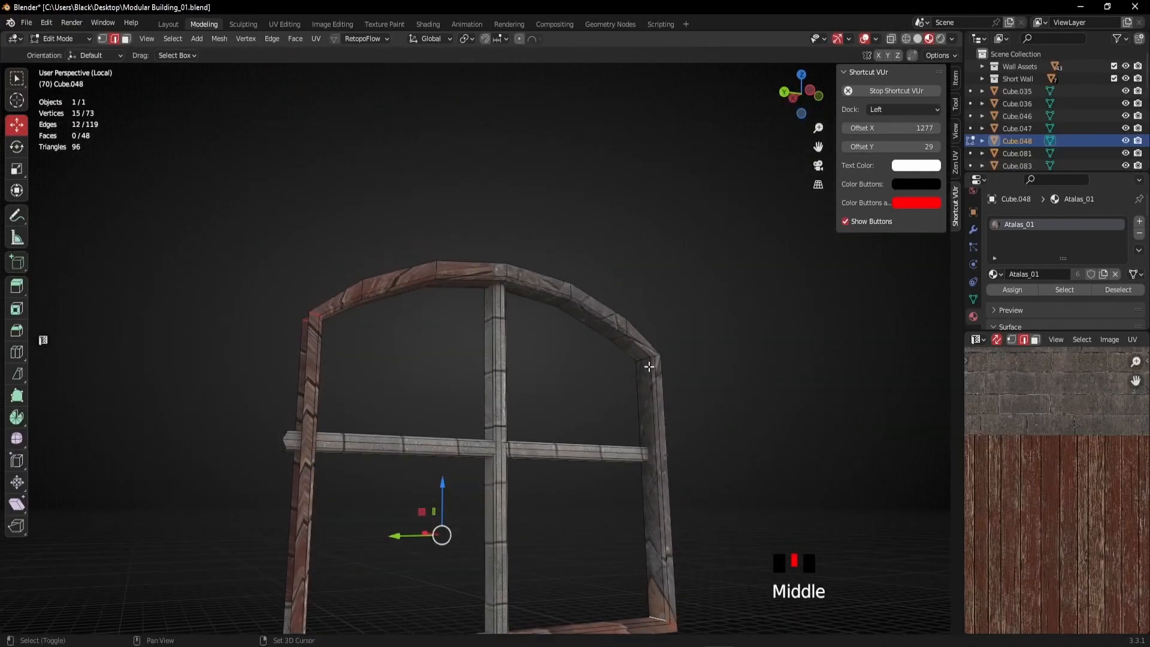
pyautogui.keyDown('alt'); pyautogui.keyDown('shift'); pyautogui.click(644, 366); pyautogui.keyUp('shift'); pyautogui.keyUp('alt')
pyautogui.scroll(-2, 525, 406)
pyautogui.moveTo(526, 405); pyautogui.dragTo(600, 326, button='middle')
pyautogui.rightClick(601, 322)
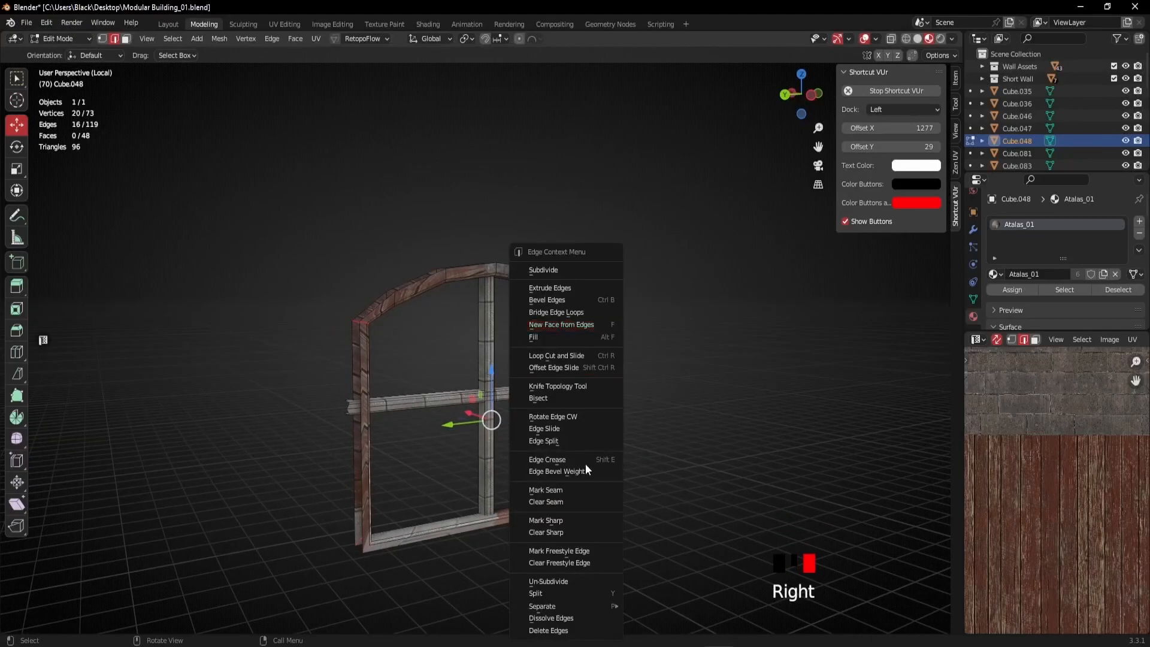
pyautogui.click(552, 489)
# Switch to face selection, select all of the window frame's faces and unwrap them.
pyautogui.moveTo(552, 487); pyautogui.dragTo(569, 325, button='middle')
pyautogui.scroll(2, 499, 448)
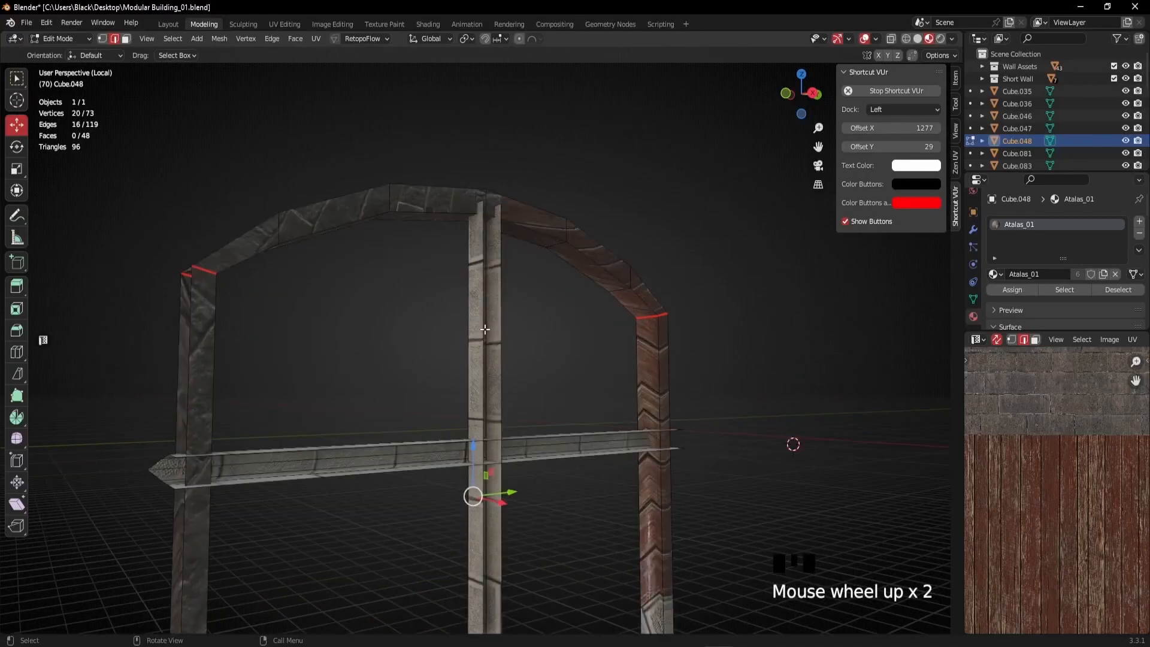
pyautogui.moveTo(486, 242); pyautogui.dragTo(592, 379, button='middle')
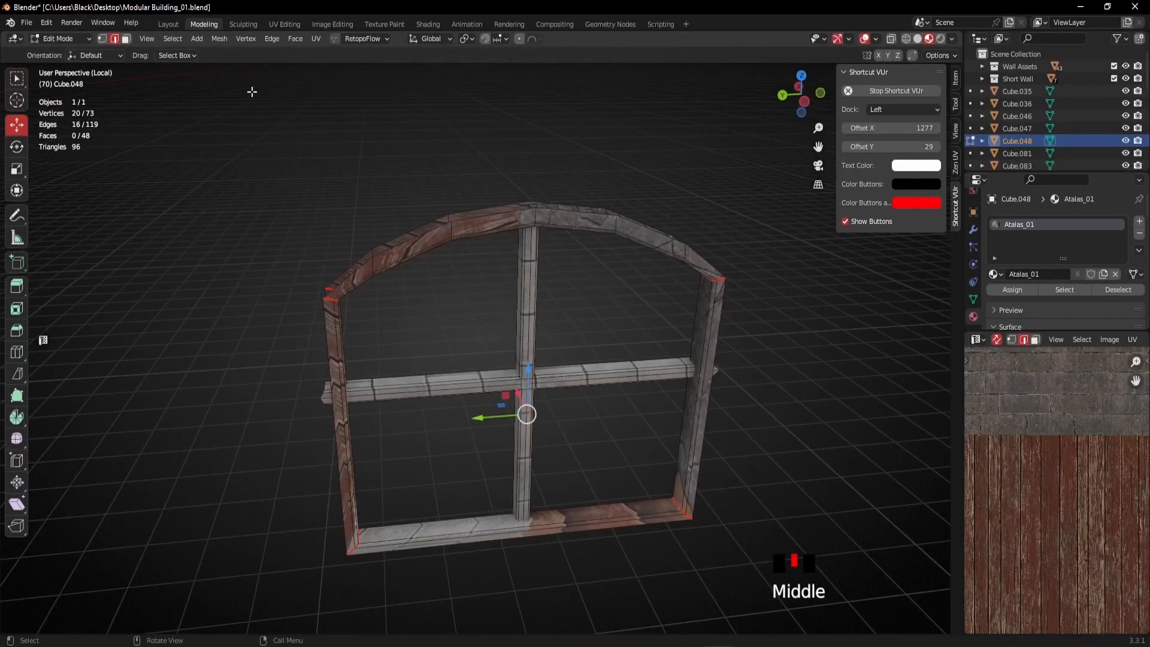
pyautogui.click(126, 39)
pyautogui.moveTo(397, 321); pyautogui.dragTo(536, 295, button='middle')
pyautogui.press('a')
pyautogui.press('u')
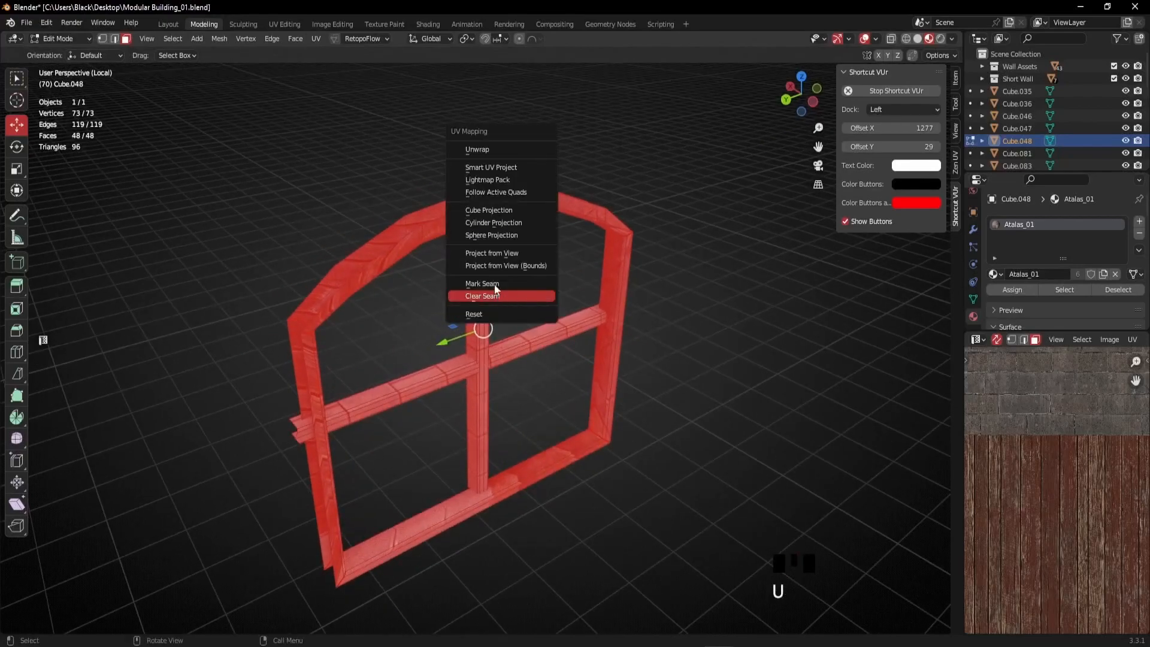
pyautogui.click(488, 150)
# Select the curved top piece's linked UV islands and move them along the X axis, outside the texture atlas.
pyautogui.scroll(-5, 1077, 448)
pyautogui.moveTo(1075, 457); pyautogui.dragTo(1025, 443, button='middle')
pyautogui.scroll(2, 1032, 501)
pyautogui.scroll(1, 1032, 501)
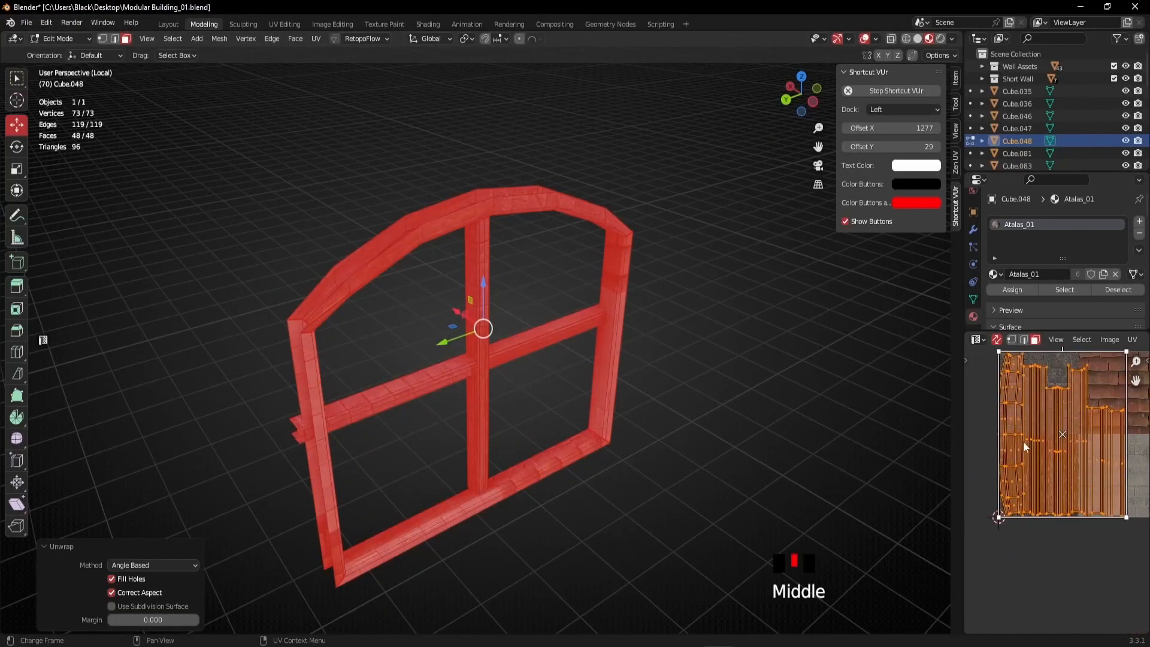
pyautogui.click(542, 208)
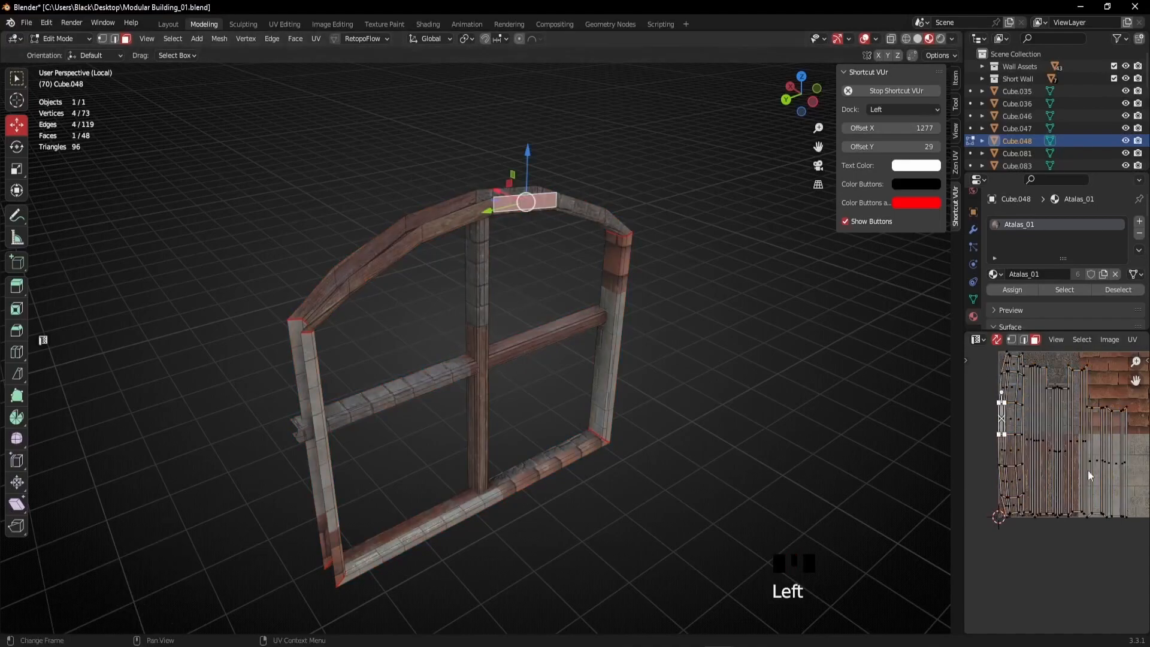
pyautogui.press('l')
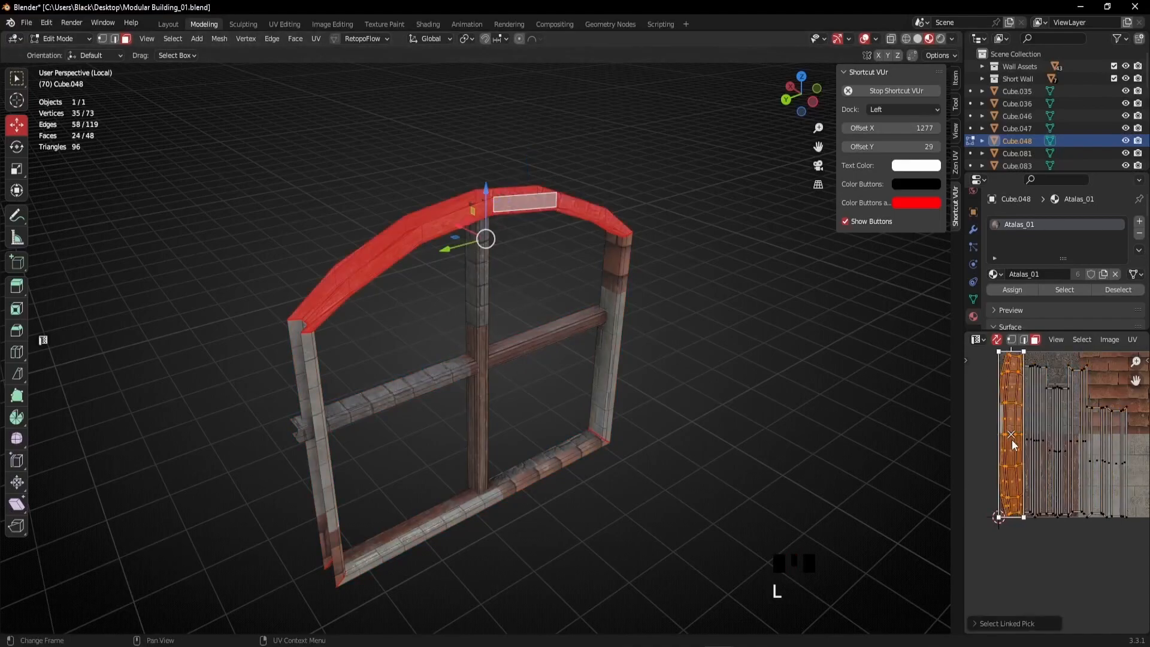
pyautogui.press('g')
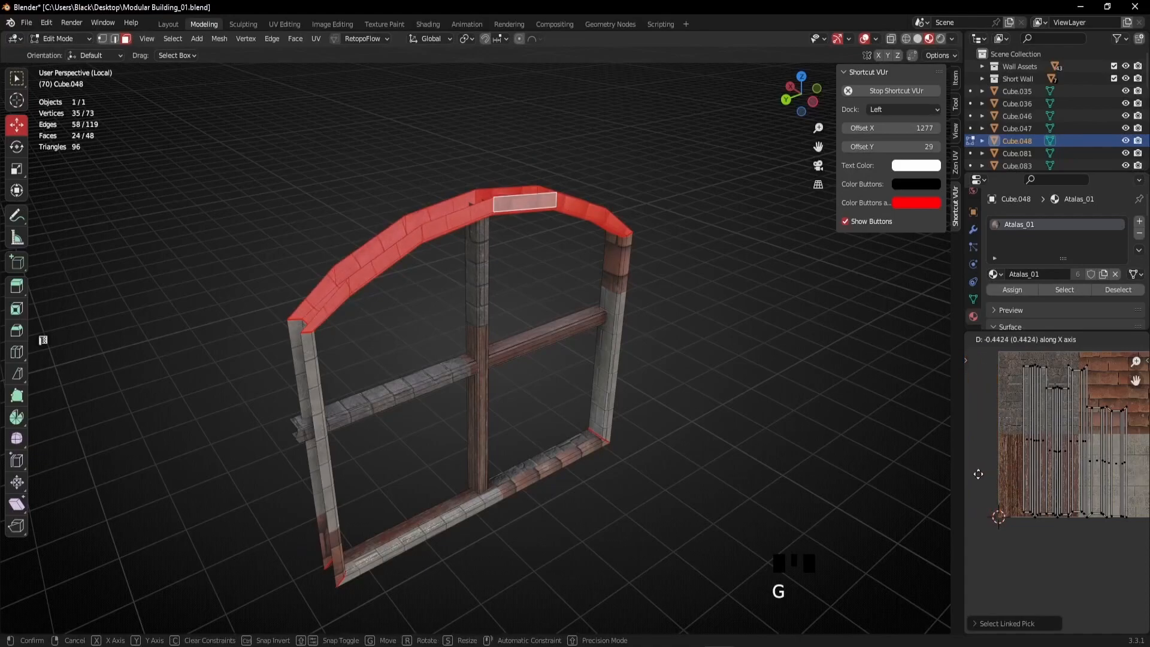
pyautogui.click(988, 477)
# Select the UV islands of the straight bars, scale them down and move them onto the atlas's wood texture.
pyautogui.moveTo(538, 373); pyautogui.dragTo(504, 352, button='middle')
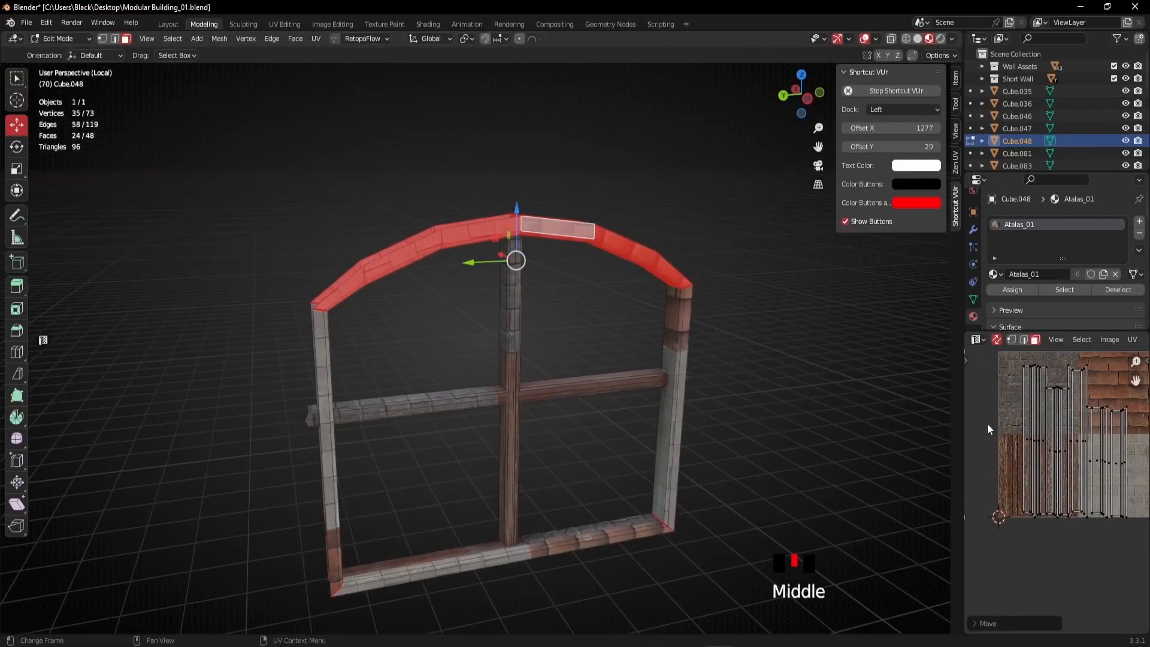
pyautogui.moveTo(1009, 351); pyautogui.dragTo(1141, 546)
pyautogui.press('s')
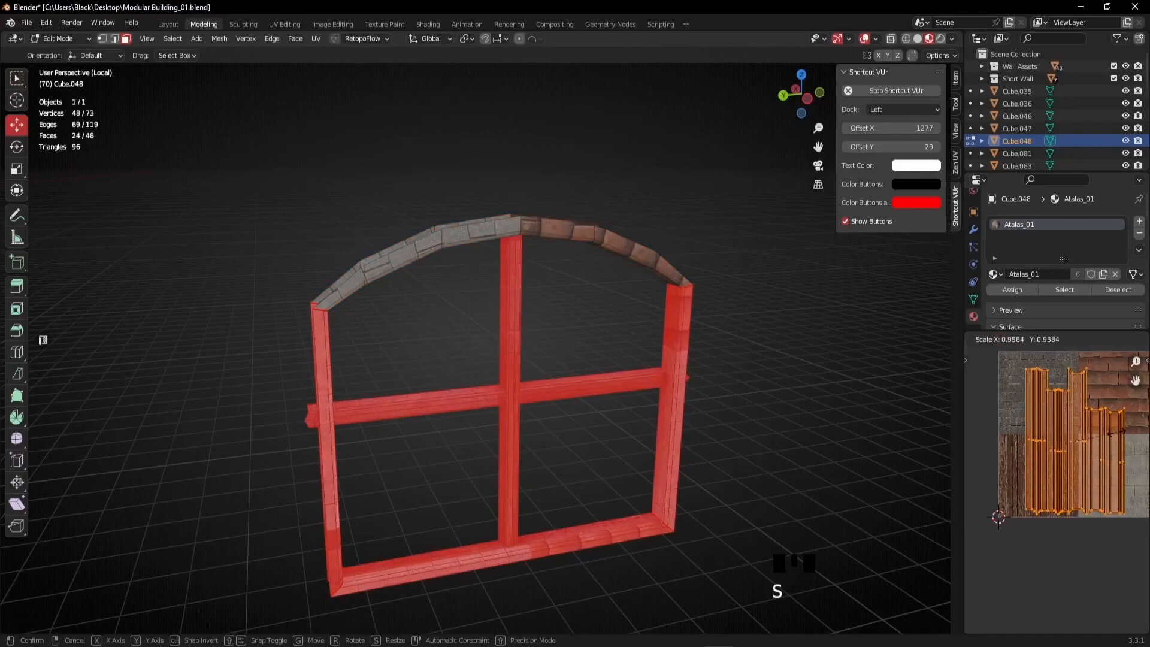
pyautogui.click(1101, 446)
pyautogui.press('g')
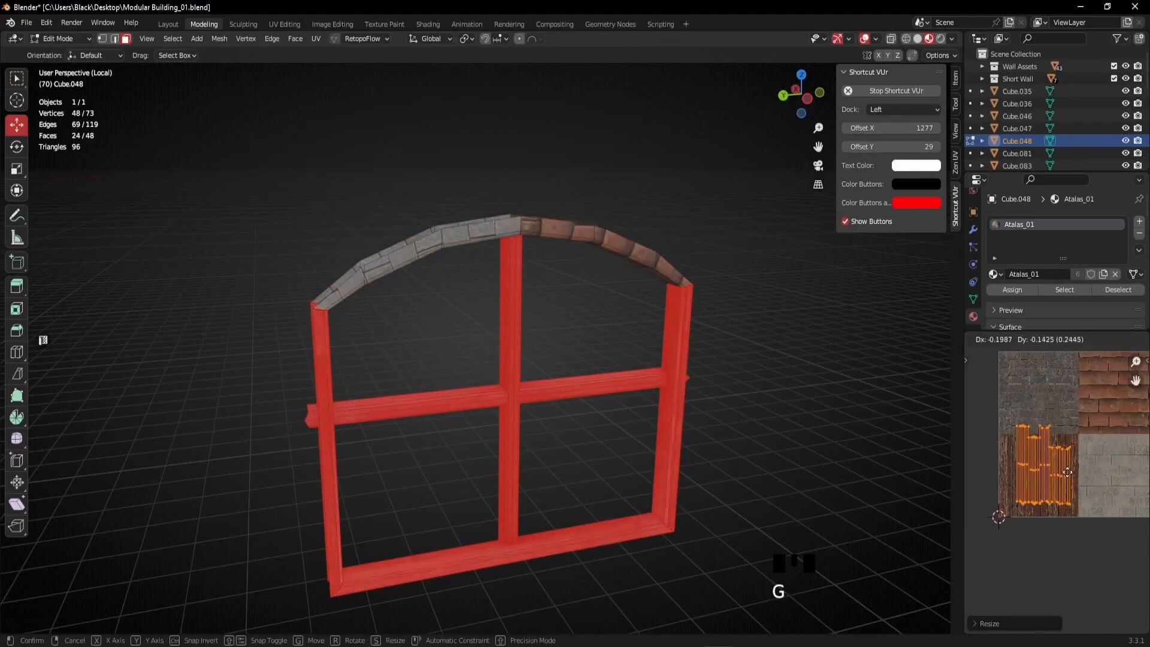
pyautogui.click(1062, 481)
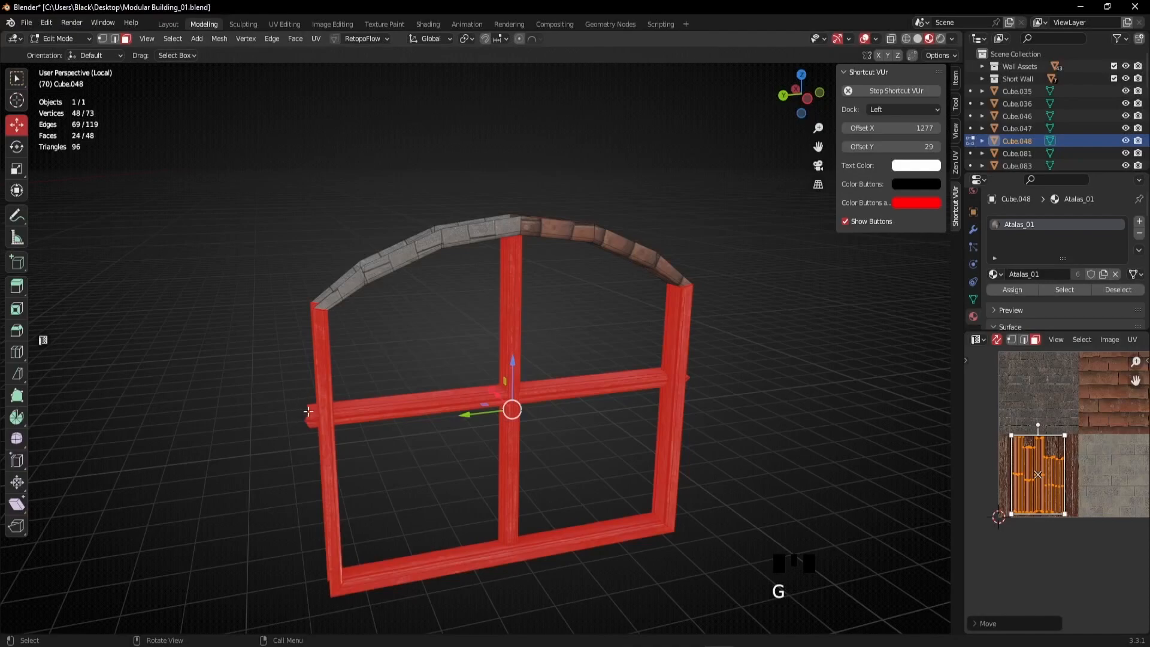
# Examine the wood grain on the frame's straight bars and how their UV islands lie on the atlas.
pyautogui.scroll(3, 665, 397)
pyautogui.moveTo(665, 396); pyautogui.dragTo(626, 408, button='middle')
pyautogui.scroll(-1, 668, 408)
pyautogui.scroll(4, 1023, 484)
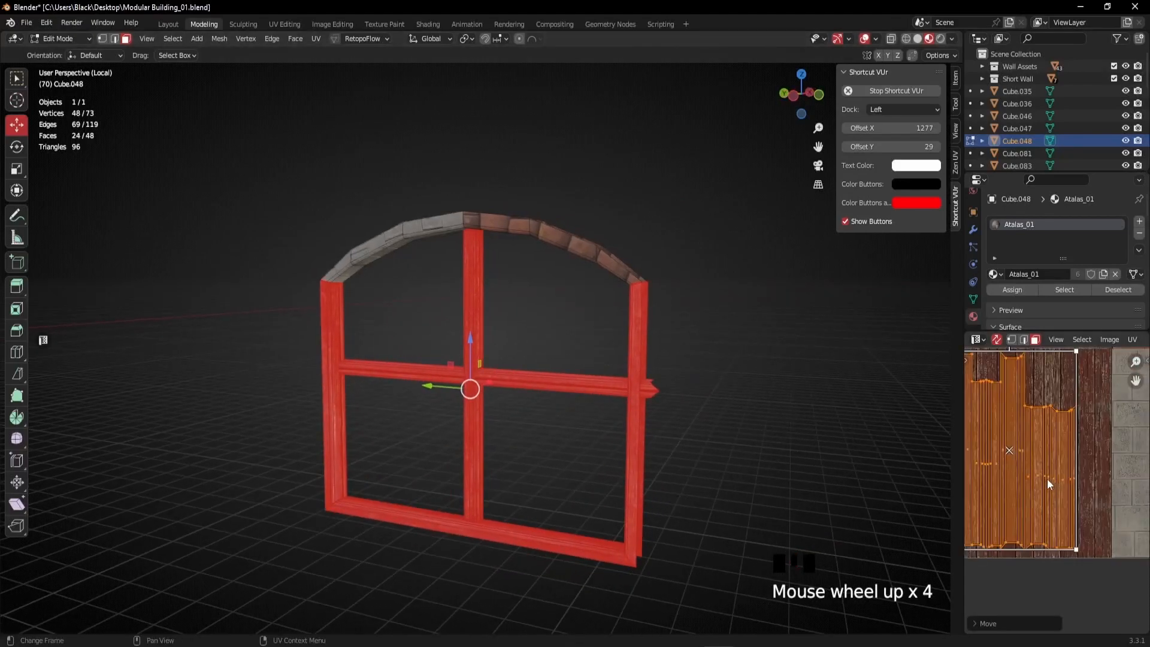
pyautogui.moveTo(1090, 393); pyautogui.dragTo(1138, 440, button='middle')
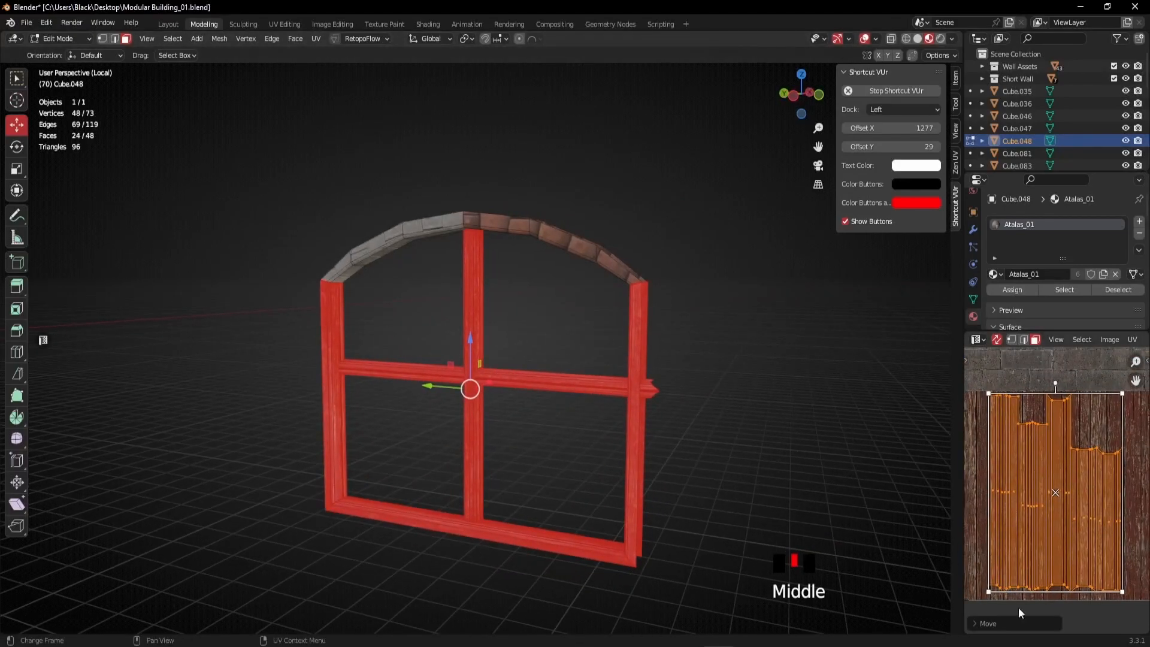
pyautogui.click(1098, 621)
pyautogui.moveTo(542, 368); pyautogui.dragTo(508, 390, button='middle')
pyautogui.scroll(4, 509, 391)
pyautogui.click(375, 435)
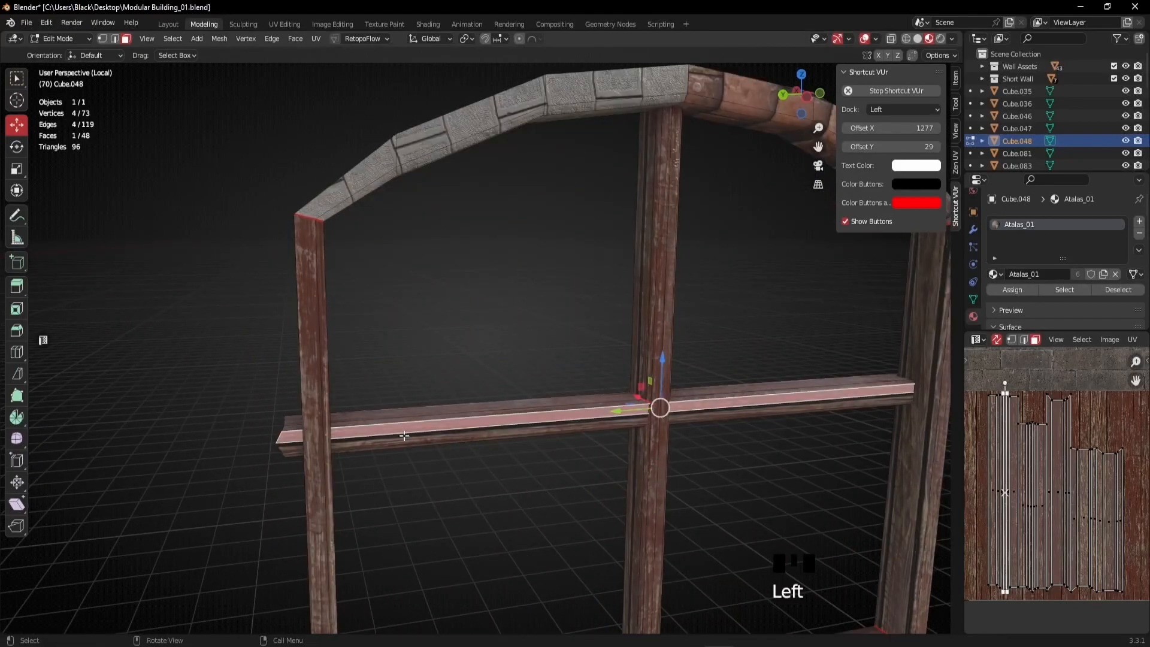
pyautogui.click(560, 423)
pyautogui.moveTo(567, 432); pyautogui.dragTo(543, 442, button='middle')
pyautogui.click(543, 441)
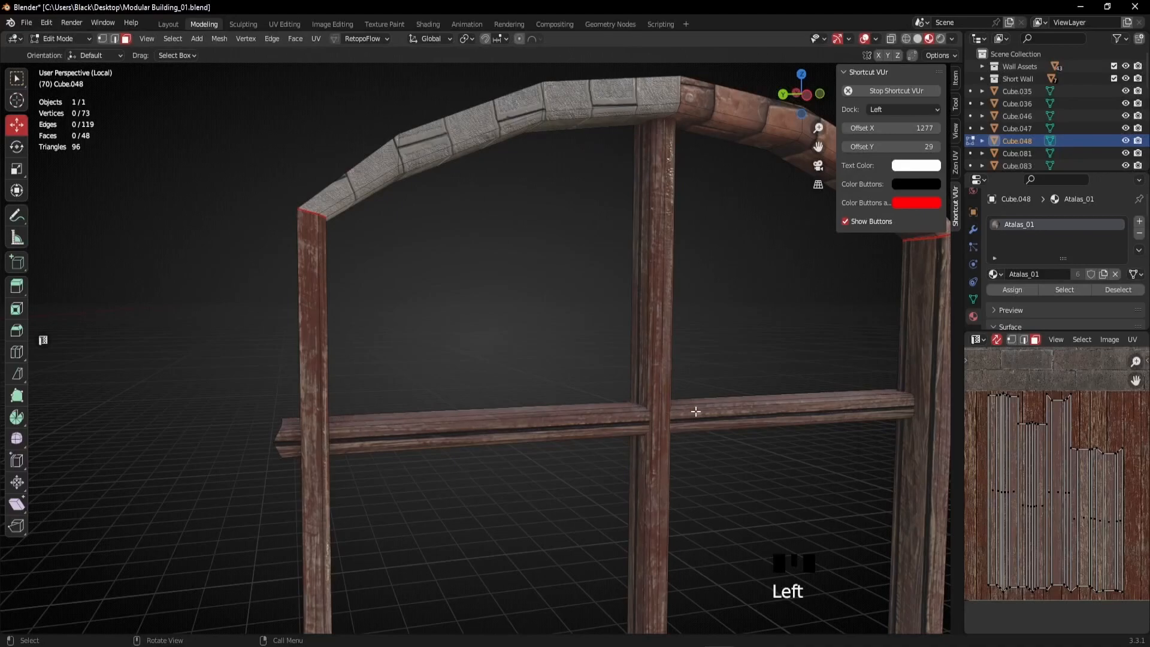
pyautogui.scroll(-2, 469, 506)
pyautogui.scroll(1, 470, 500)
# Select the horizontal crossbar's linked faces, delimited by seam, and move their UVs along X away from the other islands.
pyautogui.click(472, 501)
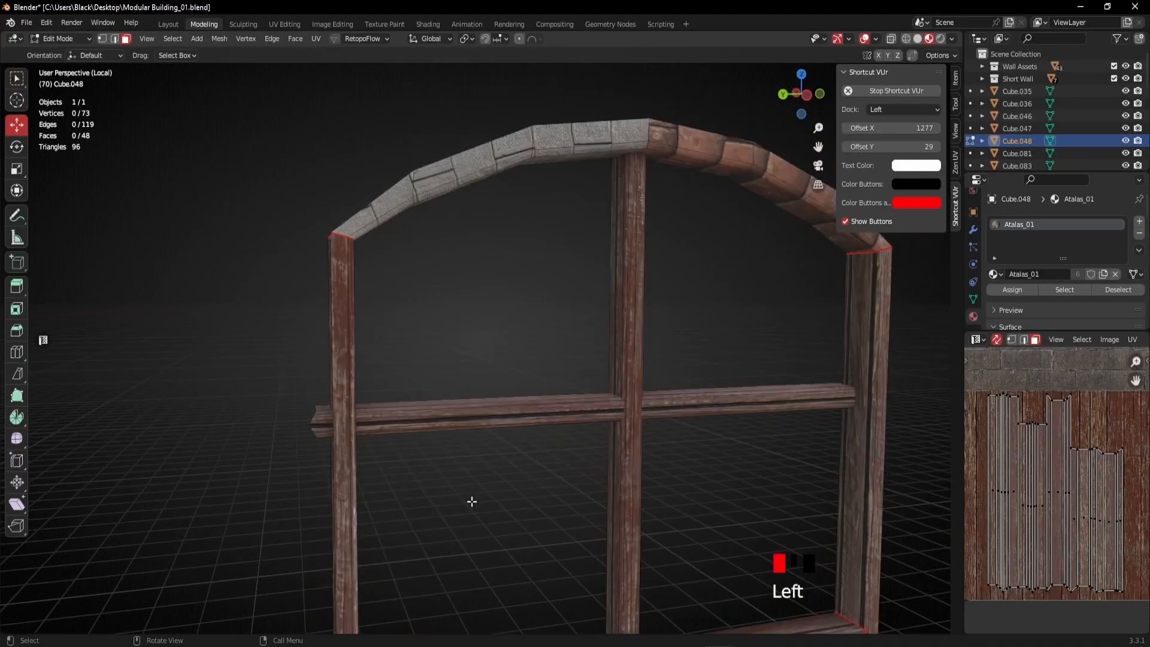
pyautogui.press('l')
pyautogui.moveTo(656, 498); pyautogui.dragTo(592, 495, button='middle')
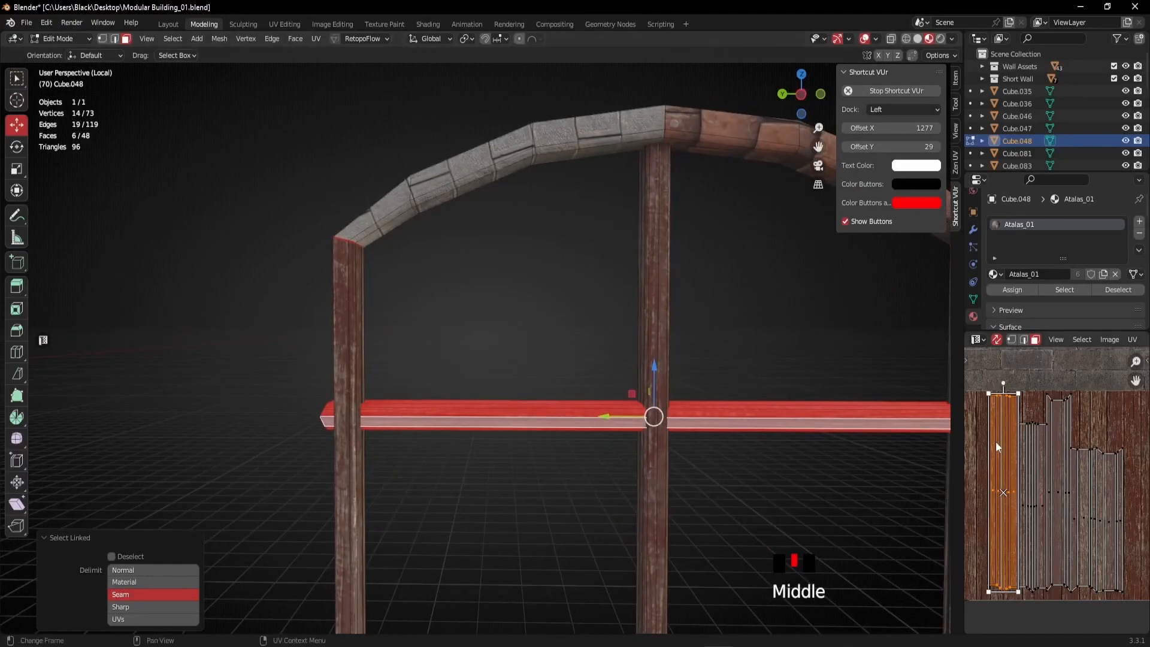
pyautogui.scroll(1, 1011, 490)
pyautogui.moveTo(1011, 490); pyautogui.dragTo(1078, 493, button='middle')
pyautogui.press('g')
pyautogui.press('x')
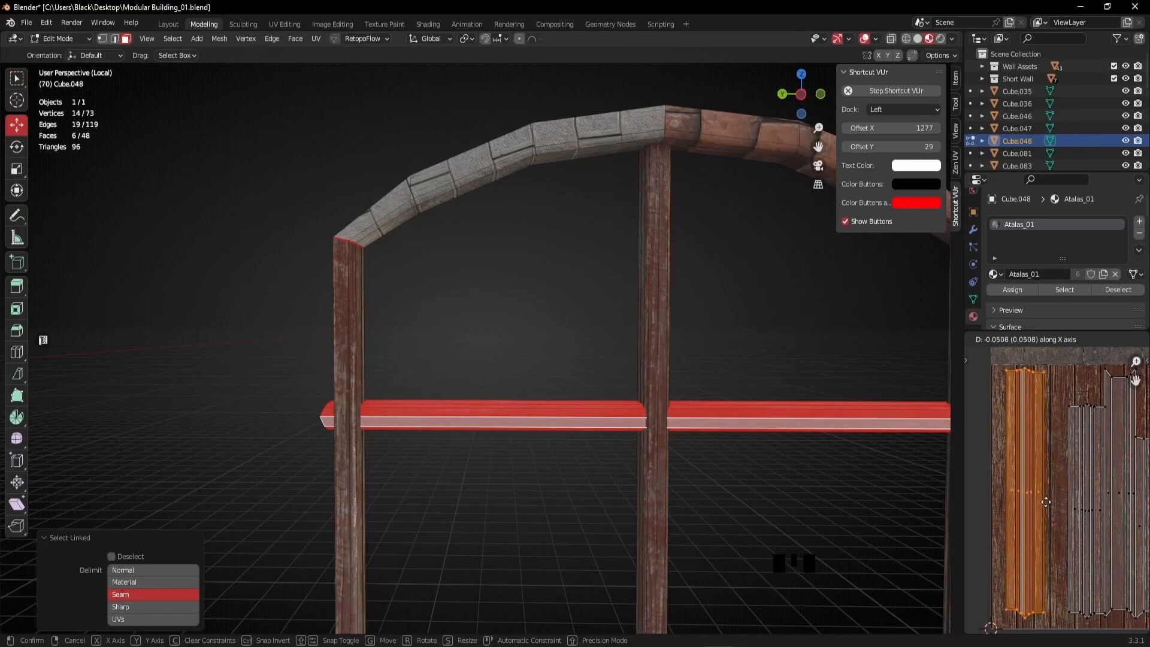
pyautogui.click(1039, 505)
# Reselect the crossbar's UV island, move it along X over the other bars' islands and check the wood on the frame.
pyautogui.click(732, 469)
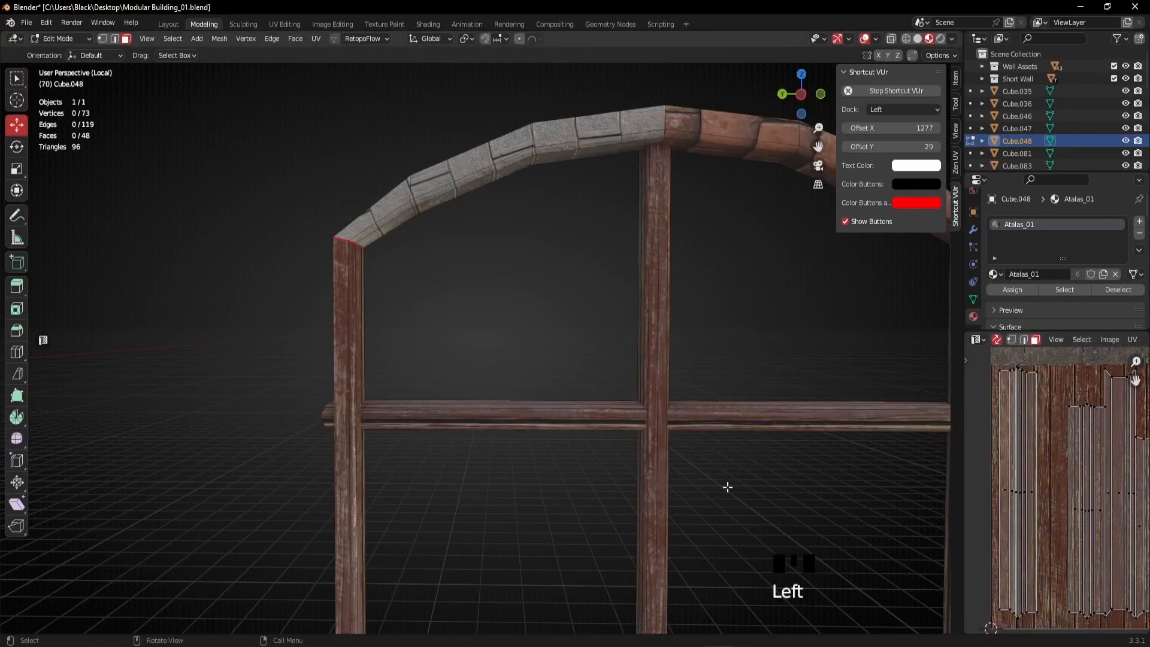
pyautogui.scroll(-2, 706, 477)
pyautogui.scroll(3, 755, 456)
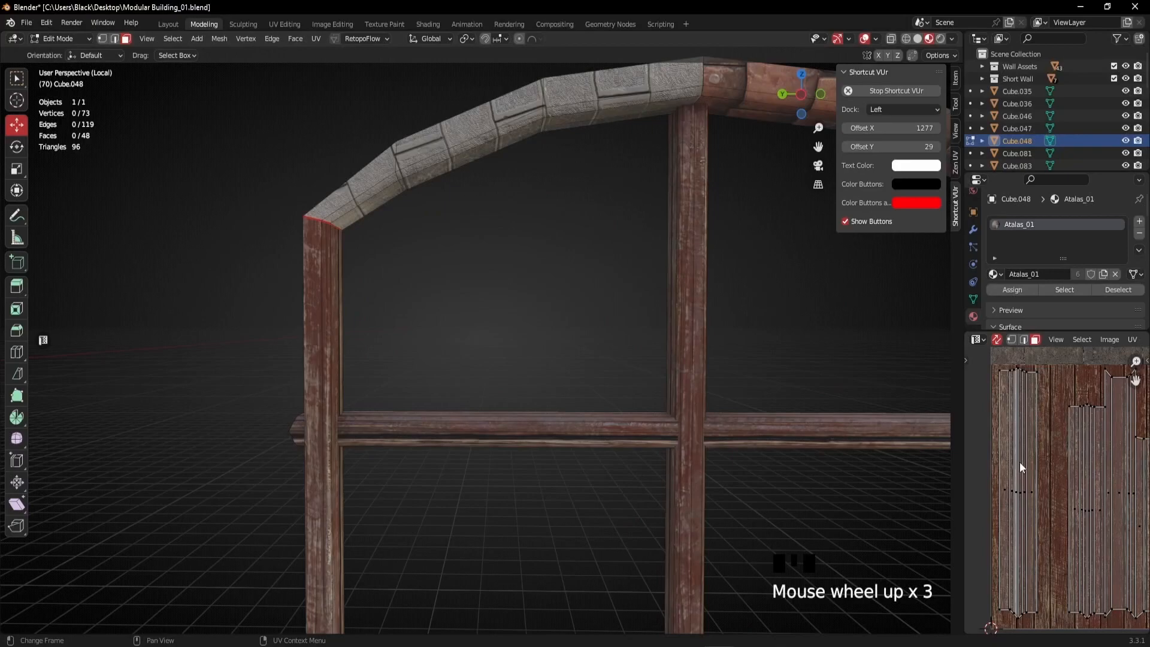
pyautogui.press('l')
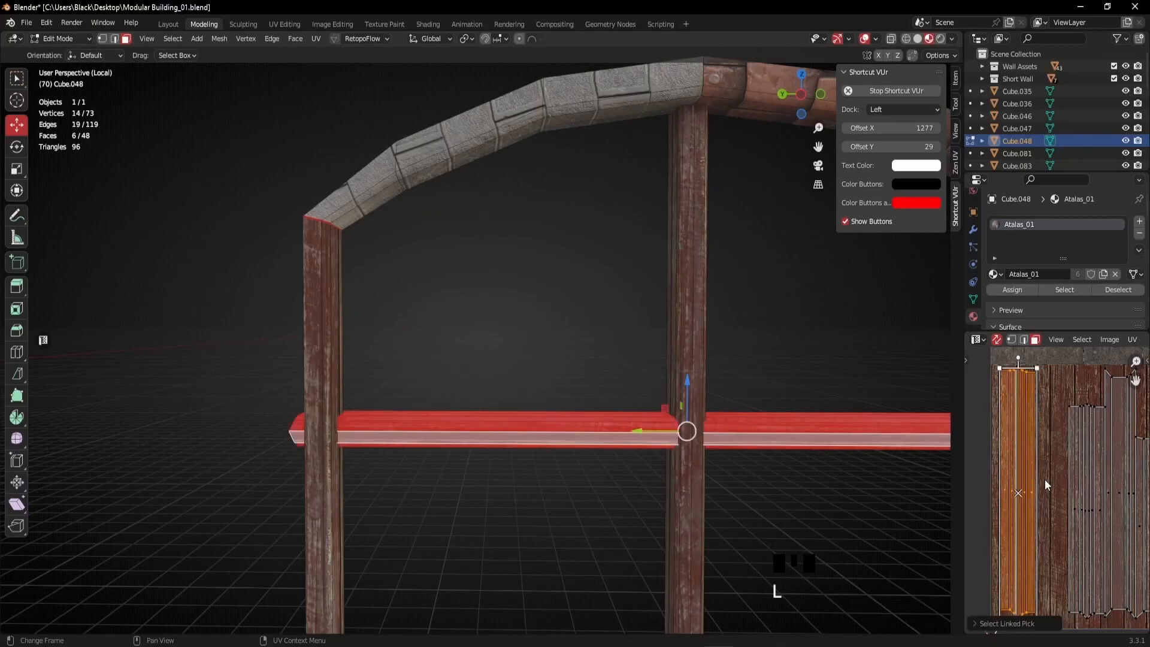
pyautogui.press('g')
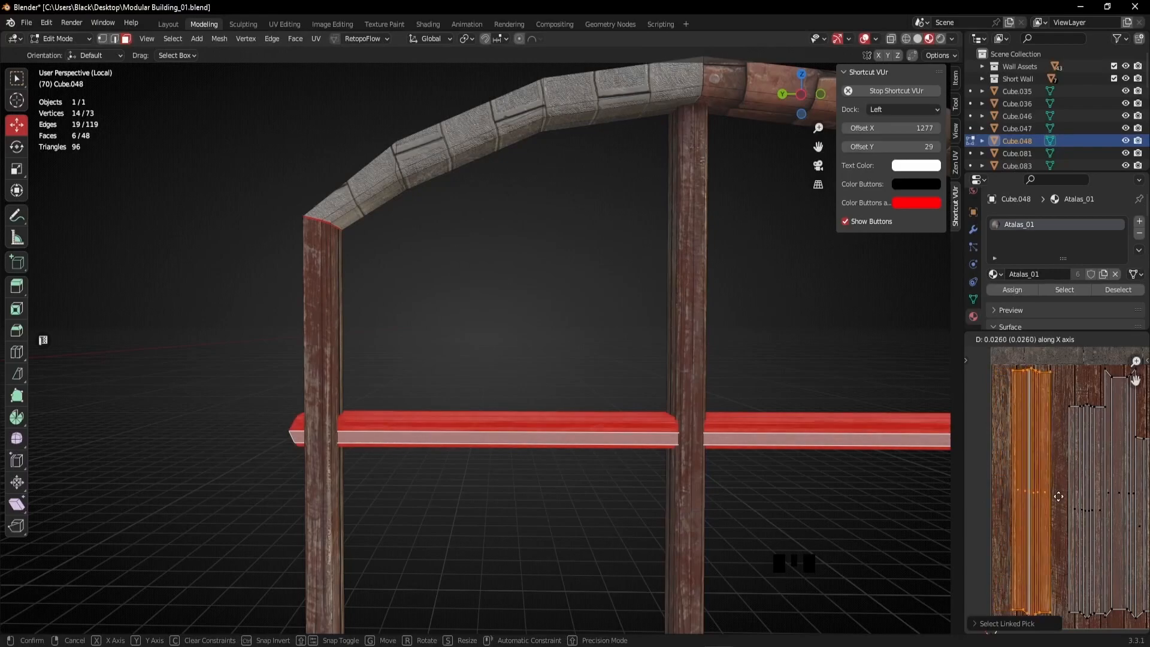
pyautogui.click(1115, 501)
pyautogui.moveTo(1115, 502); pyautogui.dragTo(1001, 475, button='middle')
pyautogui.scroll(1, 1000, 476)
pyautogui.scroll(1, 1001, 476)
pyautogui.click(775, 483)
pyautogui.moveTo(658, 465); pyautogui.dragTo(580, 416, button='middle')
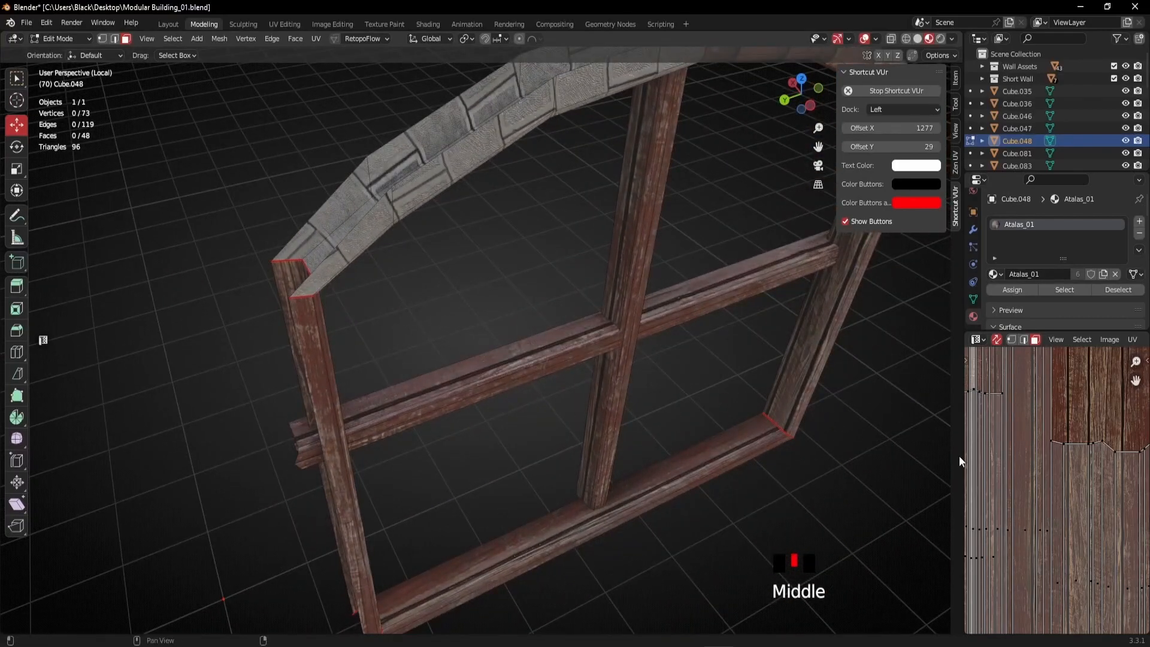
pyautogui.scroll(-2, 1011, 448)
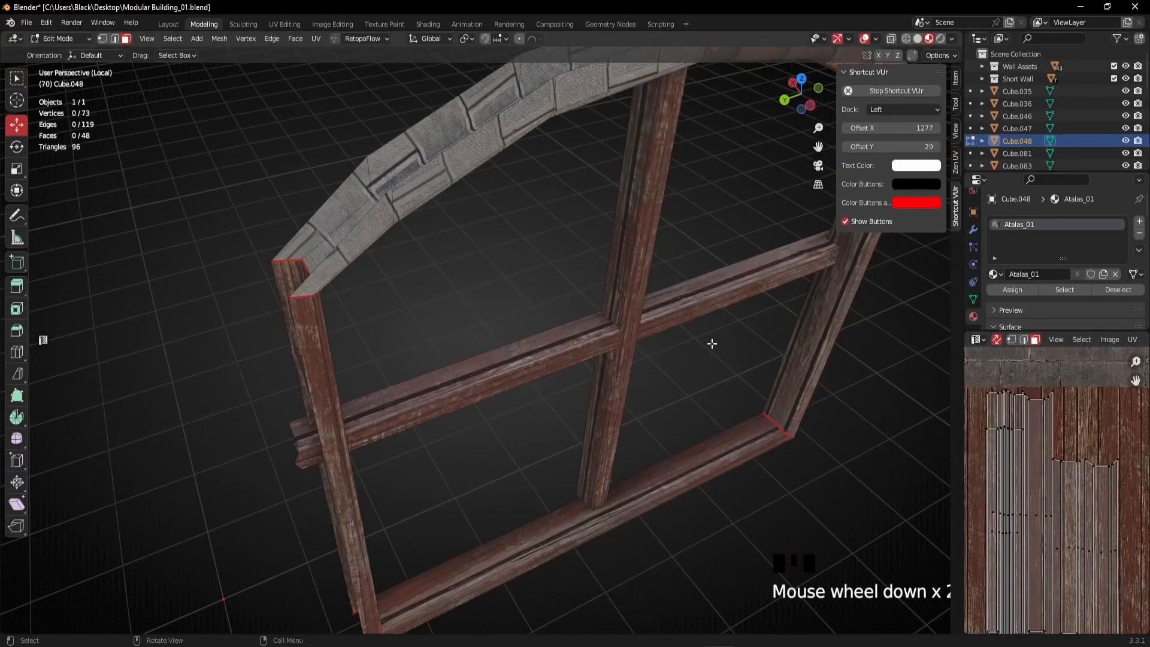
# Select the horizontal crossbar's linked faces, delimited by seam, and scale their UV island to about 0.57 along X.
pyautogui.press('l')
pyautogui.scroll(2, 1018, 473)
pyautogui.moveTo(1033, 486); pyautogui.dragTo(1064, 497, button='middle')
pyautogui.scroll(-1, 1068, 529)
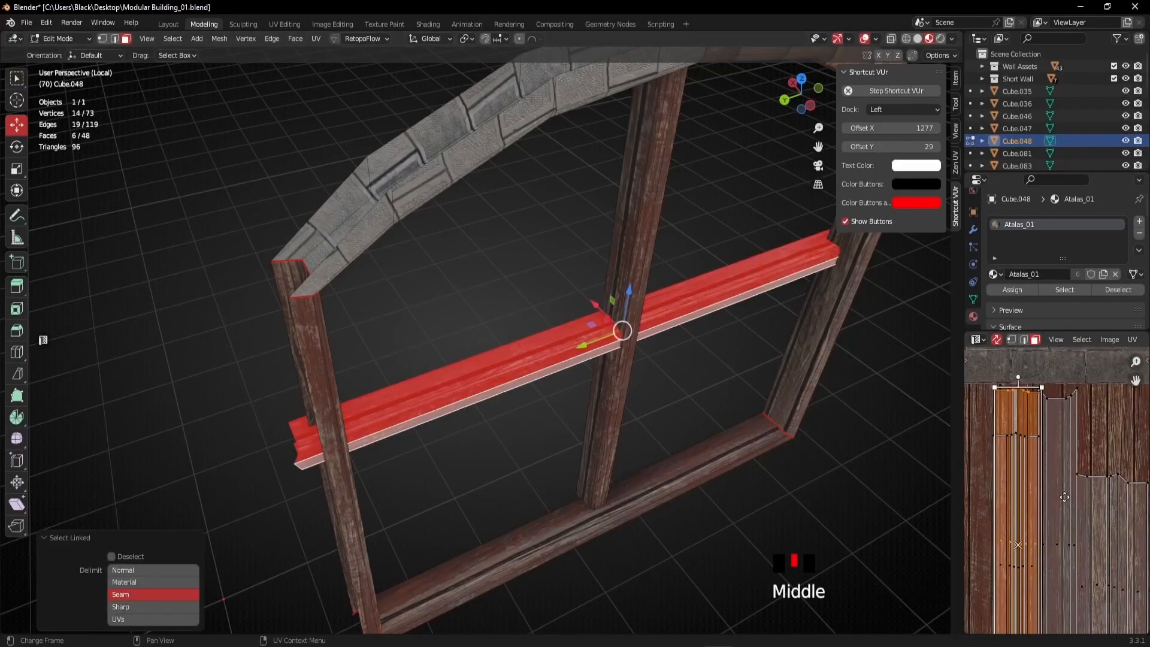
pyautogui.press('s')
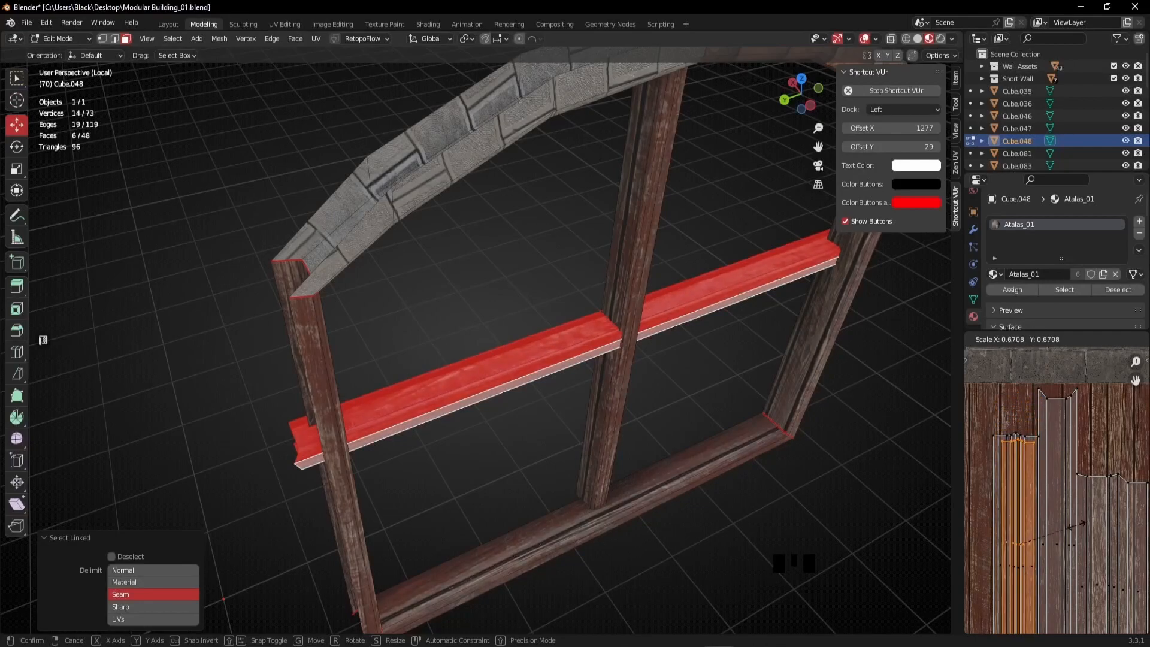
pyautogui.press('x')
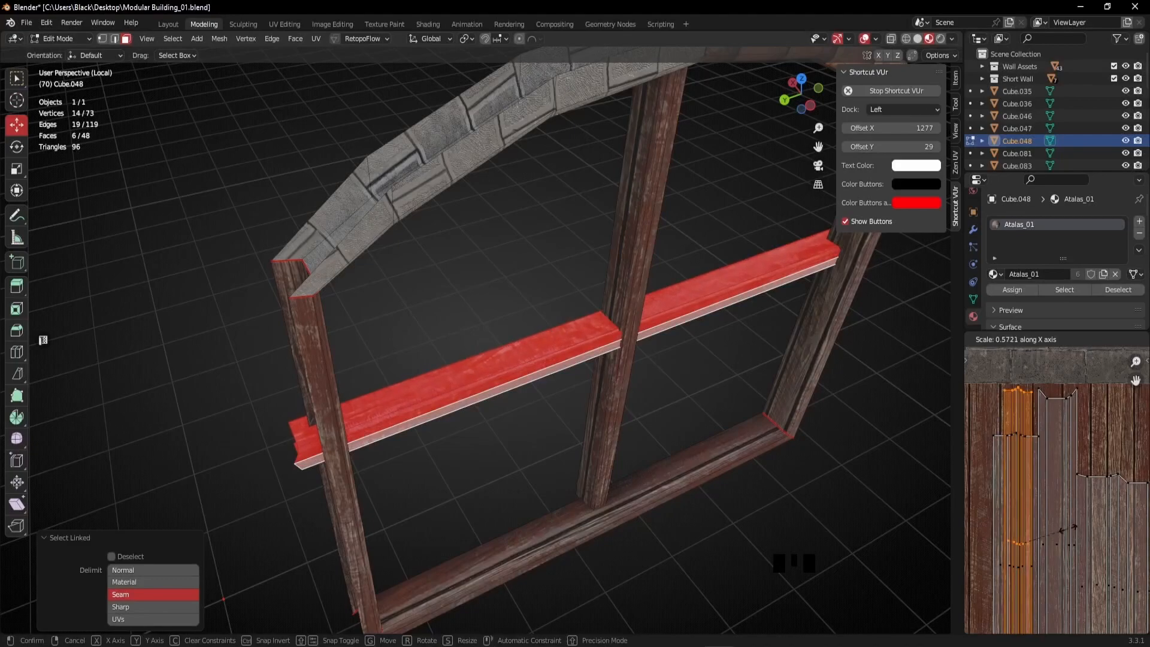
pyautogui.click(1070, 527)
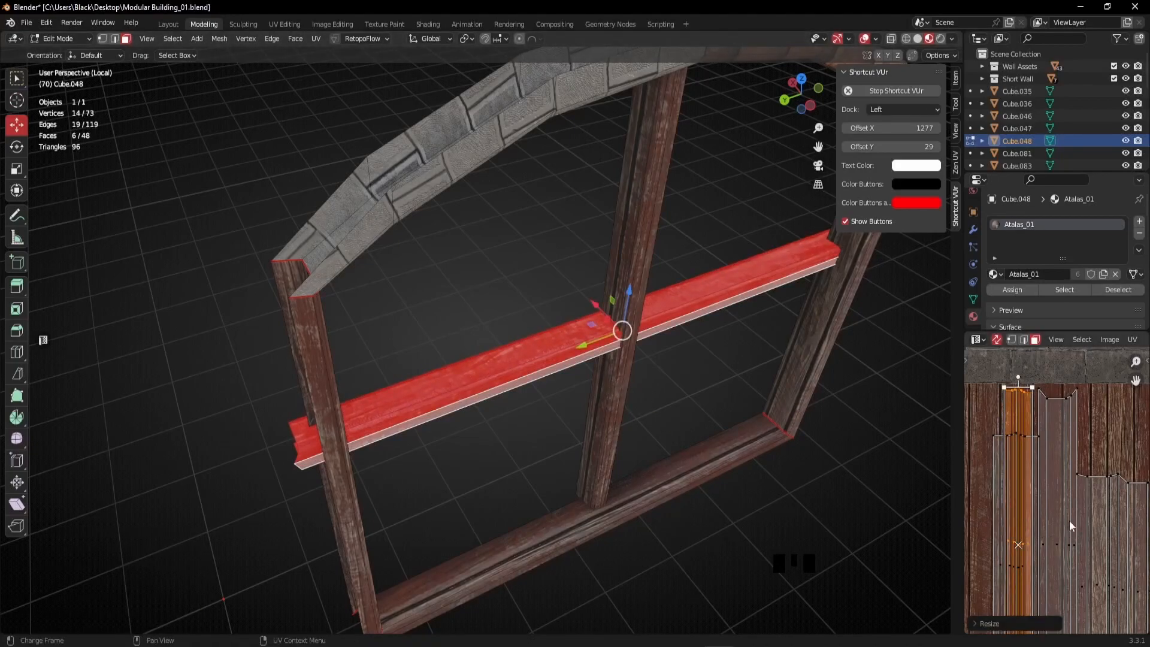
# Shift the crossbar's narrowed UV island slightly along X on the wood texture, then deselect it.
pyautogui.press('g')
pyautogui.press('x')
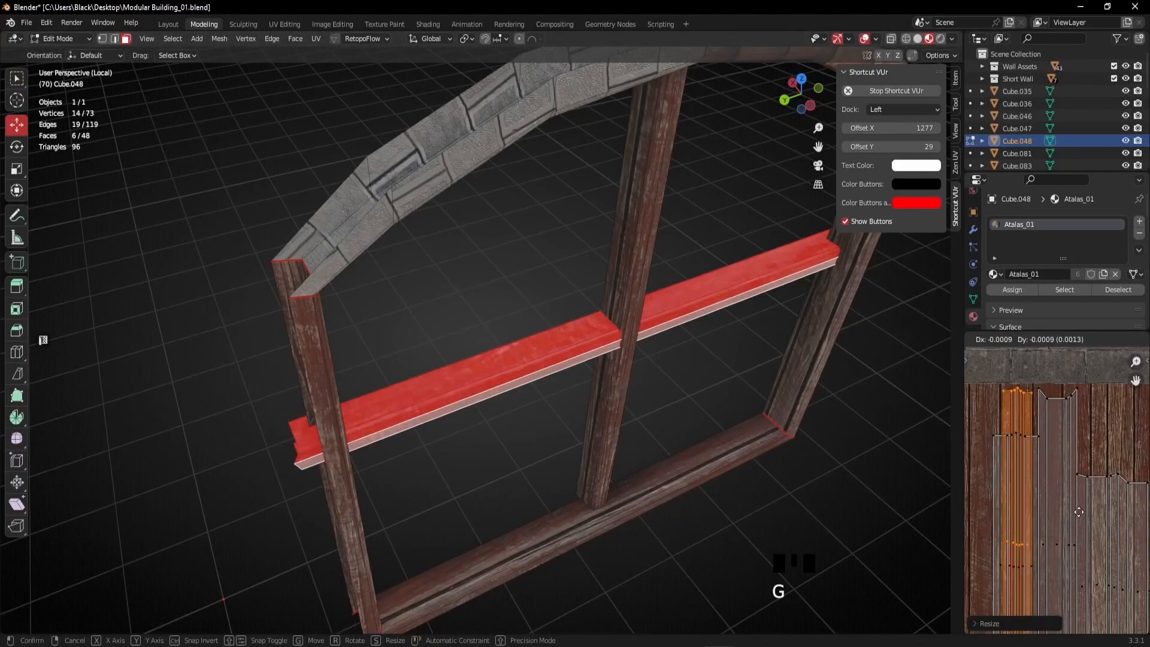
pyautogui.click(1078, 513)
pyautogui.click(695, 556)
# Scale the arched top bar's UV island to about 0.31 and move it onto the atlas's wood texture.
pyautogui.moveTo(667, 544); pyautogui.dragTo(601, 436, button='middle')
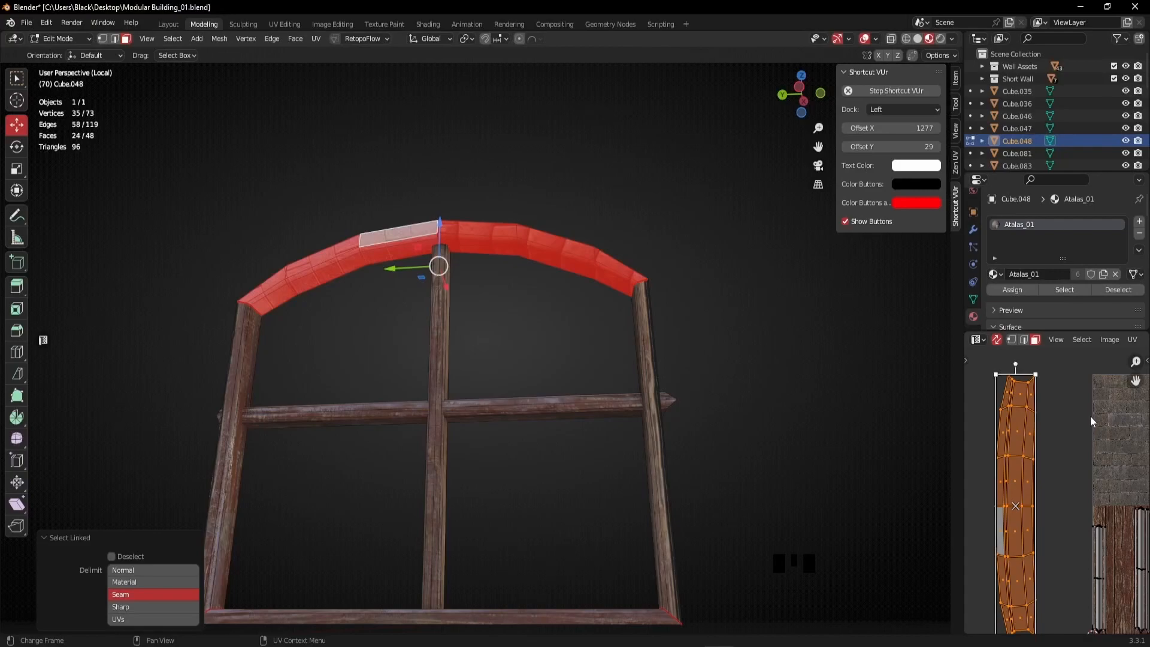
pyautogui.press('s')
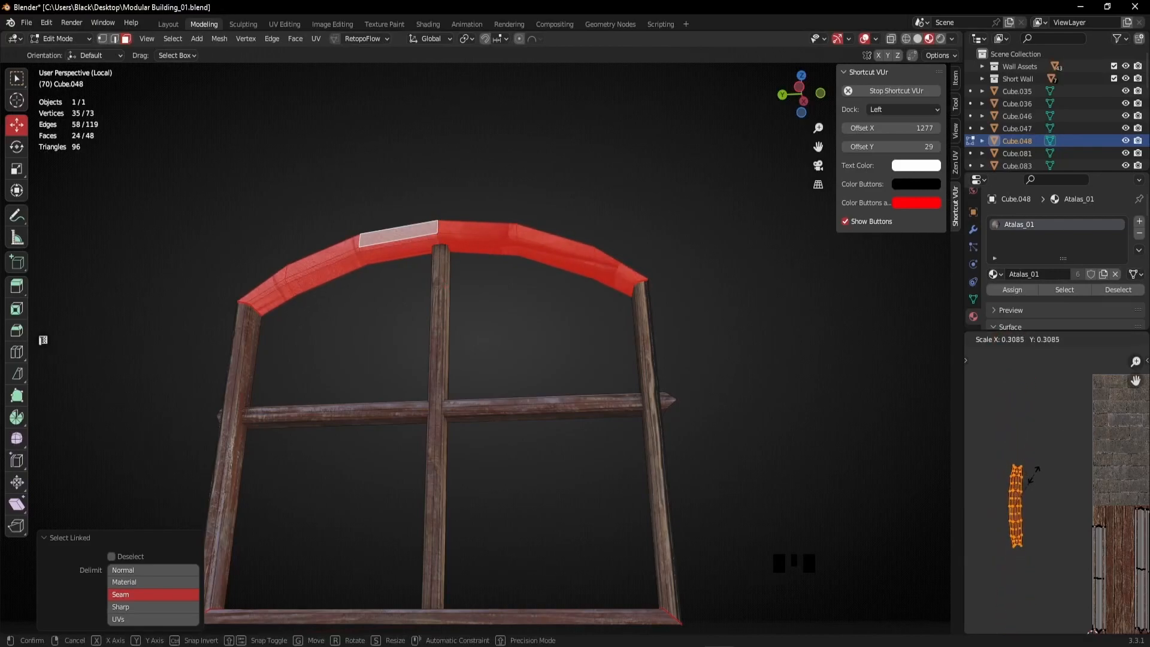
pyautogui.click(1034, 475)
pyautogui.moveTo(1046, 527); pyautogui.dragTo(1003, 483, button='middle')
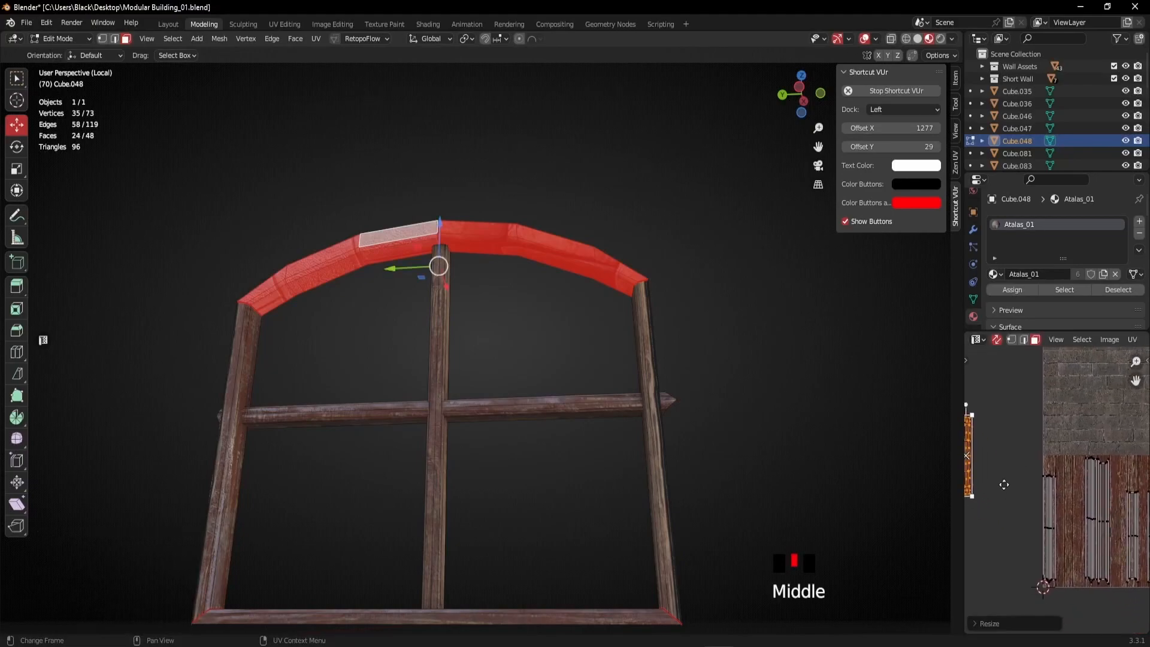
pyautogui.press('g')
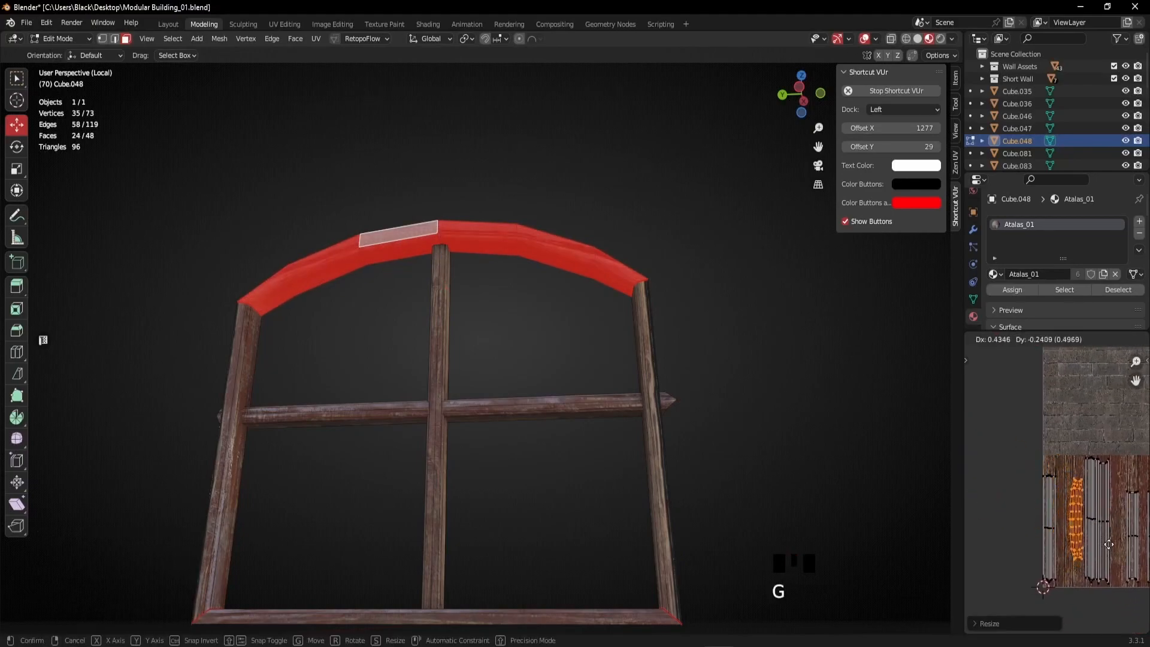
pyautogui.click(1110, 544)
# Fine-position the arched bar's UV island within the wood planks of the atlas.
pyautogui.moveTo(1109, 544); pyautogui.dragTo(1065, 505, button='middle')
pyautogui.scroll(4, 1050, 450)
pyautogui.moveTo(1051, 451); pyautogui.dragTo(1057, 524, button='middle')
pyautogui.scroll(2, 1091, 478)
pyautogui.moveTo(1091, 478); pyautogui.dragTo(1062, 509, button='middle')
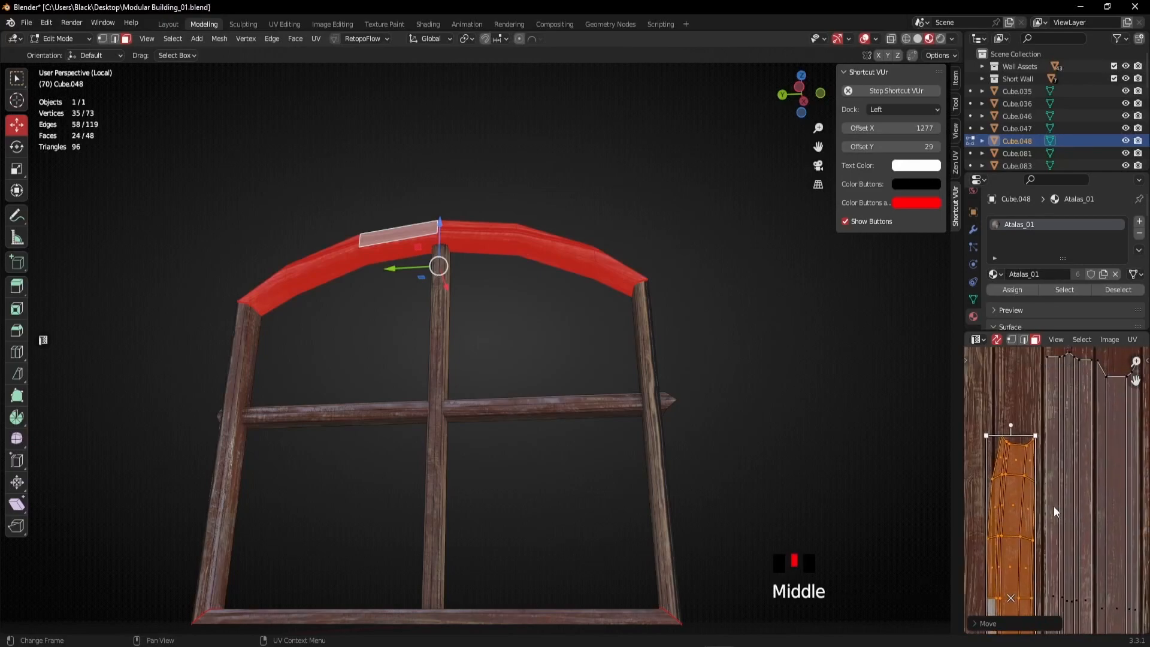
pyautogui.press('g')
pyautogui.press('g')
pyautogui.click(589, 316)
# Check the arched bar's wood, then leave Edit Mode and the frame's local view to return to the full scene.
pyautogui.moveTo(590, 317); pyautogui.dragTo(662, 480, button='middle')
pyautogui.scroll(-1, 488, 475)
pyautogui.scroll(-2, 563, 489)
pyautogui.moveTo(563, 489); pyautogui.dragTo(520, 476, button='middle')
pyautogui.press('Tab')
pyautogui.press('KP_Divide')
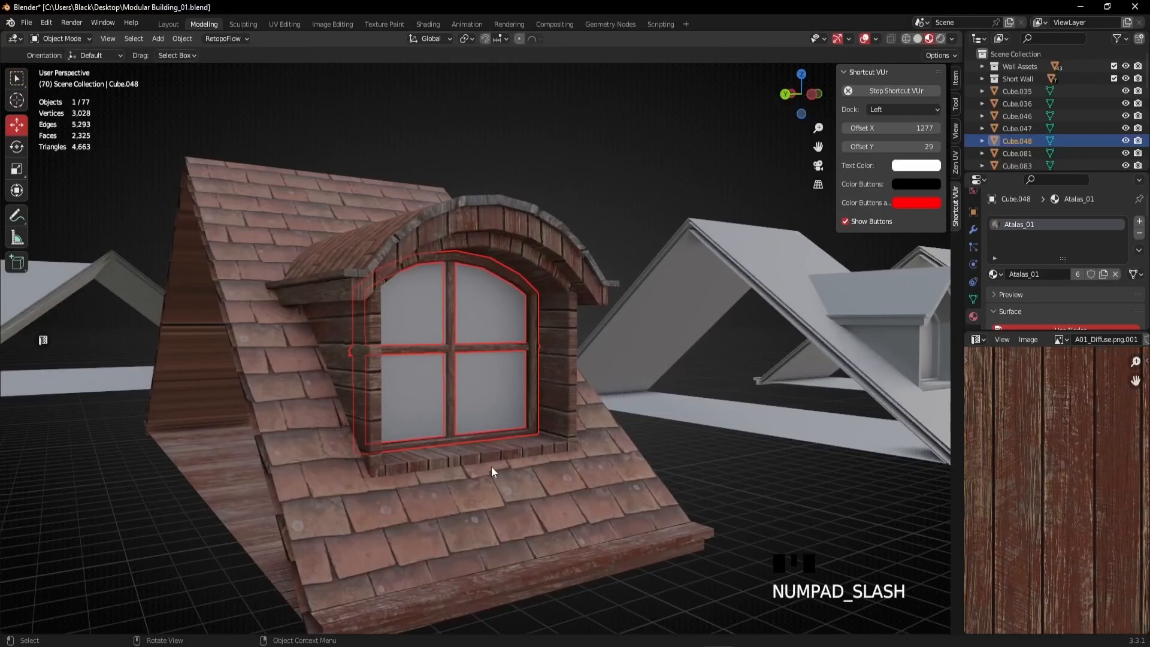
# Examine the textured window frame in place on the dormer and roof from several angles.
pyautogui.scroll(2, 485, 455)
pyautogui.moveTo(460, 324); pyautogui.dragTo(513, 309, button='middle')
pyautogui.scroll(-1, 420, 296)
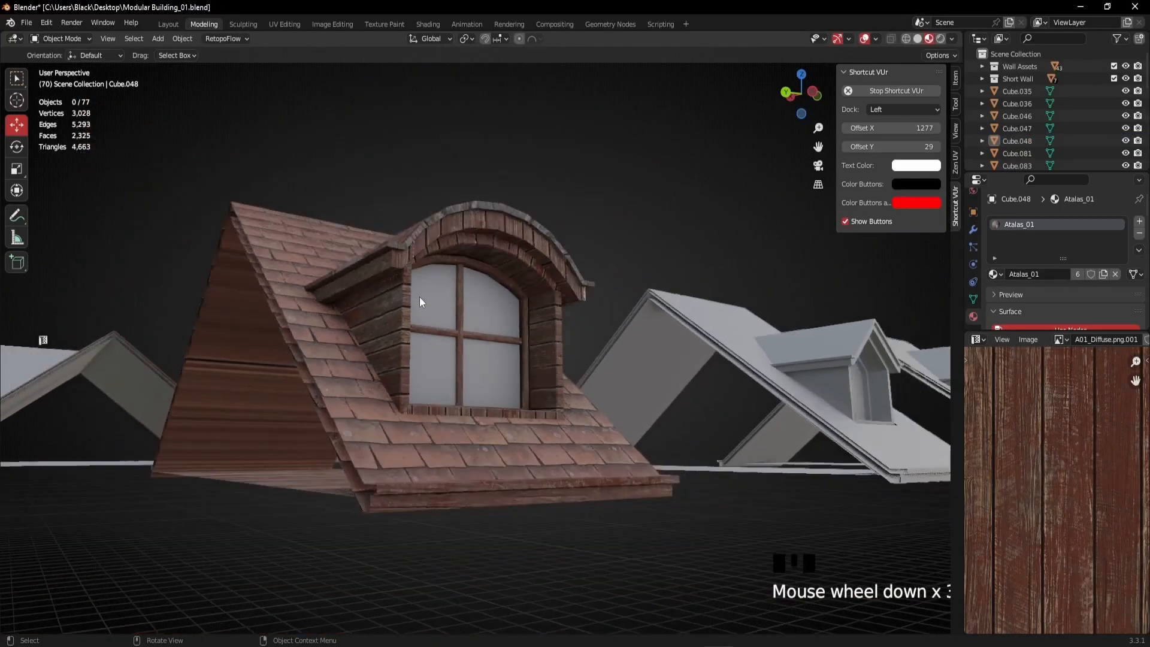
pyautogui.scroll(2, 420, 296)
pyautogui.keyDown('shift'); pyautogui.moveTo(428, 336); pyautogui.dragTo(408, 316, button='middle'); pyautogui.keyUp('shift')
pyautogui.scroll(3, 411, 319)
pyautogui.moveTo(461, 401); pyautogui.dragTo(380, 357, button='middle')
pyautogui.scroll(-3, 531, 432)
pyautogui.moveTo(532, 432); pyautogui.dragTo(556, 373, button='middle')
# Select the window frame, dormer body, dormer trim and main tiled roof, and join them into one object.
pyautogui.click(527, 363)
pyautogui.keyDown('shift'); pyautogui.click(569, 353); pyautogui.keyUp('shift')
pyautogui.keyDown('shift'); pyautogui.click(569, 304); pyautogui.keyUp('shift')
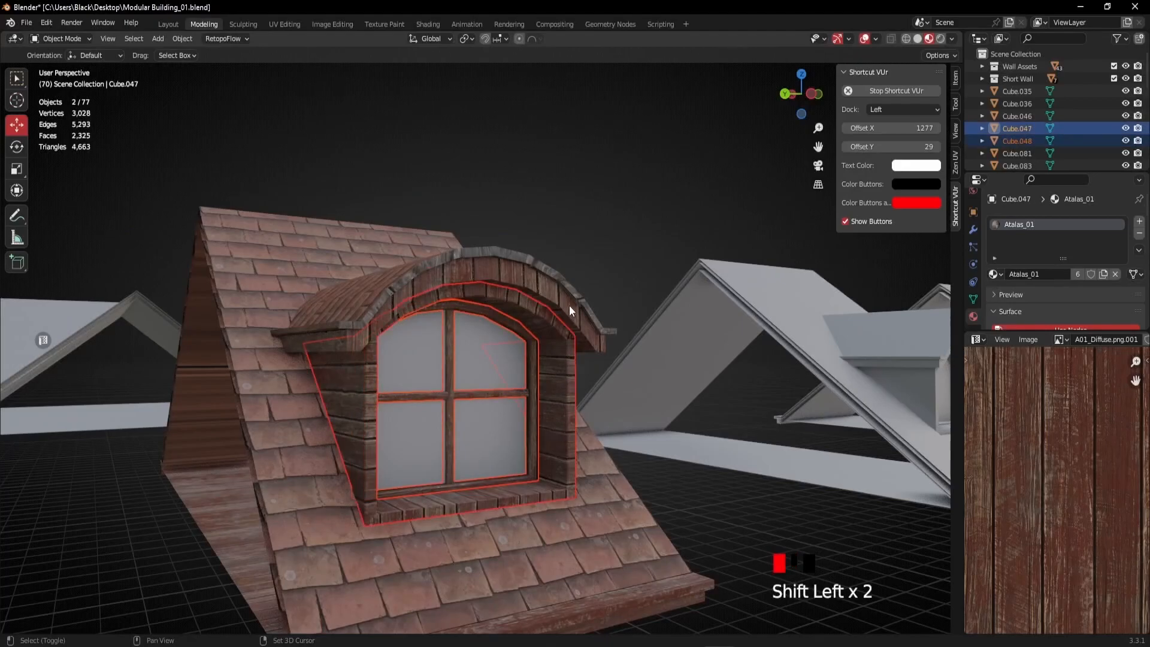
pyautogui.moveTo(437, 329); pyautogui.dragTo(404, 361, button='middle')
pyautogui.keyDown('shift'); pyautogui.click(243, 218); pyautogui.keyUp('shift')
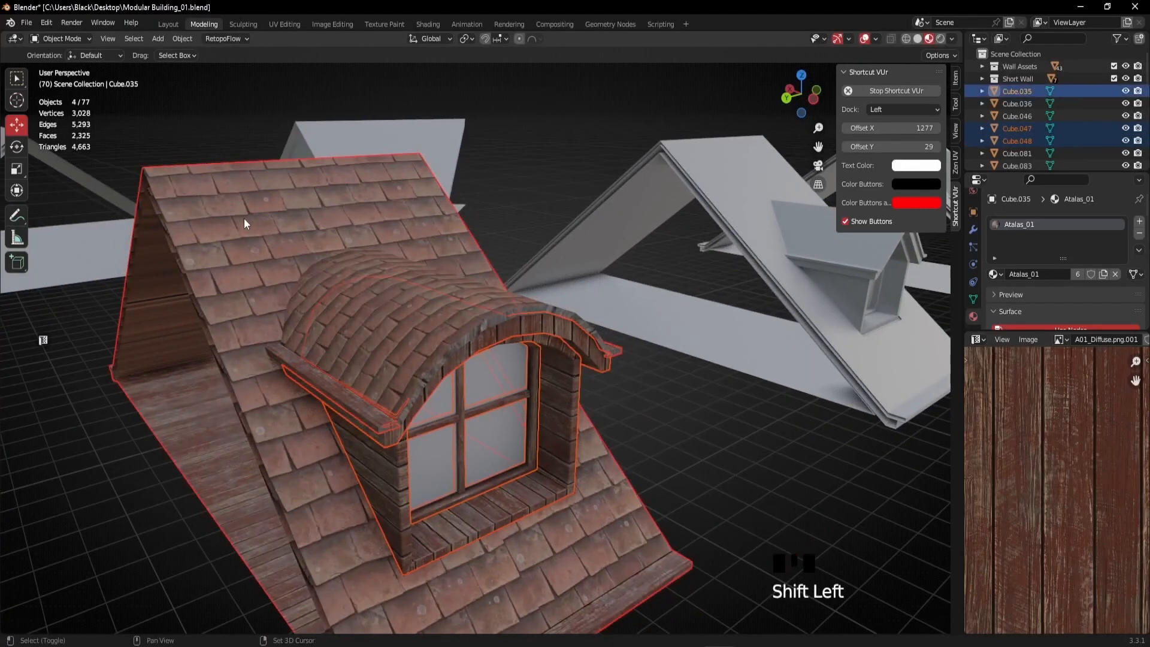
pyautogui.scroll(-3, 399, 426)
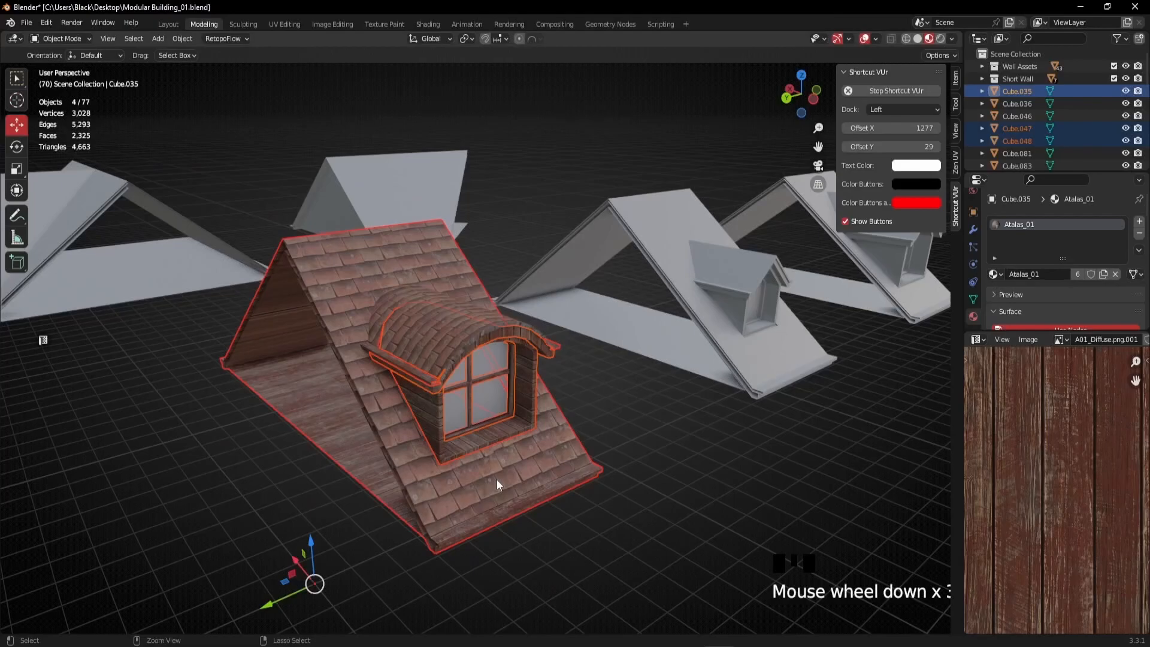
pyautogui.hotkey('ctrl', 'j')
pyautogui.scroll(2, 497, 443)
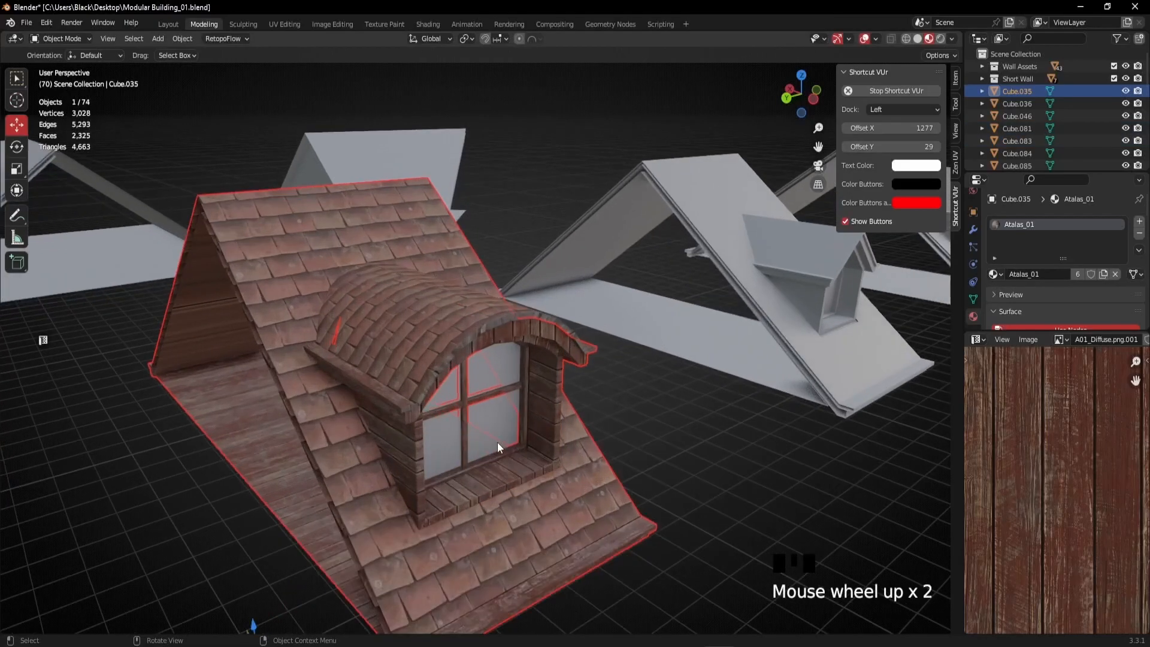
# Test-move the joined roof, cancel the move, and join it with the dormer's curved tile roof.
pyautogui.click(651, 475)
pyautogui.click(573, 504)
pyautogui.press('g')
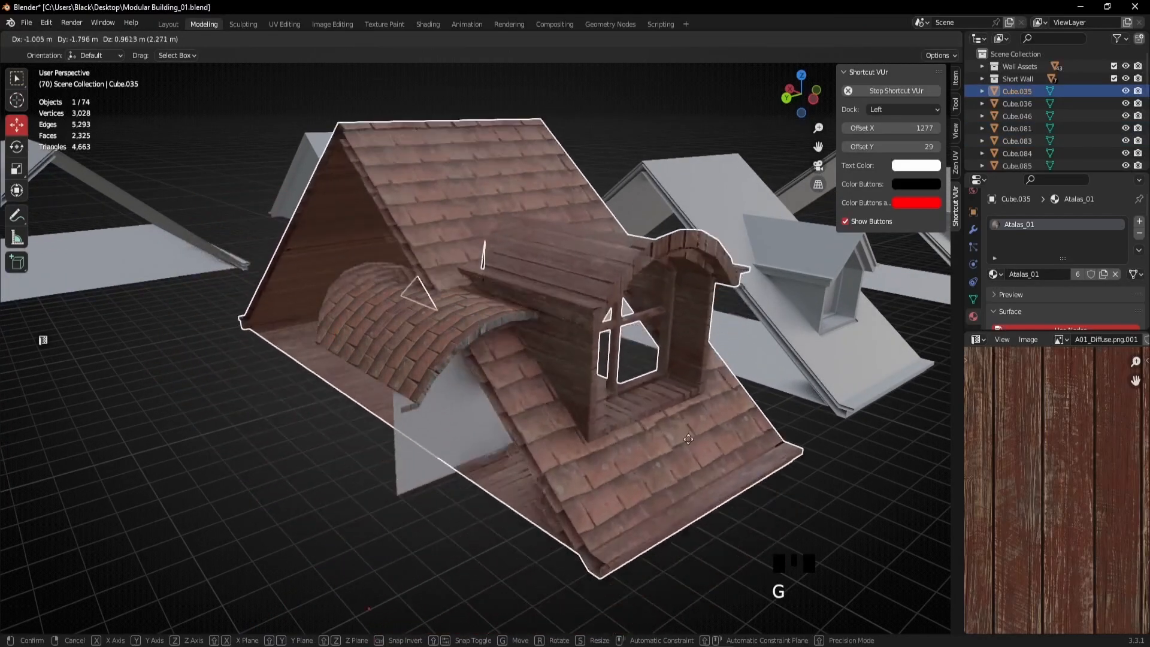
pyautogui.rightClick(534, 401)
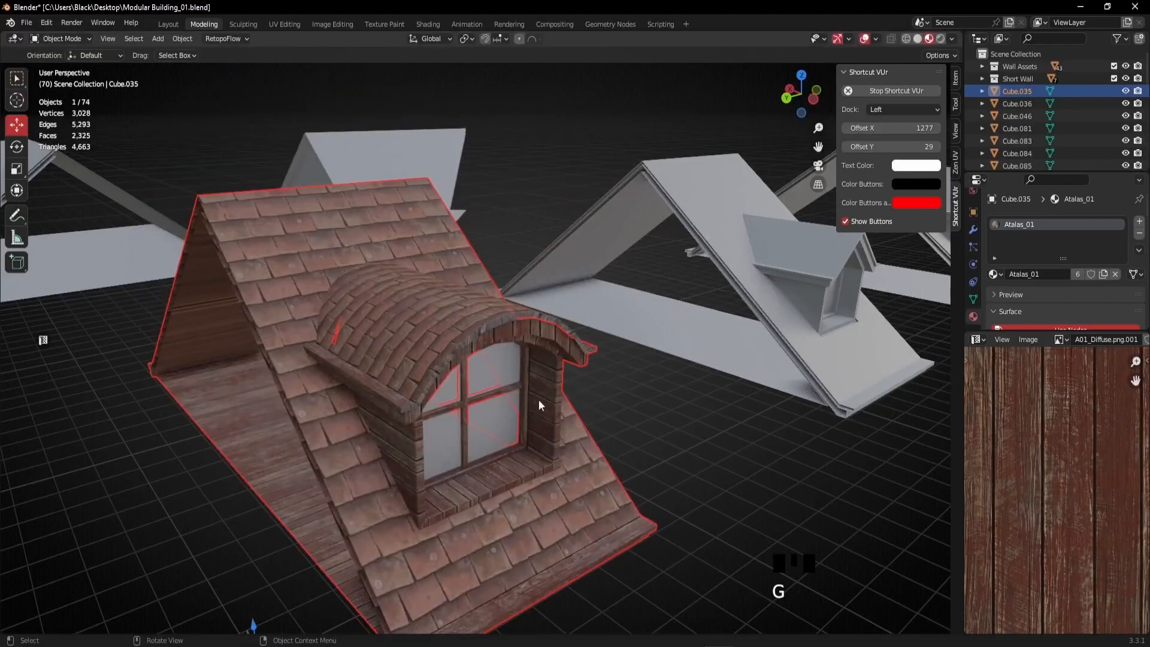
pyautogui.keyDown('shift'); pyautogui.click(439, 324); pyautogui.keyUp('shift')
pyautogui.hotkey('ctrl', 'j')
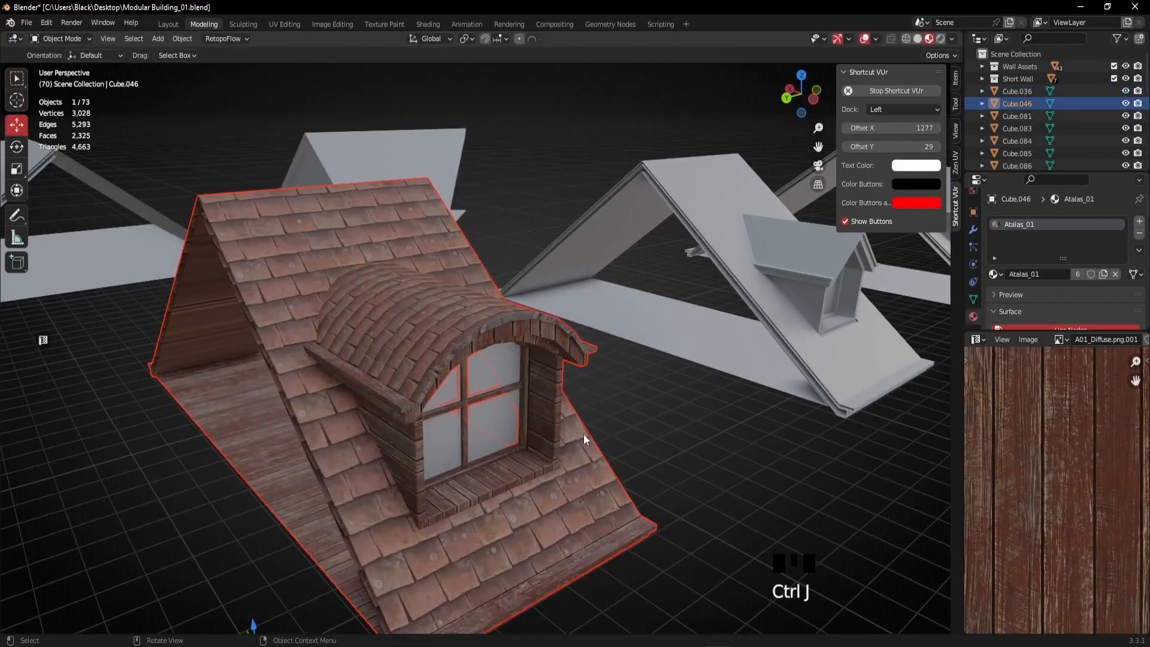
# Test-move the combined roof to check that its parts stay together, then cancel the move and inspect the dormer.
pyautogui.press('g')
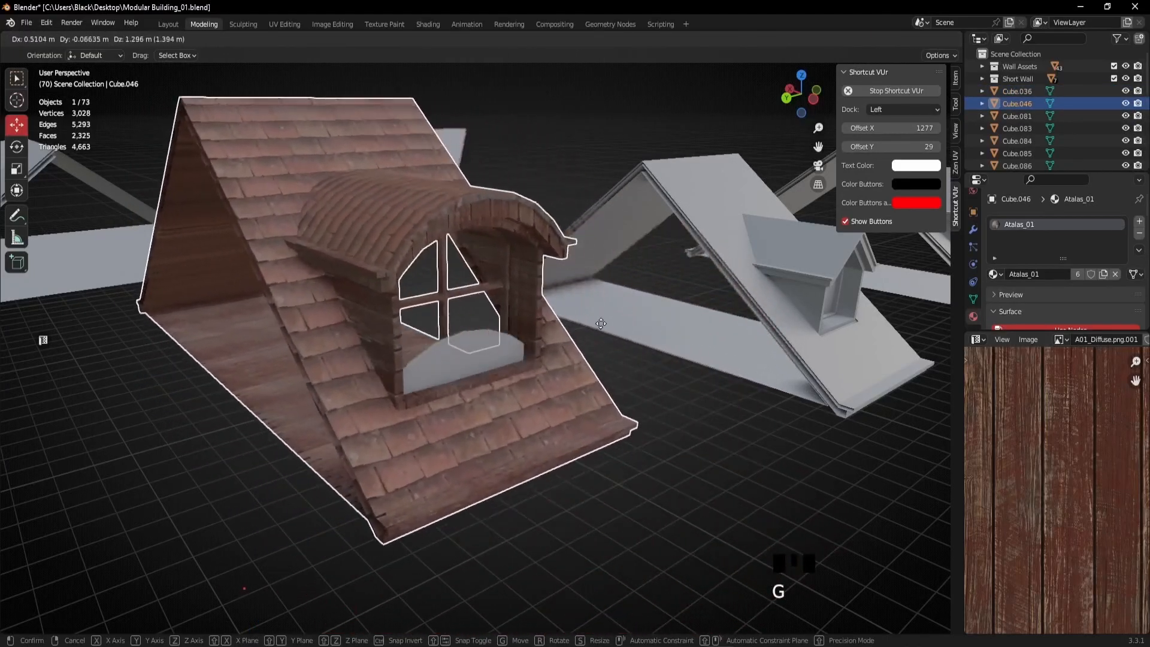
pyautogui.rightClick(578, 330)
pyautogui.moveTo(573, 389); pyautogui.dragTo(539, 408, button='middle')
pyautogui.scroll(2, 508, 441)
pyautogui.click(527, 405)
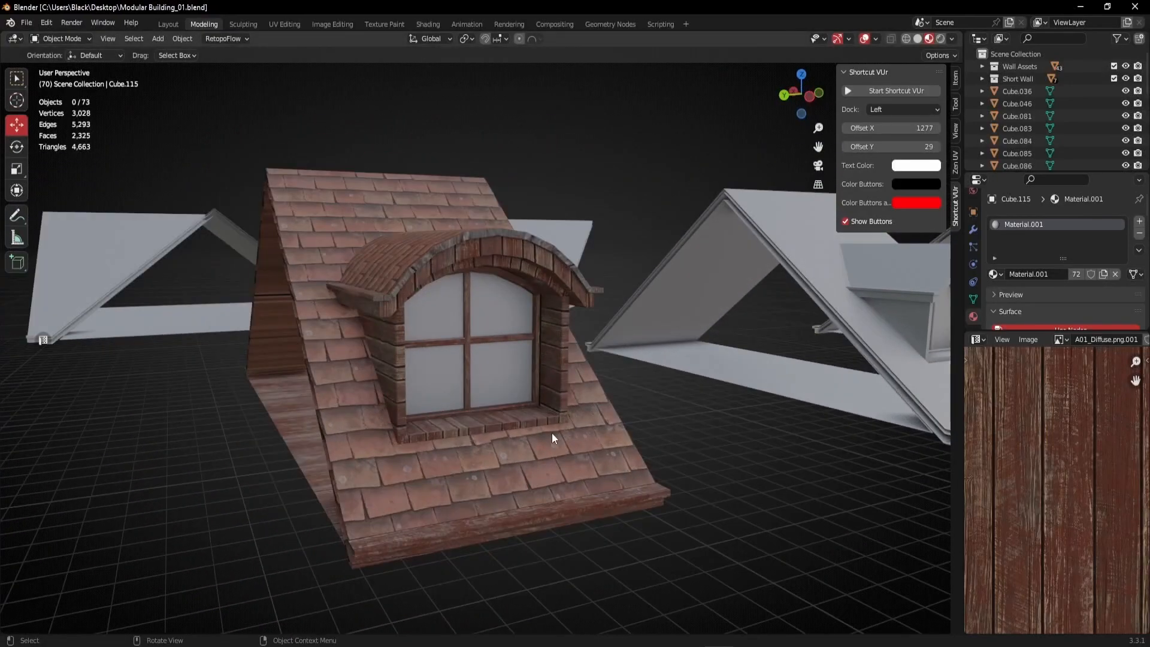
pyautogui.moveTo(552, 432); pyautogui.dragTo(501, 429, button='middle')
# Select the dormer window's pane object and remove its Material.001 slot.
pyautogui.click(494, 307)
pyautogui.moveTo(494, 307); pyautogui.dragTo(462, 394, button='middle')
pyautogui.moveTo(472, 314)
pyautogui.mouseDown(button='middle')
pyautogui.moveTo(461, 327)
pyautogui.moveTo(479, 336)
pyautogui.mouseUp(button='middle')
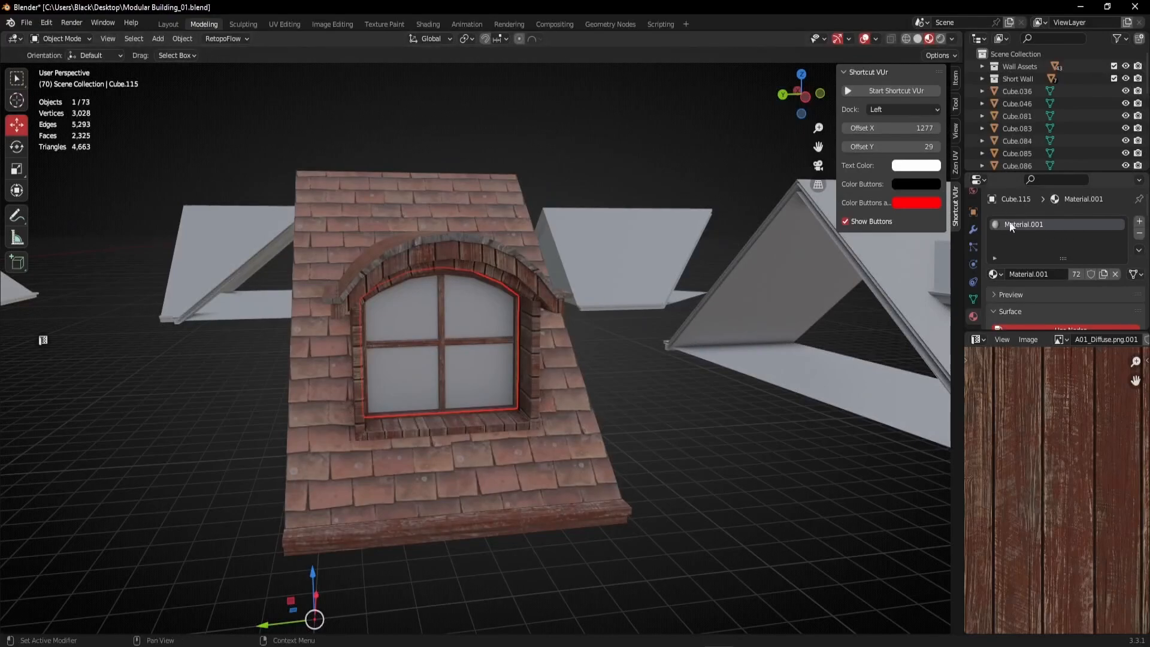
pyautogui.click(1139, 233)
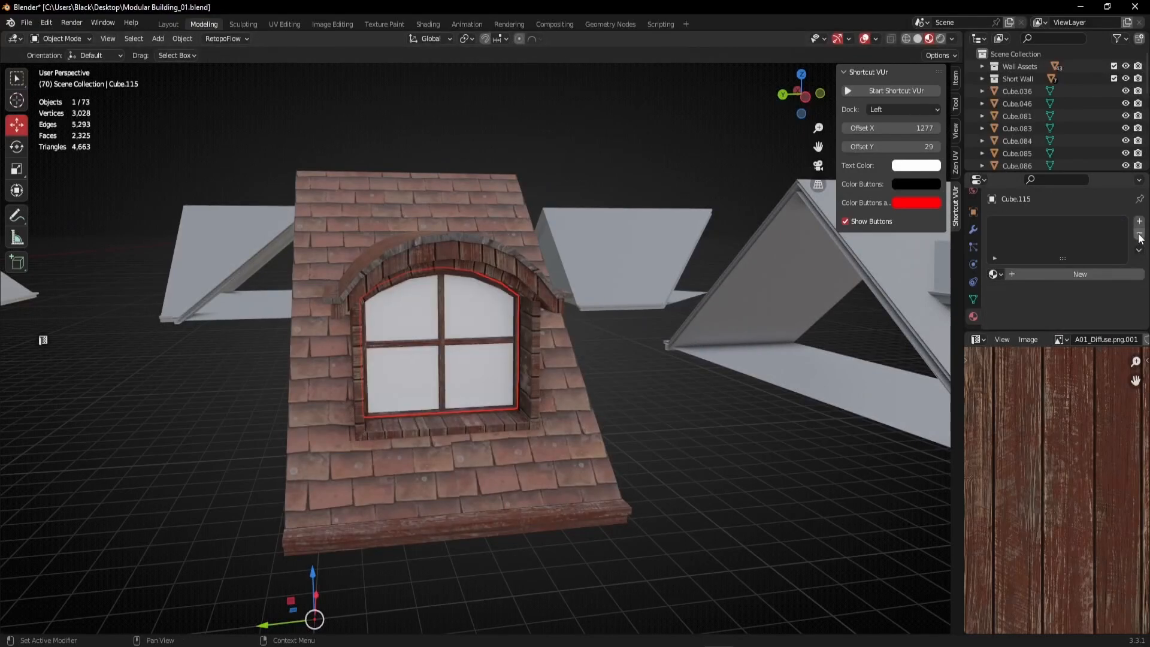
pyautogui.scroll(2, 381, 328)
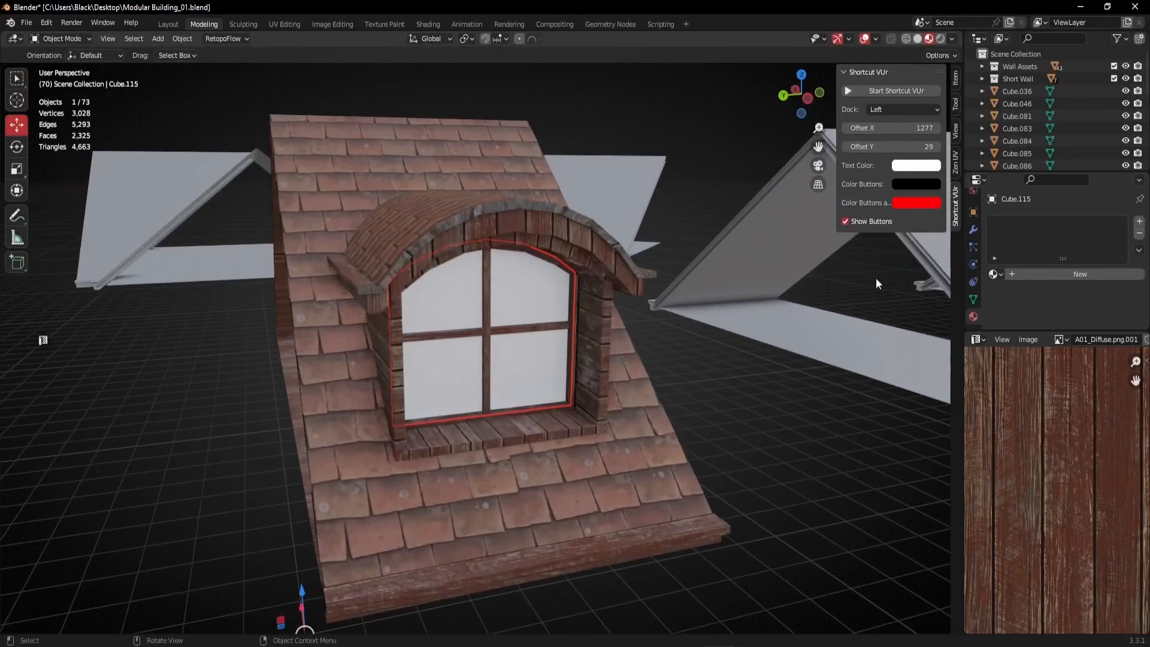
# Create a new material on the window pane and name it Glass.
pyautogui.click(1078, 275)
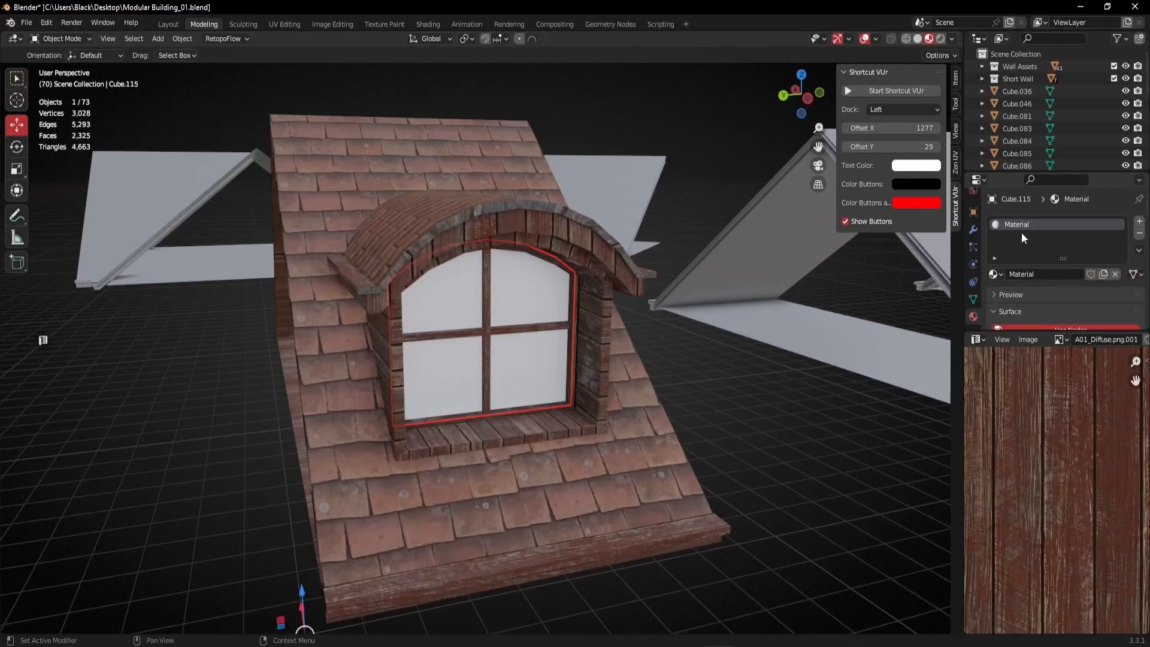
pyautogui.write('Glass')
pyautogui.press('Return')
# Open the Shading workspace and add two MixRGB nodes to the Glass material, one above the other.
pyautogui.click(428, 24)
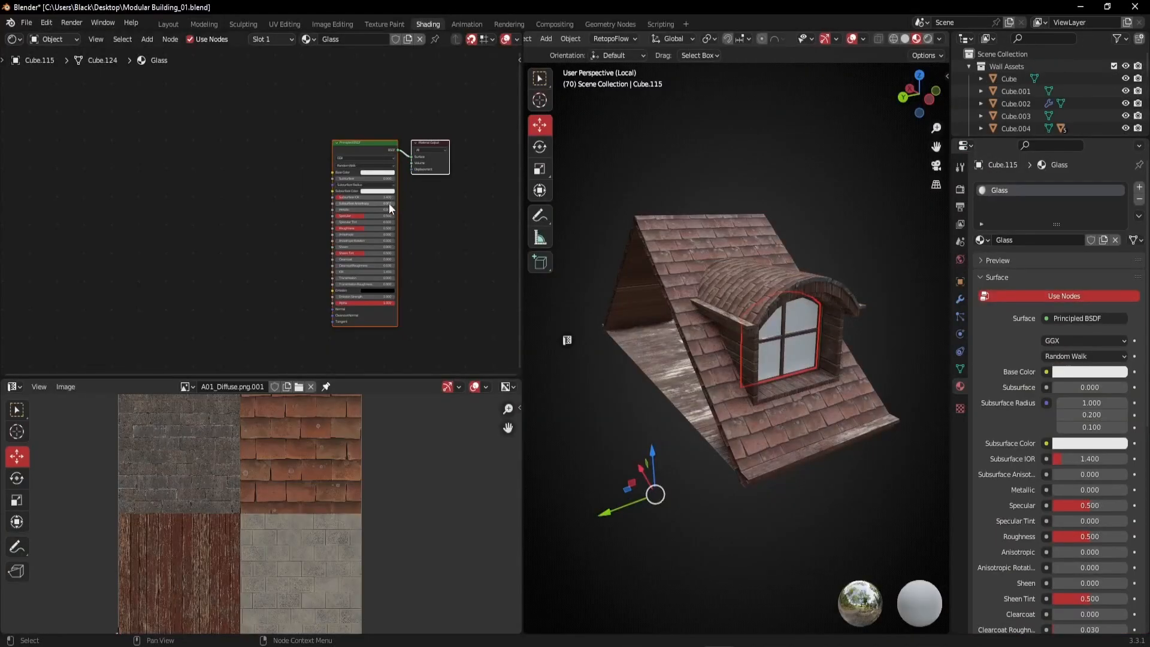
pyautogui.moveTo(314, 172)
pyautogui.mouseDown(button='middle')
pyautogui.moveTo(334, 161)
pyautogui.moveTo(280, 169)
pyautogui.mouseUp(button='middle')
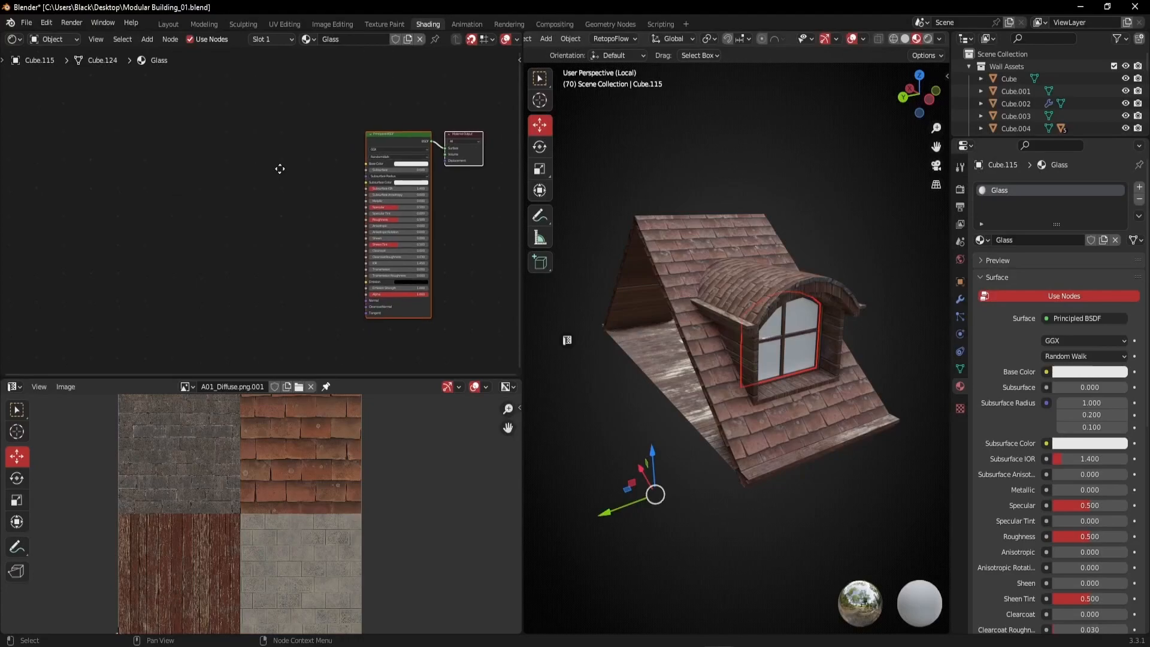
pyautogui.press('q')
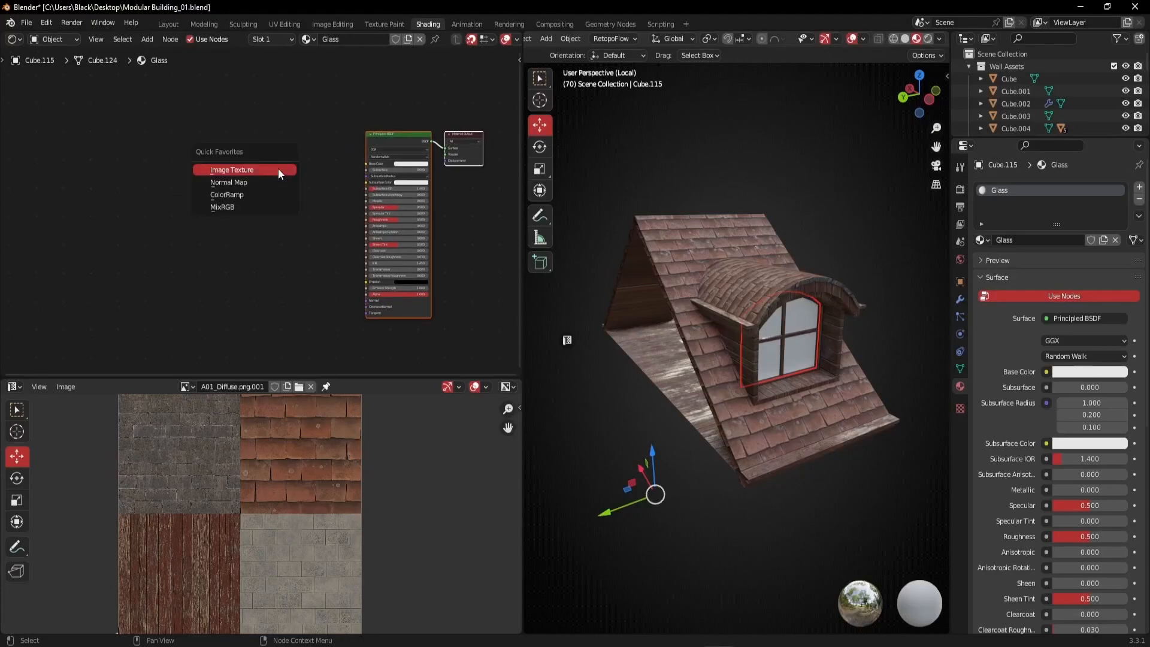
pyautogui.click(219, 206)
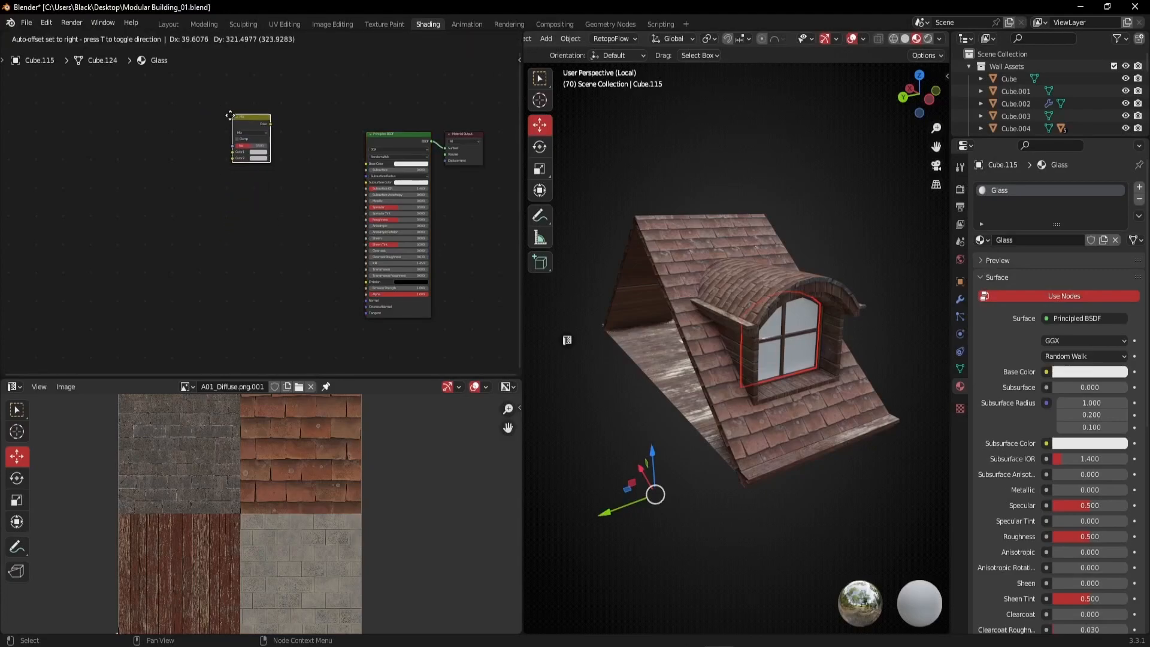
pyautogui.click(242, 120)
pyautogui.press('q')
pyautogui.click(192, 292)
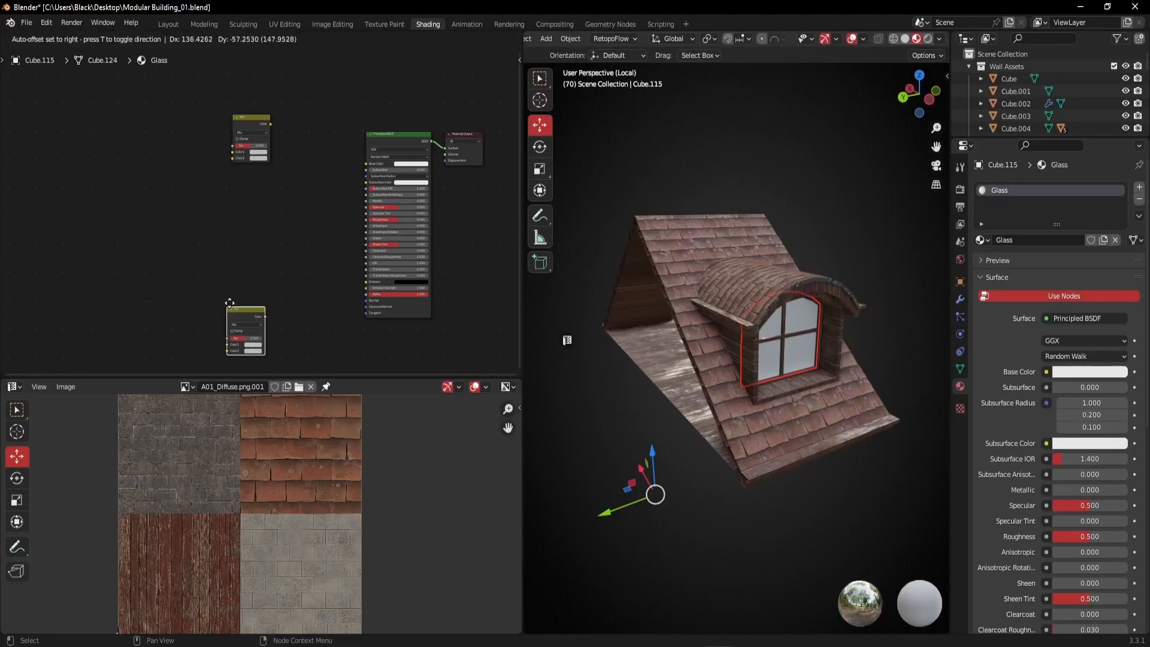
pyautogui.scroll(1, 247, 275)
# Connect the upper Mix node to the Principled BSDF's Base Color and set its Color1 to a muted blue.
pyautogui.moveTo(268, 276); pyautogui.dragTo(271, 307, button='middle')
pyautogui.scroll(4, 281, 150)
pyautogui.moveTo(280, 126); pyautogui.dragTo(420, 184)
pyautogui.moveTo(784, 338)
pyautogui.mouseDown(button='middle')
pyautogui.moveTo(793, 343)
pyautogui.moveTo(749, 321)
pyautogui.moveTo(799, 322)
pyautogui.mouseUp(button='middle')
pyautogui.scroll(2, 799, 322)
pyautogui.scroll(3, 799, 322)
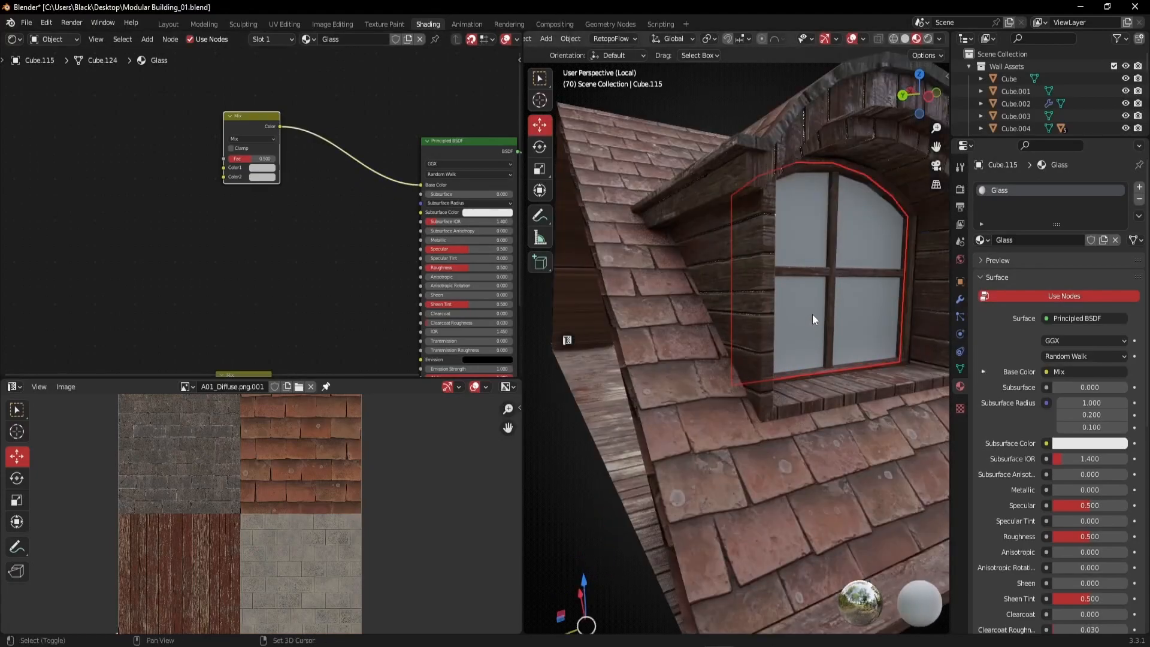
pyautogui.click(261, 168)
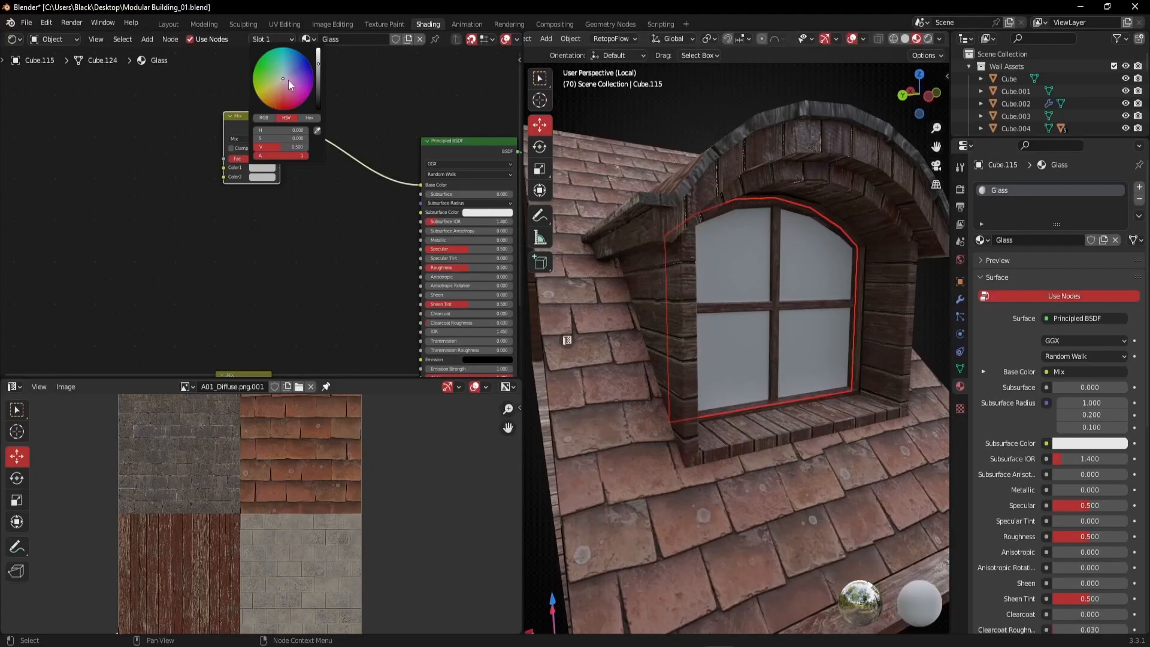
pyautogui.moveTo(285, 74)
pyautogui.mouseDown()
pyautogui.moveTo(299, 58)
pyautogui.moveTo(285, 73)
pyautogui.mouseUp()
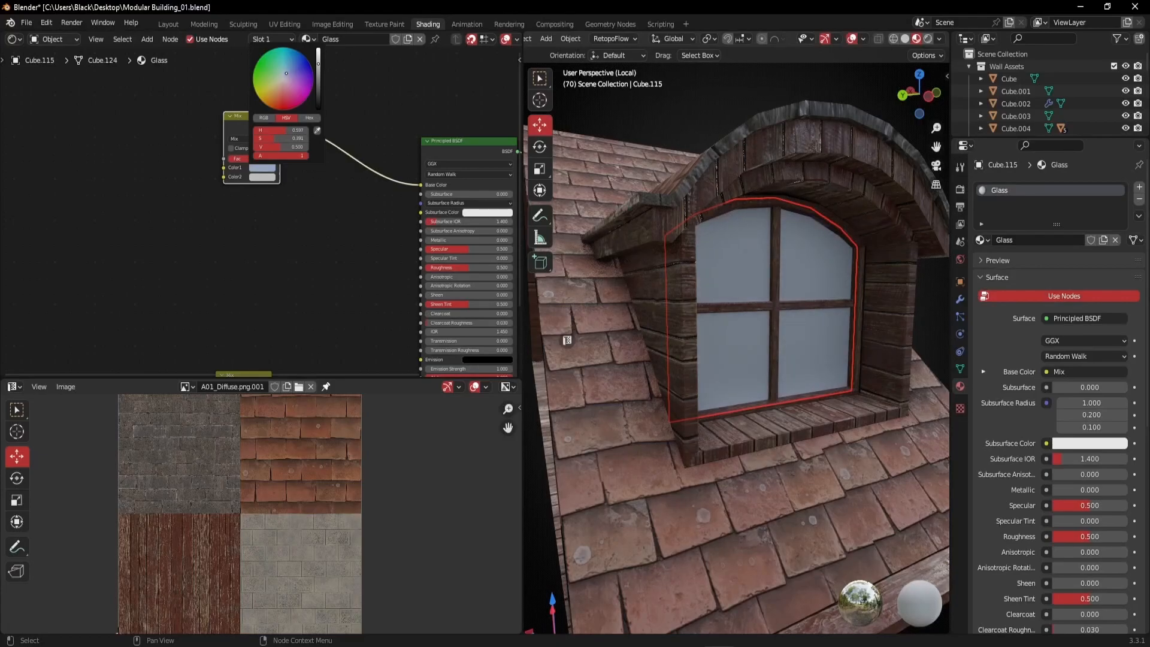
# Connect the lower Mix node's Color output to the Principled BSDF's Alpha input and check the pane.
pyautogui.moveTo(822, 350); pyautogui.dragTo(740, 318, button='middle')
pyautogui.scroll(-3, 310, 239)
pyautogui.moveTo(308, 288); pyautogui.dragTo(325, 137, button='middle')
pyautogui.scroll(6, 285, 224)
pyautogui.moveTo(364, 226); pyautogui.dragTo(185, 274, button='middle')
pyautogui.moveTo(135, 245); pyautogui.dragTo(238, 206)
pyautogui.moveTo(149, 236); pyautogui.dragTo(319, 236)
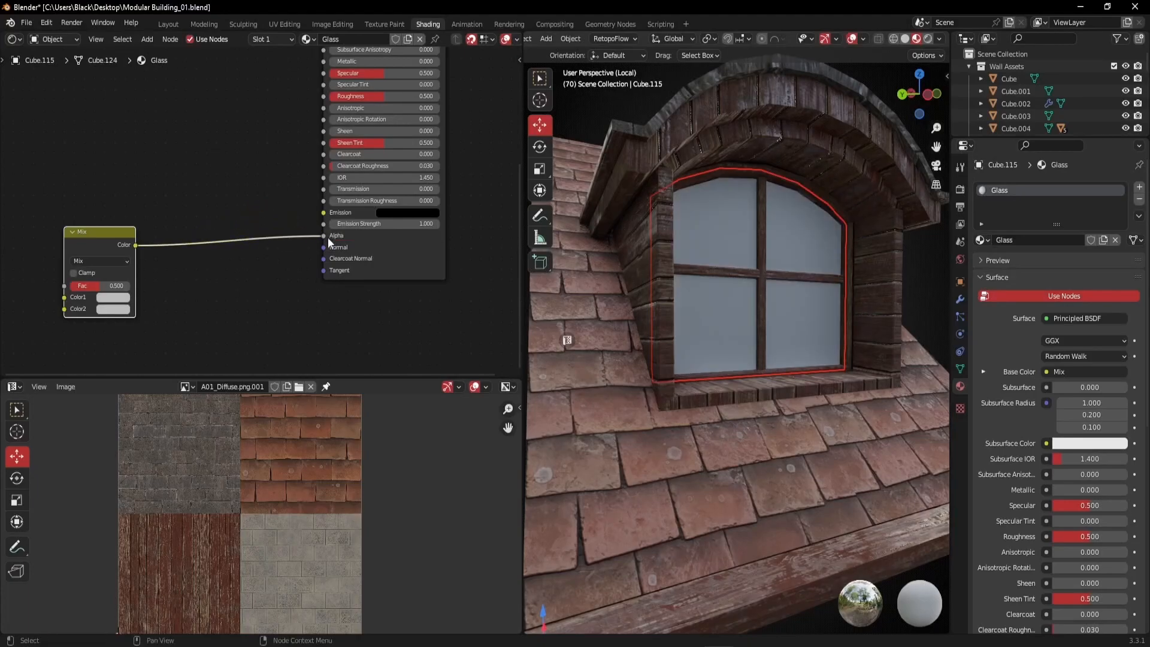
pyautogui.moveTo(754, 315); pyautogui.dragTo(766, 328, button='middle')
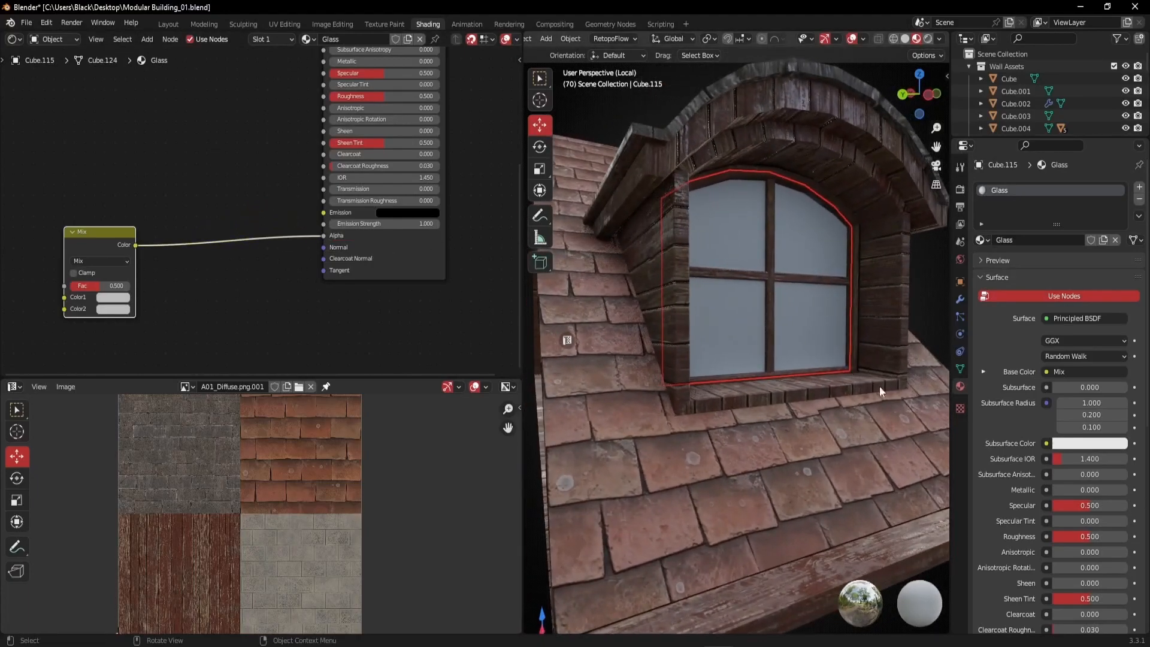
# Set the Glass material's Blend Mode to Alpha Blend and its Shadow Mode to None.
pyautogui.scroll(-8, 1072, 412)
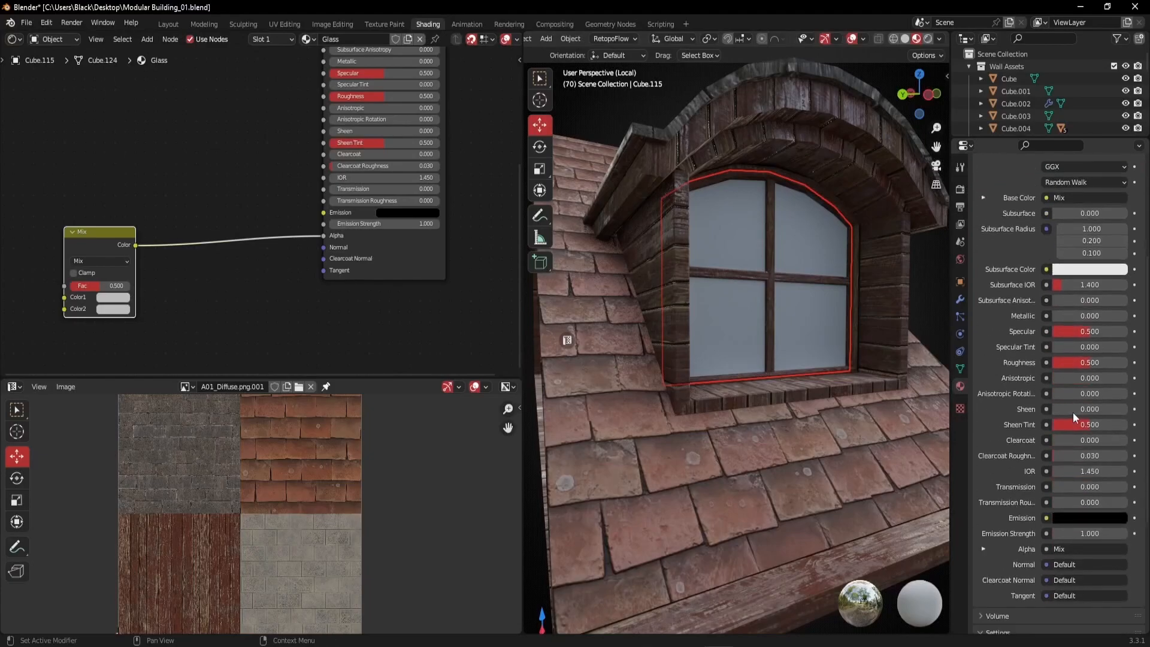
pyautogui.scroll(-3, 1074, 412)
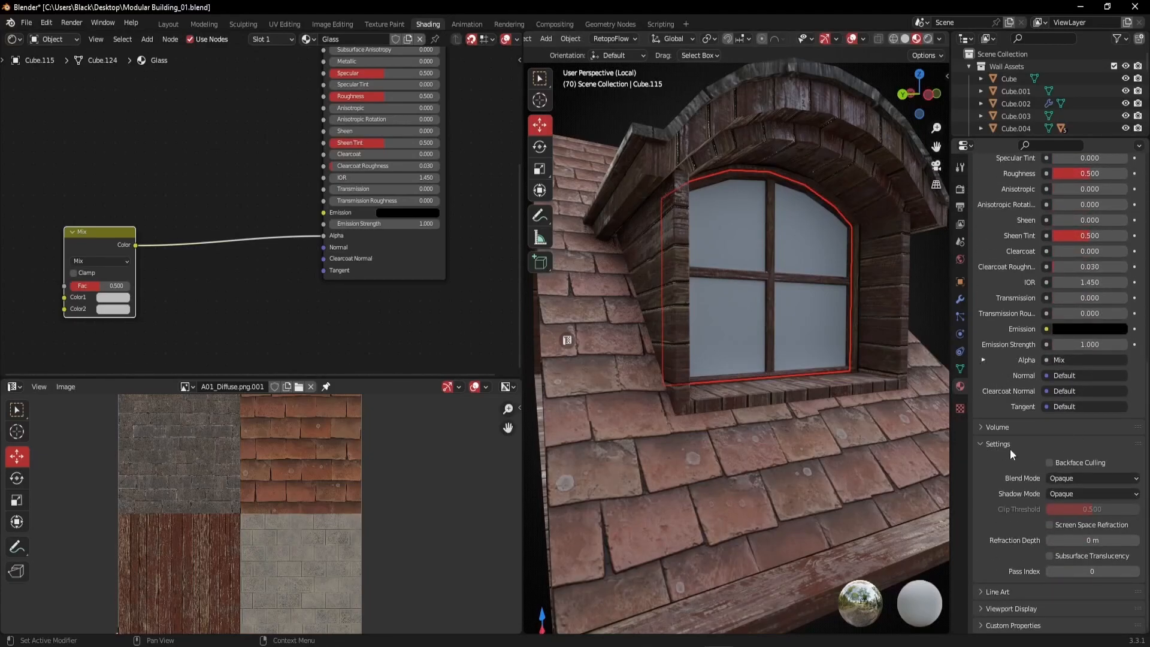
pyautogui.click(1135, 479)
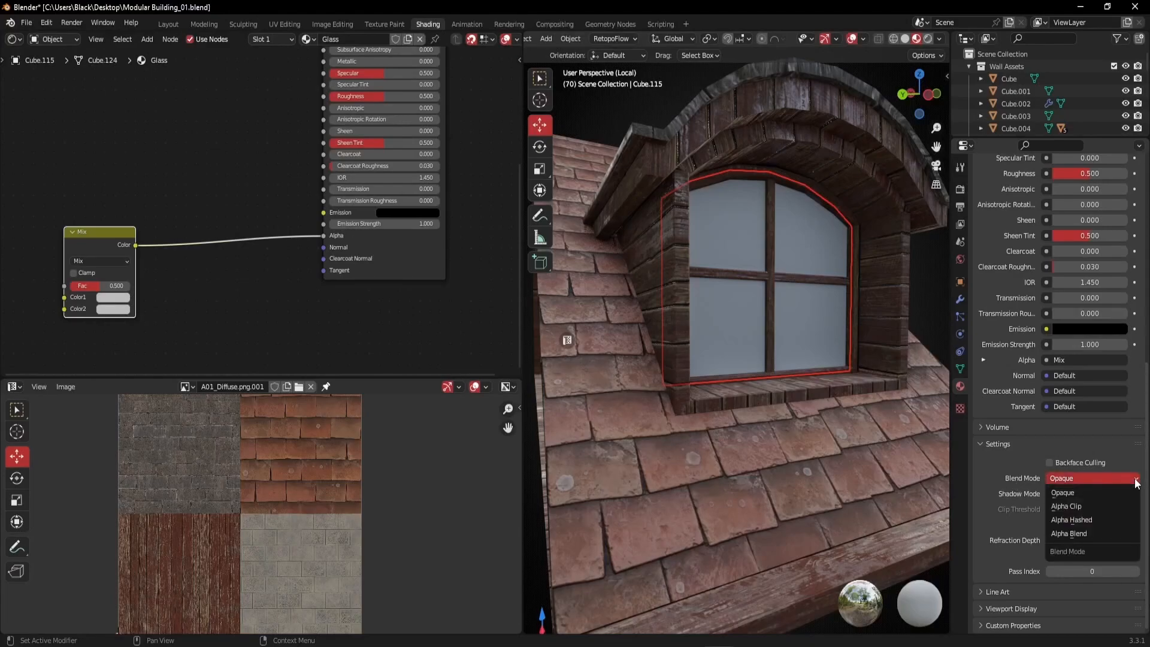
pyautogui.click(1072, 533)
pyautogui.scroll(8, 783, 278)
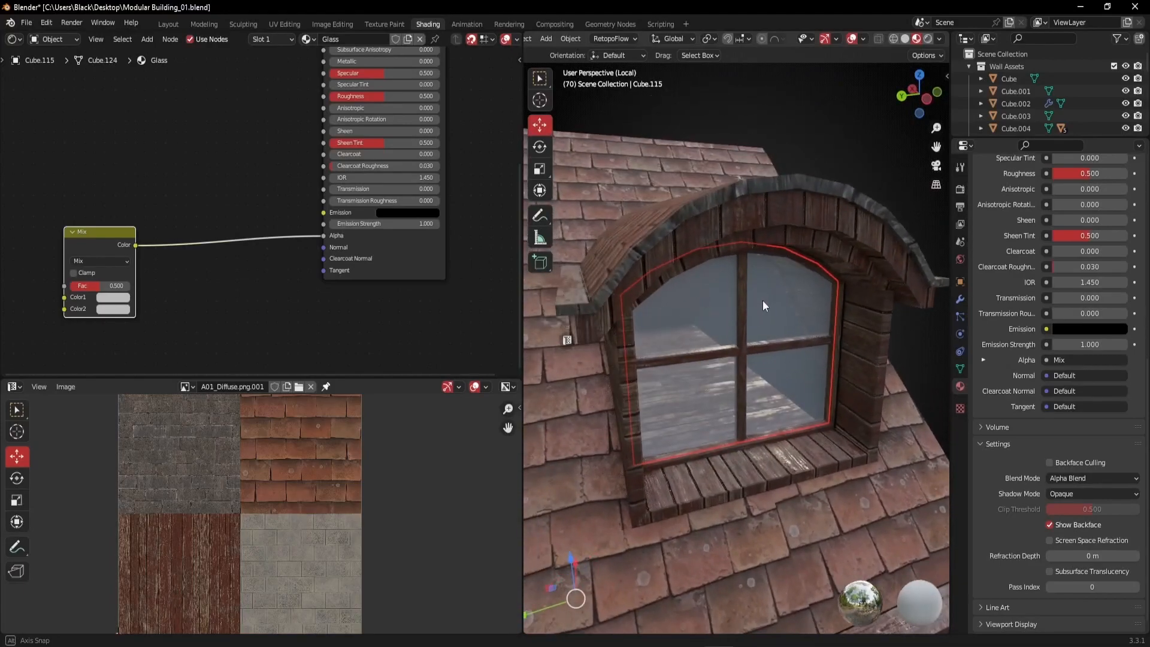
pyautogui.scroll(-6, 781, 407)
pyautogui.moveTo(704, 397); pyautogui.dragTo(742, 391, button='middle')
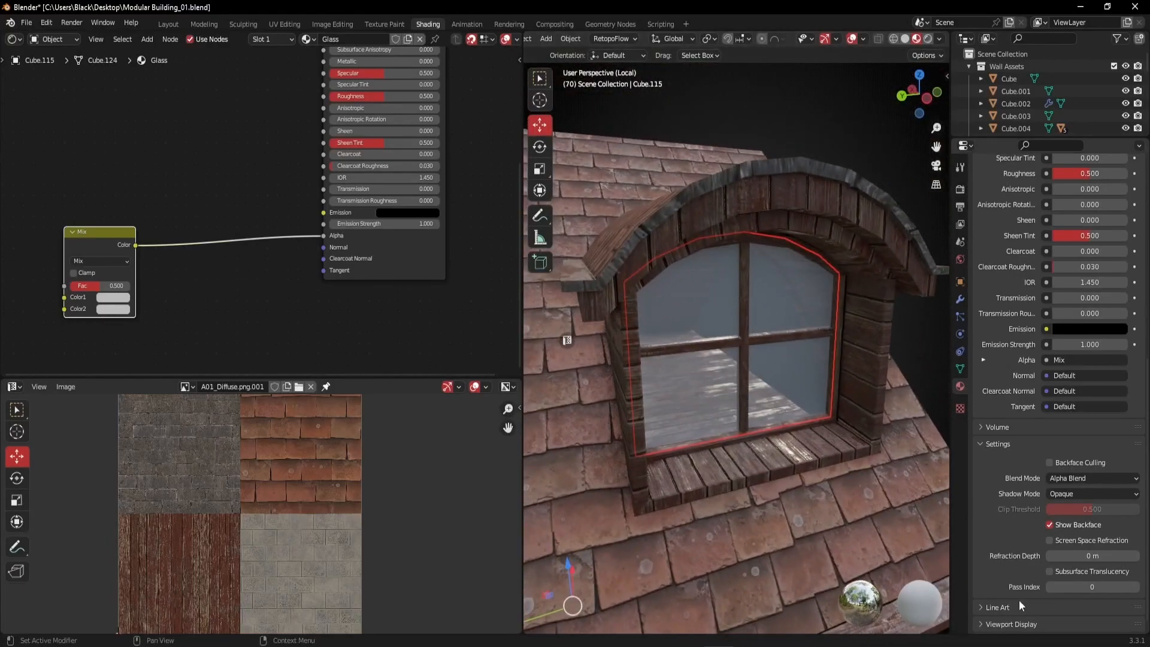
pyautogui.click(1131, 500)
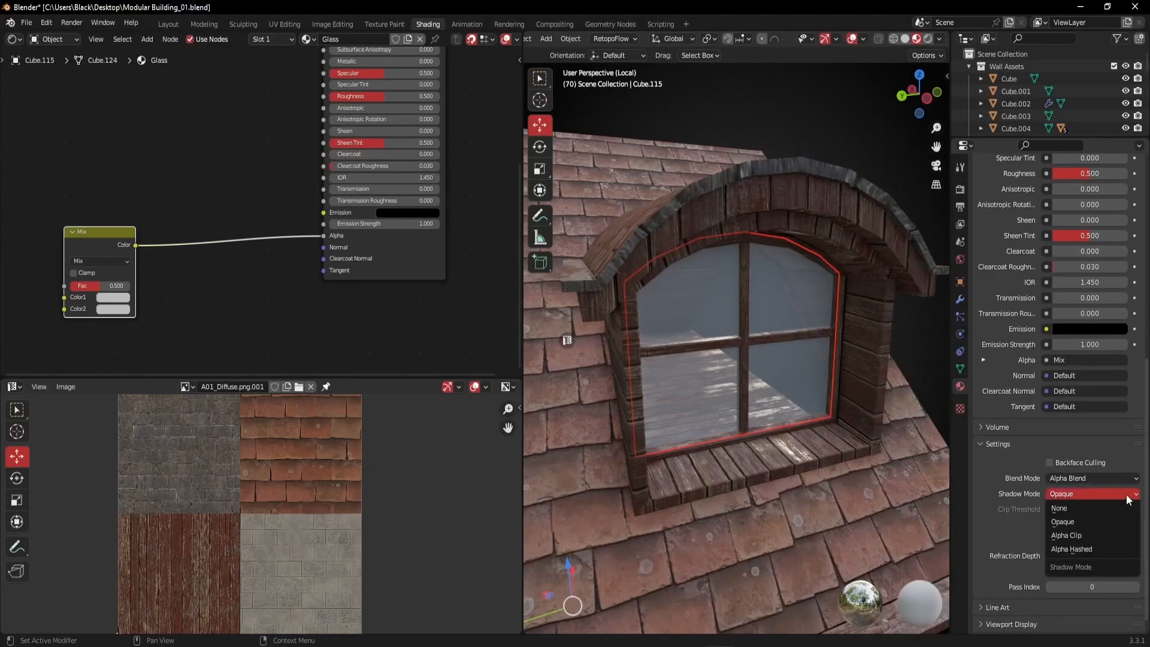
pyautogui.click(1062, 509)
pyautogui.scroll(5, 749, 408)
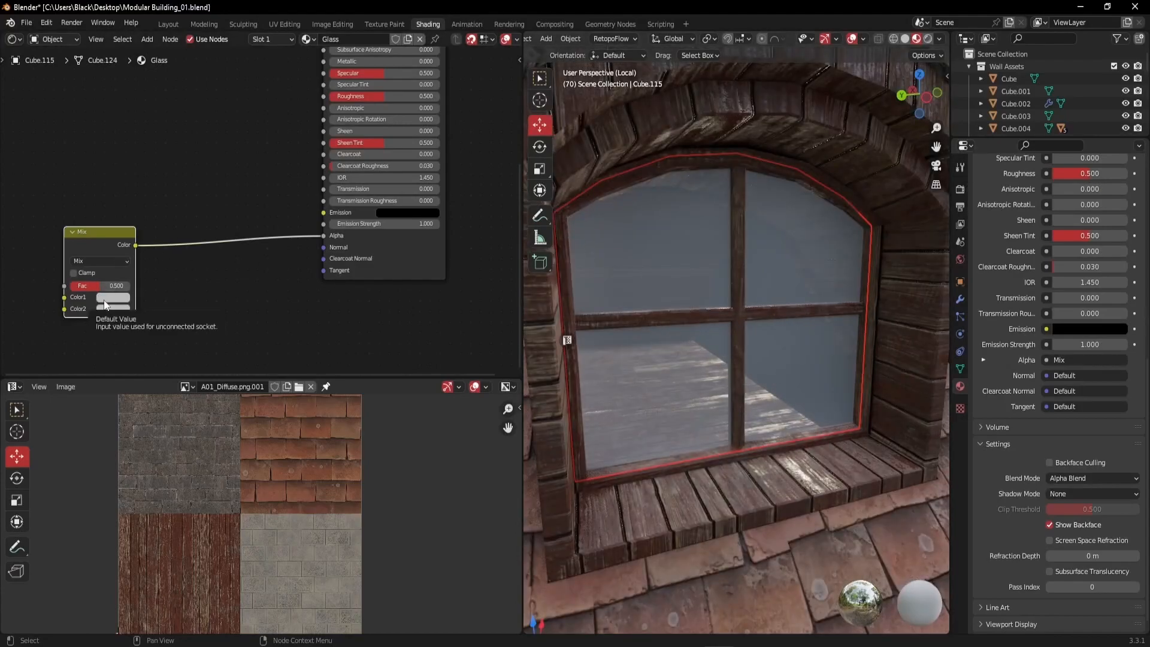
# Reposition the lower Mix node feeding Alpha and fine-tune the brightness of its grey Color1.
pyautogui.moveTo(98, 300); pyautogui.dragTo(149, 280)
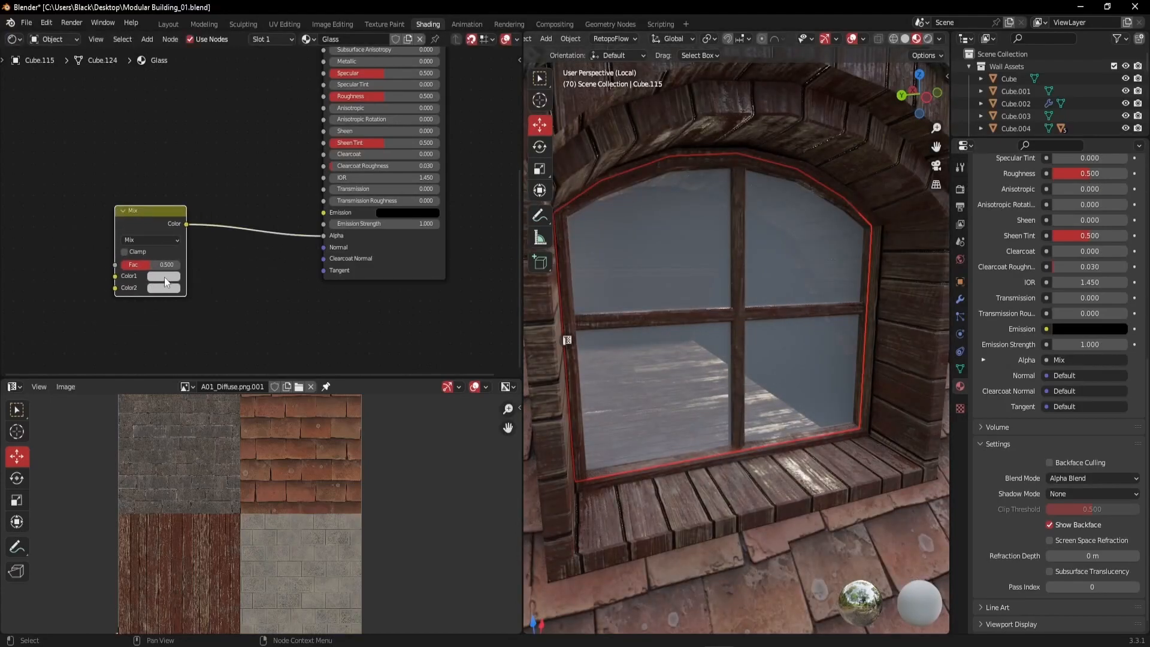
pyautogui.click(164, 277)
pyautogui.click(157, 276)
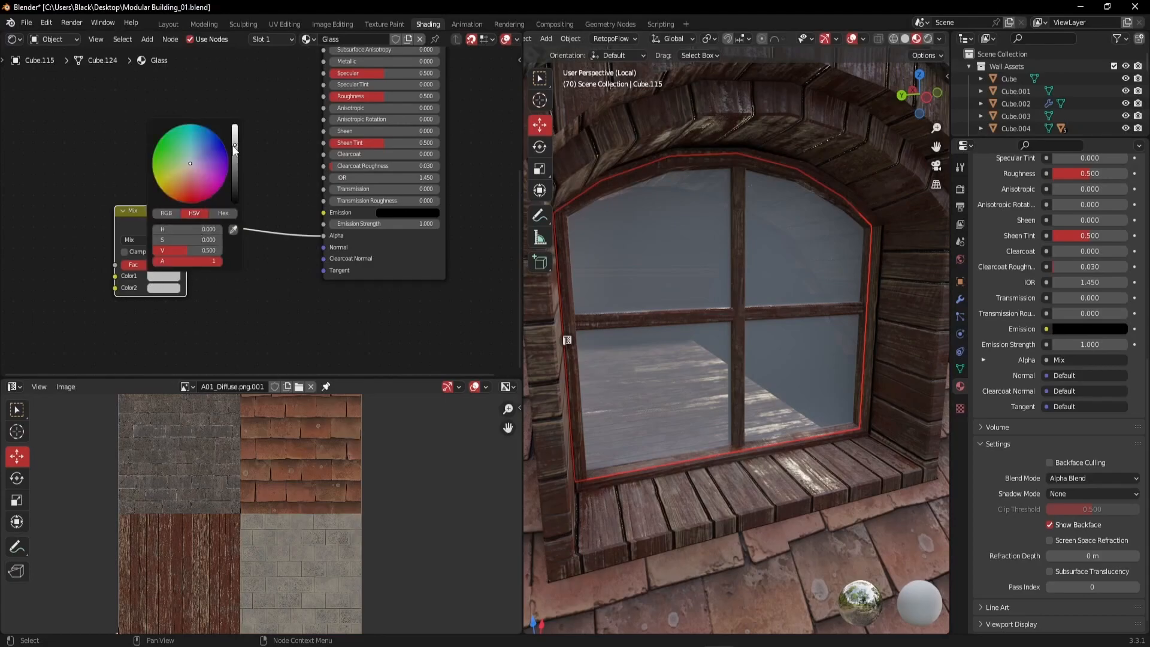
pyautogui.moveTo(238, 147)
pyautogui.mouseDown()
pyautogui.moveTo(235, 200)
pyautogui.moveTo(234, 126)
pyautogui.moveTo(234, 196)
pyautogui.moveTo(234, 148)
pyautogui.mouseUp()
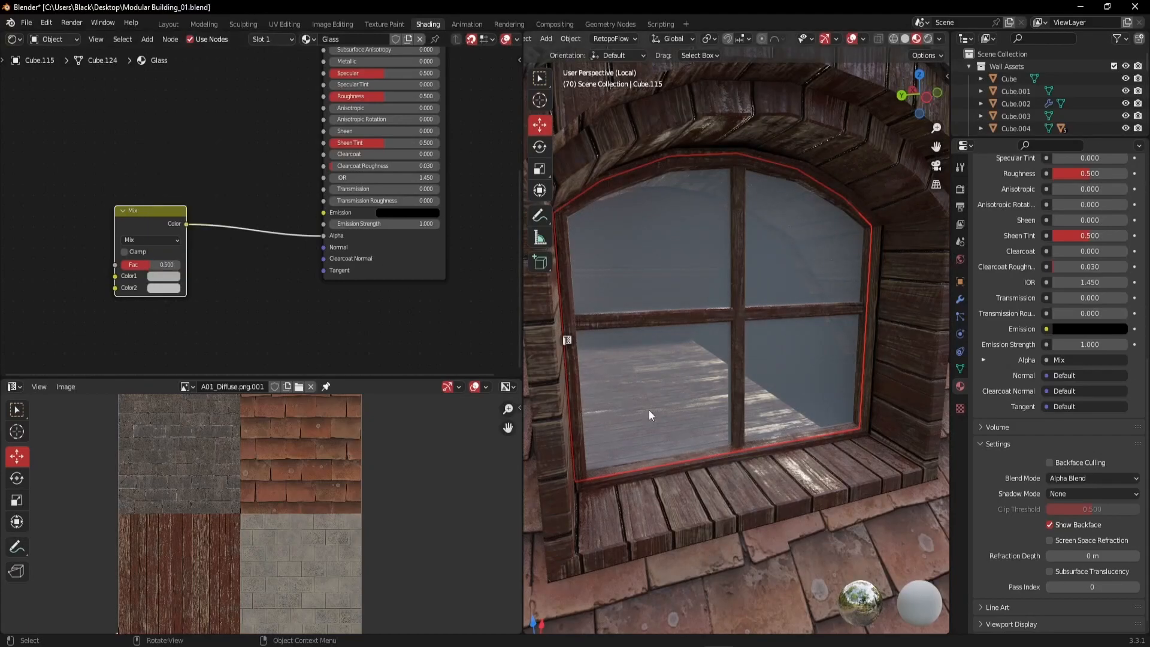
pyautogui.scroll(-3, 266, 200)
pyautogui.moveTo(208, 155); pyautogui.dragTo(210, 250, button='middle')
pyautogui.moveTo(172, 311); pyautogui.dragTo(154, 343)
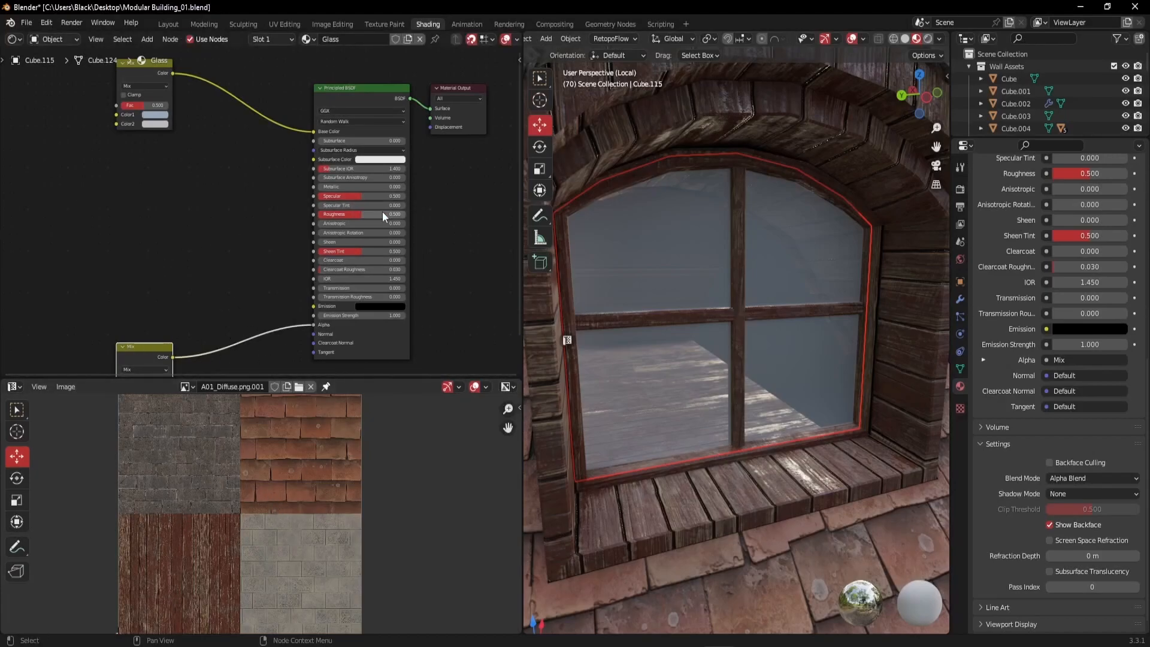
pyautogui.moveTo(747, 290); pyautogui.dragTo(641, 148, button='middle')
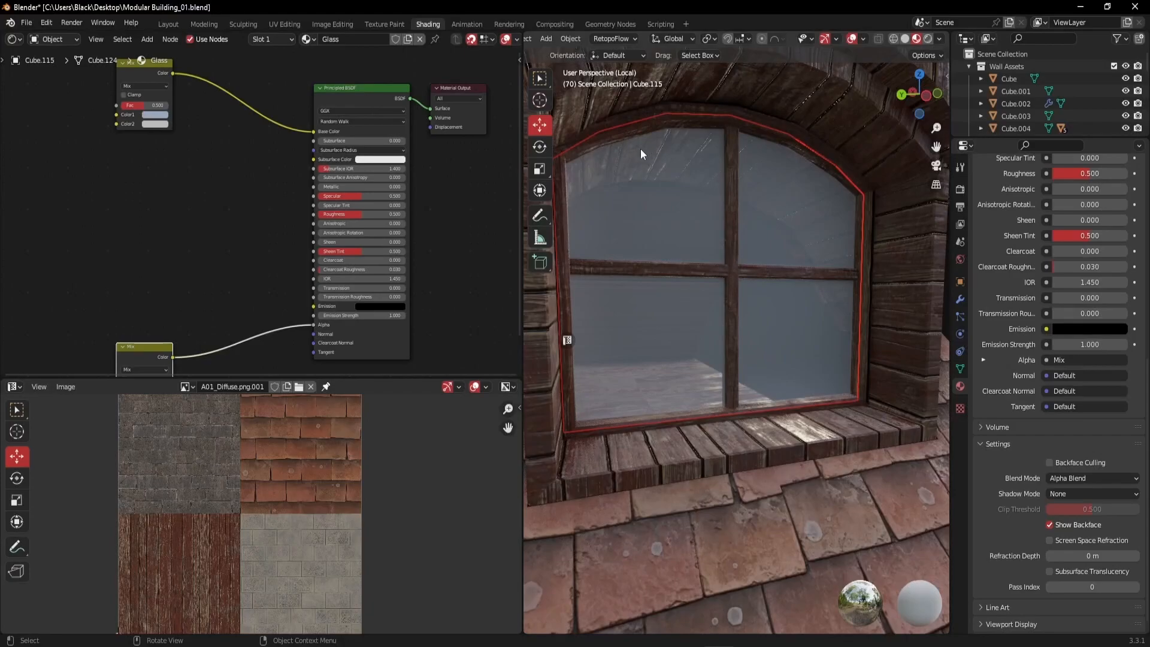
pyautogui.scroll(5, 756, 303)
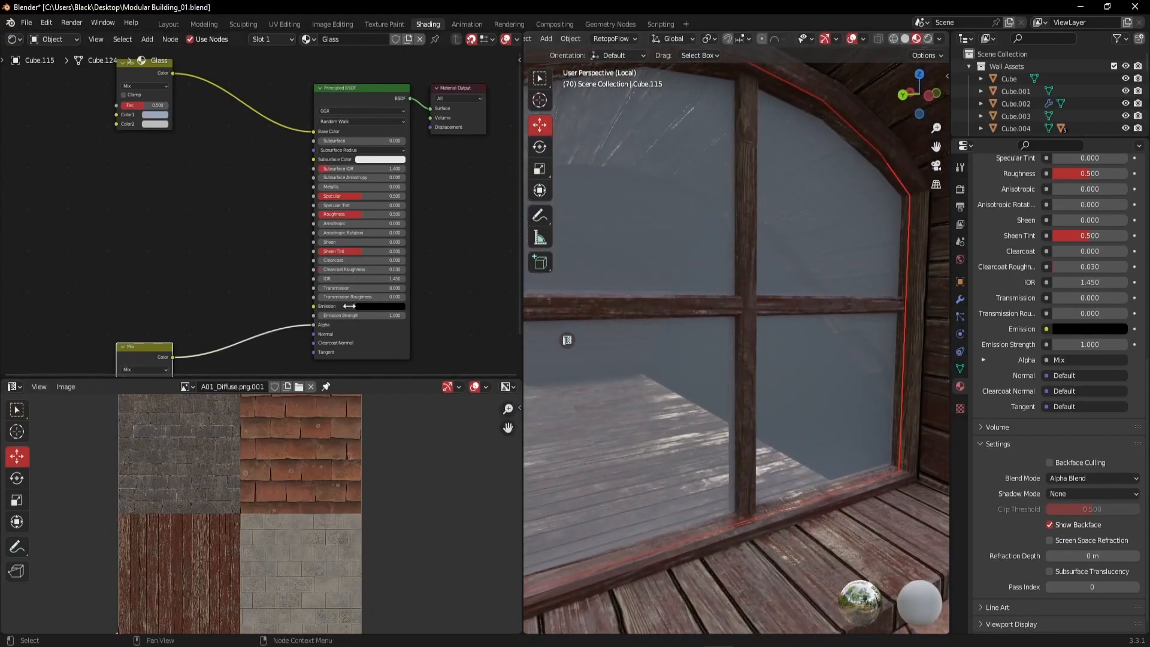
# Add an Image Texture node between the two Mix nodes and connect its Color output to the Principled BSDF's Roughness.
pyautogui.moveTo(192, 186); pyautogui.dragTo(232, 198, button='middle')
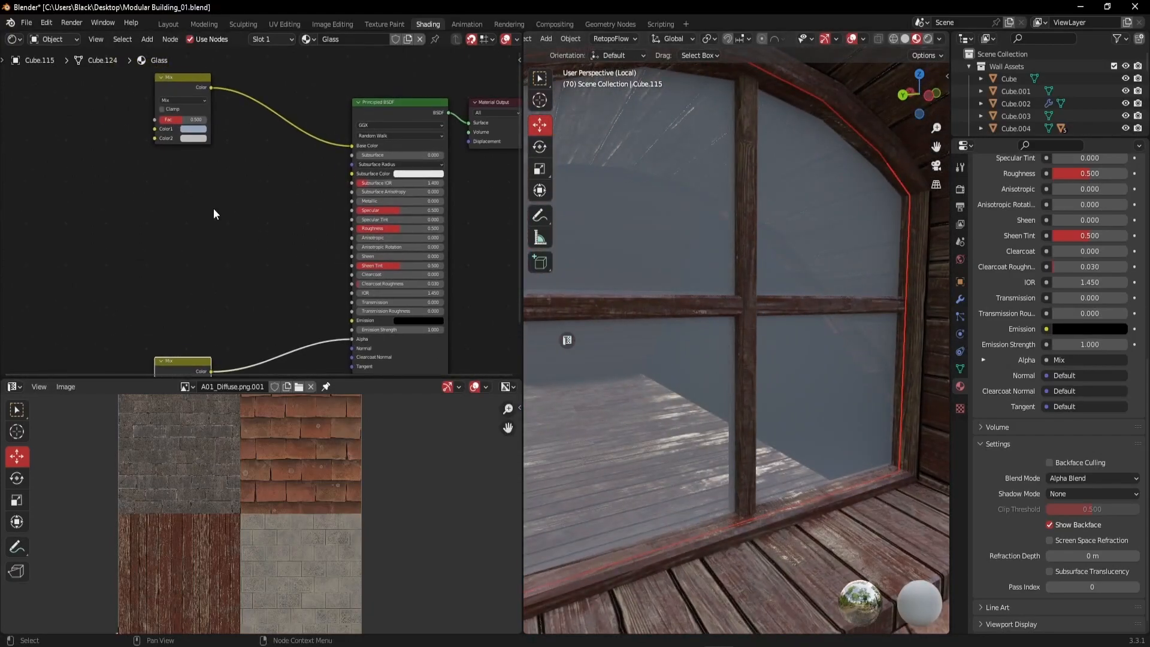
pyautogui.press('q')
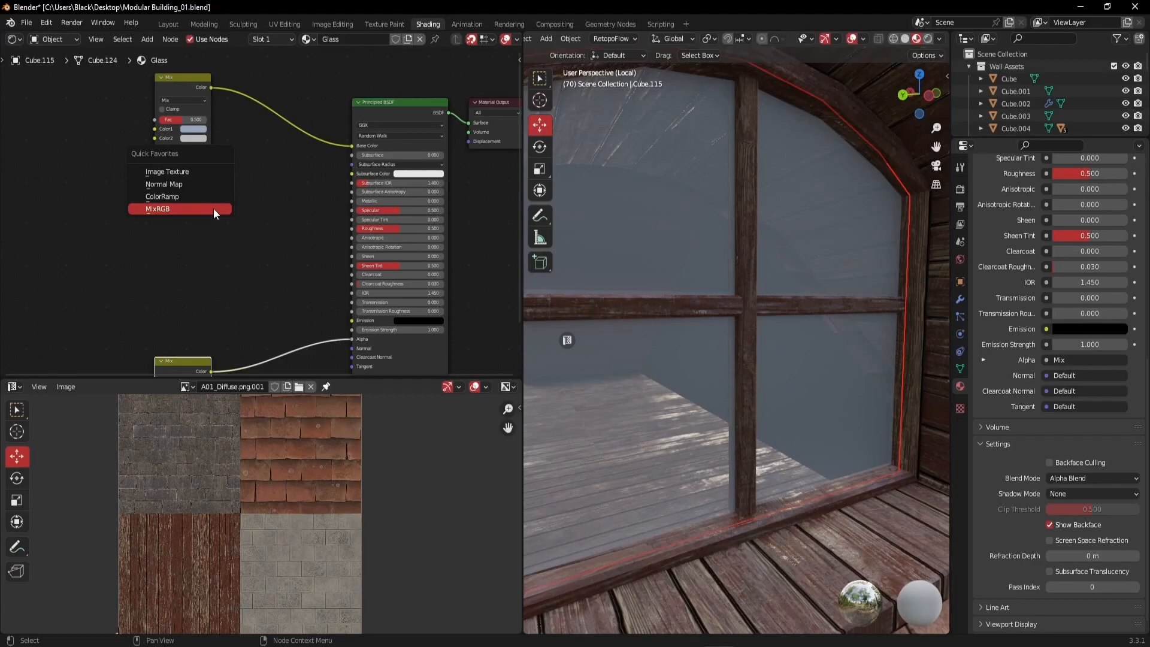
pyautogui.click(158, 174)
pyautogui.click(69, 184)
pyautogui.moveTo(171, 196); pyautogui.dragTo(178, 203)
pyautogui.moveTo(279, 222); pyautogui.dragTo(352, 229)
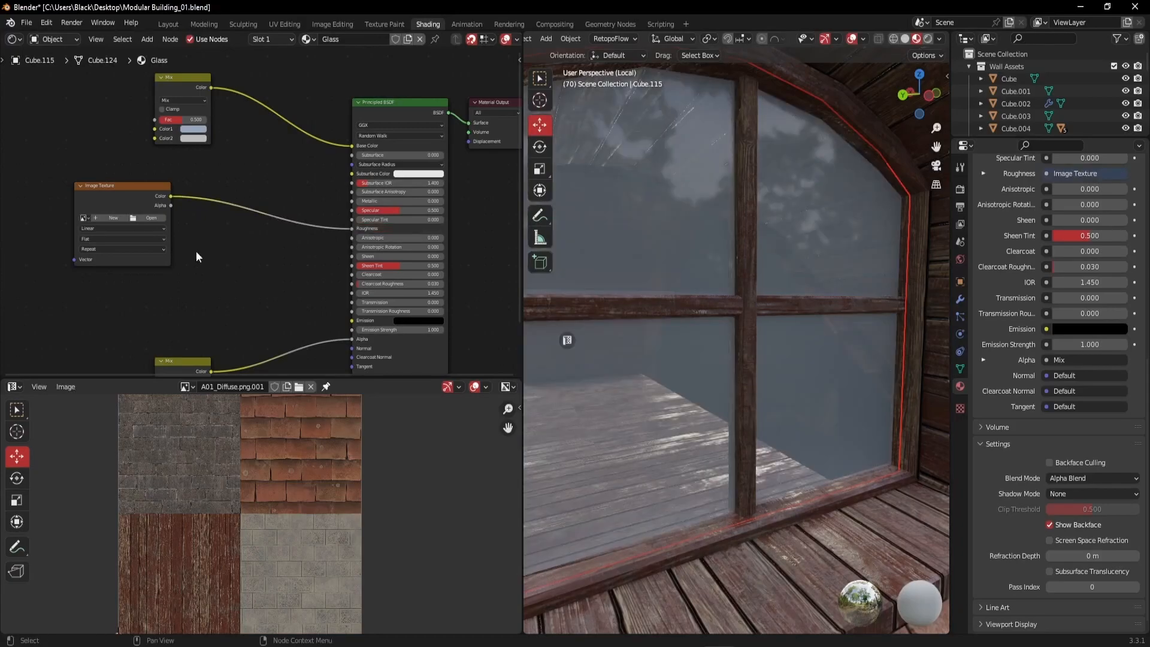
# Load A01_Rough.png from the bookmarked Atlas folder into the Image Texture node.
pyautogui.click(151, 217)
pyautogui.click(295, 421)
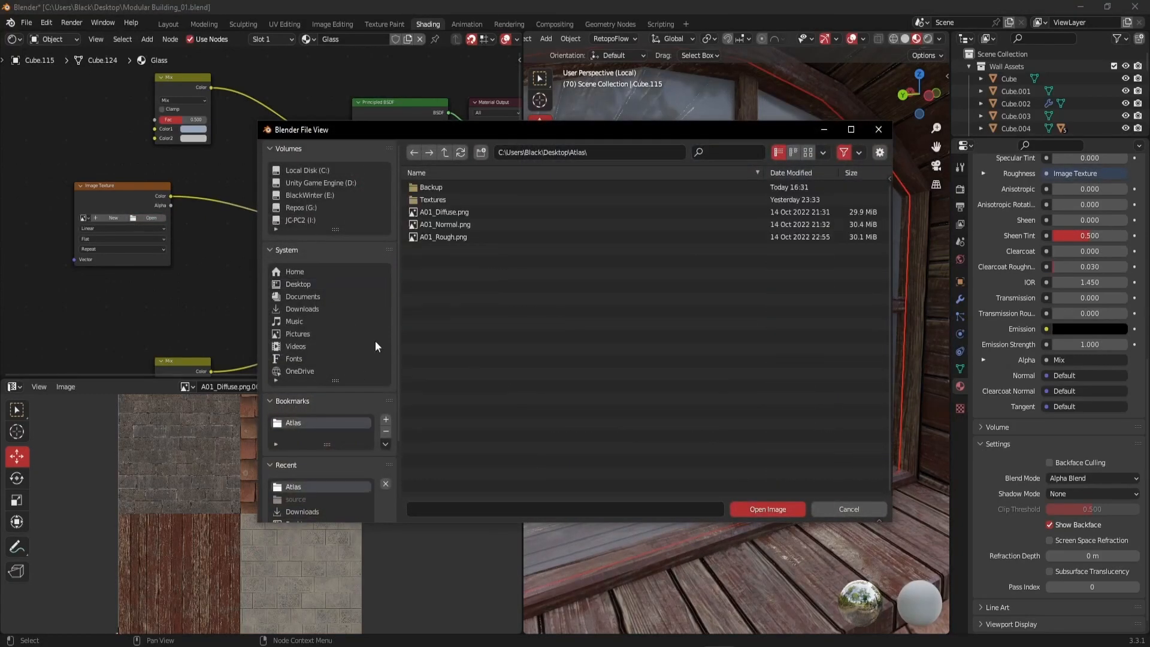
pyautogui.click(454, 237)
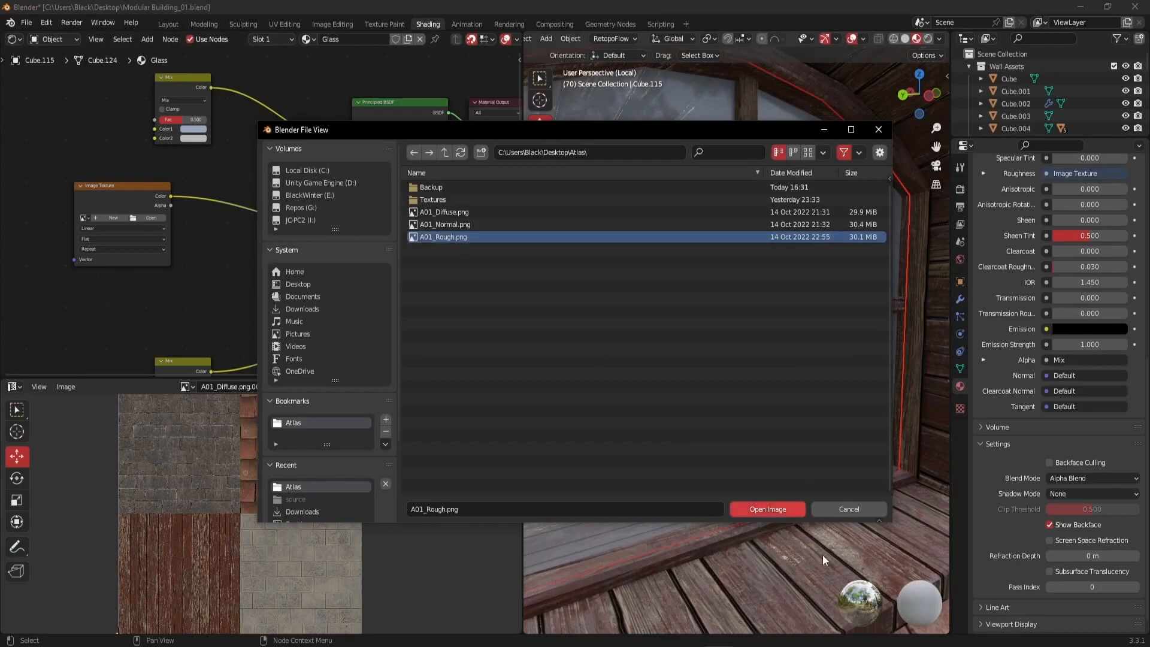
pyautogui.click(770, 509)
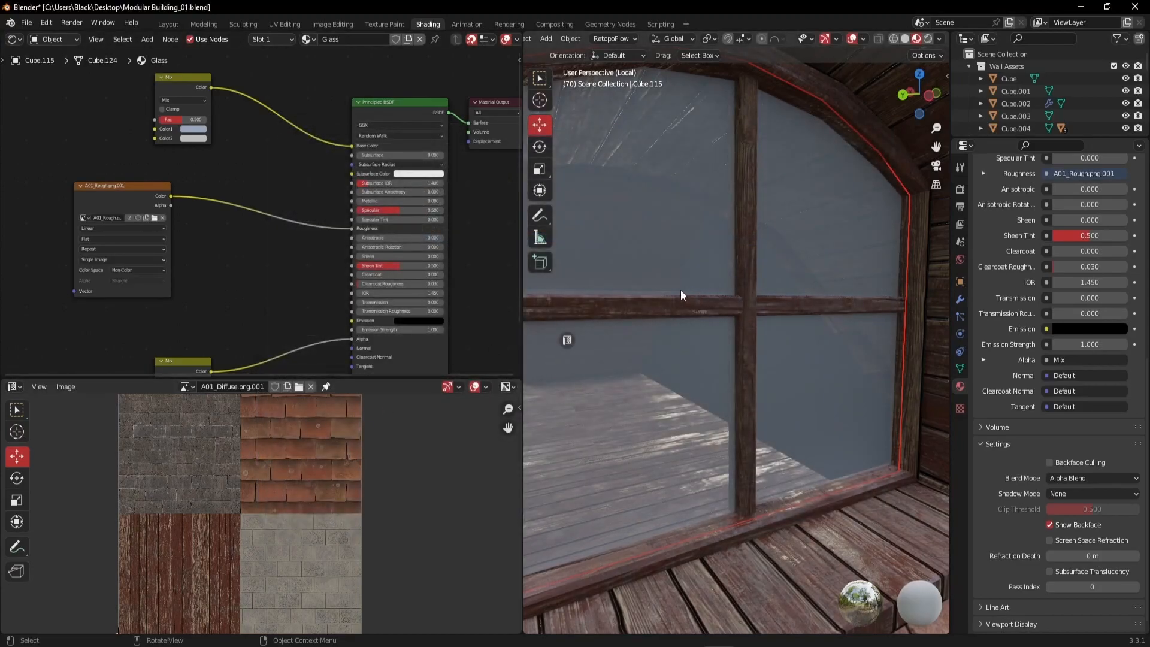
pyautogui.press('KP_Decimal')
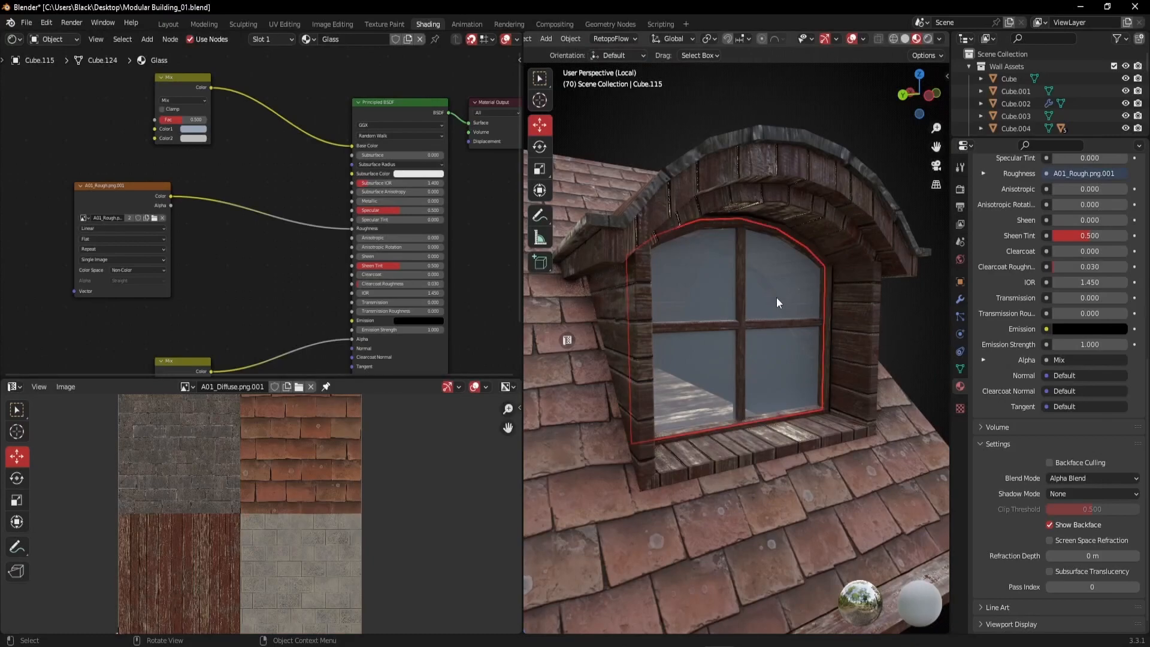
# Unwrap all faces of the window pane and scale its UVs down to about a fifth of the atlas width.
pyautogui.press('Tab')
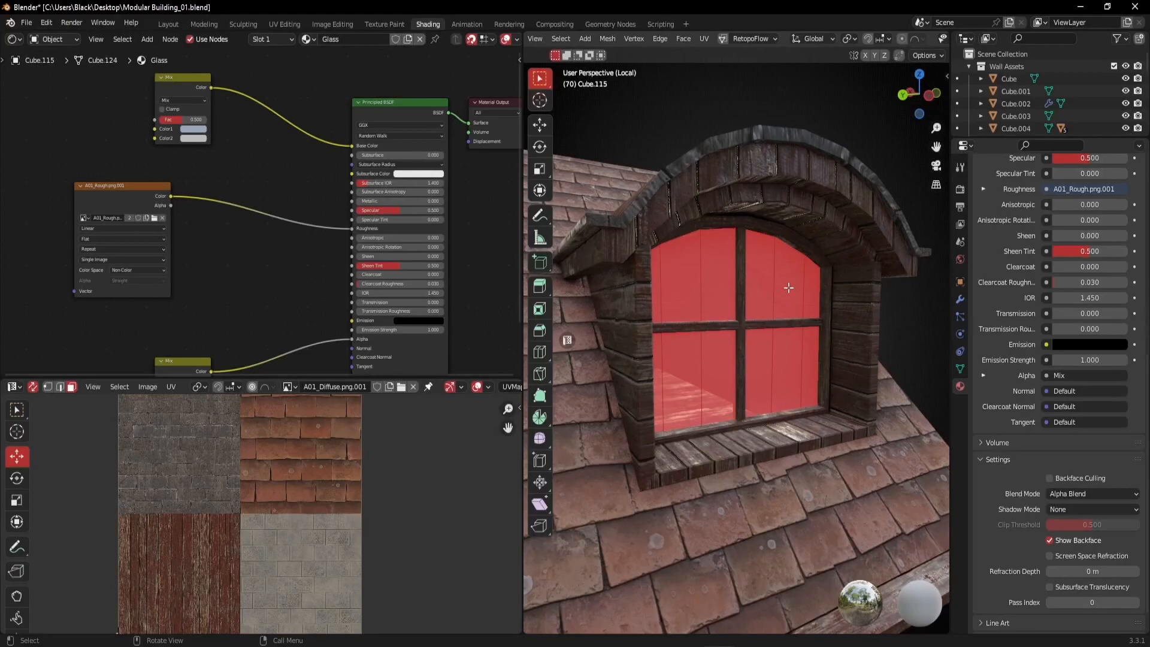
pyautogui.press('u')
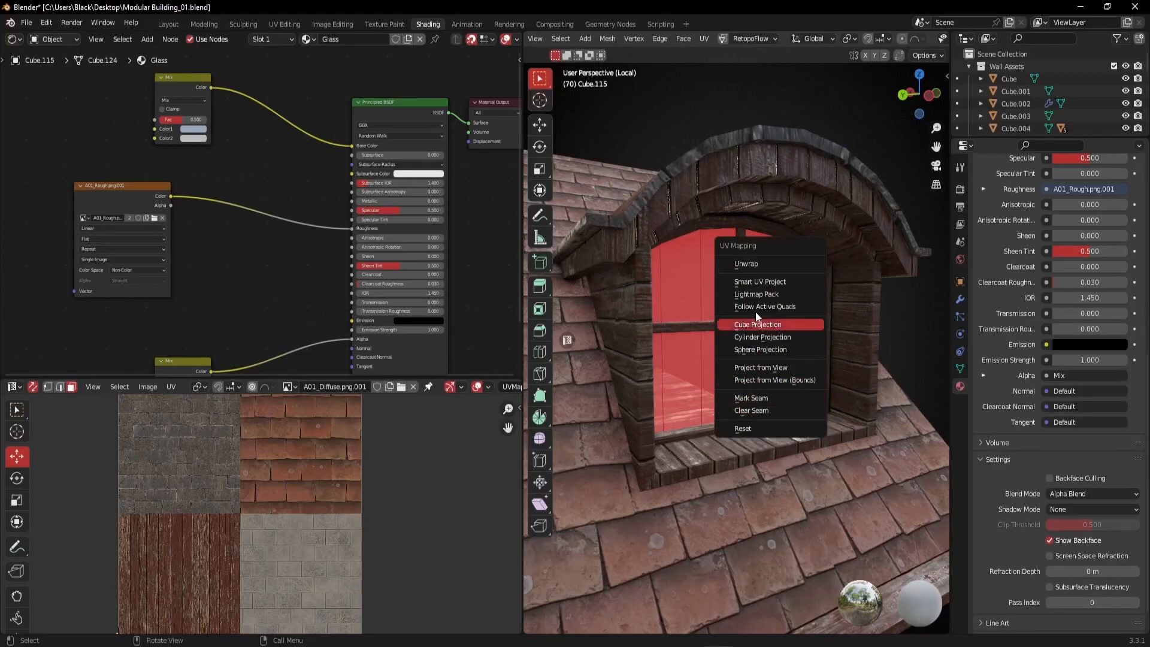
pyautogui.click(764, 265)
pyautogui.scroll(-2, 304, 511)
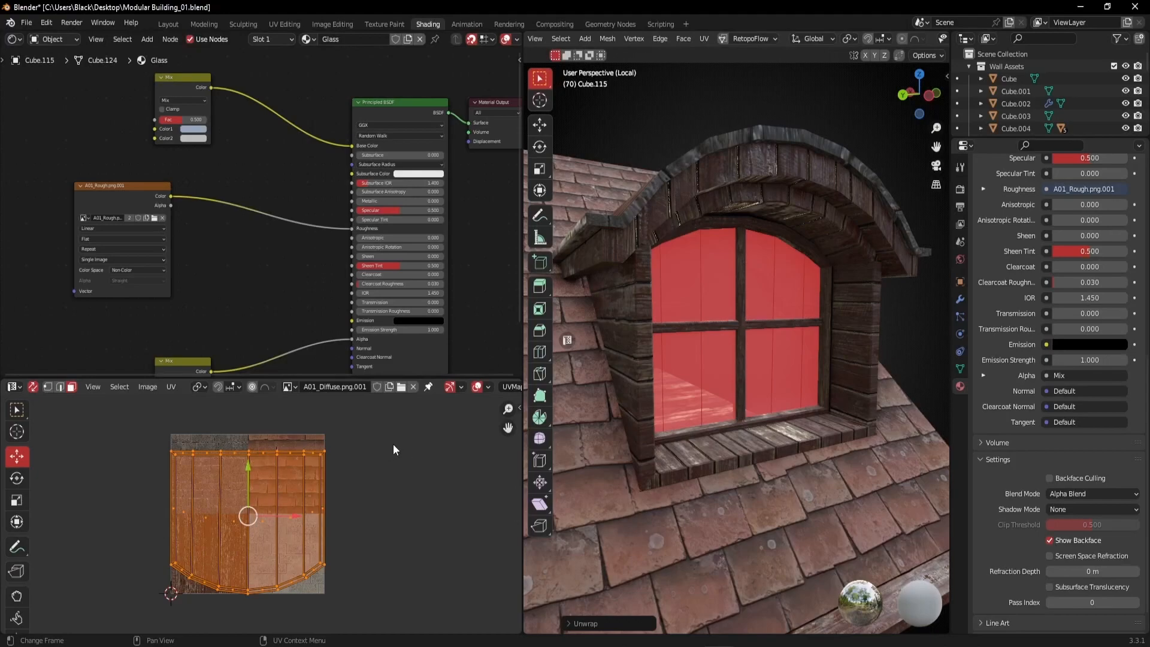
pyautogui.press('s')
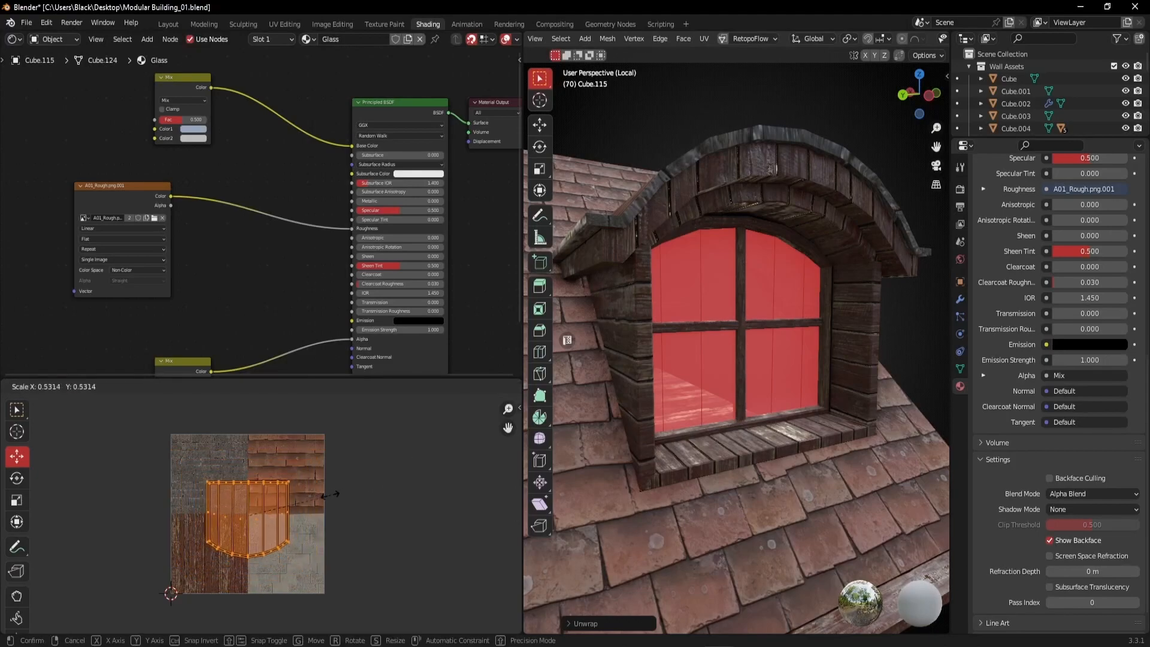
pyautogui.click(281, 522)
# Display the A01_Rough.png.001 image behind the pane's UVs in place of the diffuse atlas.
pyautogui.scroll(3, 366, 476)
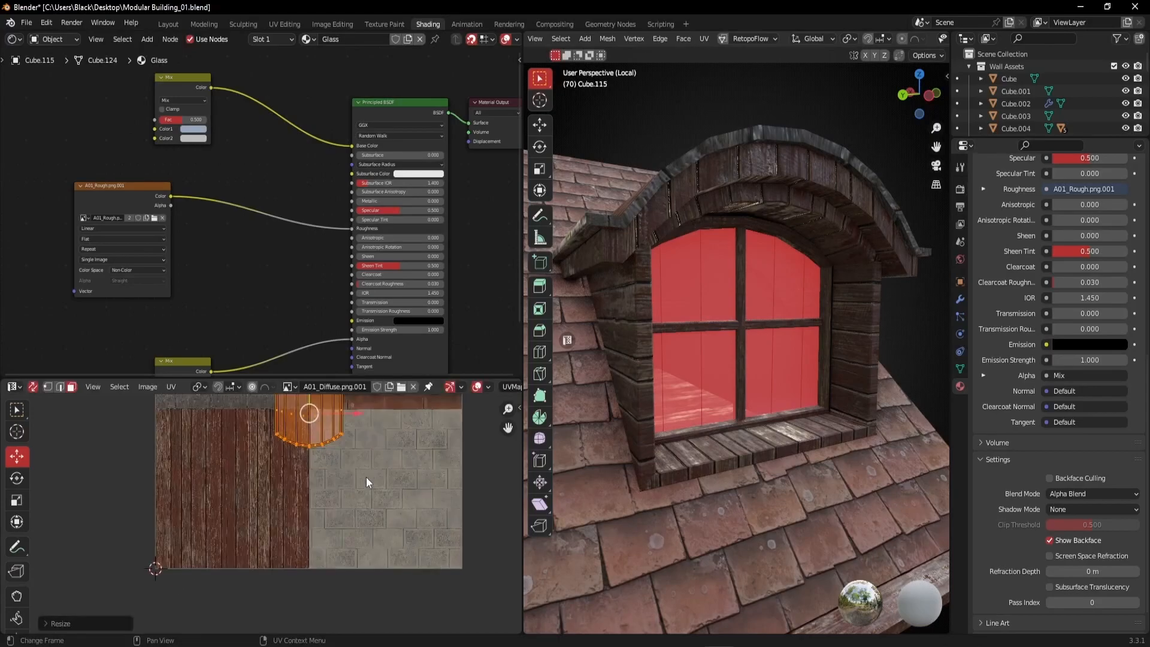
pyautogui.moveTo(367, 482); pyautogui.dragTo(339, 557, button='middle')
pyautogui.moveTo(193, 563); pyautogui.dragTo(190, 539, button='middle')
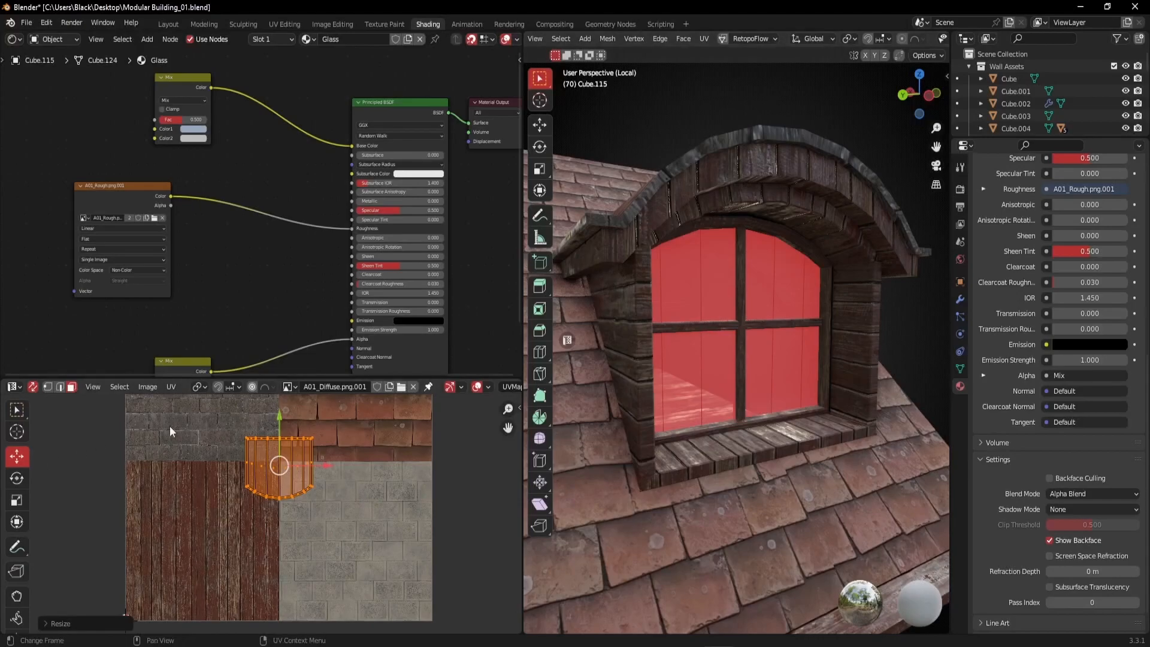
pyautogui.click(292, 387)
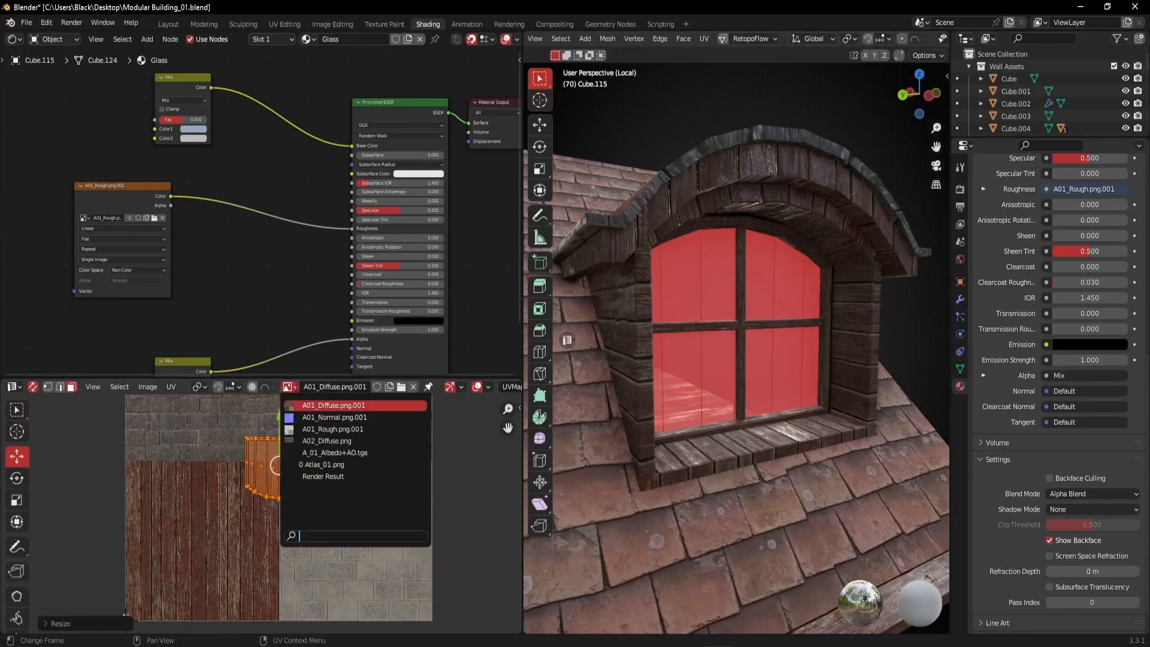
pyautogui.click(329, 429)
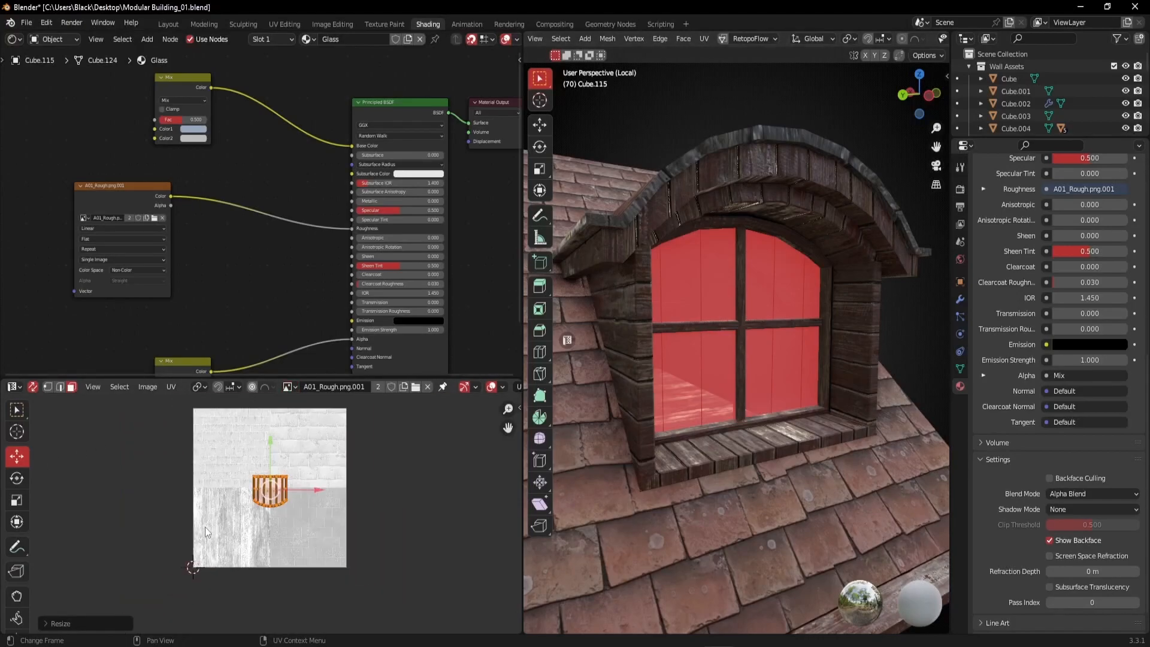
# Move the pane's UV island onto the wood plank area of the roughness atlas and inspect the placement.
pyautogui.scroll(2, 275, 536)
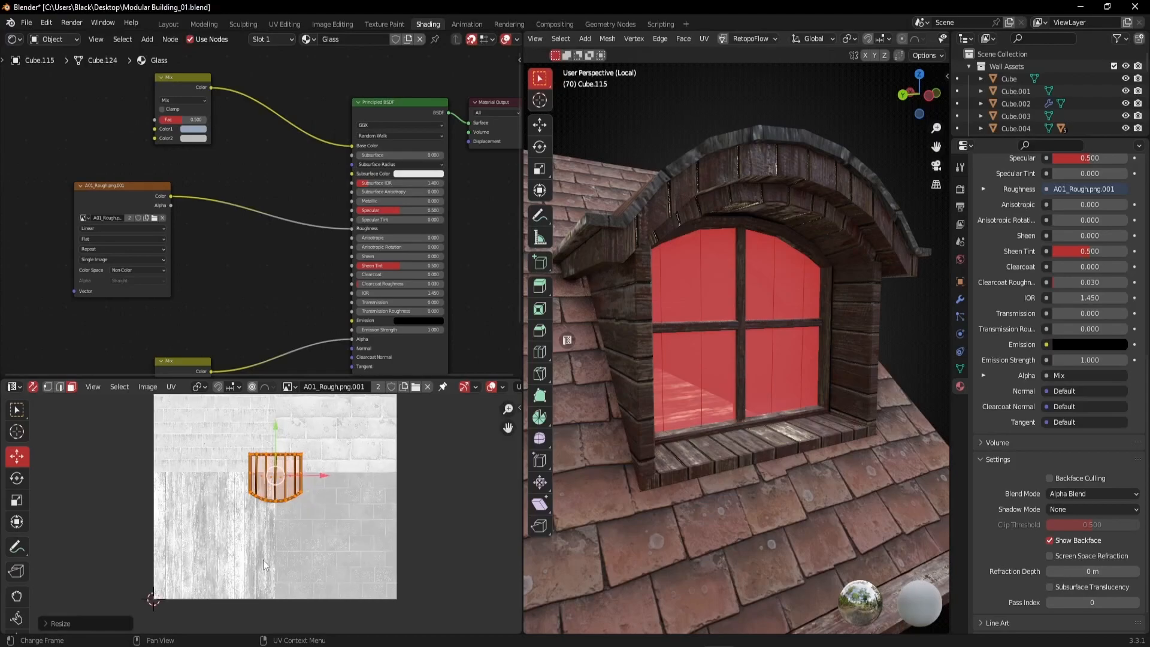
pyautogui.scroll(2, 268, 557)
pyautogui.scroll(1, 264, 563)
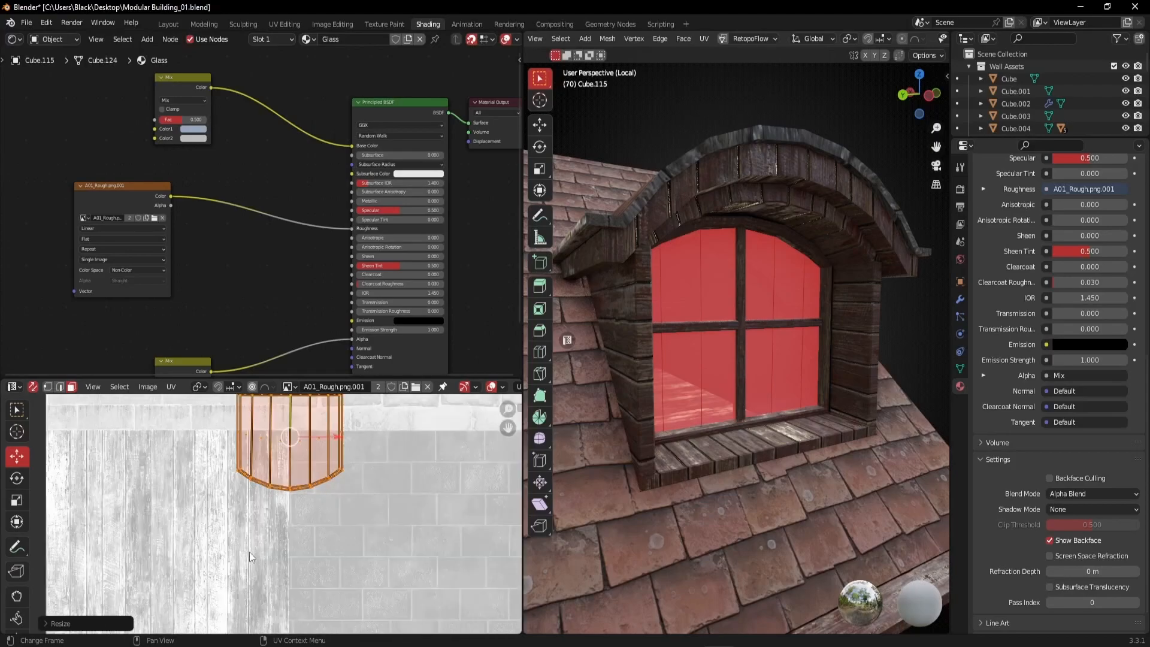
pyautogui.scroll(1, 249, 551)
pyautogui.moveTo(243, 572); pyautogui.dragTo(385, 532, button='middle')
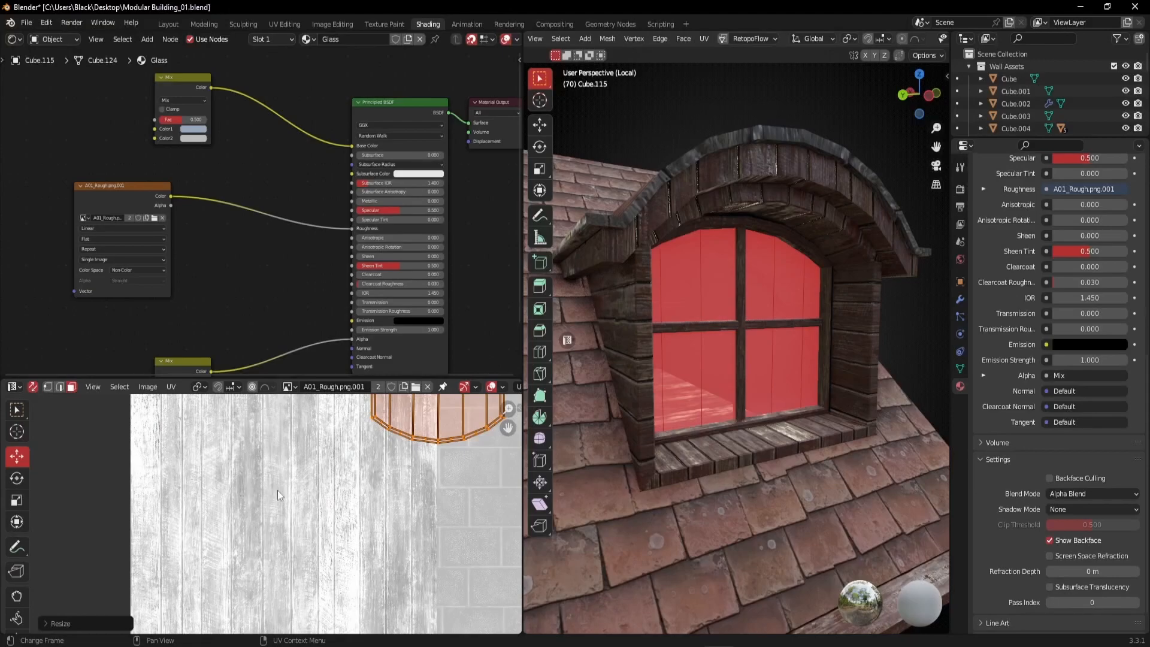
pyautogui.moveTo(337, 506); pyautogui.dragTo(283, 523, button='middle')
pyautogui.scroll(-3, 322, 542)
pyautogui.scroll(1, 326, 552)
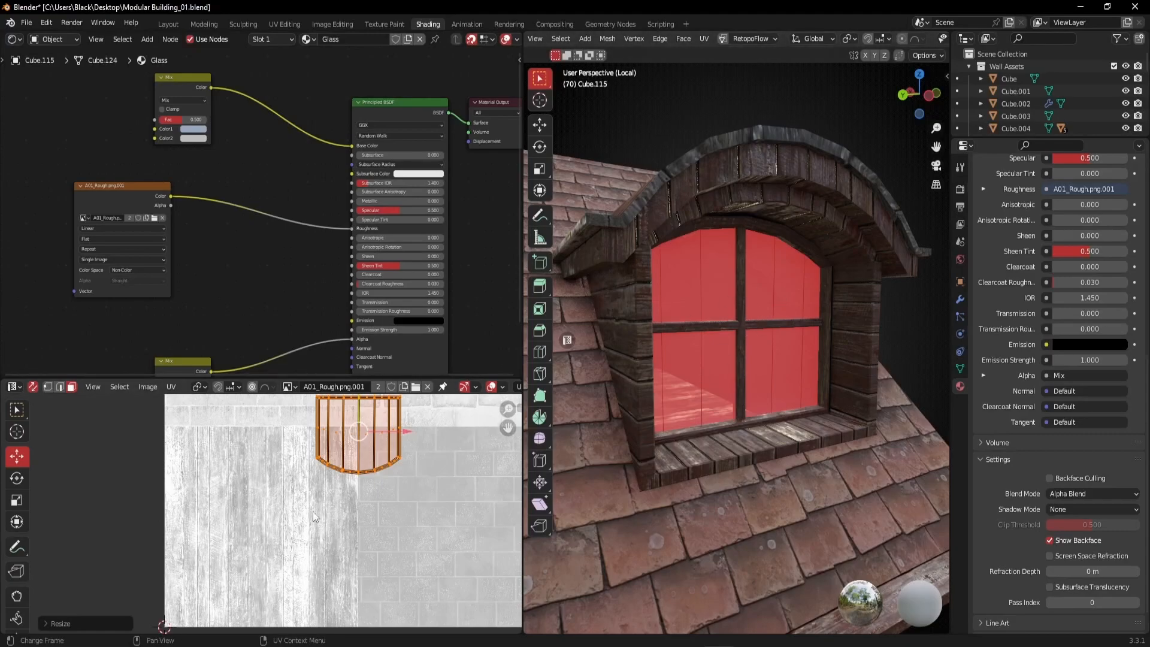
pyautogui.press('g')
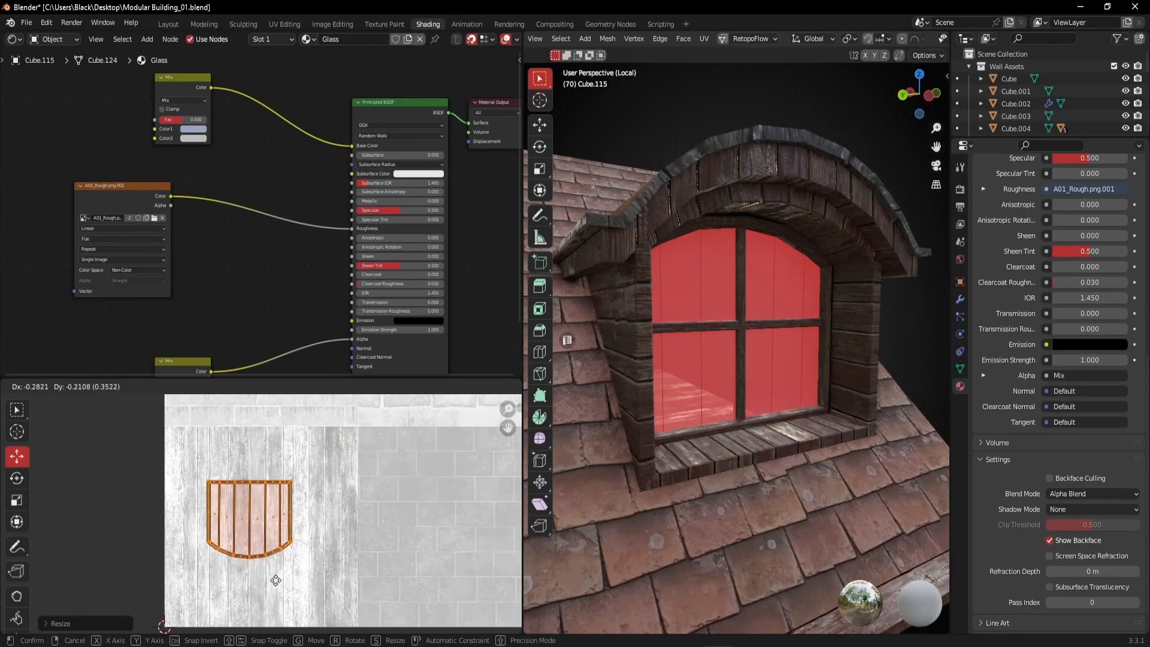
pyautogui.click(267, 557)
pyautogui.scroll(4, 265, 559)
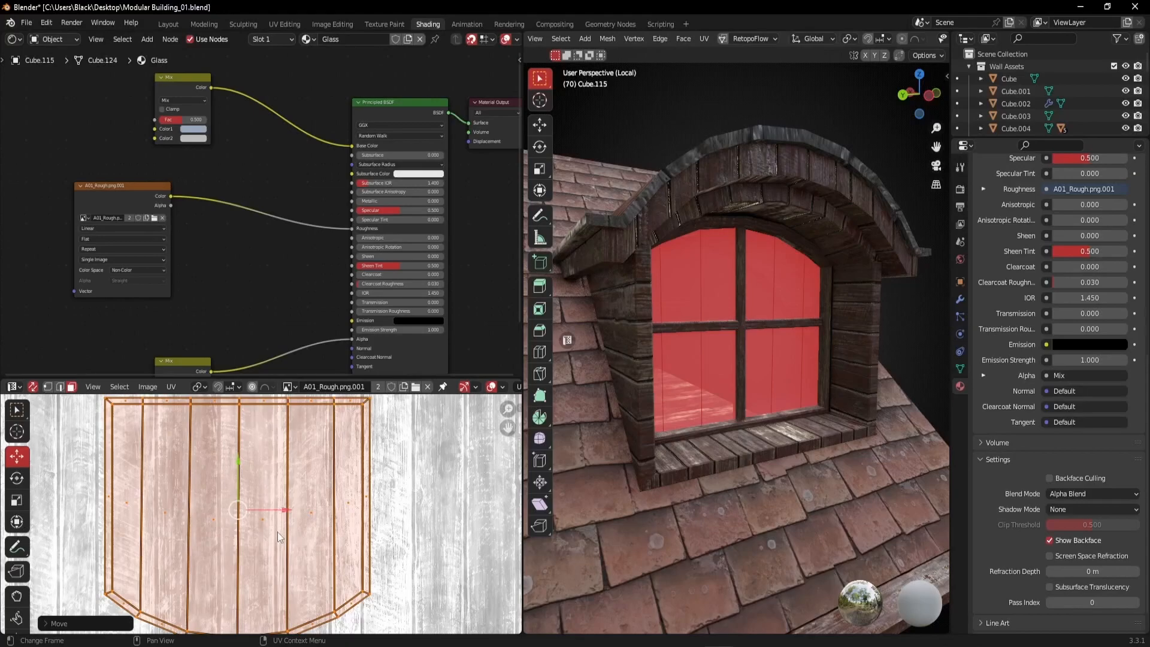
pyautogui.moveTo(684, 316); pyautogui.dragTo(787, 310, button='middle')
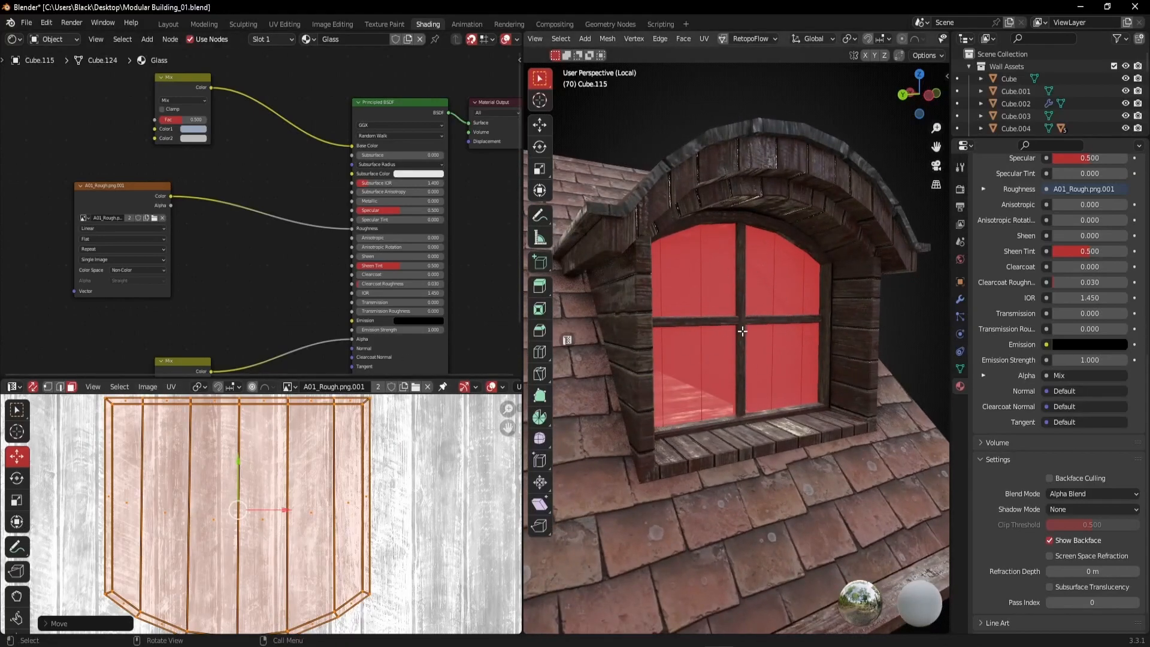
# Insert a ColorRamp node between the A01_Rough.png.001 image texture and the Roughness input of the Glass material.
pyautogui.press('Tab')
pyautogui.scroll(5, 777, 326)
pyautogui.moveTo(756, 275); pyautogui.dragTo(762, 304, button='middle')
pyautogui.scroll(3, 761, 295)
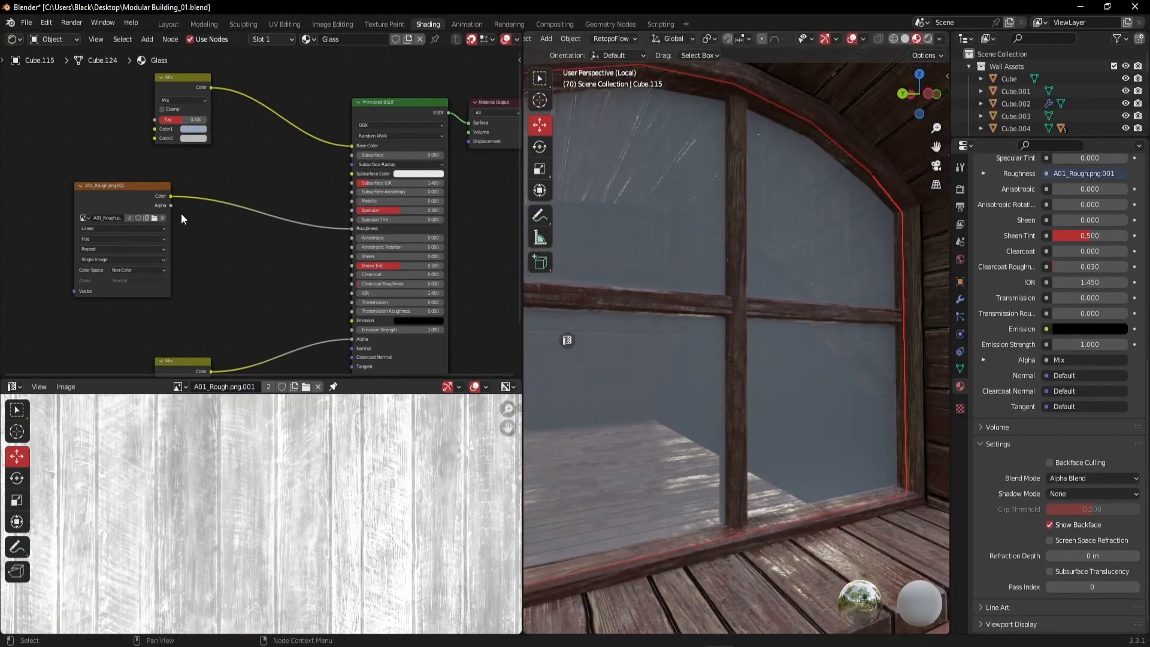
pyautogui.moveTo(140, 185); pyautogui.dragTo(134, 182)
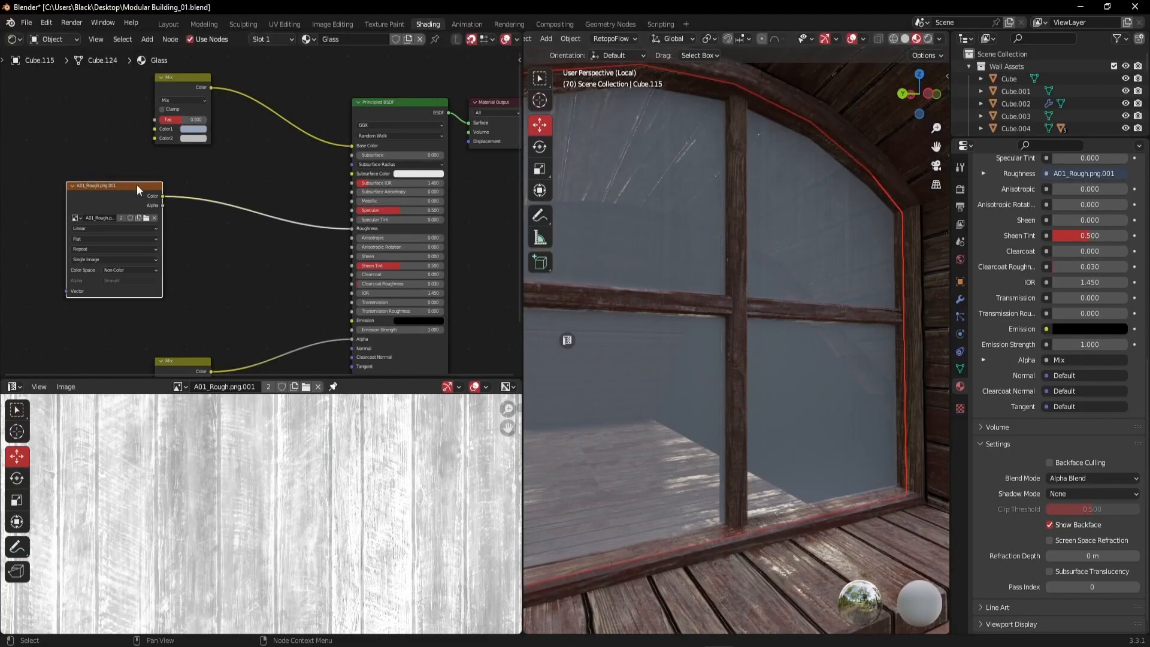
pyautogui.press('q')
pyautogui.click(145, 243)
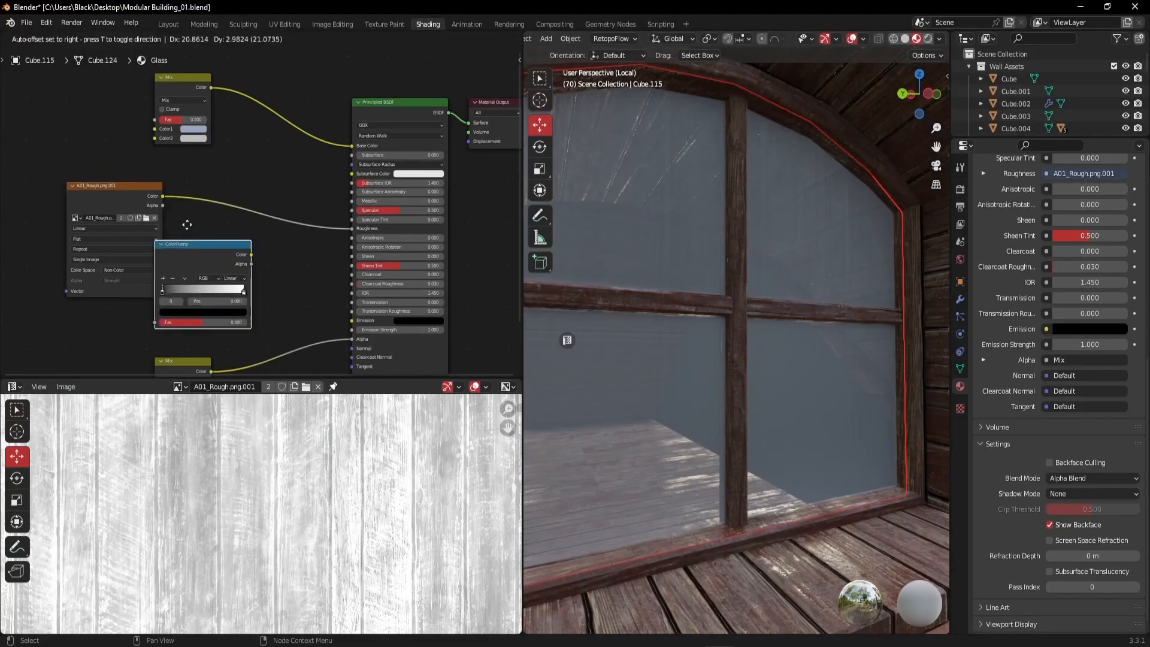
pyautogui.click(196, 200)
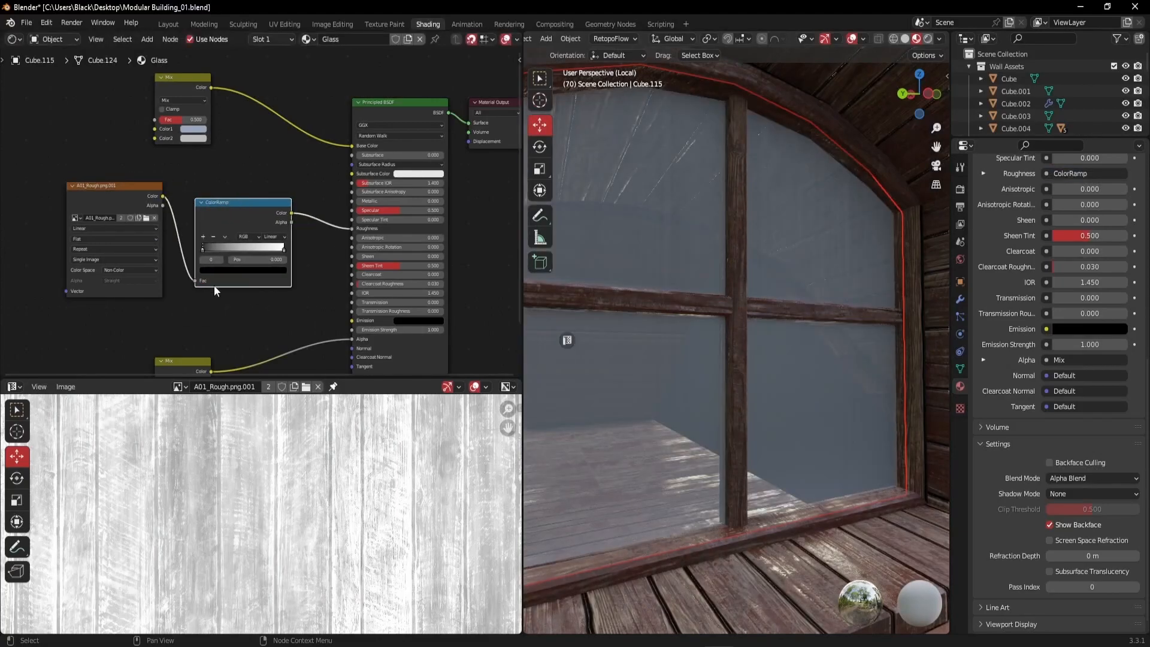
# Increase the roughness contrast by moving the ColorRamp's black stop to about 0.45 and pulling the white stop inward, then check the glass.
pyautogui.moveTo(213, 249); pyautogui.dragTo(239, 255)
pyautogui.scroll(-6, 707, 344)
pyautogui.moveTo(707, 343); pyautogui.dragTo(677, 347, button='middle')
pyautogui.scroll(10, 677, 346)
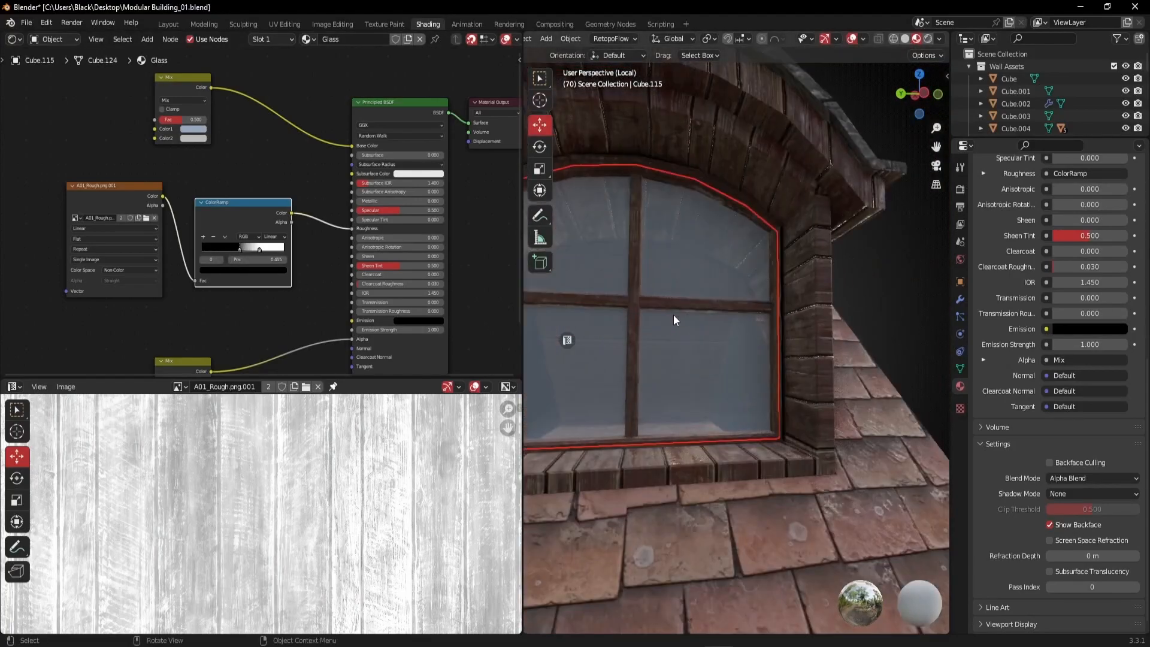
pyautogui.moveTo(768, 305); pyautogui.dragTo(712, 175, button='middle')
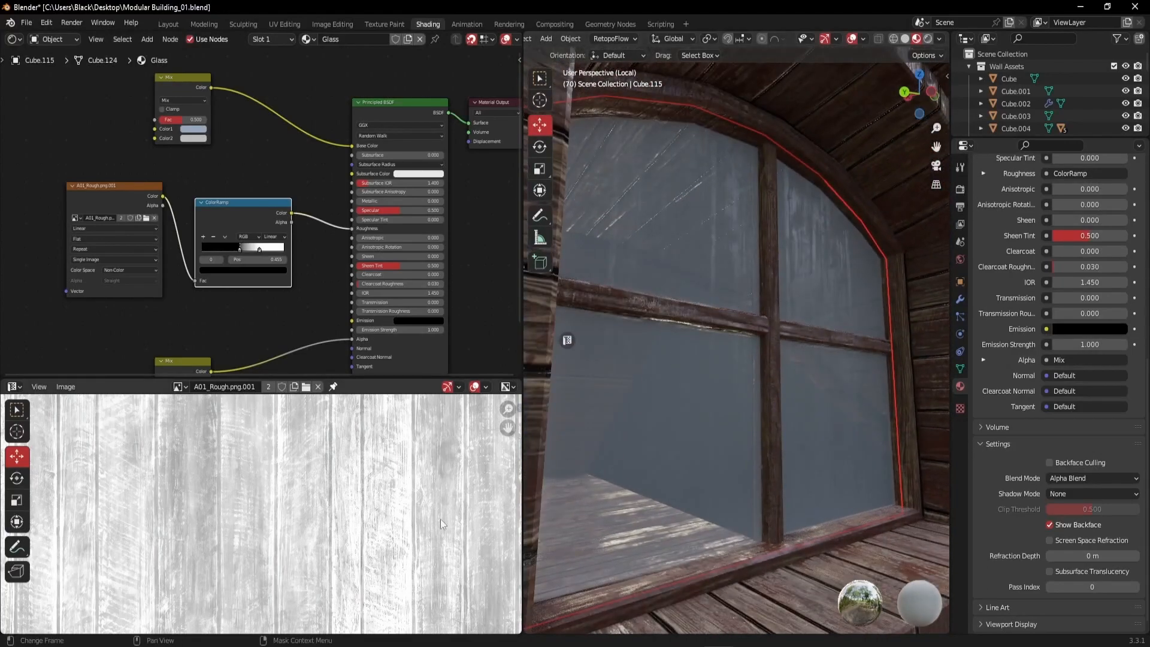
# Scale the window pane's UV island down to about 0.63 of its size on the roughness atlas.
pyautogui.scroll(-4, 265, 580)
pyautogui.scroll(2, 272, 563)
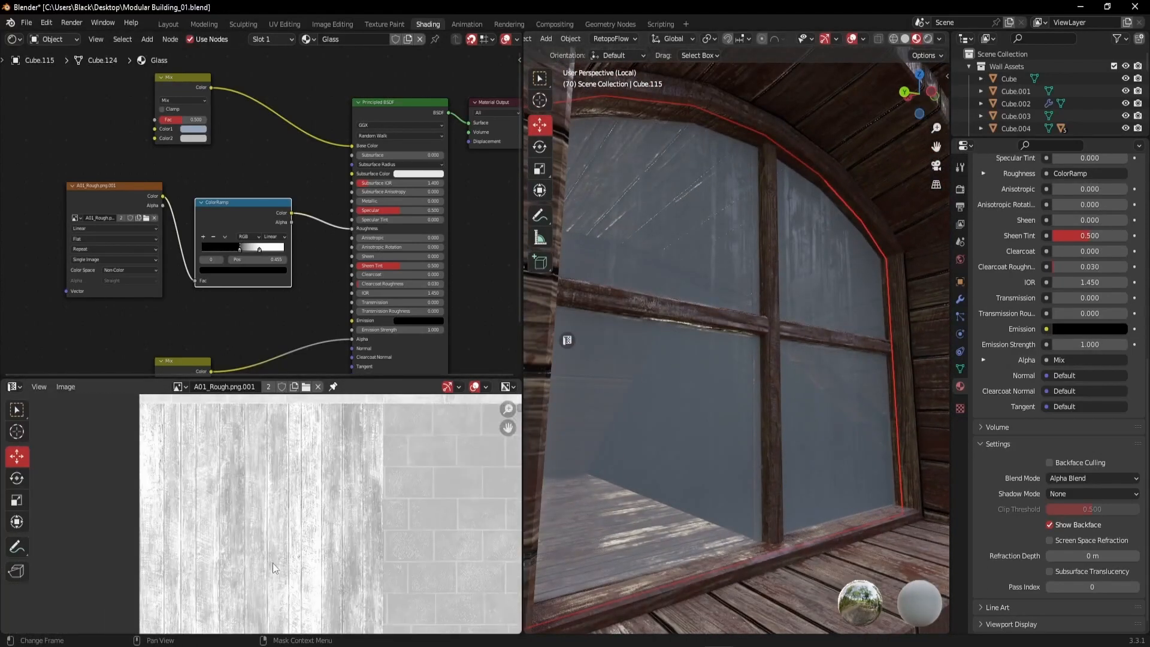
pyautogui.press('Tab')
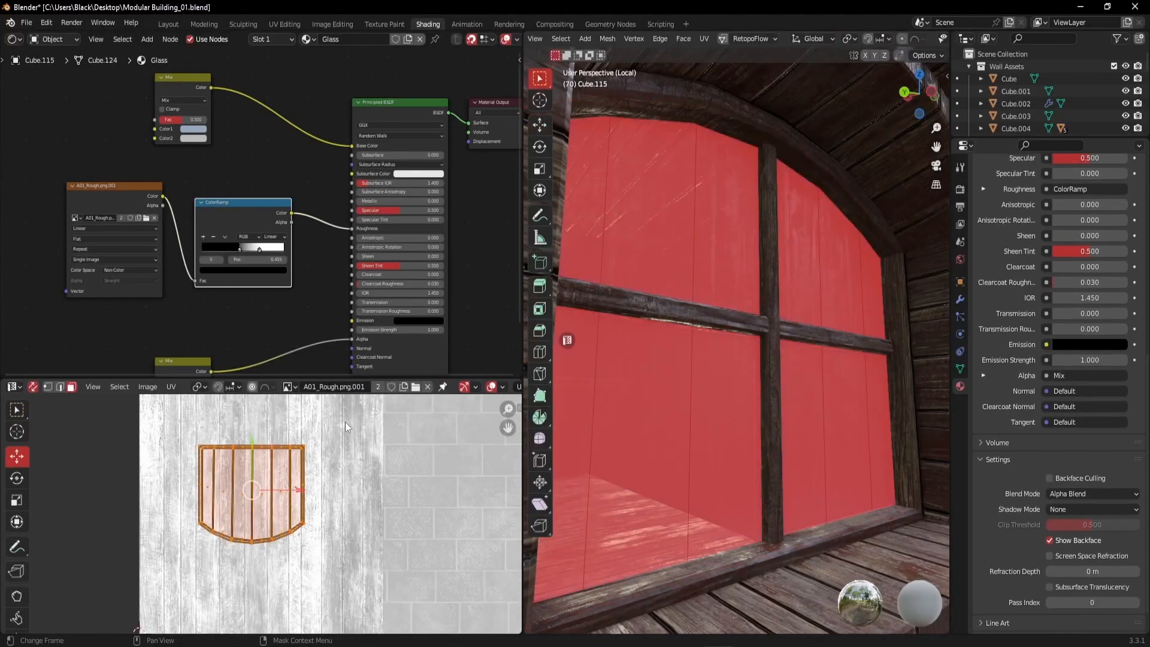
pyautogui.press('s')
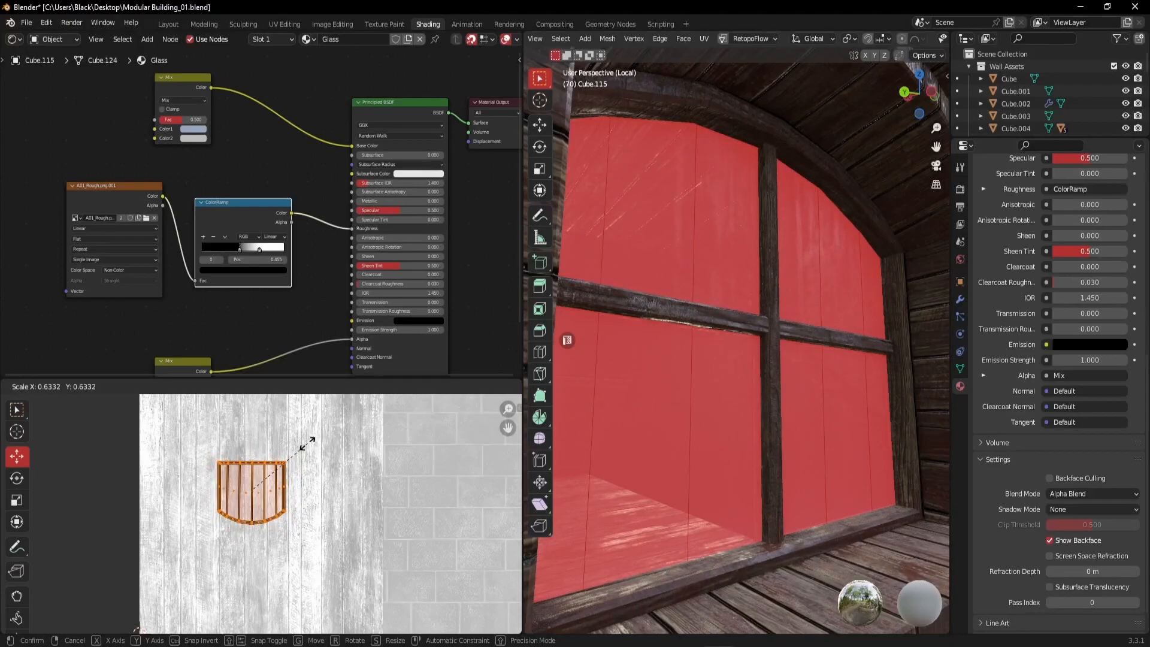
pyautogui.click(307, 444)
pyautogui.scroll(4, 275, 490)
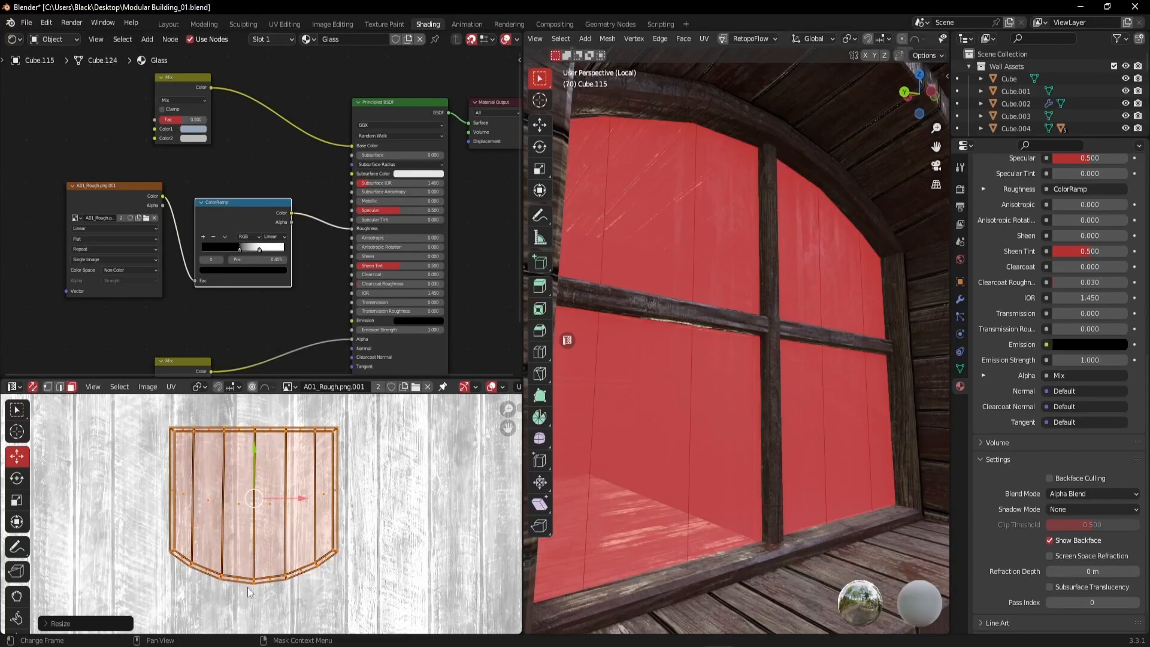
# Shift the pane's UV island slightly to another spot on the wood plank area of the roughness atlas.
pyautogui.moveTo(746, 496); pyautogui.dragTo(747, 413, button='middle')
pyautogui.scroll(-4, 673, 462)
pyautogui.scroll(4, 761, 383)
pyautogui.moveTo(768, 364); pyautogui.dragTo(748, 300, button='middle')
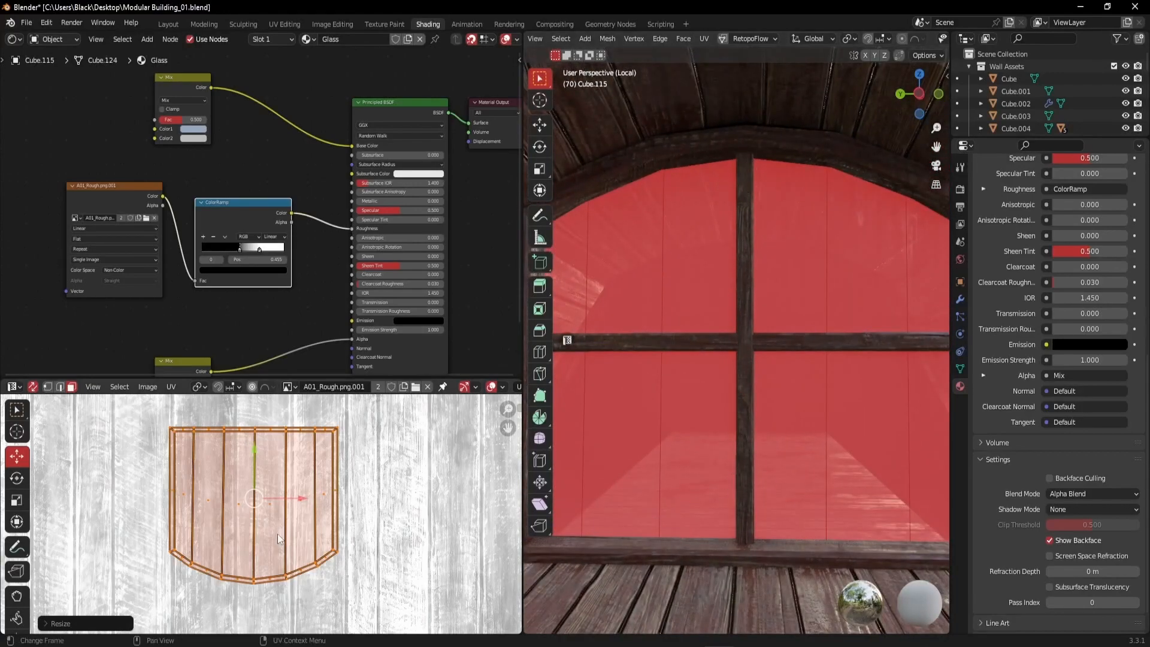
pyautogui.moveTo(304, 530); pyautogui.dragTo(360, 484, button='middle')
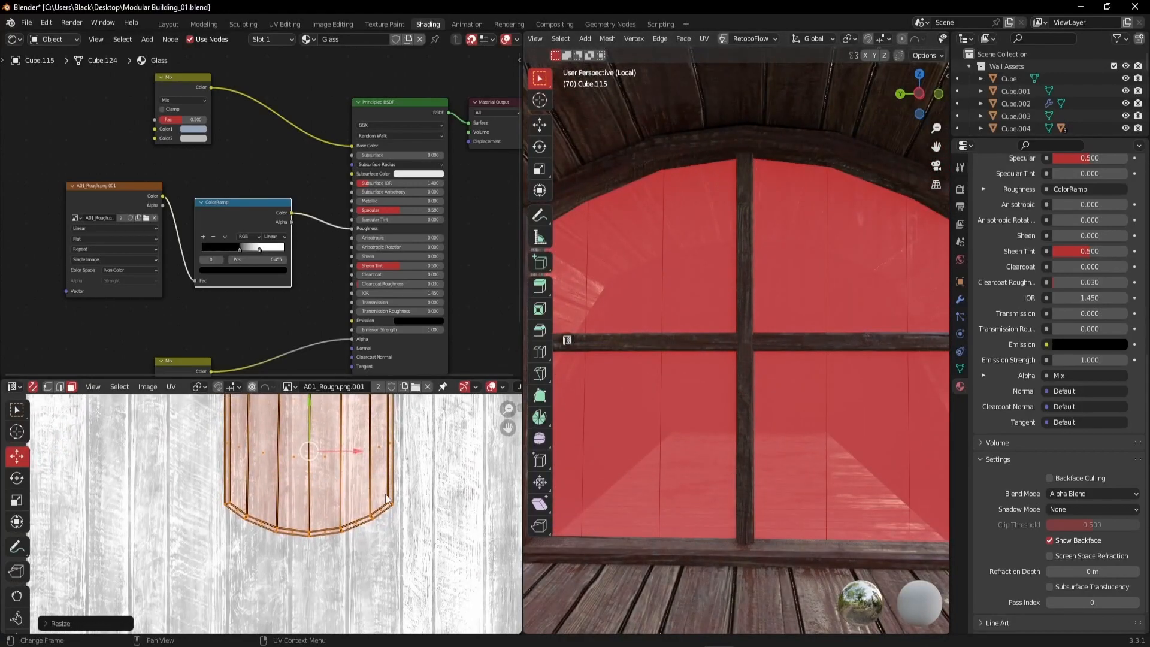
pyautogui.press('g')
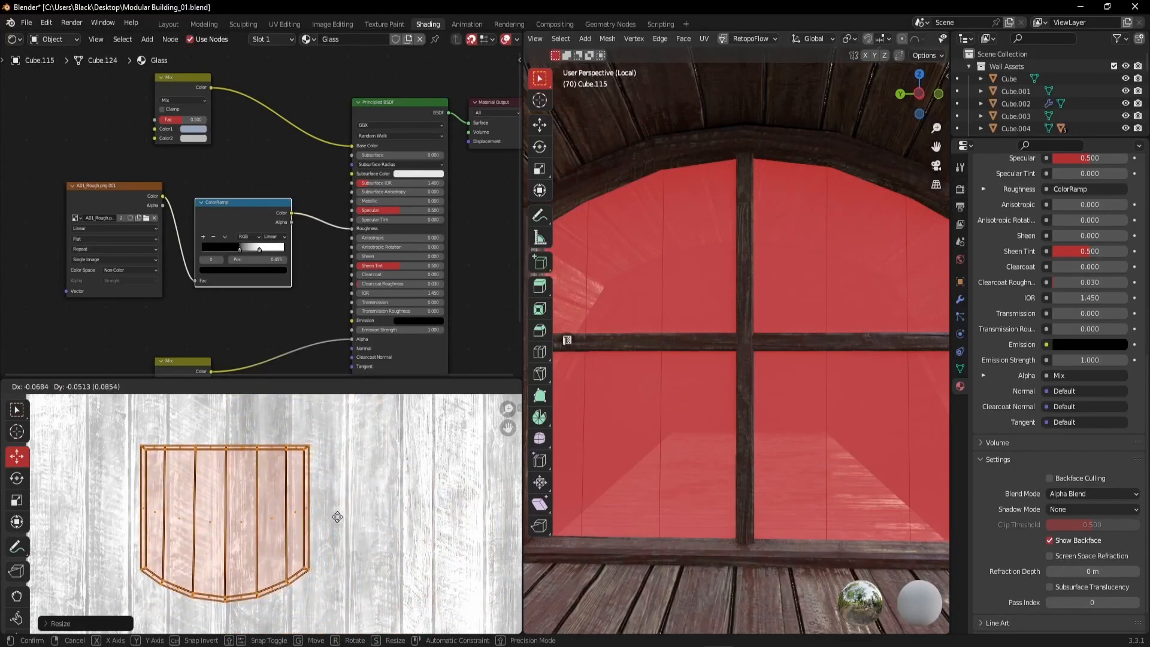
pyautogui.click(339, 521)
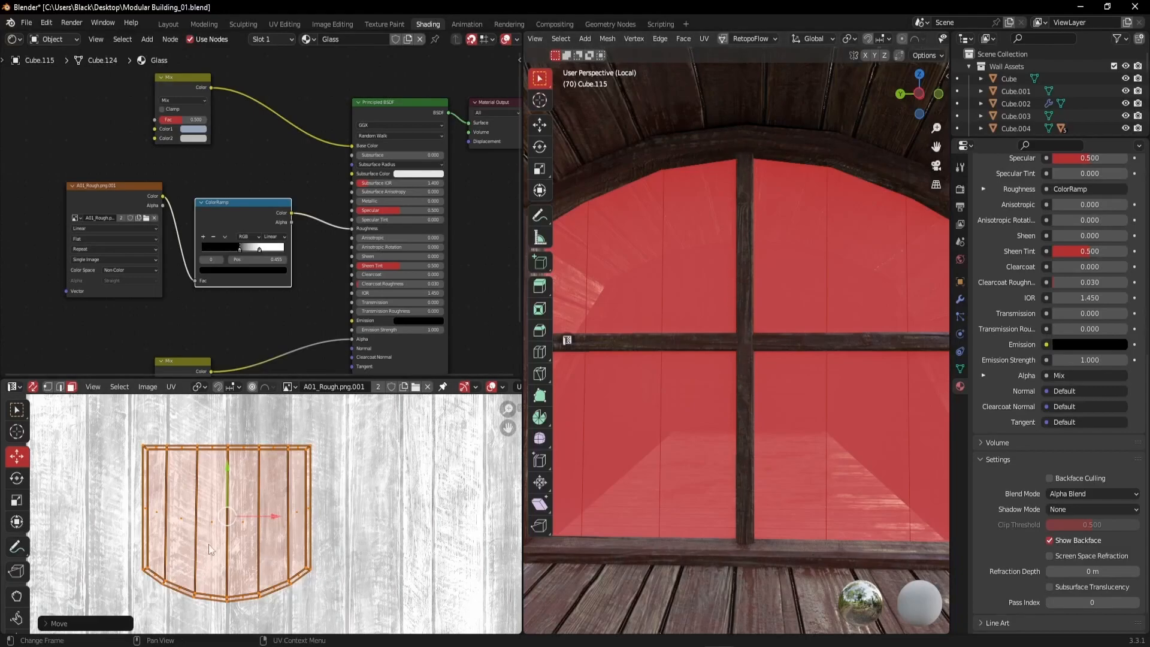
# Scale the pane's UV island down further to about three quarters of its size and inspect the glass outside Edit Mode.
pyautogui.press('s')
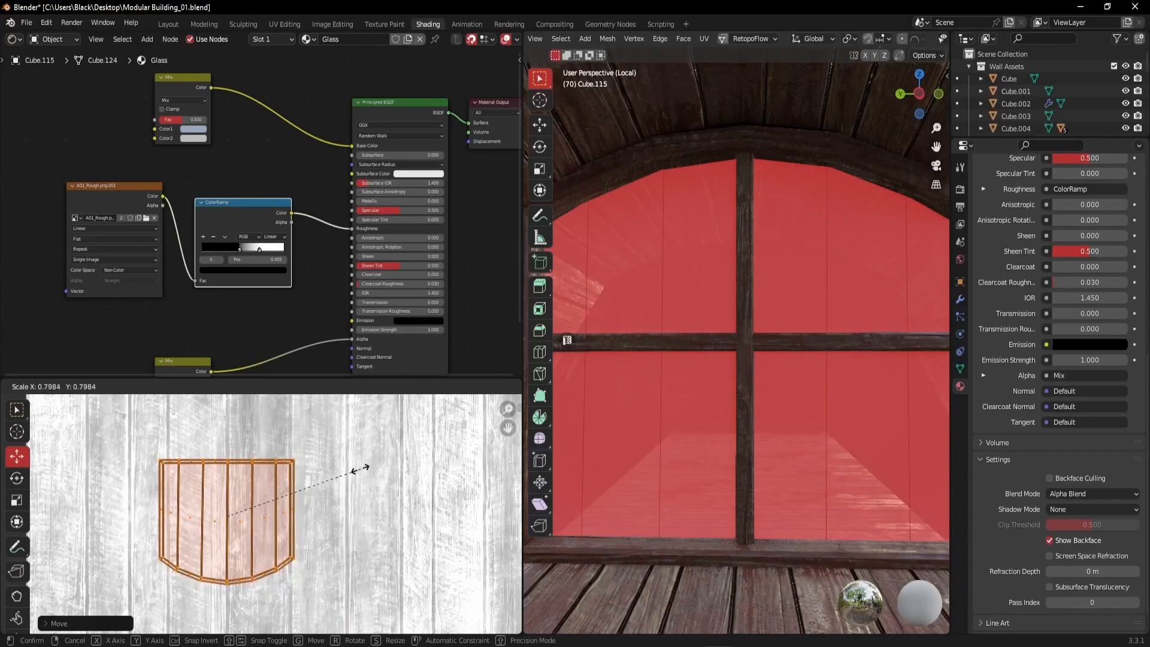
pyautogui.click(323, 471)
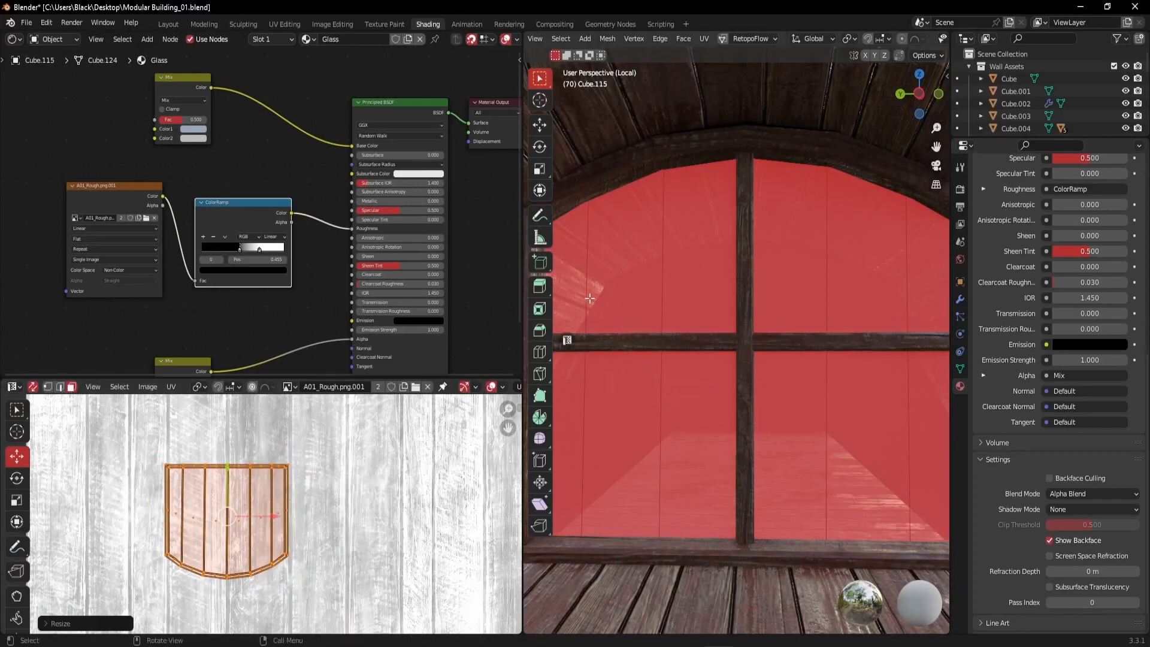
pyautogui.scroll(-3, 638, 248)
pyautogui.moveTo(832, 413); pyautogui.dragTo(755, 414, button='middle')
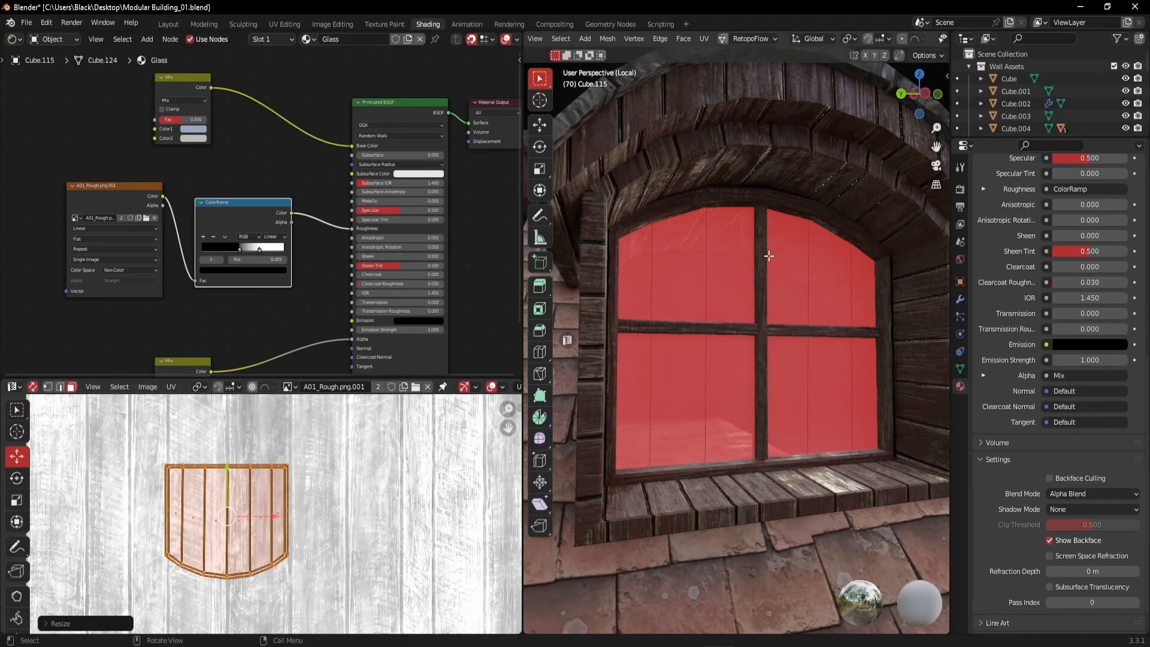
pyautogui.press('Tab')
pyautogui.moveTo(779, 382)
pyautogui.mouseDown(button='middle')
pyautogui.moveTo(780, 362)
pyautogui.moveTo(766, 415)
pyautogui.moveTo(778, 394)
pyautogui.mouseUp(button='middle')
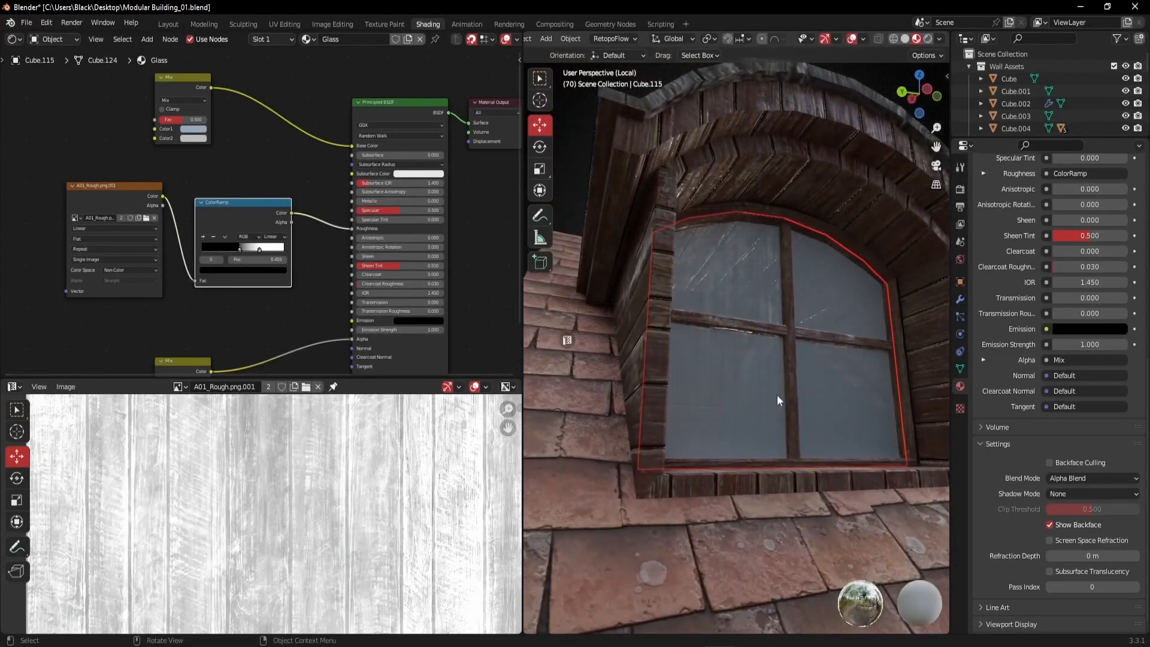
pyautogui.scroll(3, 777, 394)
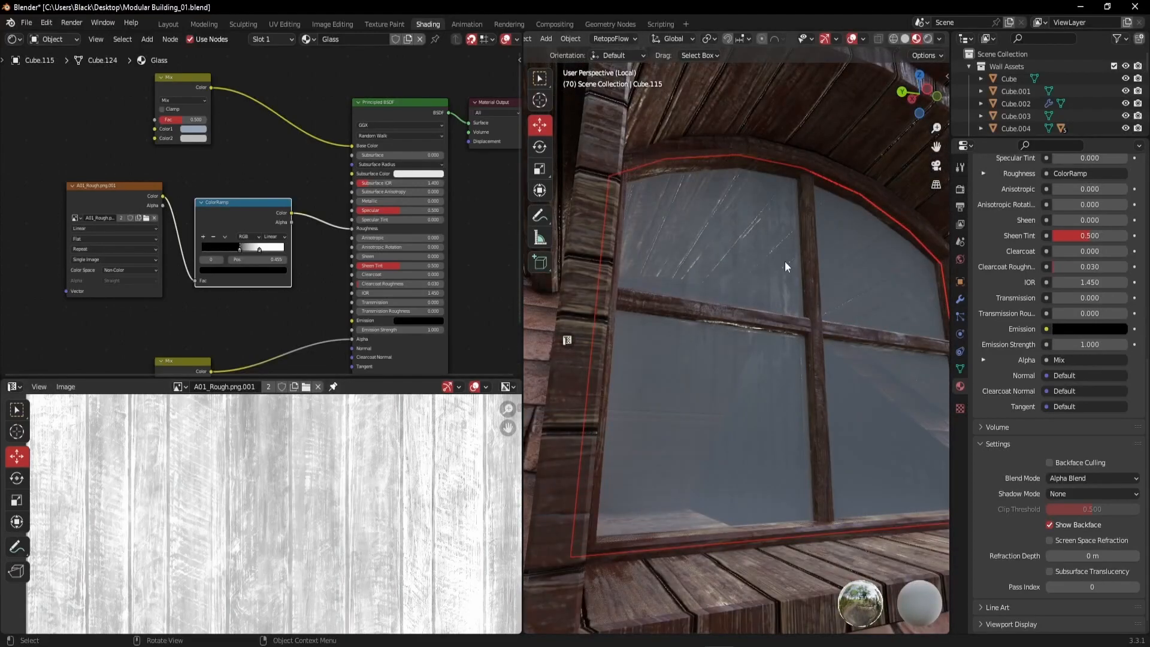
pyautogui.scroll(-3, 753, 398)
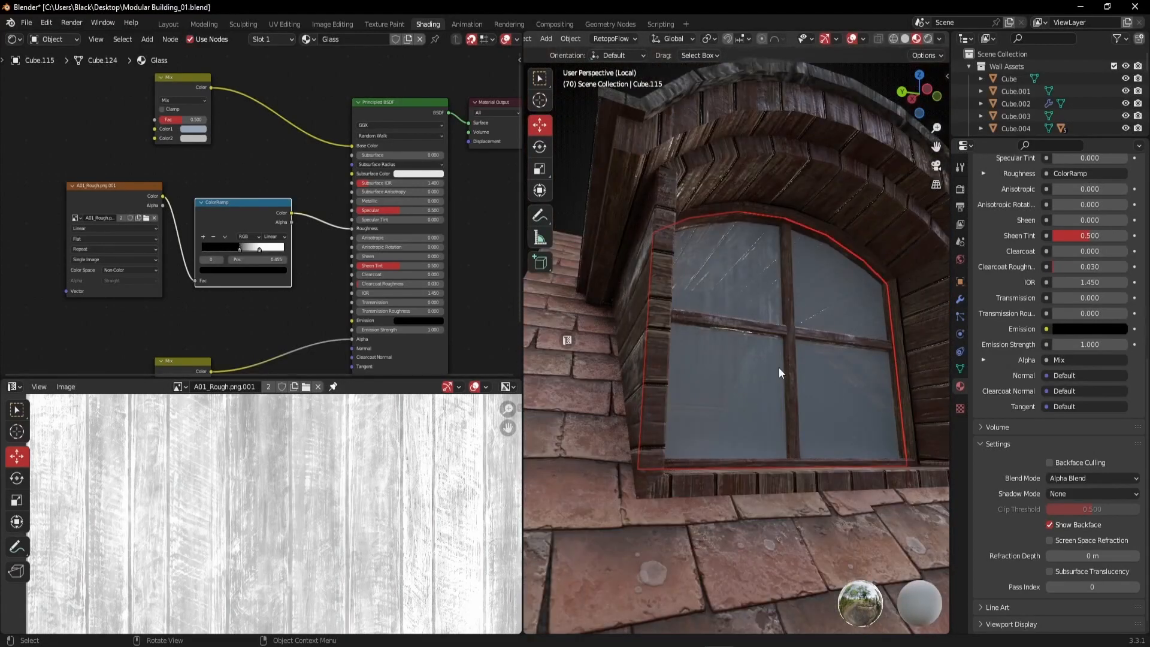
# Set the ColorRamp's white stop to about 0.88 and its black stop to about 0.46, and check the glass reflections.
pyautogui.moveTo(260, 250); pyautogui.dragTo(316, 257)
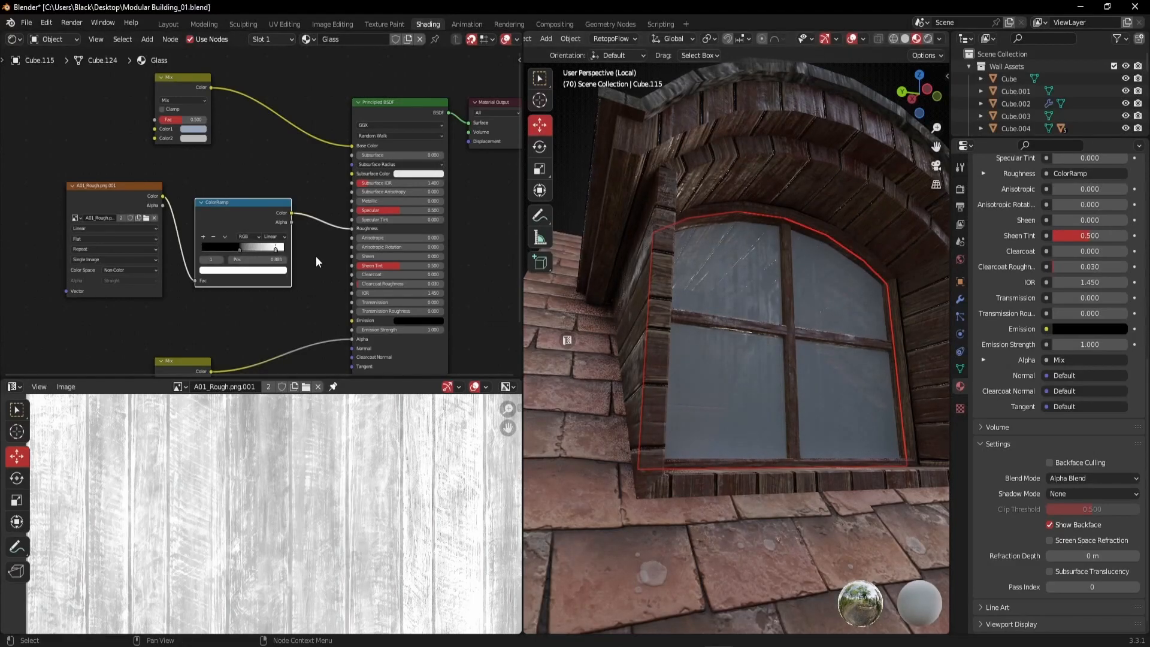
pyautogui.moveTo(239, 250)
pyautogui.mouseDown()
pyautogui.moveTo(199, 249)
pyautogui.moveTo(257, 255)
pyautogui.moveTo(236, 250)
pyautogui.moveTo(247, 250)
pyautogui.mouseUp()
pyautogui.scroll(-6, 680, 364)
pyautogui.moveTo(692, 401); pyautogui.dragTo(713, 450, button='middle')
pyautogui.scroll(5, 697, 425)
pyautogui.scroll(-4, 711, 450)
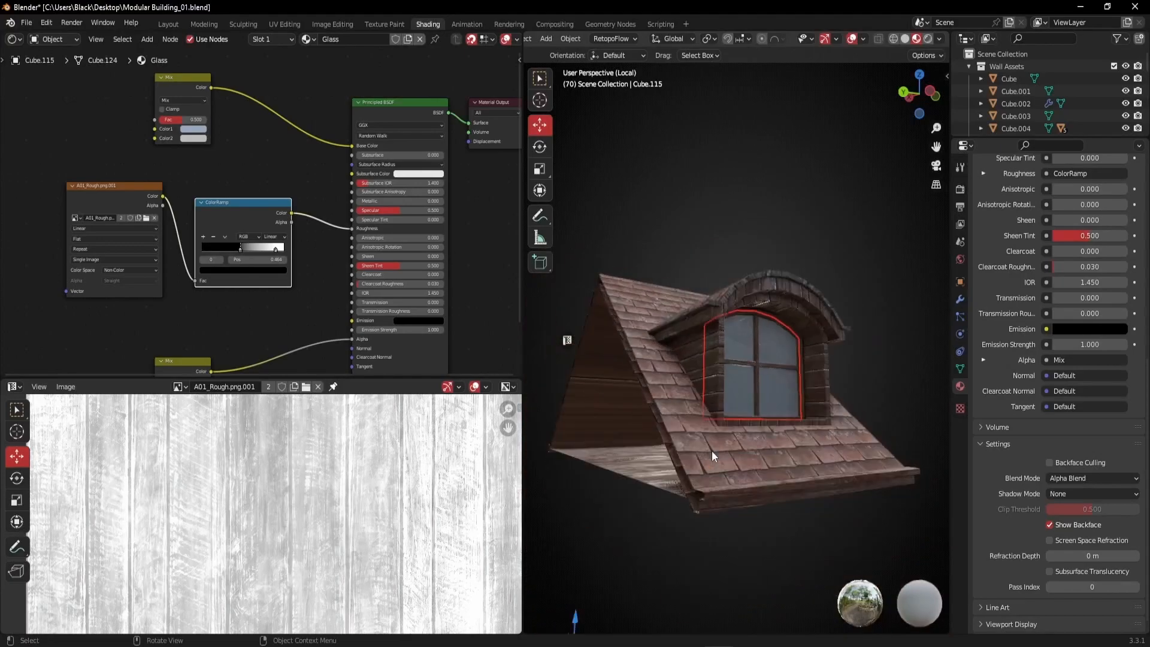
pyautogui.moveTo(827, 190); pyautogui.dragTo(747, 361, button='middle')
pyautogui.scroll(4, 737, 385)
pyautogui.scroll(2, 756, 366)
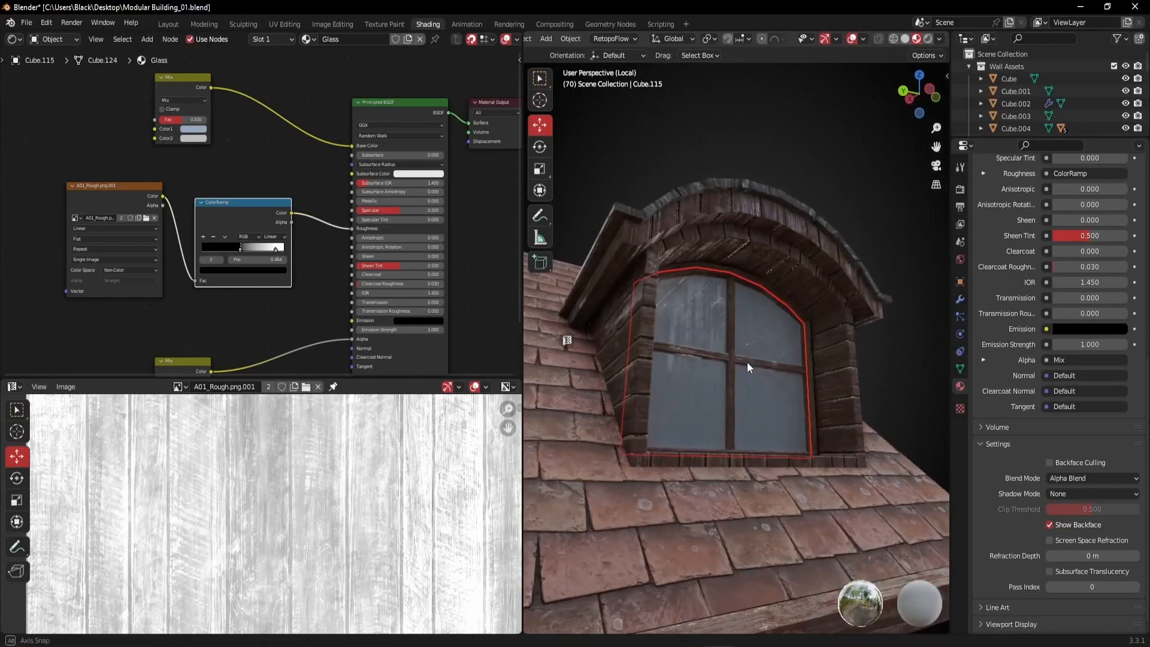
# Try different factors on the base colour Mix node, up to 1.000.
pyautogui.moveTo(182, 121)
pyautogui.mouseDown()
pyautogui.moveTo(203, 121)
pyautogui.moveTo(174, 122)
pyautogui.mouseUp()
pyautogui.moveTo(759, 351); pyautogui.dragTo(746, 378, button='middle')
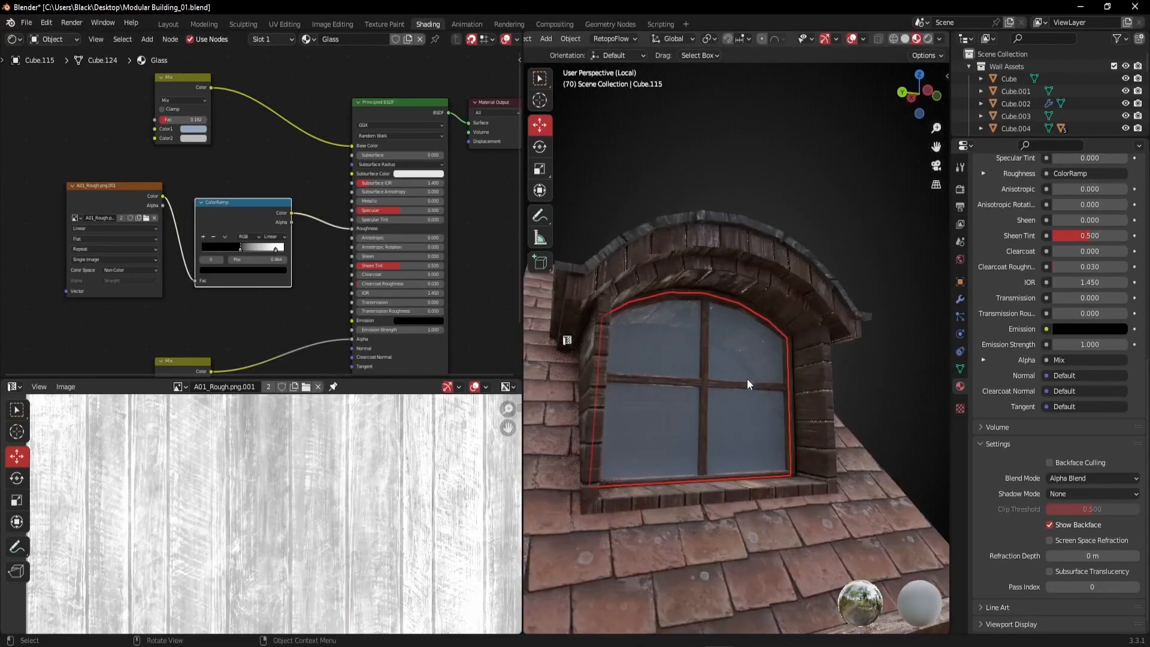
pyautogui.scroll(2, 746, 378)
pyautogui.moveTo(180, 121); pyautogui.dragTo(206, 122)
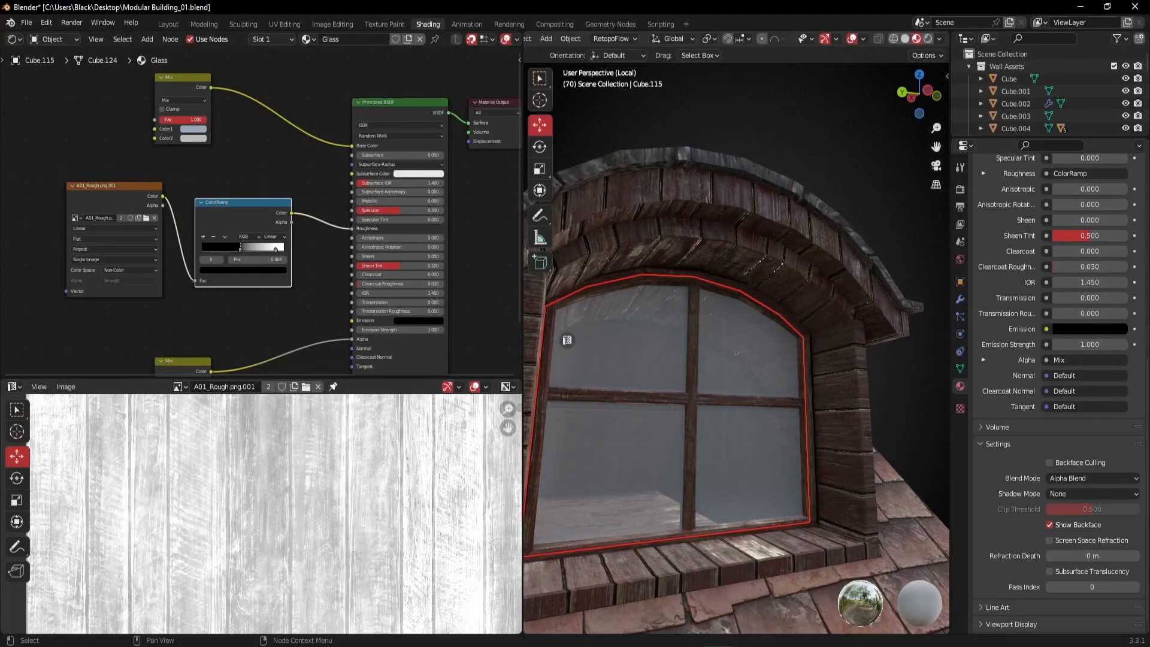
# Change Color1 of the base colour Mix node to a teal blue and set its factor to about 0.52.
pyautogui.click(203, 129)
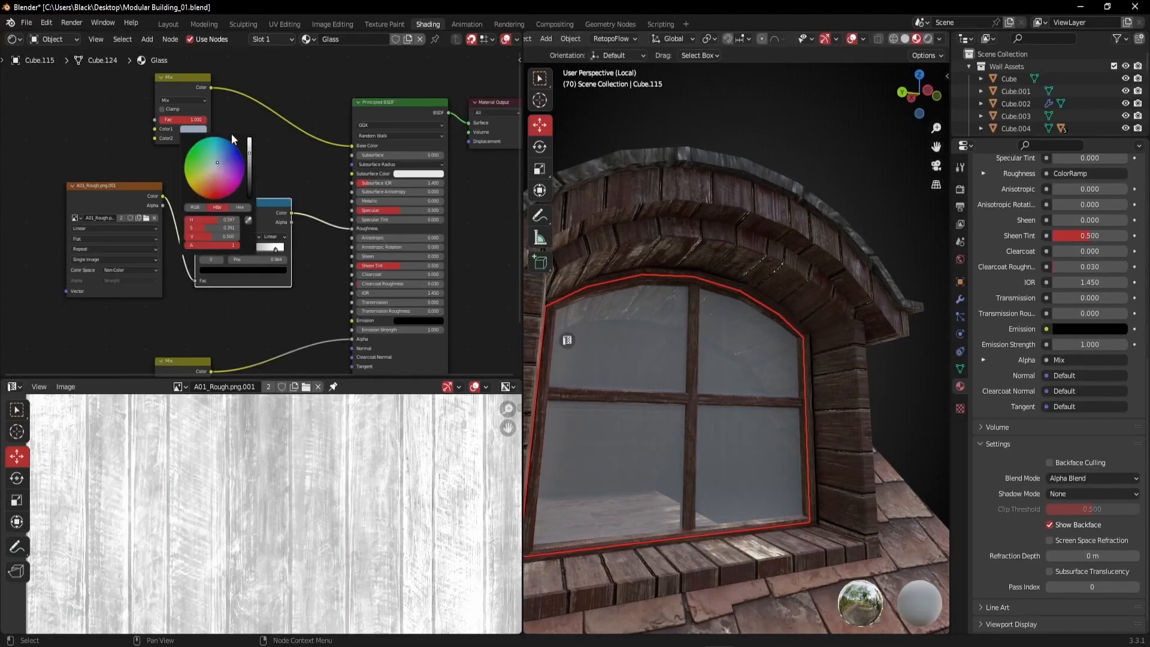
pyautogui.moveTo(216, 162); pyautogui.dragTo(215, 166)
pyautogui.moveTo(200, 122)
pyautogui.mouseDown()
pyautogui.moveTo(184, 145)
pyautogui.moveTo(222, 169)
pyautogui.moveTo(215, 157)
pyautogui.mouseUp()
pyautogui.click(191, 129)
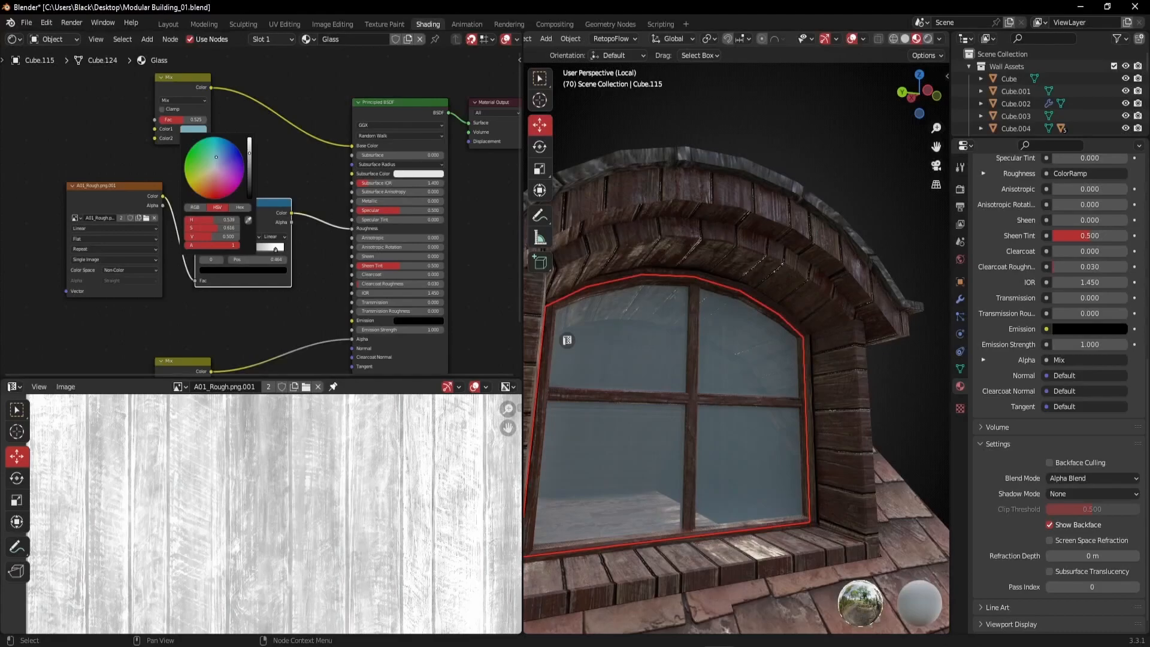
# Examine the tinted glass and its roughness streaks on the dormer window from several distances and angles.
pyautogui.scroll(-5, 659, 365)
pyautogui.moveTo(659, 365); pyautogui.dragTo(767, 380, button='middle')
pyautogui.scroll(4, 685, 351)
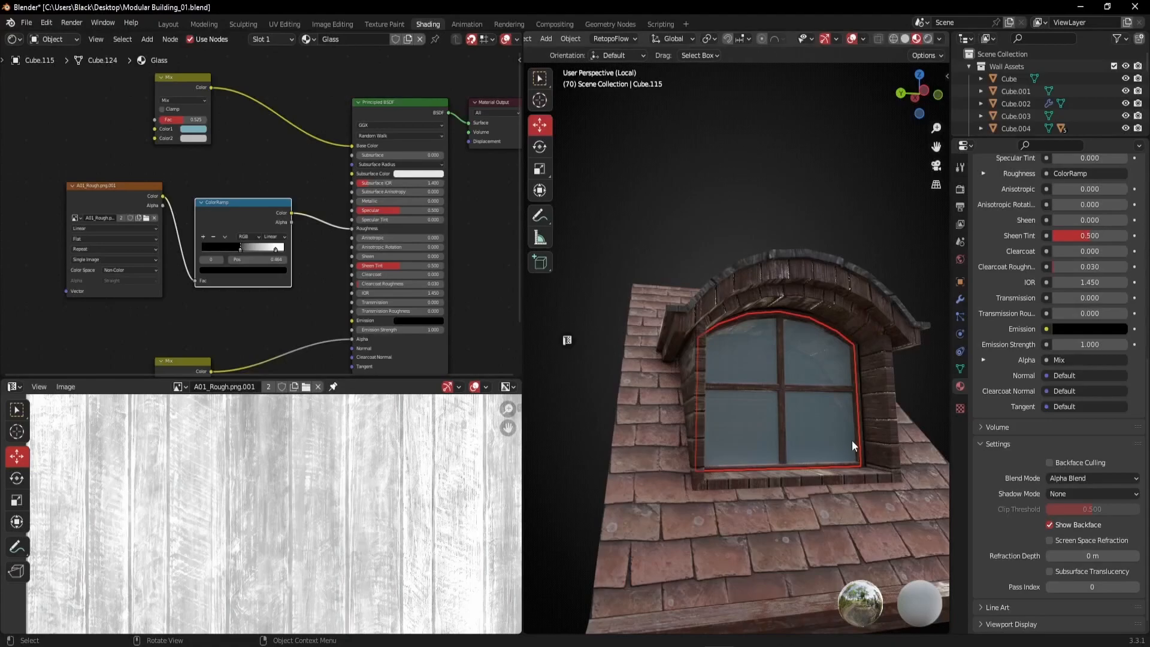
pyautogui.moveTo(804, 415); pyautogui.dragTo(791, 406, button='middle')
pyautogui.scroll(5, 778, 377)
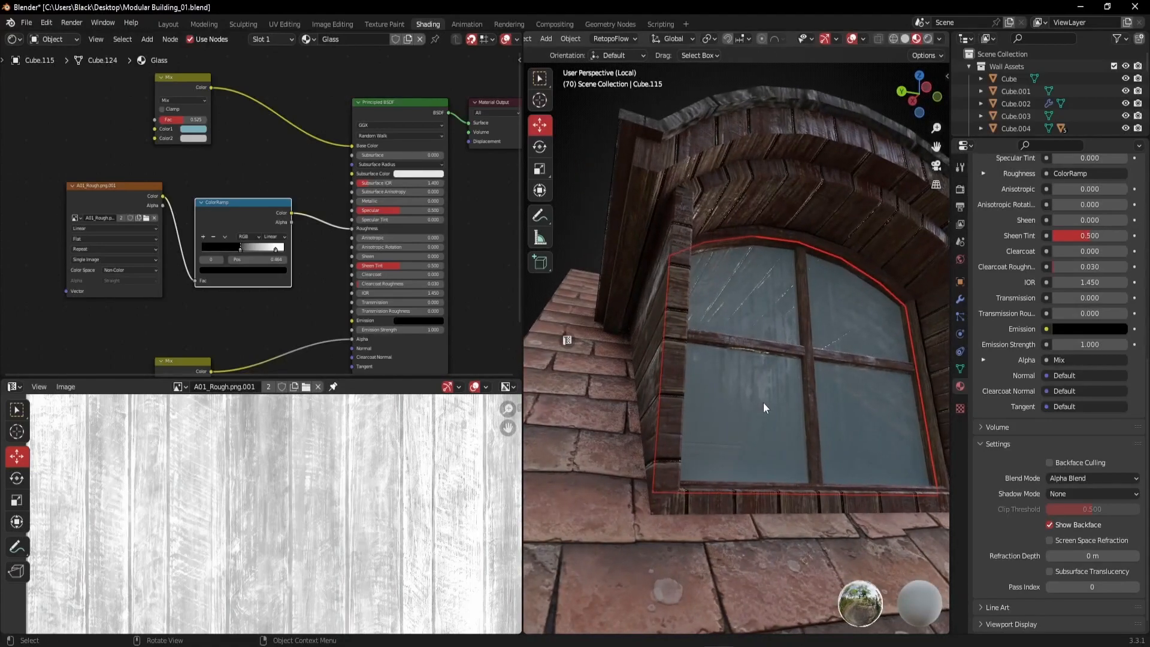
pyautogui.scroll(-5, 763, 401)
pyautogui.scroll(4, 772, 336)
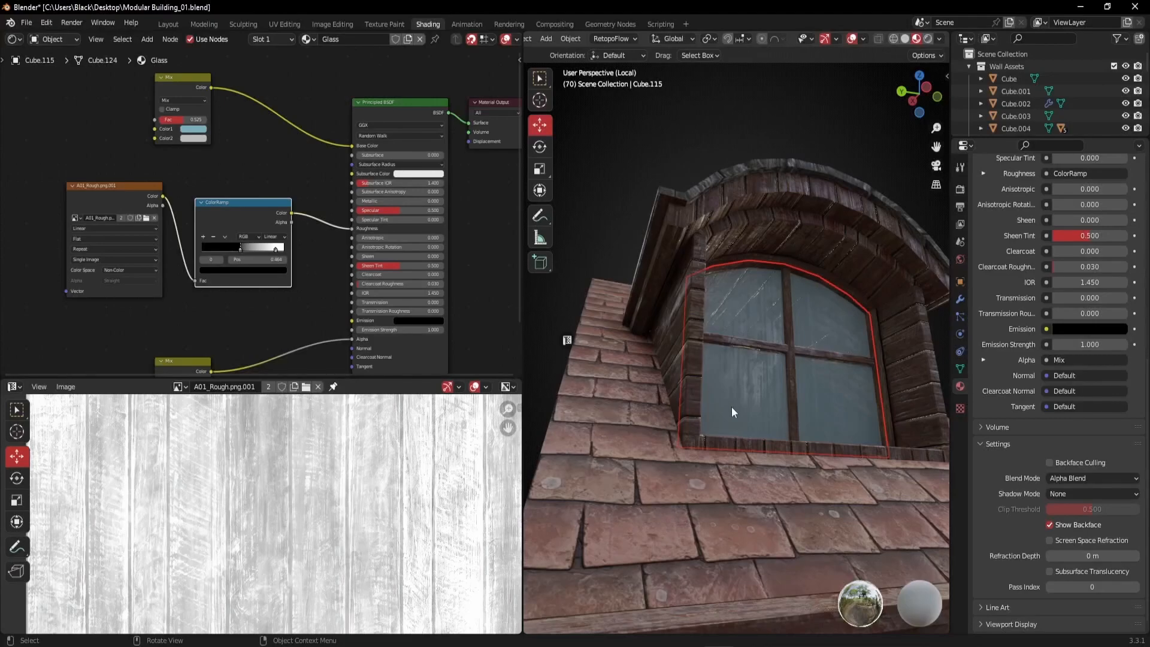
pyautogui.scroll(-3, 279, 529)
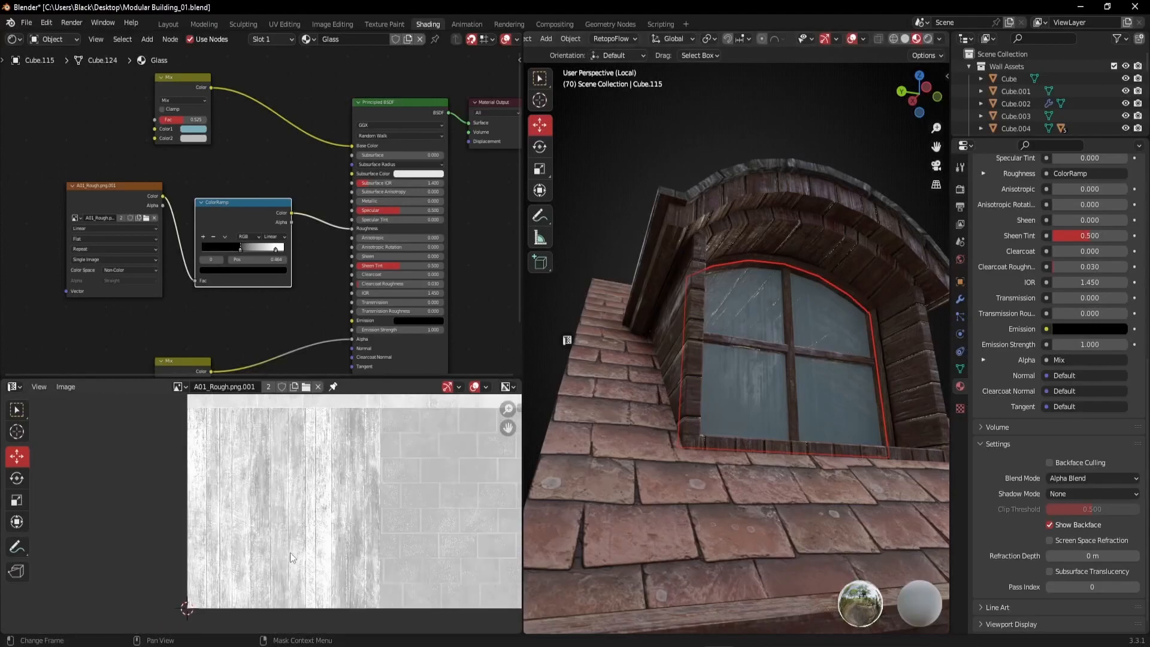
pyautogui.moveTo(772, 389); pyautogui.dragTo(756, 365, button='middle')
pyautogui.scroll(-5, 738, 376)
pyautogui.scroll(5, 752, 412)
pyautogui.scroll(2, 728, 372)
pyautogui.scroll(2, 736, 379)
pyautogui.scroll(-5, 735, 379)
pyautogui.scroll(2, 740, 378)
pyautogui.scroll(2, 757, 368)
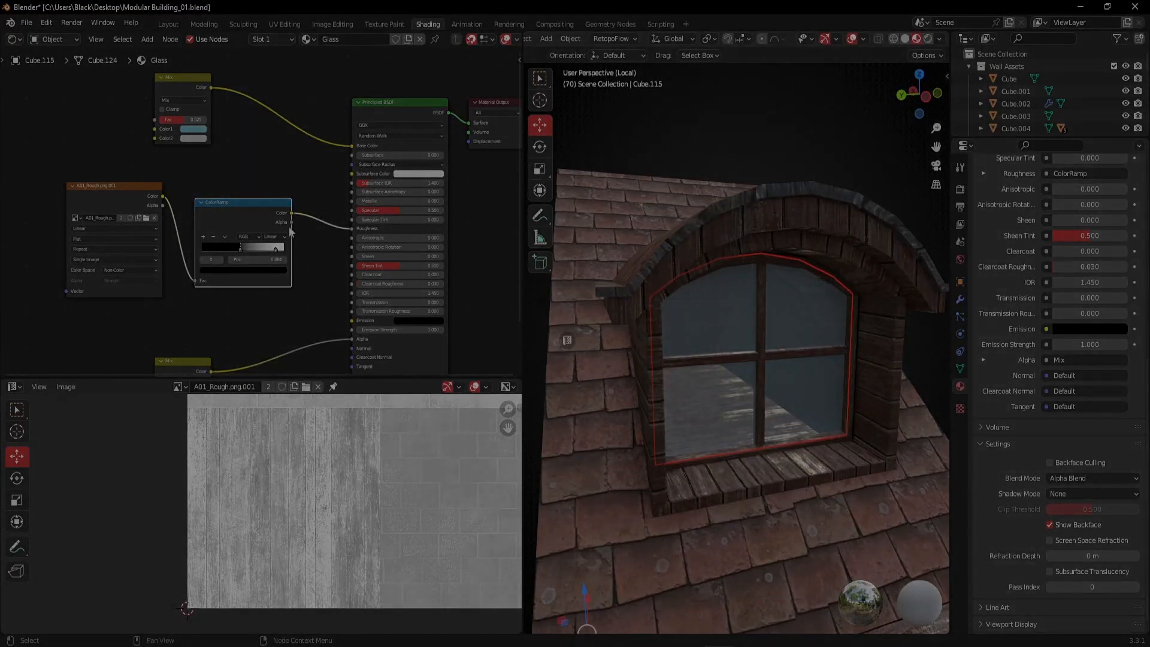